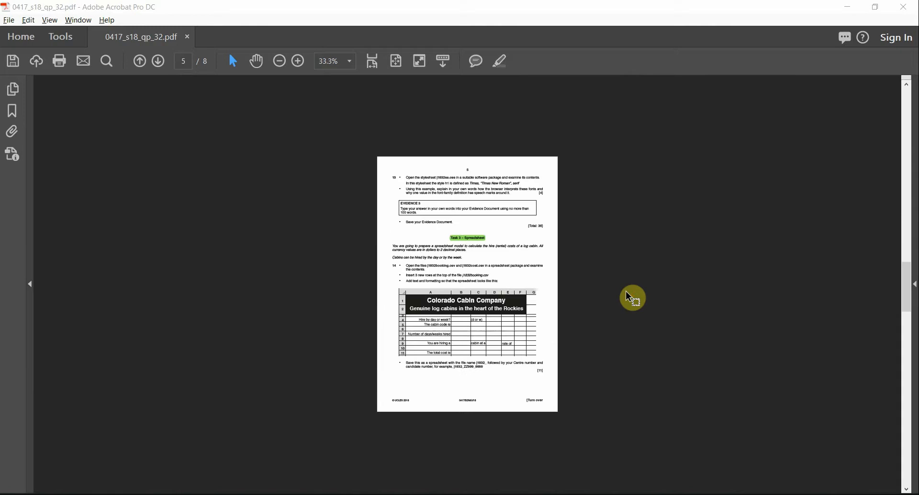
{"action": "left_click", "coordinate": [611, 279]}
{"action": "scroll", "coordinate": [614, 286], "scroll_direction": "up", "scroll_amount": 2}
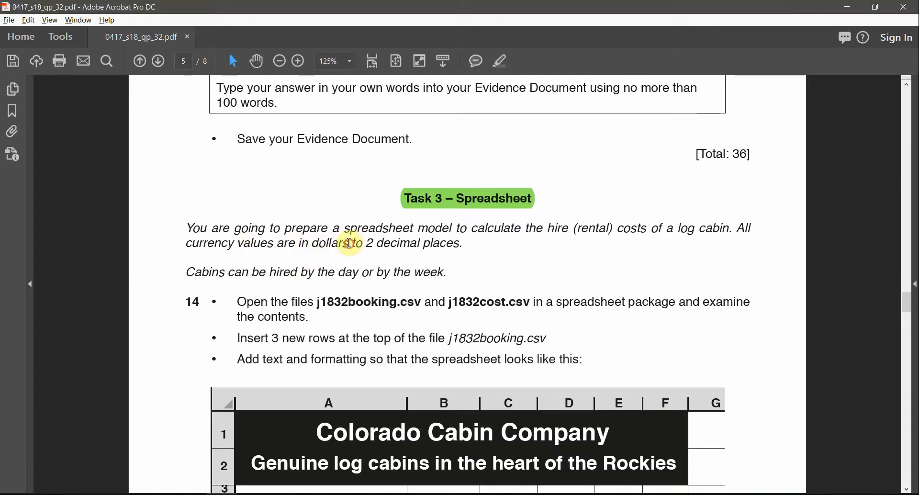
{"action": "left_click_drag", "start_coordinate": [353, 242], "coordinate": [249, 245]}
{"action": "left_click", "coordinate": [506, 67]}
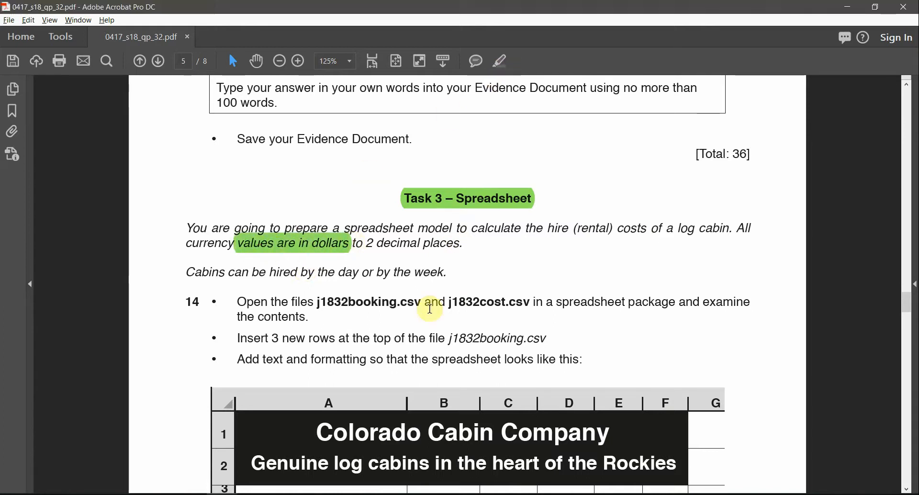
{"action": "key", "text": "ctrl+z"}
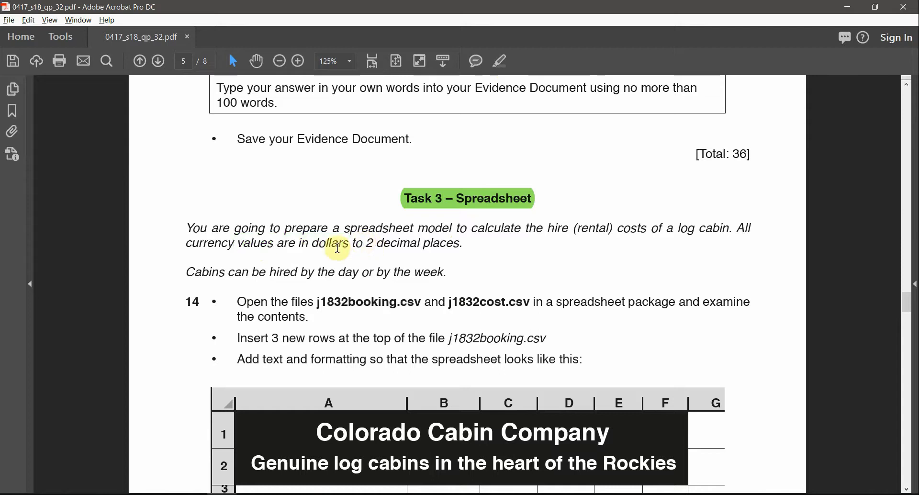
- Highlight "dollars" and "2 decimal" in the introduction to Task 3 – Spreadsheet
{"action": "left_click_drag", "start_coordinate": [351, 245], "coordinate": [420, 244]}
{"action": "left_click", "coordinate": [499, 62]}
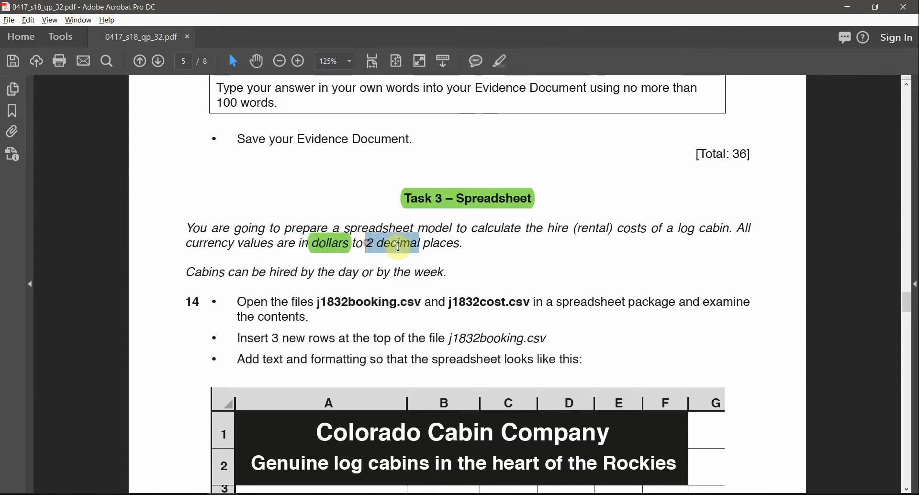
{"action": "left_click", "coordinate": [500, 62]}
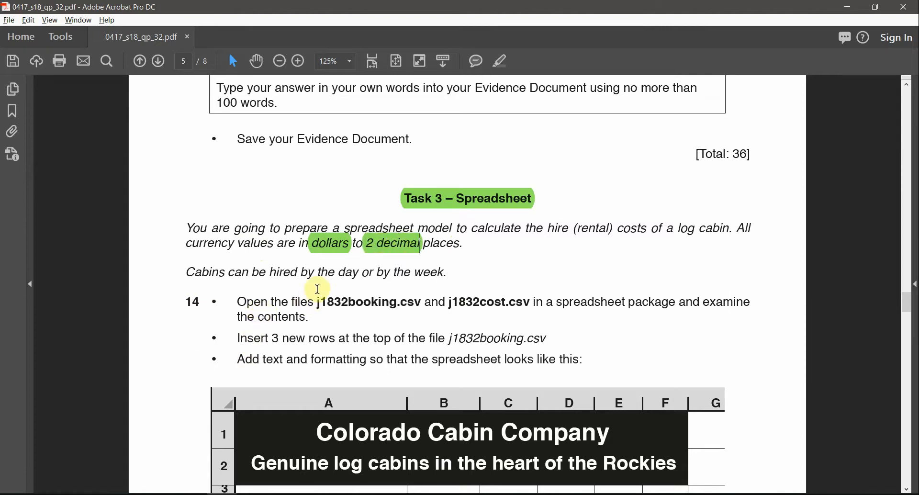
- Open the two files named in question 14, j1832booking.csv and j1832cost.csv, from the 06_0417_32_Confidential Source Files 2018 folder in Excel
{"action": "left_click", "coordinate": [448, 273]}
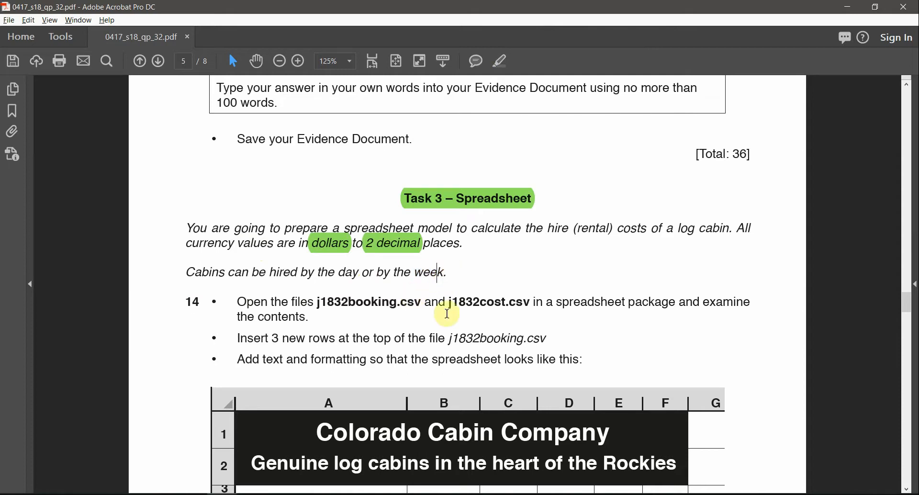
{"action": "double_click", "coordinate": [362, 308]}
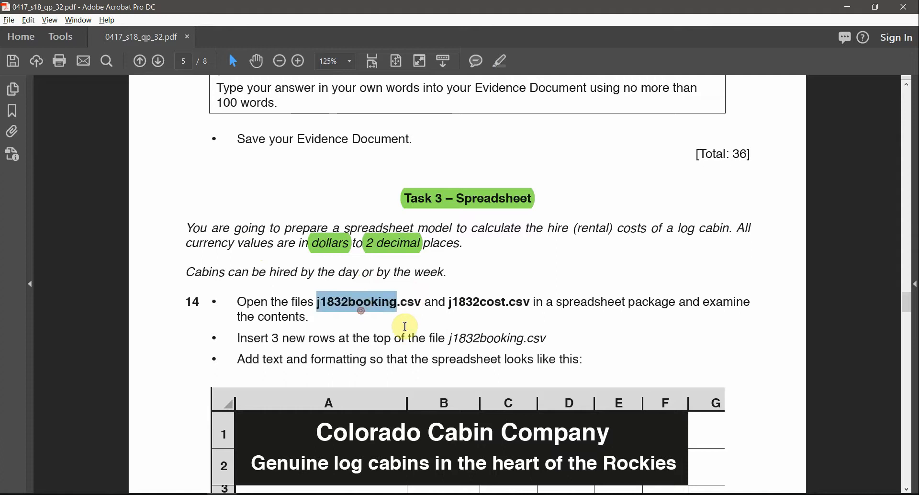
{"action": "double_click", "coordinate": [481, 303]}
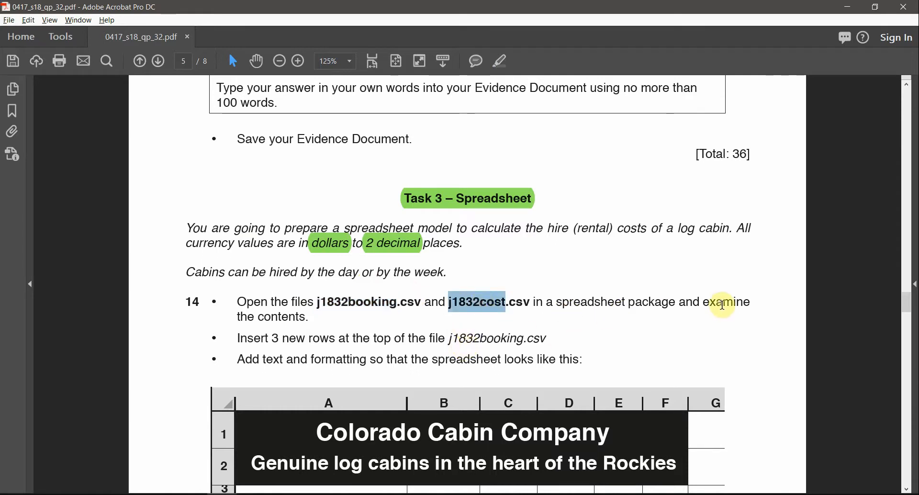
{"action": "left_click", "coordinate": [134, 494]}
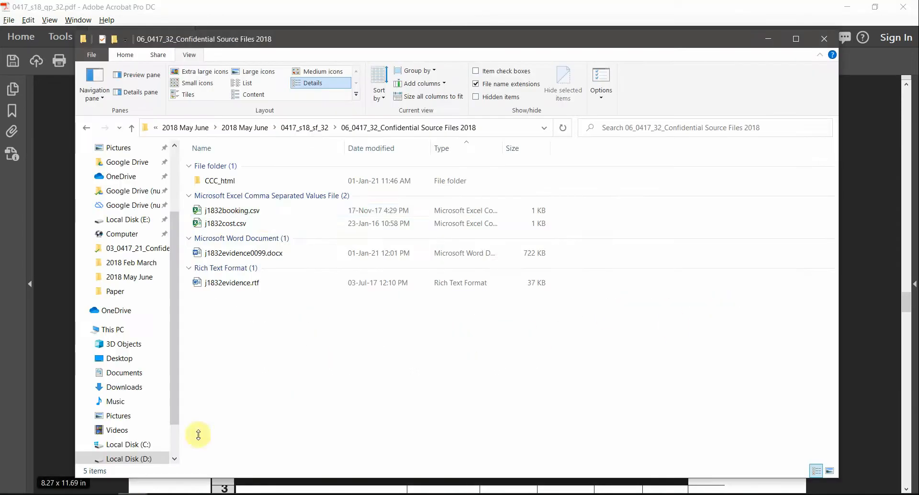
{"action": "left_click", "coordinate": [263, 216]}
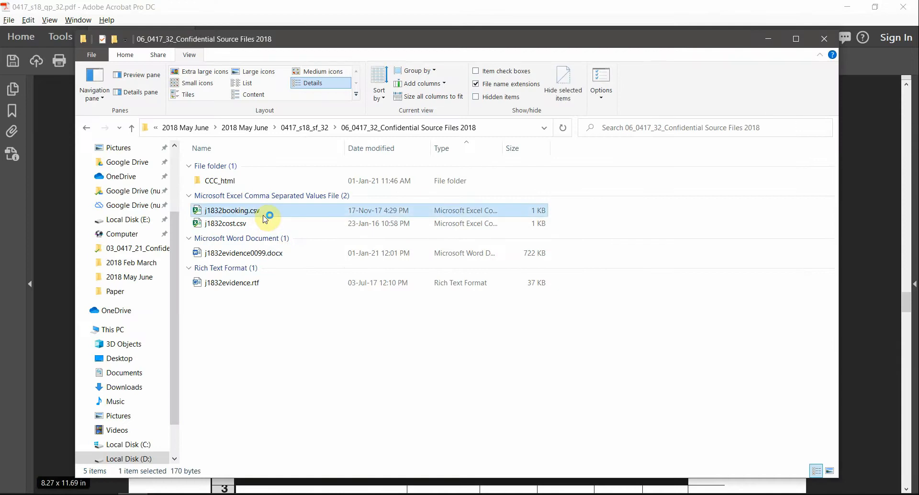
{"action": "double_click", "coordinate": [265, 217]}
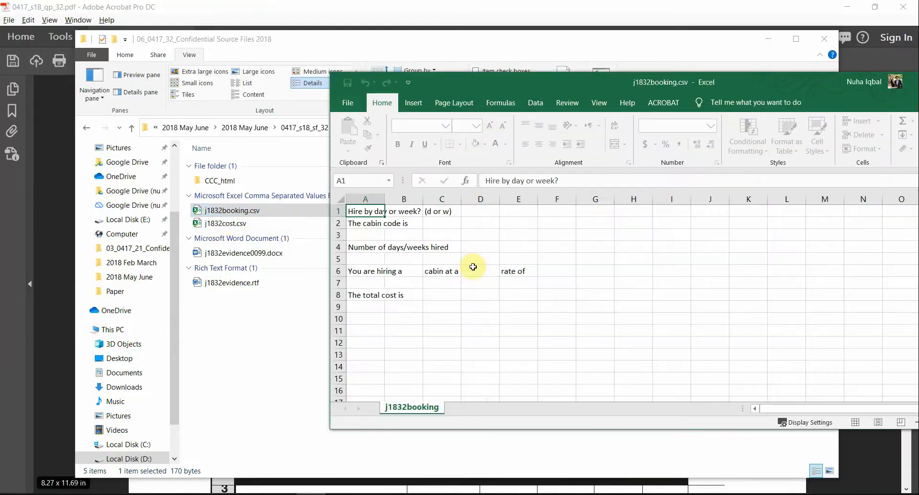
{"action": "left_click", "coordinate": [210, 228]}
{"action": "double_click", "coordinate": [218, 223]}
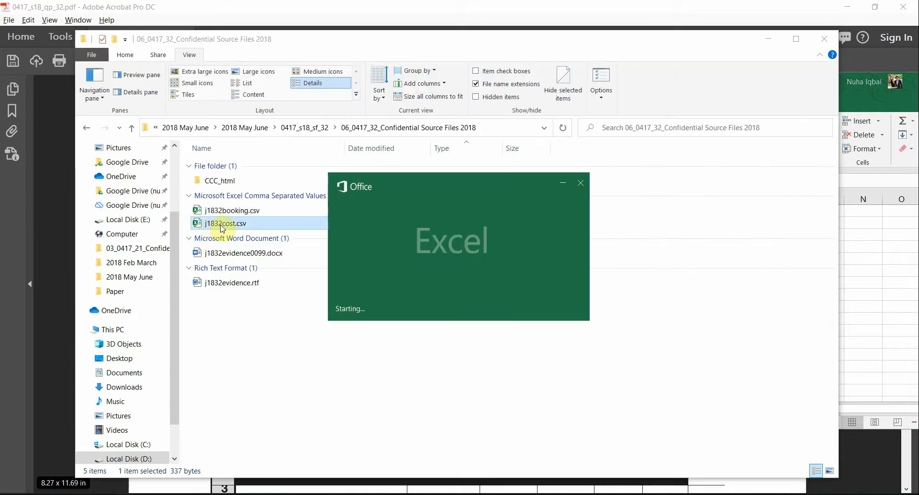
- Maximize the j1832booking.csv workbook and autofit all of its column widths
{"action": "left_click_drag", "start_coordinate": [474, 10], "coordinate": [620, 76]}
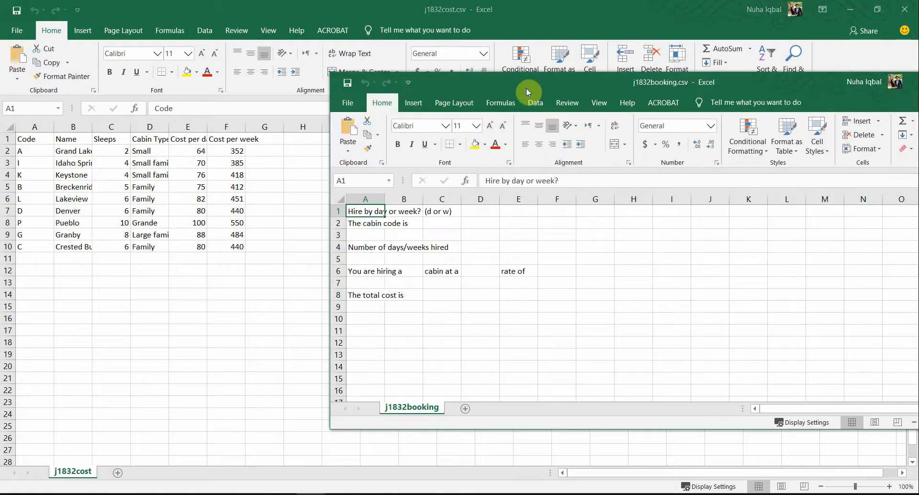
{"action": "double_click", "coordinate": [526, 88]}
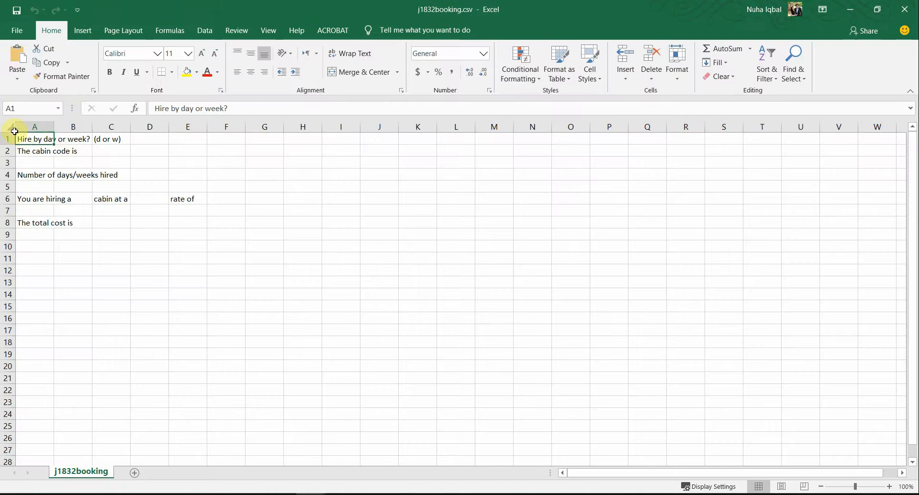
{"action": "left_click", "coordinate": [15, 131]}
{"action": "double_click", "coordinate": [55, 126]}
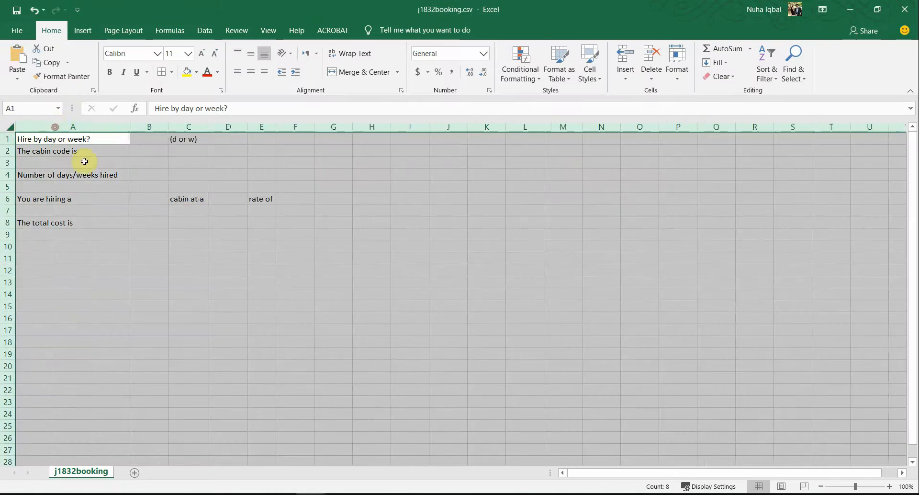
{"action": "left_click", "coordinate": [160, 226]}
- Examine the booking sheet's labels and entry cells for hire by day or week, cabin code and number of days/weeks hired
{"action": "scroll", "coordinate": [177, 242], "scroll_direction": "up", "scroll_amount": 2}
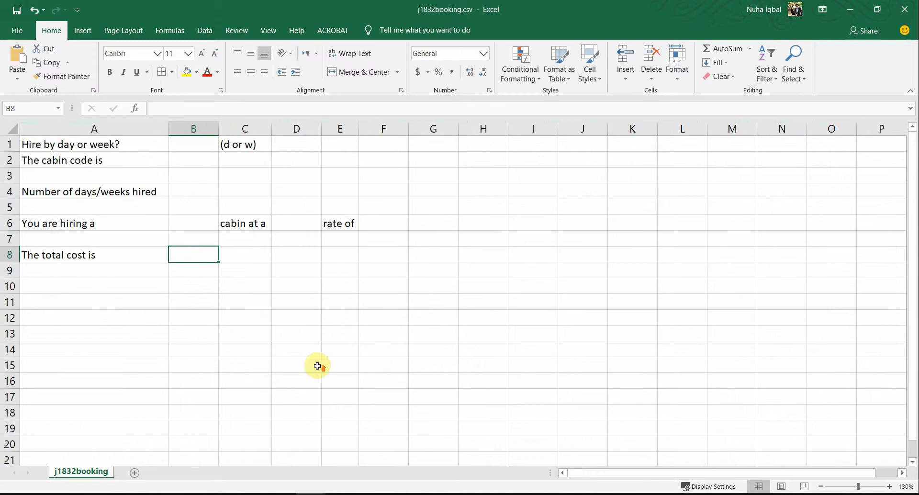
{"action": "scroll", "coordinate": [318, 366], "scroll_direction": "up", "scroll_amount": 2}
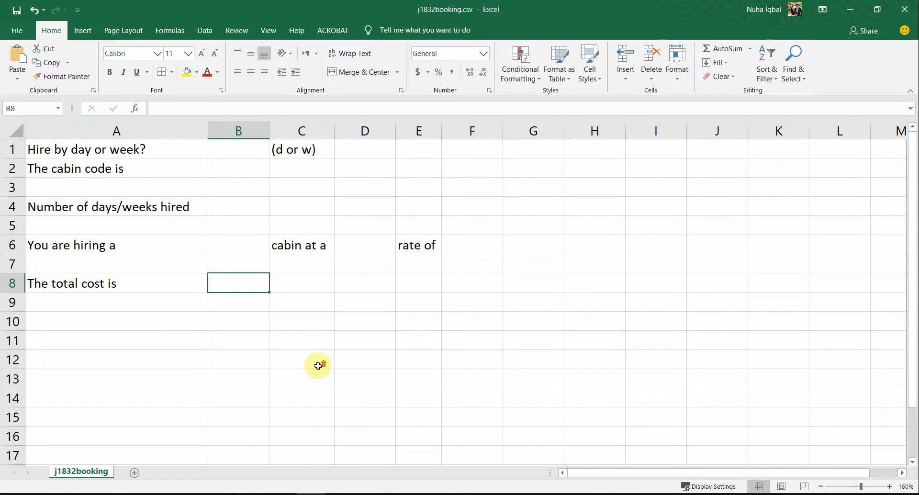
{"action": "left_click", "coordinate": [80, 150]}
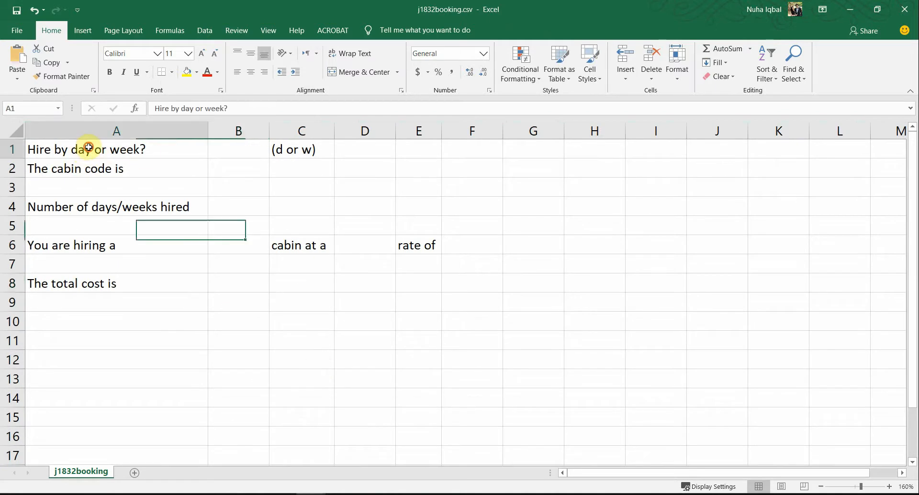
{"action": "left_click", "coordinate": [290, 149]}
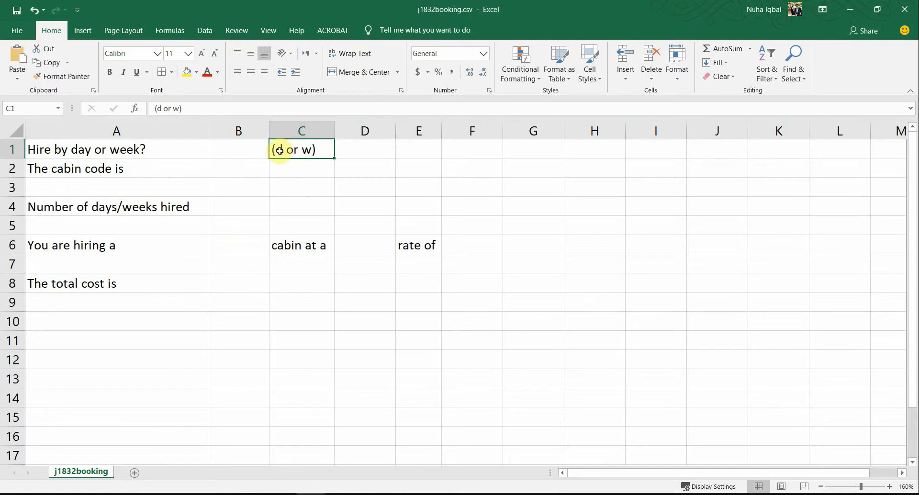
{"action": "left_click", "coordinate": [128, 167]}
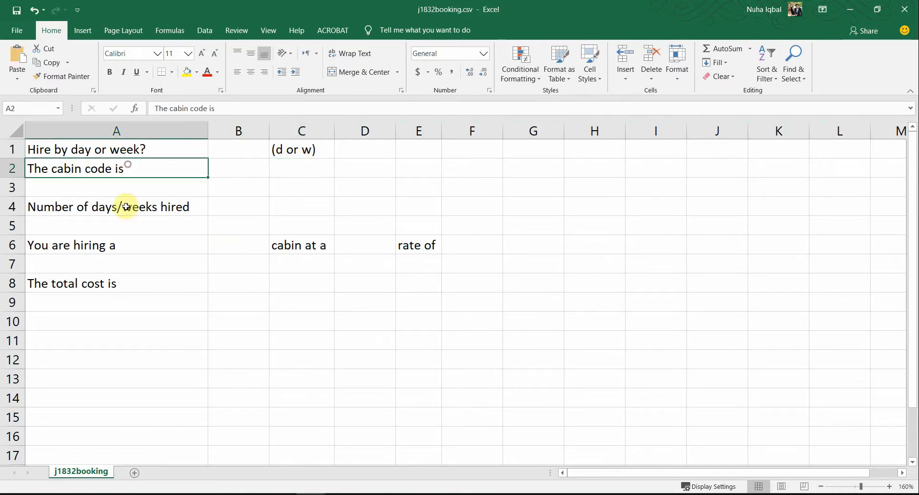
{"action": "left_click", "coordinate": [292, 172]}
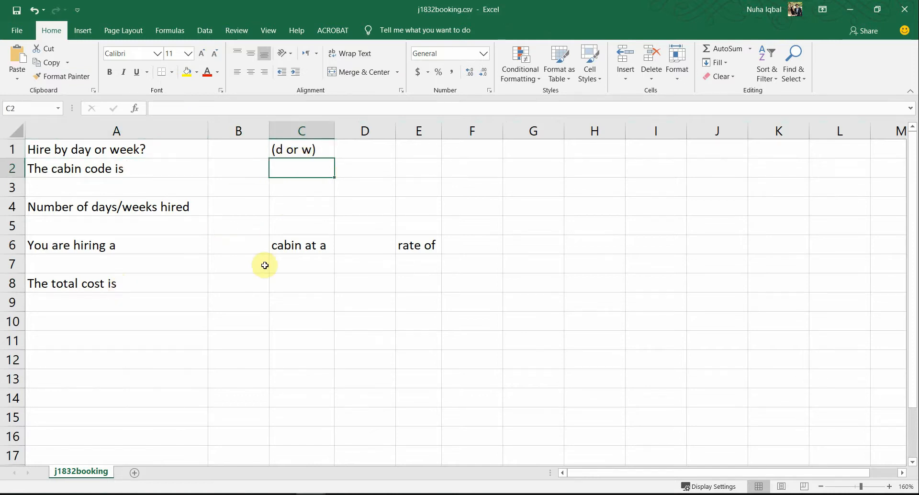
{"action": "left_click", "coordinate": [245, 168]}
{"action": "left_click", "coordinate": [284, 169]}
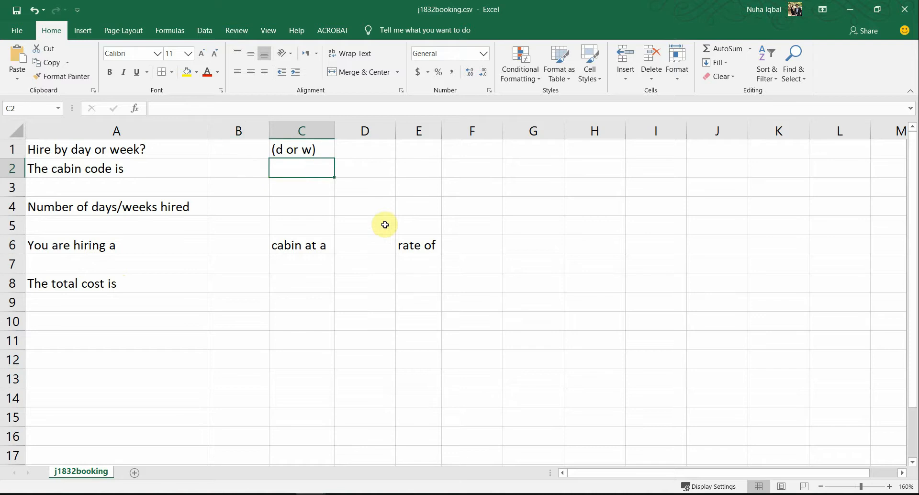
{"action": "left_click", "coordinate": [60, 206]}
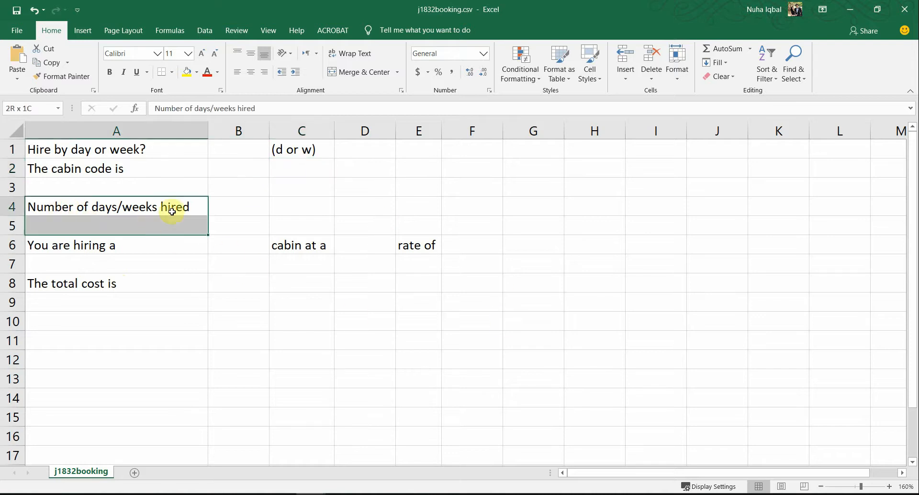
{"action": "left_click", "coordinate": [292, 211]}
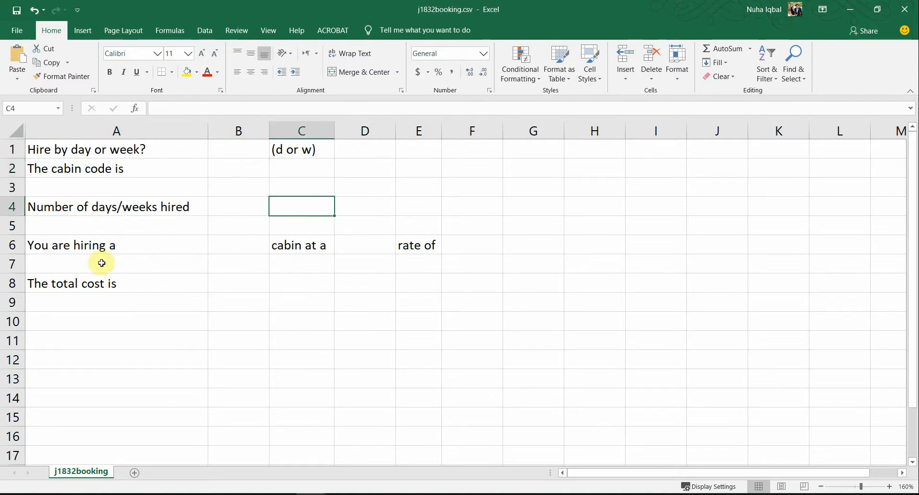
- Examine the booking sheet's cabin type and rate sentence in row 6 and the total cost line in row 8
{"action": "left_click", "coordinate": [79, 247]}
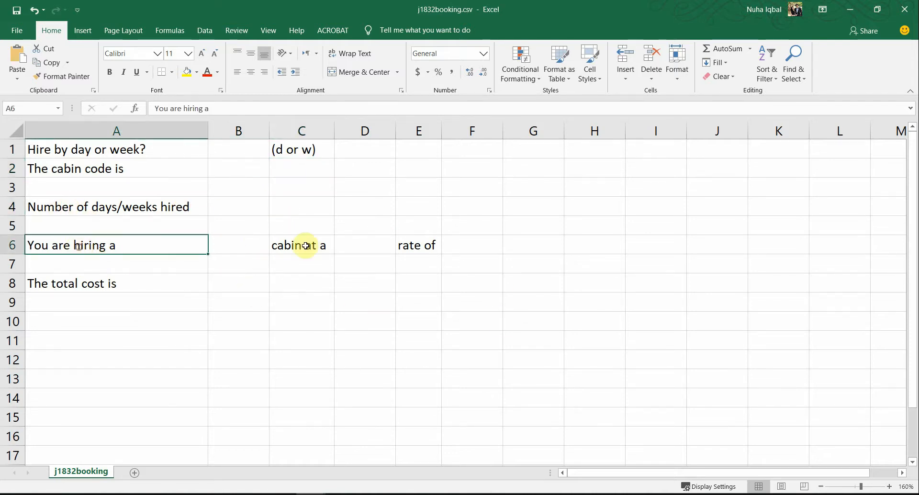
{"action": "left_click", "coordinate": [236, 245]}
{"action": "left_click", "coordinate": [312, 242]}
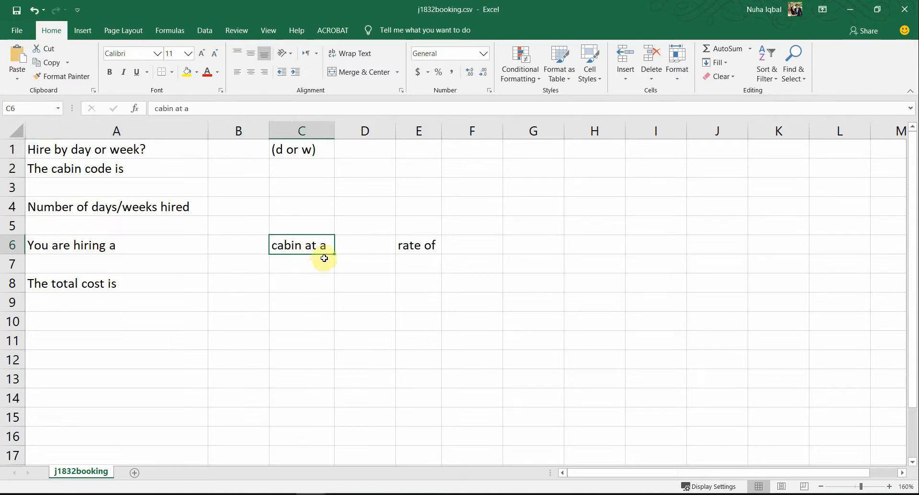
{"action": "left_click", "coordinate": [363, 245]}
{"action": "left_click", "coordinate": [462, 246]}
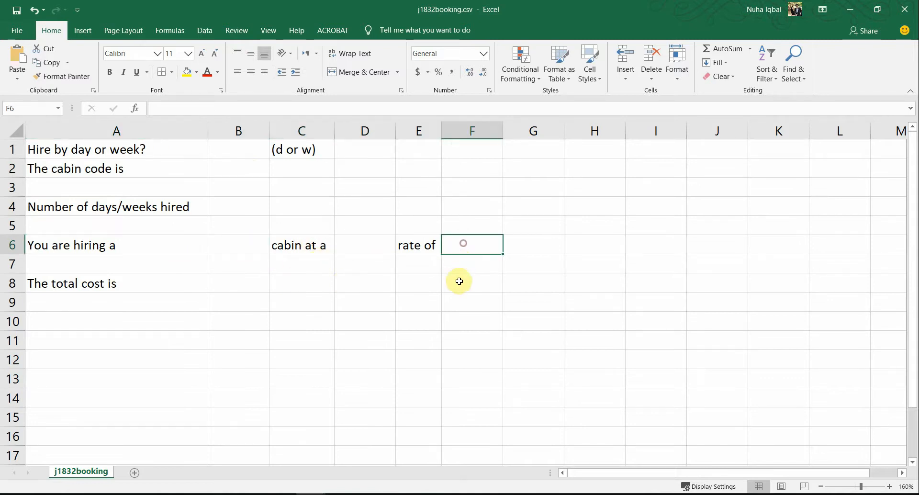
{"action": "left_click", "coordinate": [92, 283]}
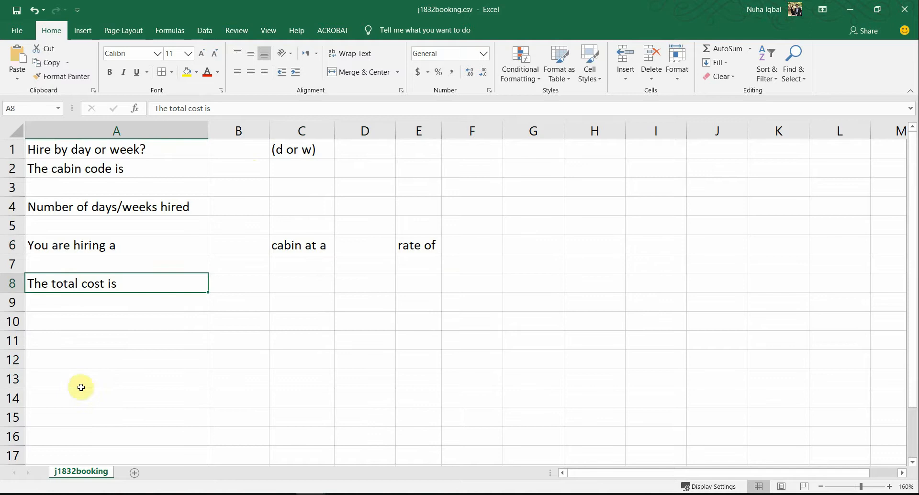
{"action": "left_click", "coordinate": [244, 283]}
{"action": "left_click", "coordinate": [296, 282]}
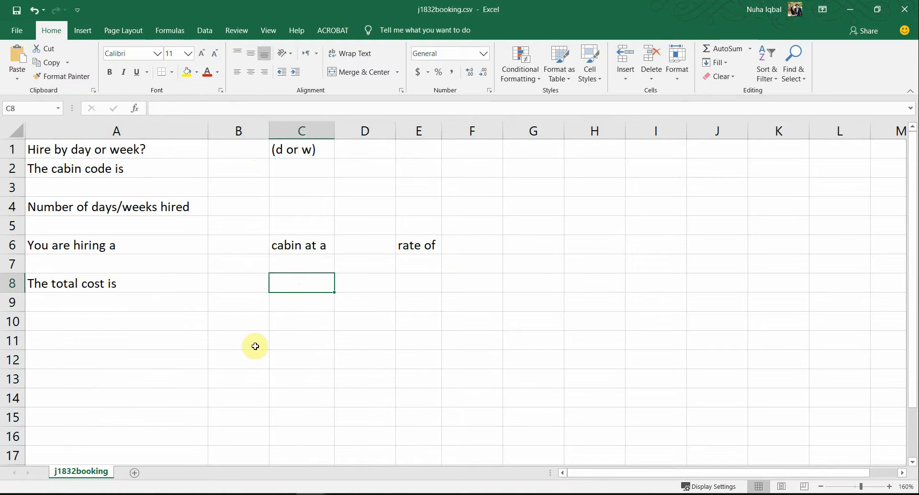
- Switch to the j1832cost.csv workbook and autofit all of its column widths
{"action": "key", "text": "alt+Tab"}
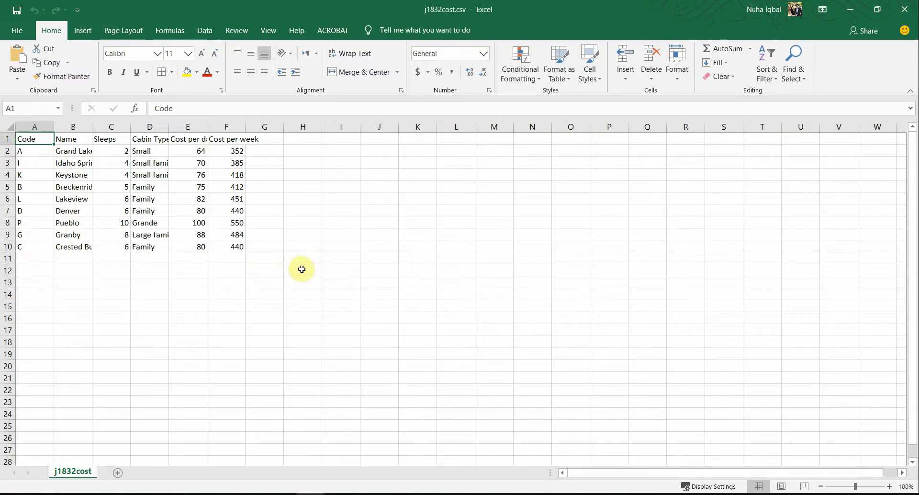
{"action": "left_click", "coordinate": [5, 130]}
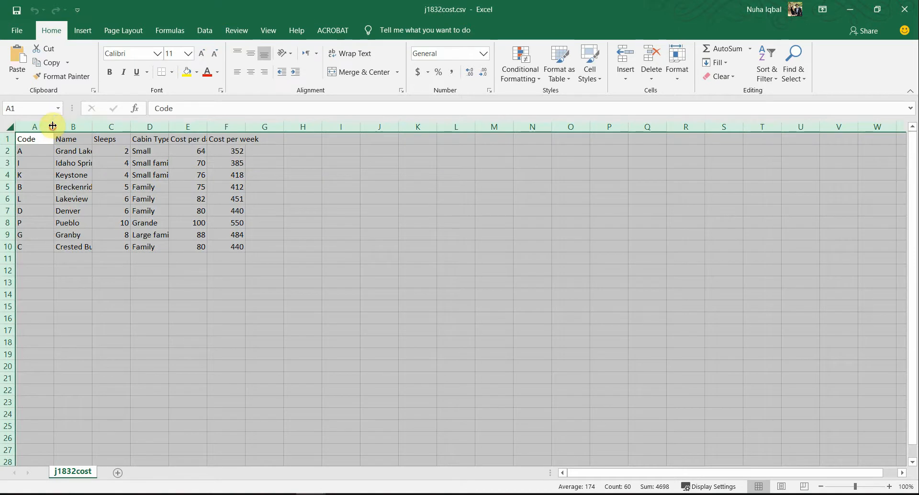
{"action": "double_click", "coordinate": [52, 126]}
{"action": "scroll", "coordinate": [165, 268], "scroll_direction": "up", "scroll_amount": 3, "text": "ctrl"}
{"action": "left_click", "coordinate": [164, 268]}
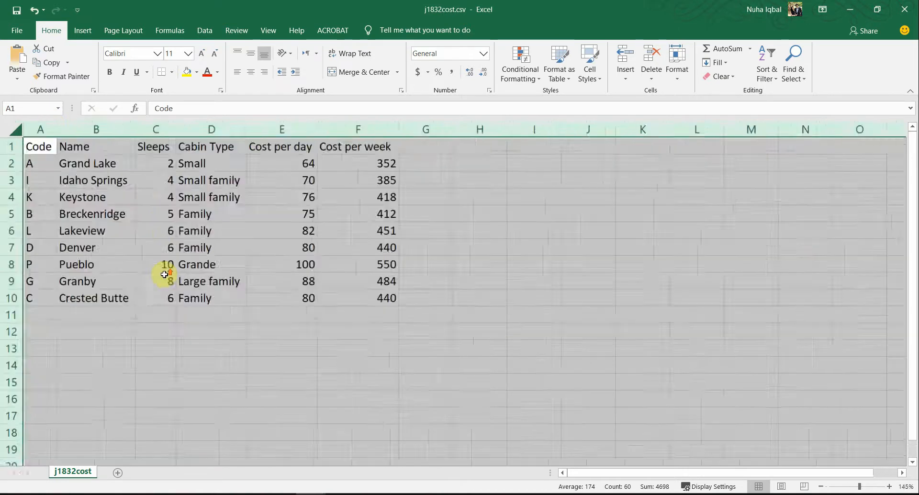
{"action": "scroll", "coordinate": [173, 277], "scroll_direction": "up", "scroll_amount": 1, "text": "ctrl"}
- Examine the cost sheet's columns from Code and Name through Sleeps and Cabin Type to Cost per day and Cost per week
{"action": "left_click", "coordinate": [43, 131]}
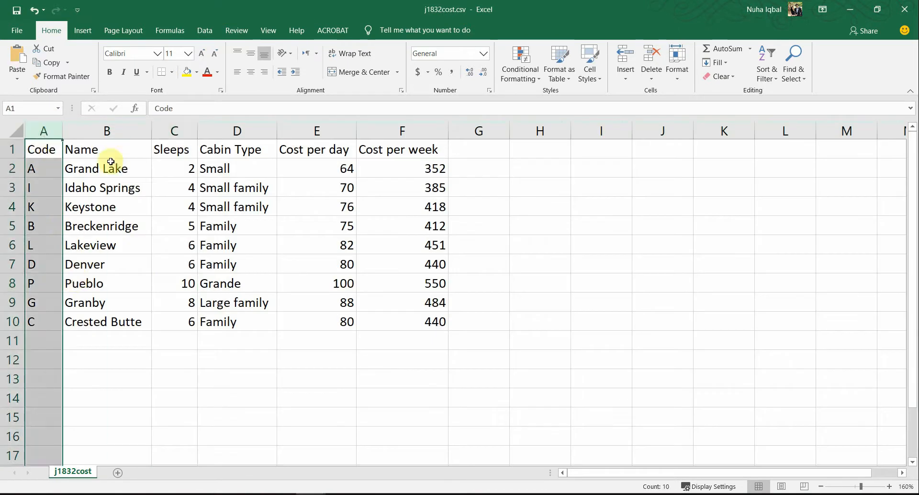
{"action": "left_click", "coordinate": [106, 130]}
{"action": "left_click", "coordinate": [183, 134]}
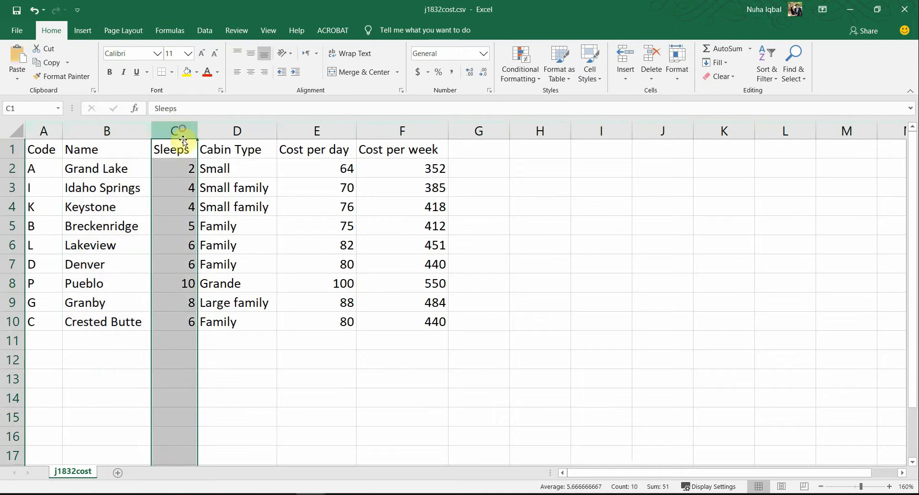
{"action": "left_click", "coordinate": [232, 131]}
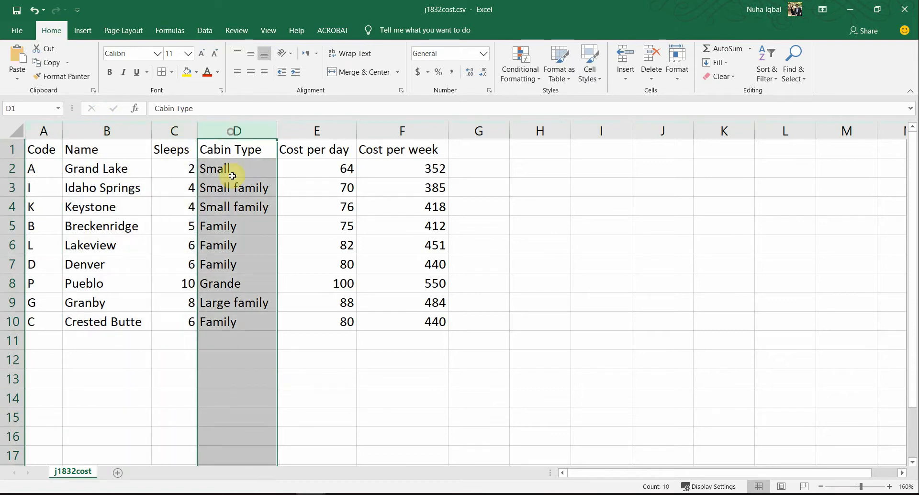
{"action": "left_click", "coordinate": [325, 125]}
{"action": "left_click", "coordinate": [391, 128]}
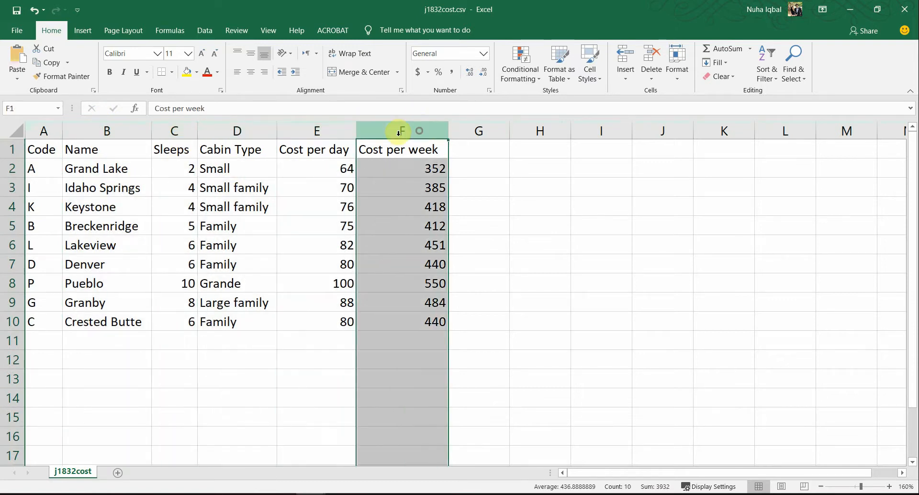
{"action": "left_click_drag", "start_coordinate": [322, 128], "coordinate": [379, 129]}
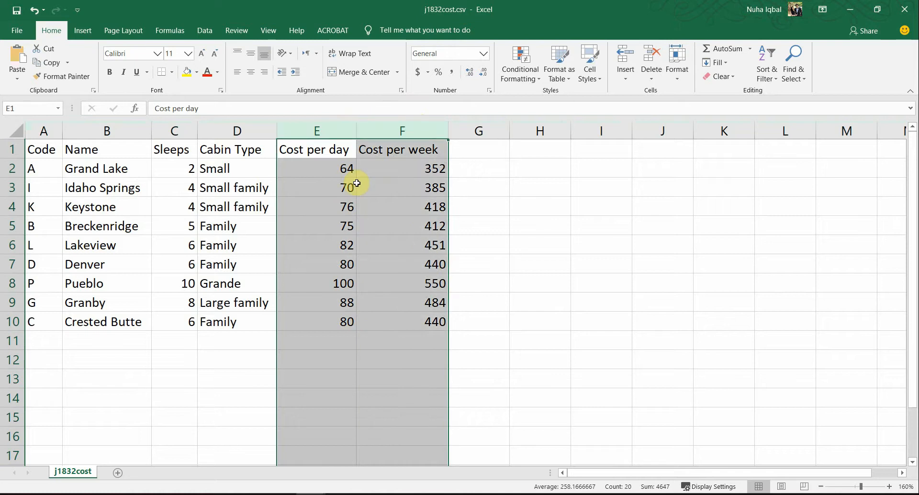
- Compare the cost table with the booking sheet by floating the j1832cost.csv window over j1832booking.csv, and maximize it again
{"action": "left_click_drag", "start_coordinate": [361, 20], "coordinate": [634, 109]}
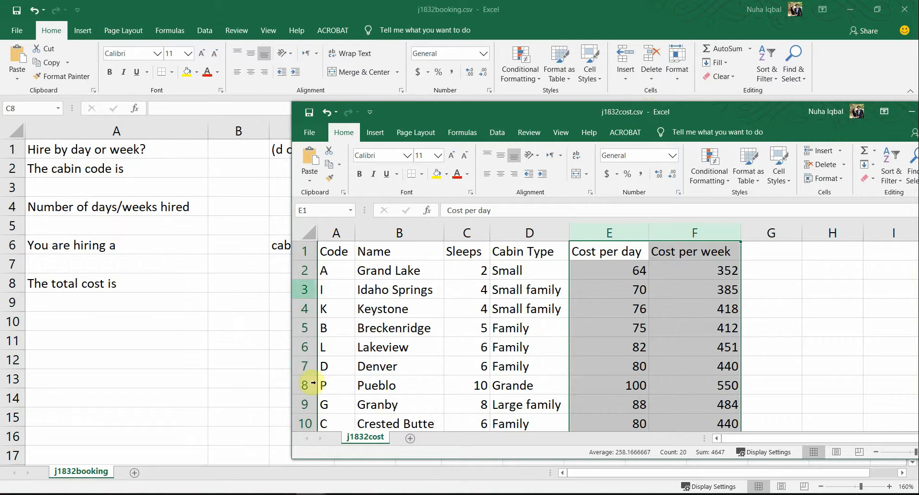
{"action": "left_click_drag", "start_coordinate": [395, 113], "coordinate": [454, 75]}
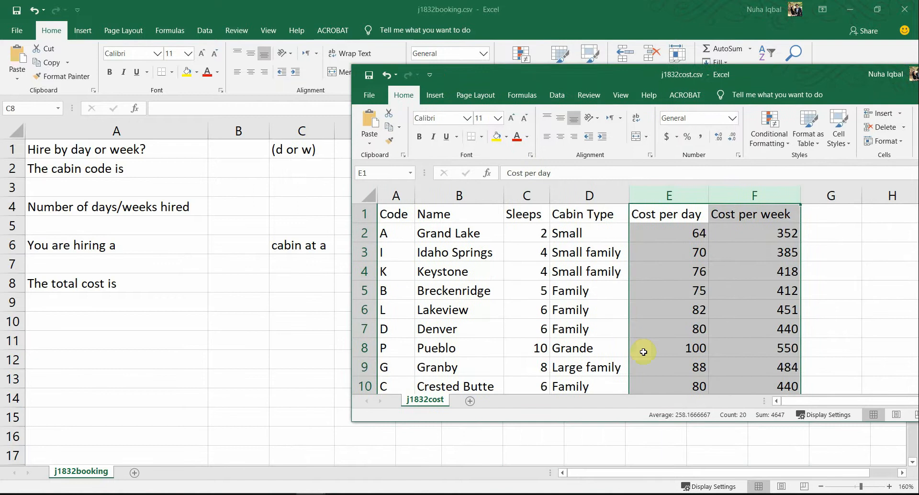
{"action": "scroll", "coordinate": [693, 301], "scroll_direction": "down", "scroll_amount": 1}
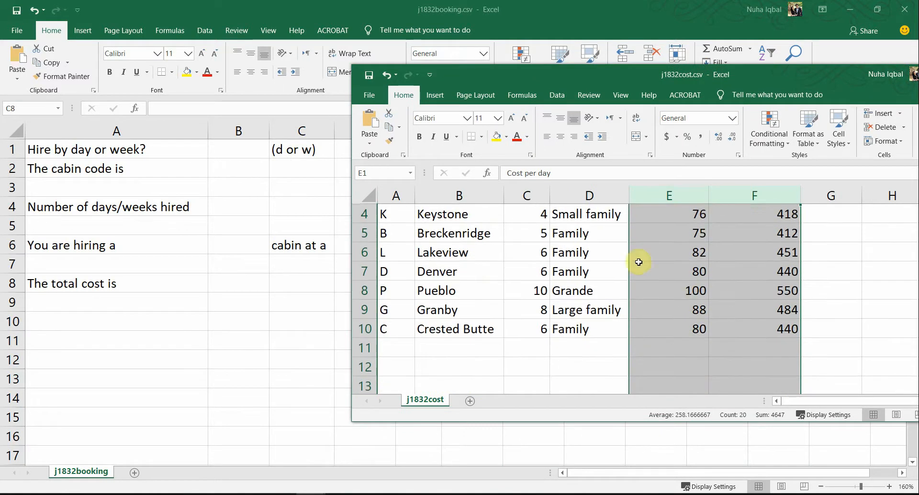
{"action": "scroll", "coordinate": [713, 305], "scroll_direction": "up", "scroll_amount": 1}
{"action": "scroll", "coordinate": [713, 306], "scroll_direction": "up", "scroll_amount": 1}
{"action": "double_click", "coordinate": [650, 80]}
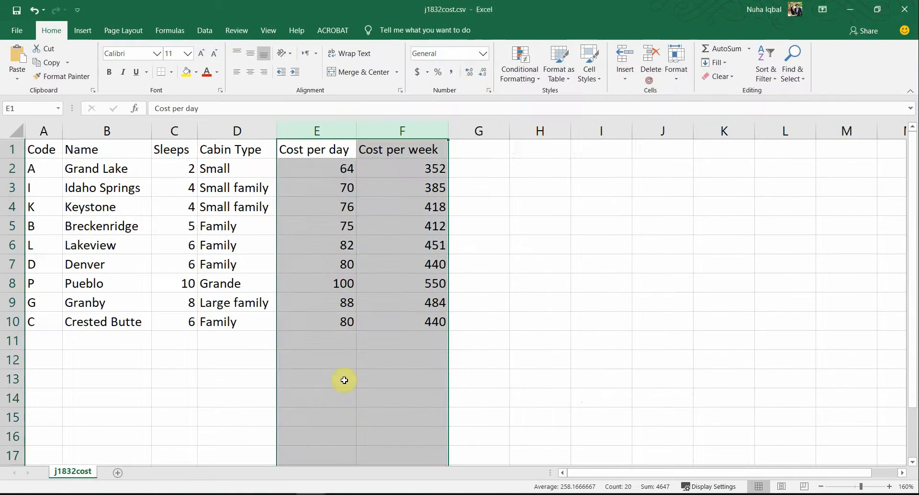
{"action": "left_click", "coordinate": [388, 259]}
- Switch to the exam paper in Acrobat and highlight the file names j1832cost and j1832booking in question 14, including the row-insertion bullet
{"action": "key", "text": "alt+Tab"}
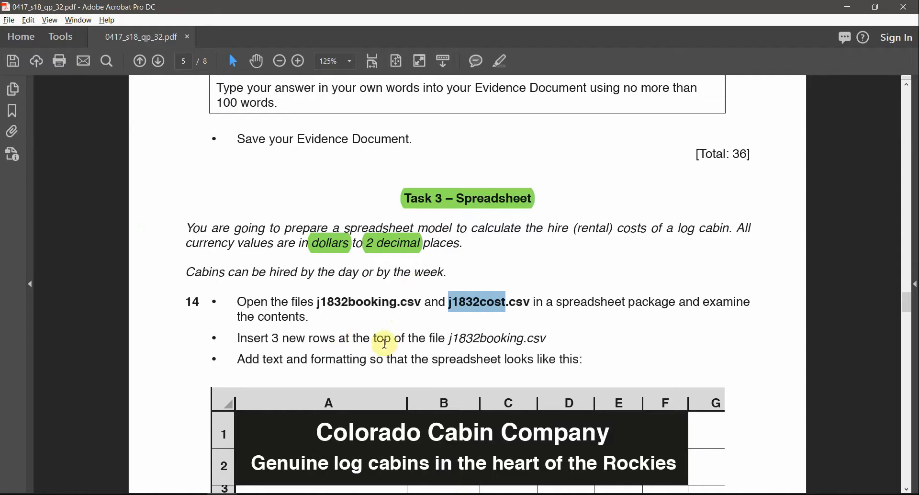
{"action": "left_click", "coordinate": [497, 62]}
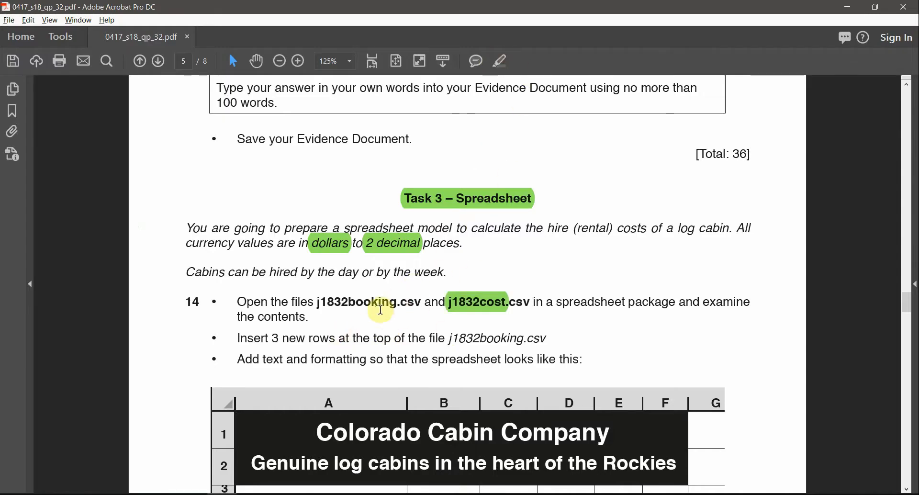
{"action": "double_click", "coordinate": [379, 303]}
{"action": "left_click", "coordinate": [505, 54]}
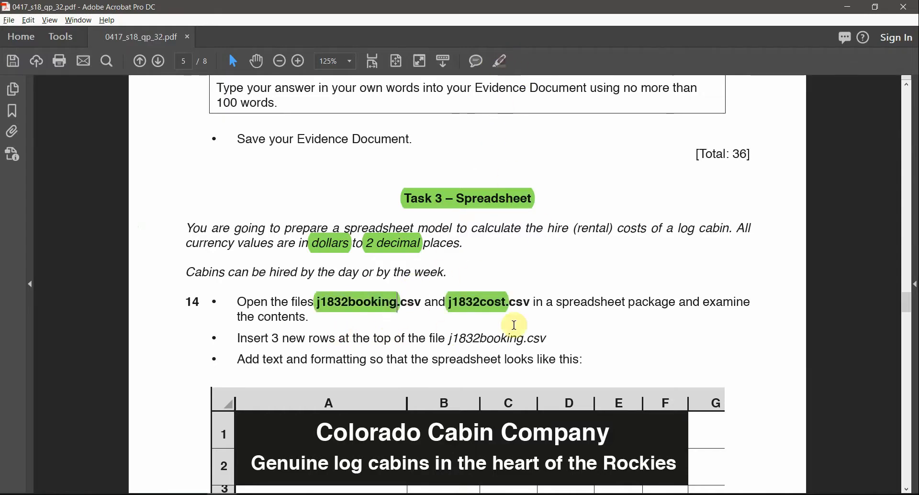
{"action": "scroll", "coordinate": [499, 370], "scroll_direction": "up", "scroll_amount": 1}
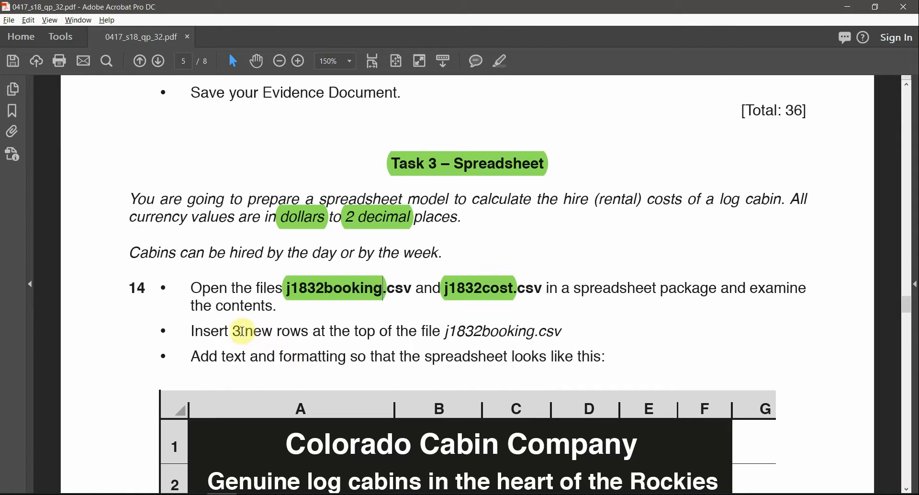
{"action": "double_click", "coordinate": [485, 332]}
{"action": "left_click", "coordinate": [515, 66]}
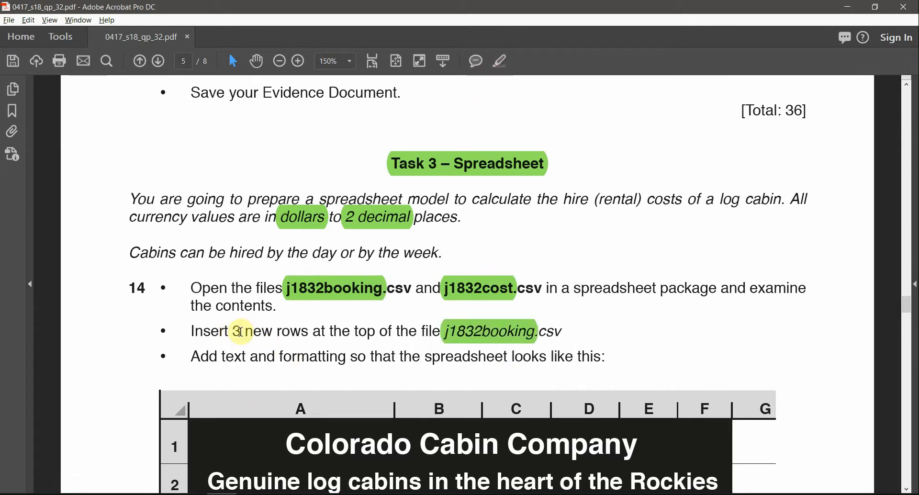
- Following the exam paper's layout, switch to the j1832booking.csv workbook in Excel and insert three new rows at the top
{"action": "left_click_drag", "start_coordinate": [241, 332], "coordinate": [326, 332]}
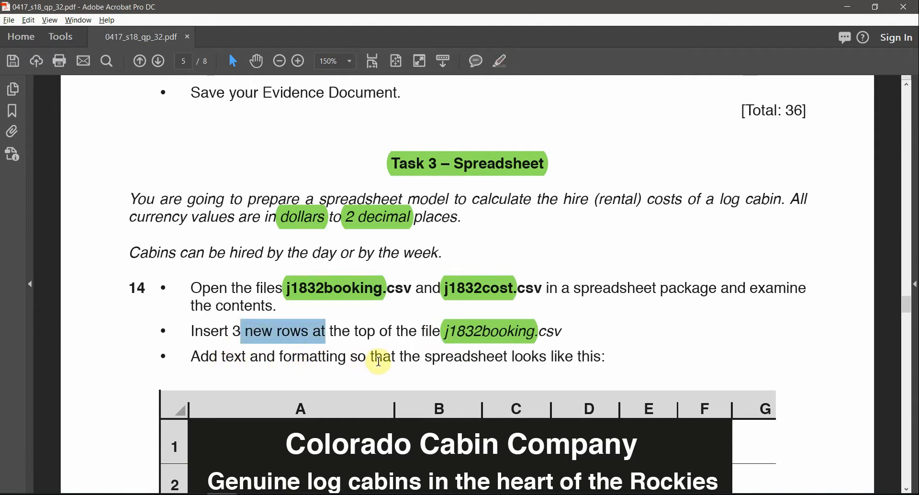
{"action": "scroll", "coordinate": [630, 404], "scroll_direction": "down", "scroll_amount": 5}
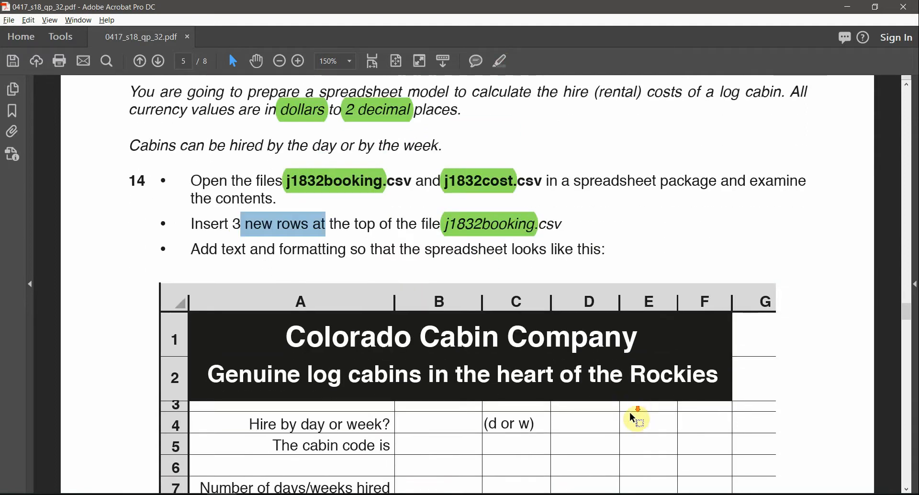
{"action": "scroll", "coordinate": [632, 417], "scroll_direction": "down", "scroll_amount": 2}
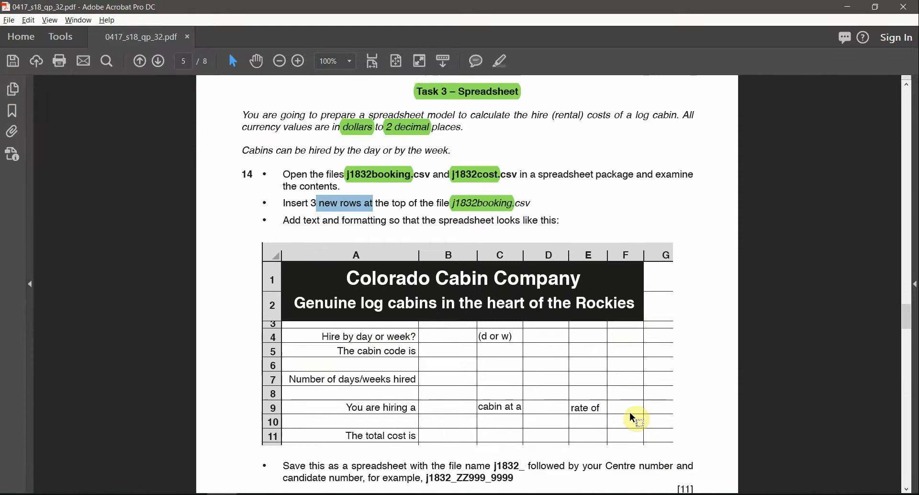
{"action": "scroll", "coordinate": [632, 418], "scroll_direction": "up", "scroll_amount": 1}
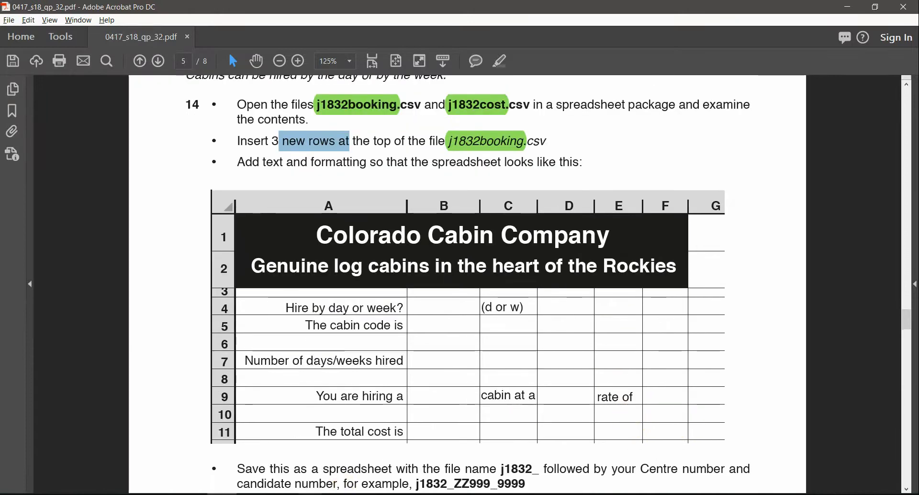
{"action": "mouse_move", "coordinate": [324, 491]}
{"action": "left_click", "coordinate": [263, 454]}
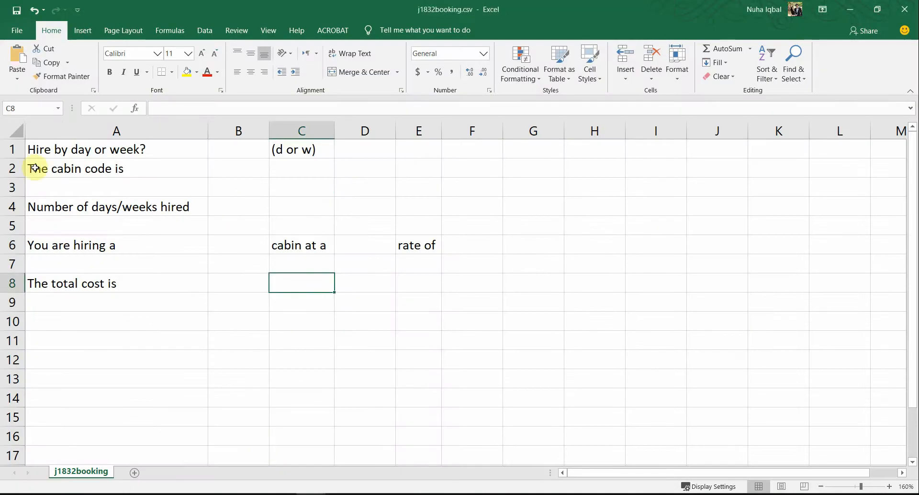
{"action": "right_click", "coordinate": [14, 149]}
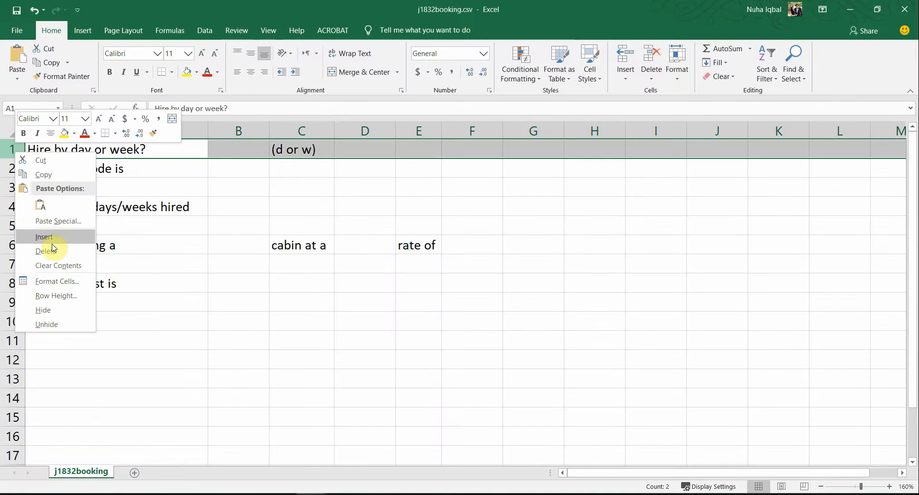
{"action": "left_click", "coordinate": [53, 243]}
{"action": "right_click", "coordinate": [20, 145]}
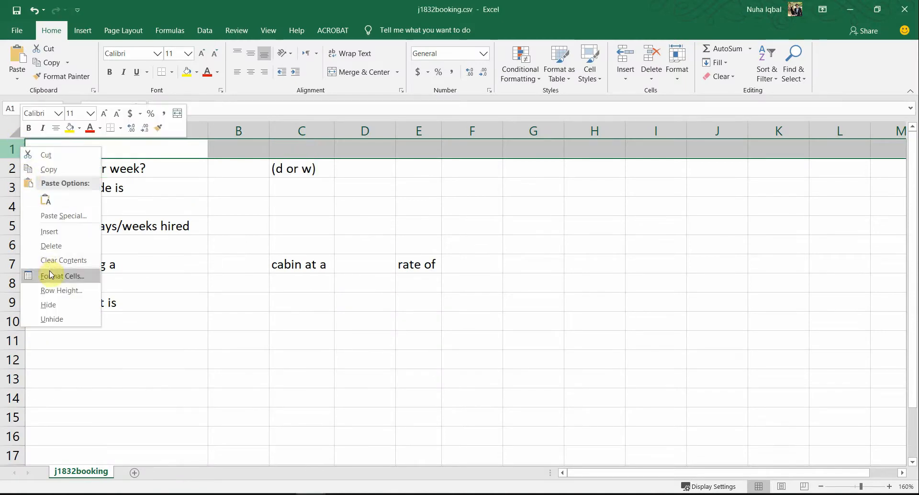
{"action": "left_click", "coordinate": [54, 238]}
{"action": "right_click", "coordinate": [14, 148]}
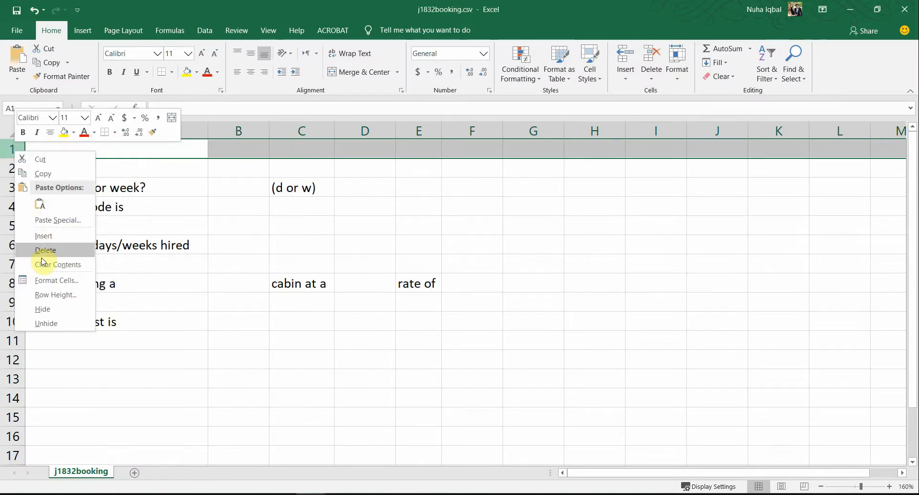
{"action": "left_click", "coordinate": [47, 234]}
{"action": "left_click", "coordinate": [340, 251]}
{"action": "type", "text": "z"}
{"action": "key", "text": "Tab"}
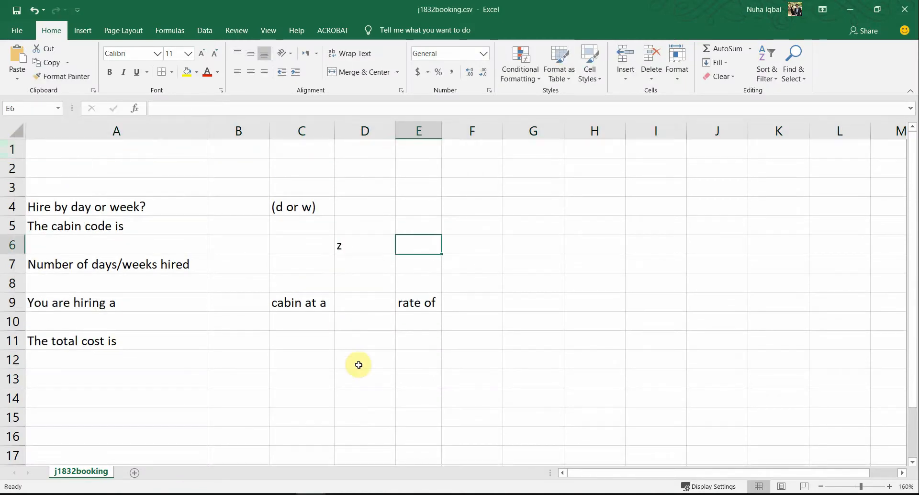
{"action": "key", "text": "ctrl+z"}
- Copy the title "Colorado Cabin Company" from the exam paper into cell A1 of the booking sheet
{"action": "key", "text": "alt+Tab"}
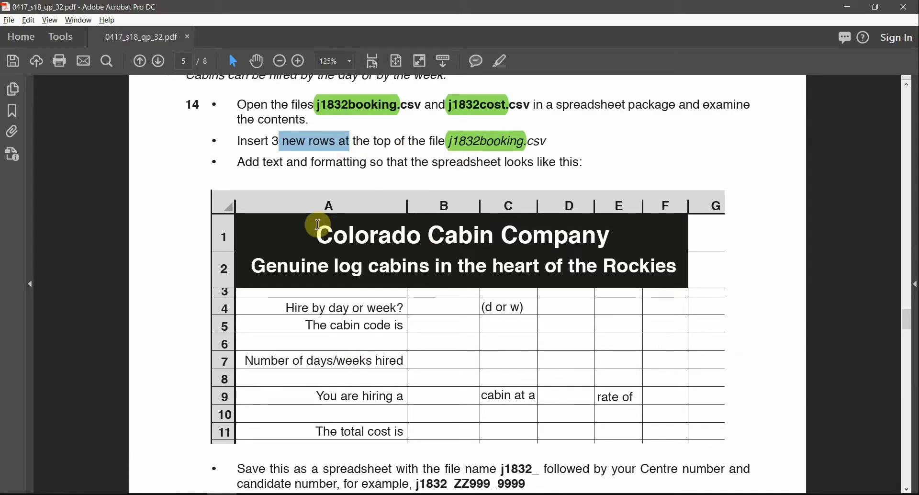
{"action": "left_click_drag", "start_coordinate": [315, 236], "coordinate": [578, 243]}
{"action": "key", "text": "ctrl+c"}
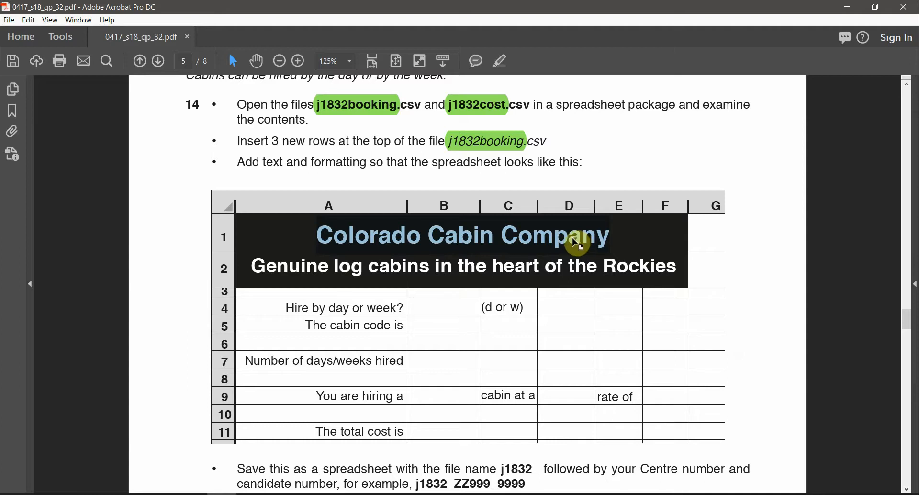
{"action": "key", "text": "alt+Tab"}
{"action": "left_click", "coordinate": [164, 150]}
{"action": "key", "text": "ctrl+v"}
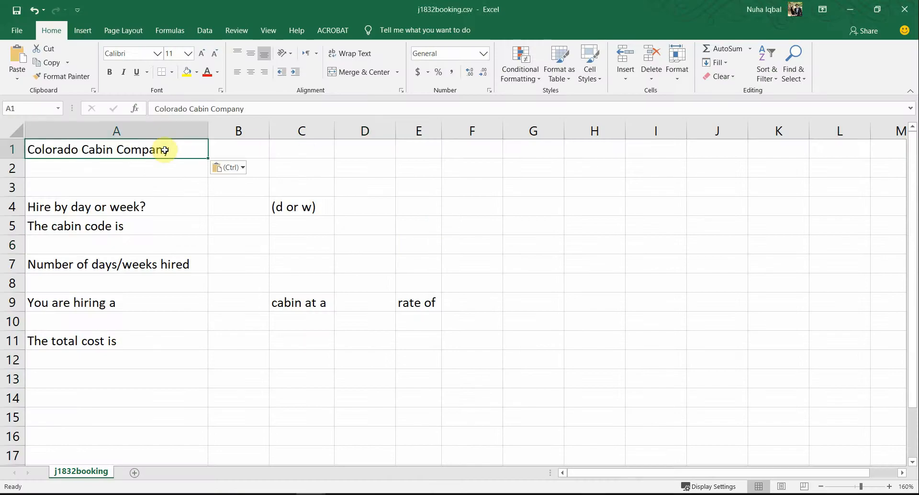
- Copy the subtitle "Genuine log cabins in the heart of the Rockies" from the exam paper into cell A2 of the booking sheet
{"action": "key", "text": "alt+Tab"}
{"action": "left_click_drag", "start_coordinate": [251, 267], "coordinate": [675, 270]}
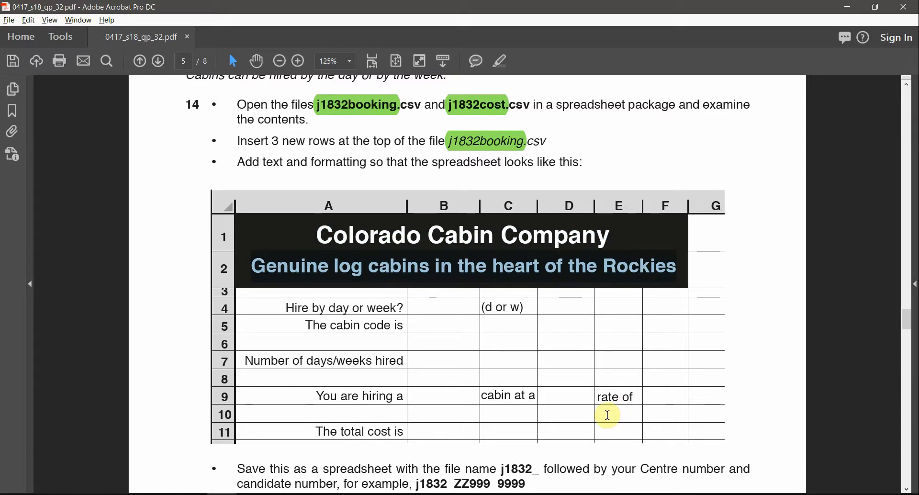
{"action": "key", "text": "ctrl+c"}
{"action": "key", "text": "alt+Tab"}
{"action": "left_click", "coordinate": [87, 167]}
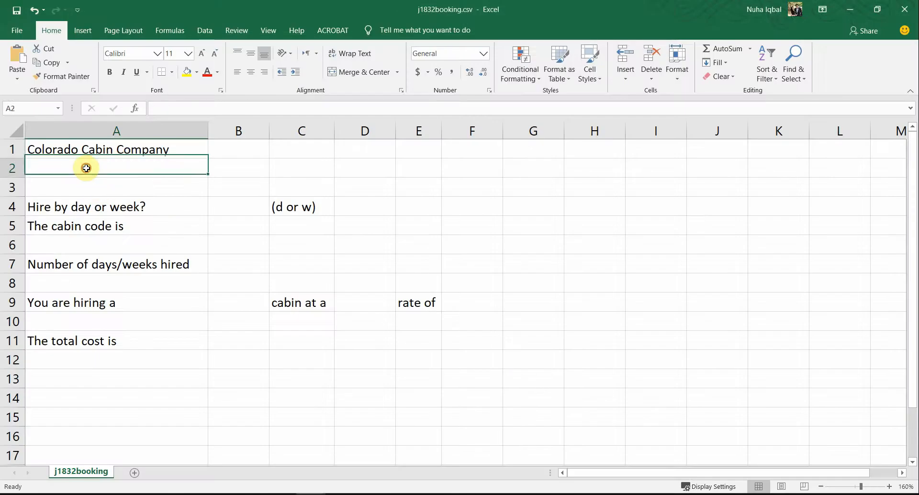
{"action": "key", "text": "ctrl+v"}
- Match the exam paper's heading layout by merging and centring the title across A1:F1 and the subtitle across A2:F2
{"action": "key", "text": "alt+Tab"}
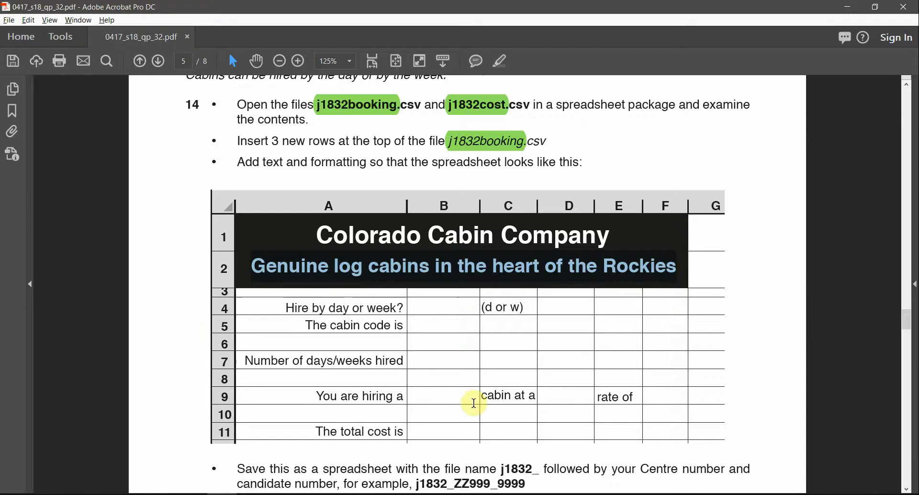
{"action": "left_click", "coordinate": [668, 269]}
{"action": "left_click_drag", "start_coordinate": [675, 204], "coordinate": [583, 208]}
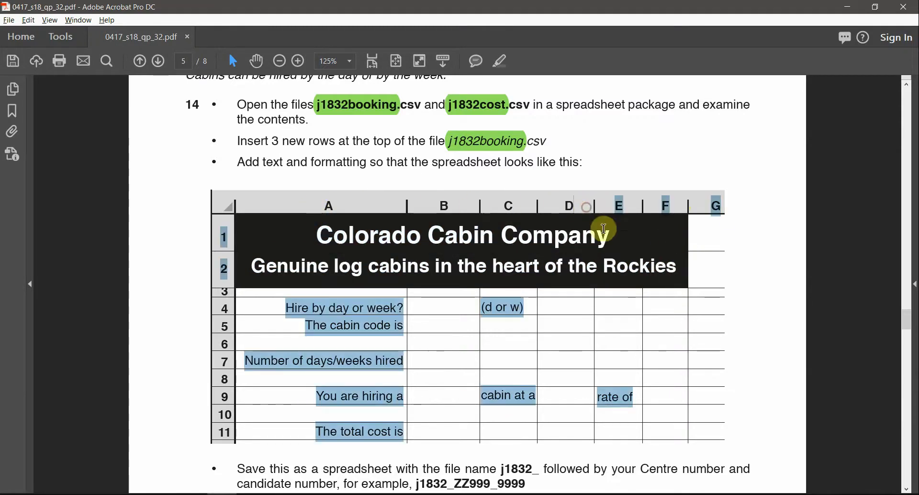
{"action": "left_click_drag", "start_coordinate": [613, 236], "coordinate": [353, 232]}
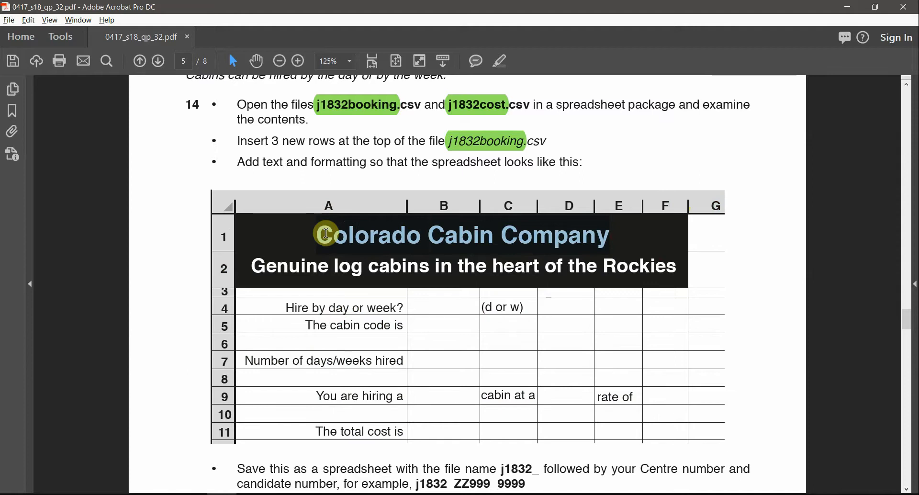
{"action": "left_click_drag", "start_coordinate": [263, 264], "coordinate": [459, 267]}
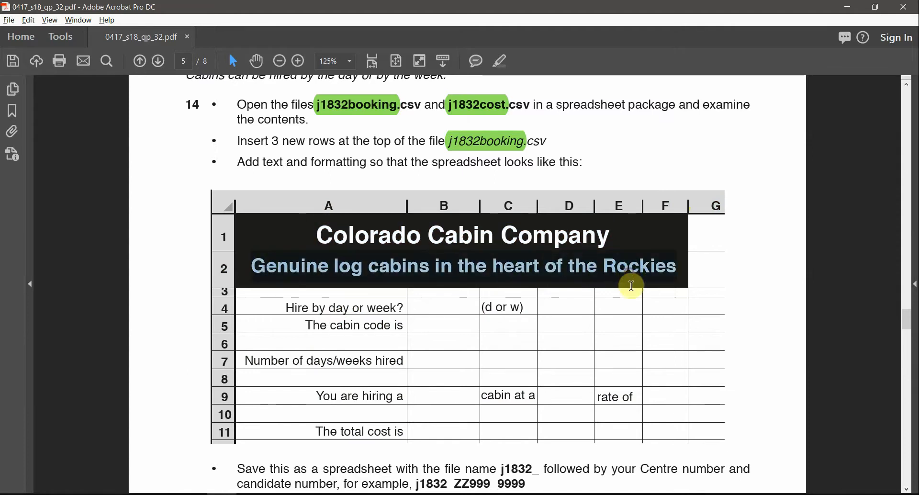
{"action": "key", "text": "alt+Tab"}
{"action": "left_click", "coordinate": [174, 154]}
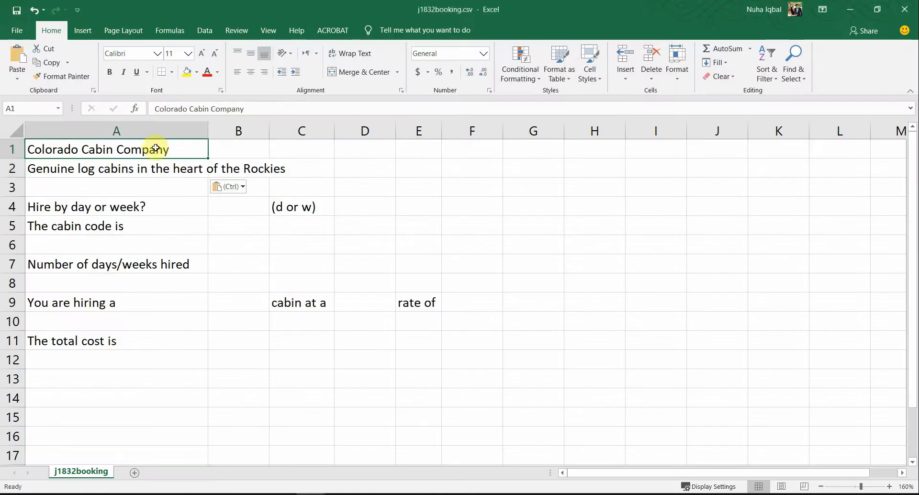
{"action": "left_click_drag", "start_coordinate": [155, 148], "coordinate": [478, 143]}
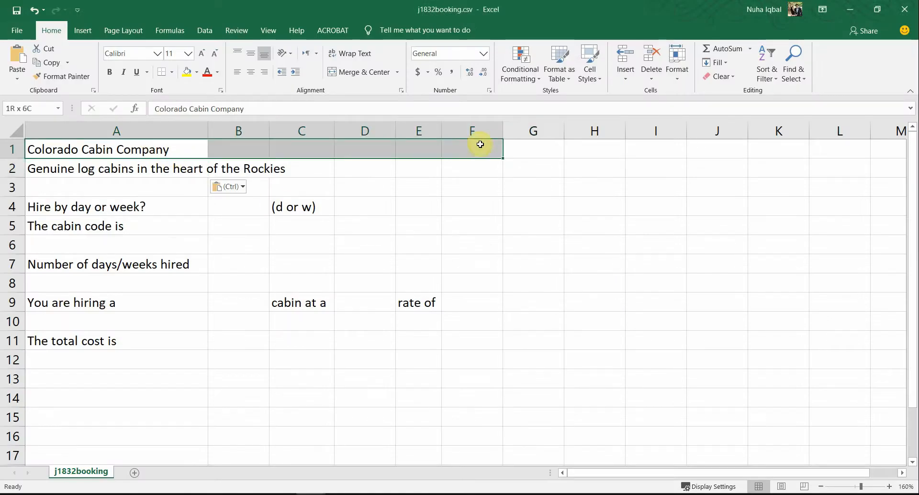
{"action": "left_click", "coordinate": [360, 77]}
{"action": "left_click_drag", "start_coordinate": [91, 169], "coordinate": [452, 169]}
{"action": "left_click", "coordinate": [360, 71]}
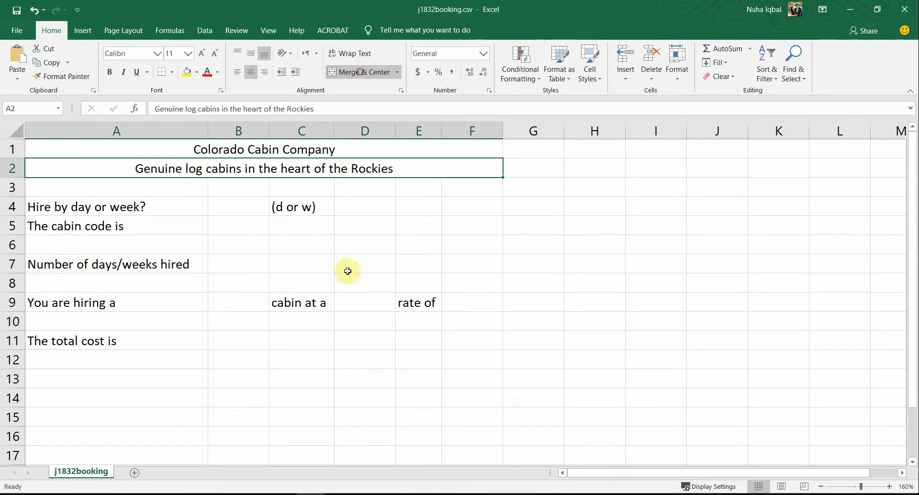
- Compare the booking sheet with the exam paper's layout and reduce the height of row 3 to about half
{"action": "left_click", "coordinate": [347, 271]}
{"action": "key", "text": "alt+Tab"}
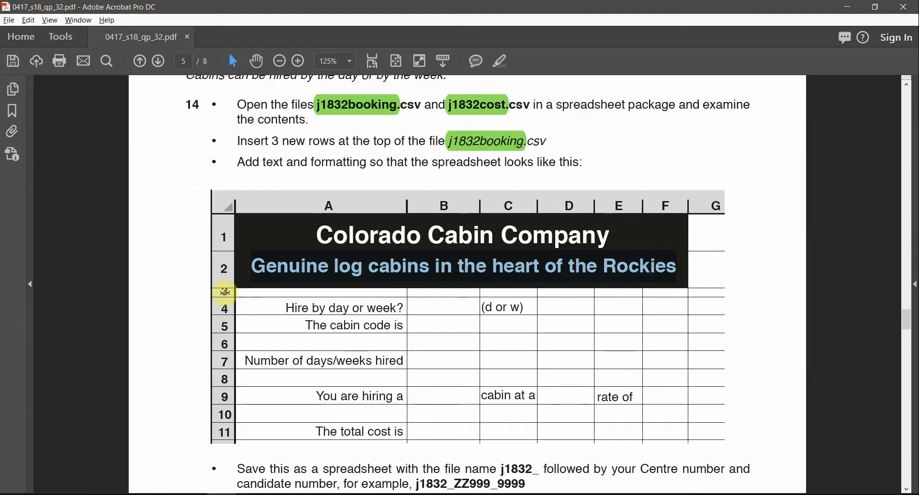
{"action": "key", "text": "alt+Tab"}
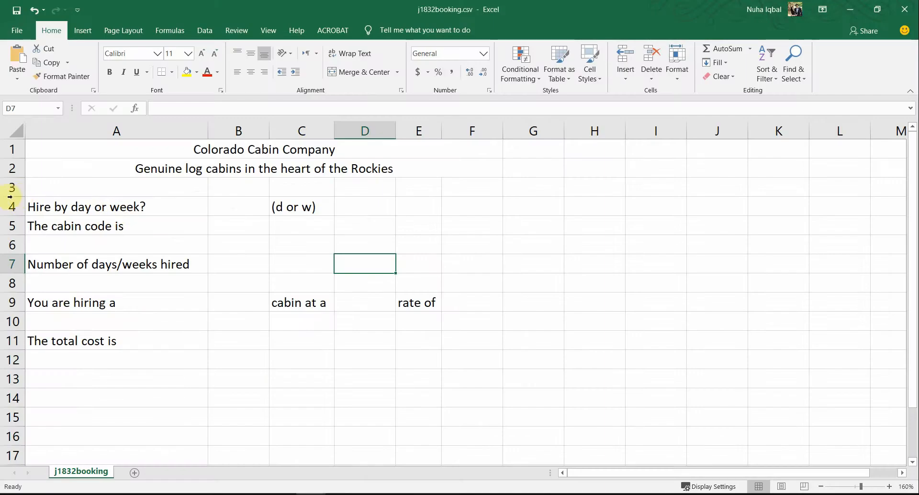
{"action": "left_click_drag", "start_coordinate": [20, 195], "coordinate": [19, 181]}
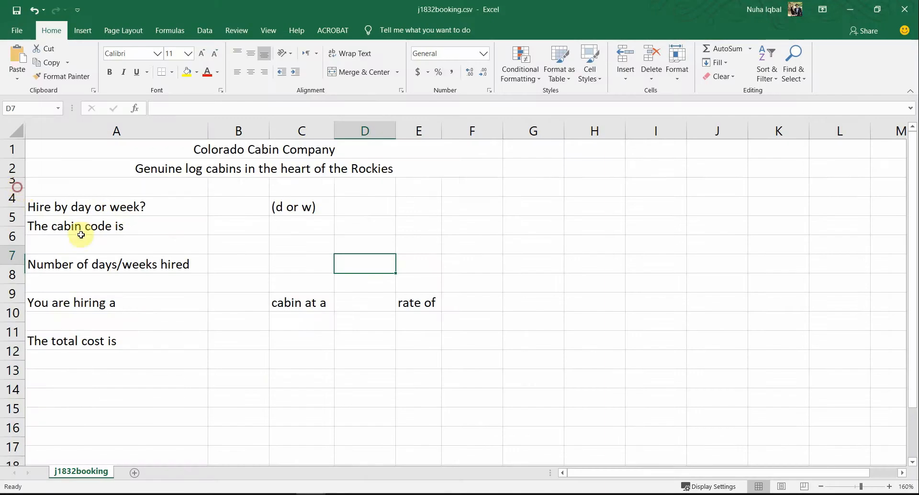
{"action": "scroll", "coordinate": [177, 296], "scroll_direction": "down", "scroll_amount": 2, "text": "ctrl"}
{"action": "scroll", "coordinate": [177, 297], "scroll_direction": "down", "scroll_amount": 2, "text": "ctrl"}
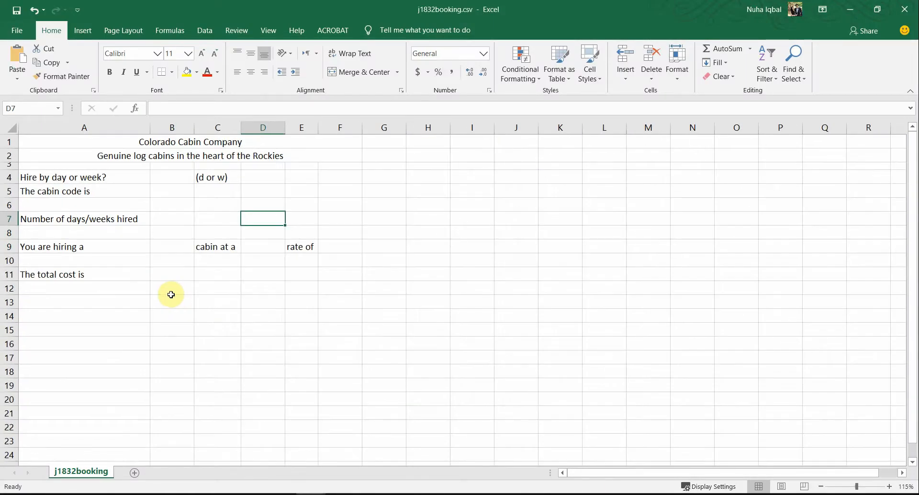
- Compare the title and subtitle sizes in the exam paper and enlarge the title in A1 to 18 points
{"action": "key", "text": "alt+Tab"}
{"action": "key", "text": "alt+Tab"}
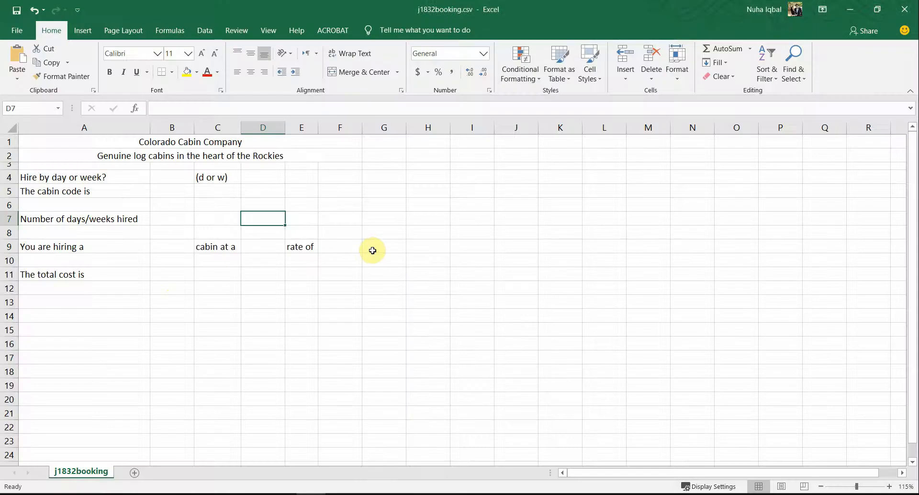
{"action": "key", "text": "alt+Tab"}
{"action": "left_click_drag", "start_coordinate": [373, 234], "coordinate": [565, 237]}
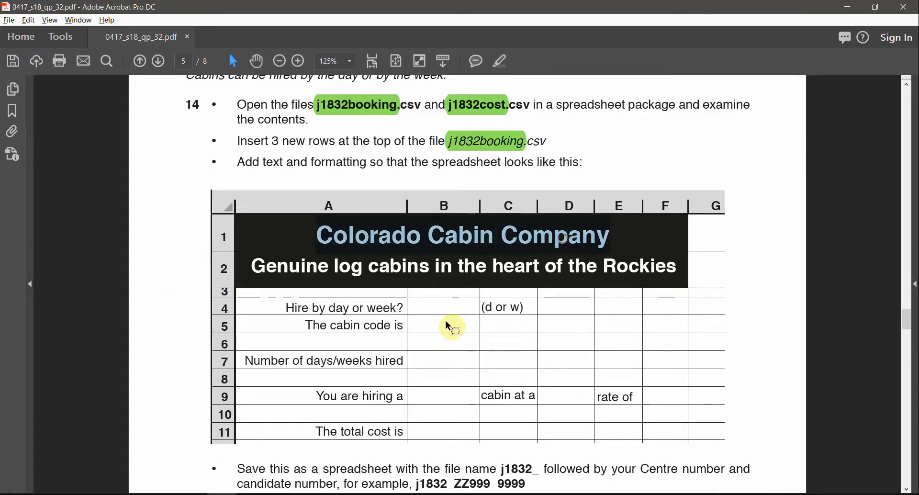
{"action": "left_click_drag", "start_coordinate": [253, 266], "coordinate": [404, 273]}
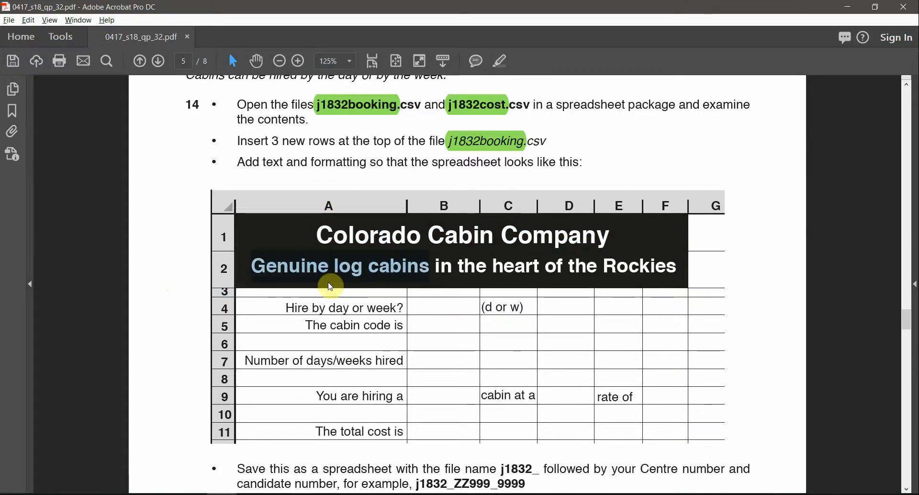
{"action": "key", "text": "alt+Tab"}
{"action": "left_click", "coordinate": [148, 141]}
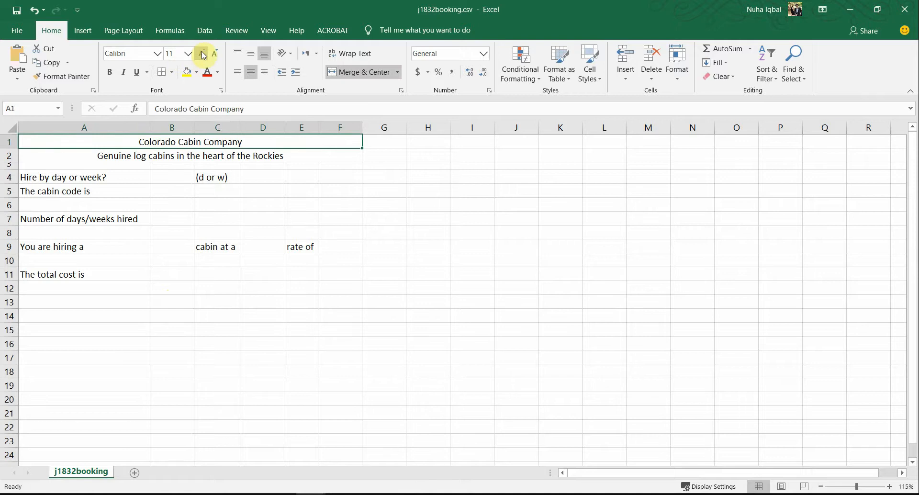
{"action": "left_click", "coordinate": [202, 51]}
{"action": "left_click", "coordinate": [202, 52]}
{"action": "left_click", "coordinate": [202, 51]}
{"action": "left_click", "coordinate": [216, 52]}
{"action": "left_click", "coordinate": [216, 52]}
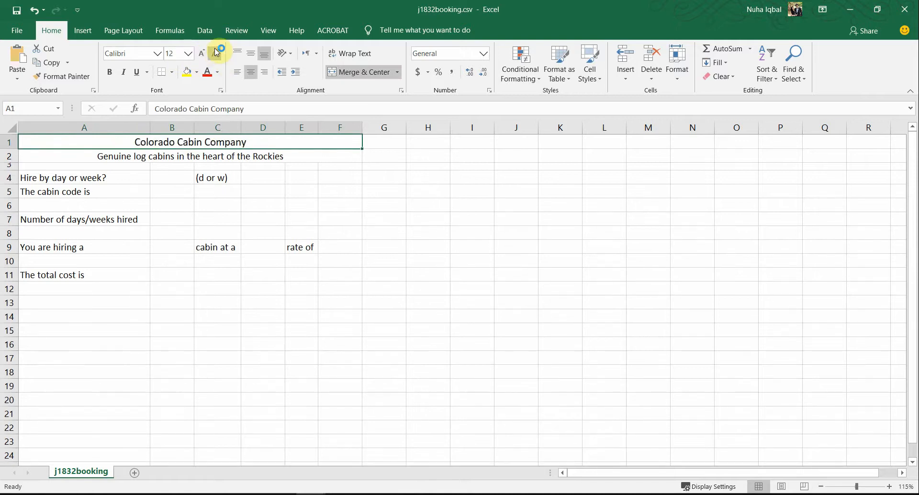
{"action": "left_click", "coordinate": [204, 54]}
{"action": "left_click", "coordinate": [203, 54]}
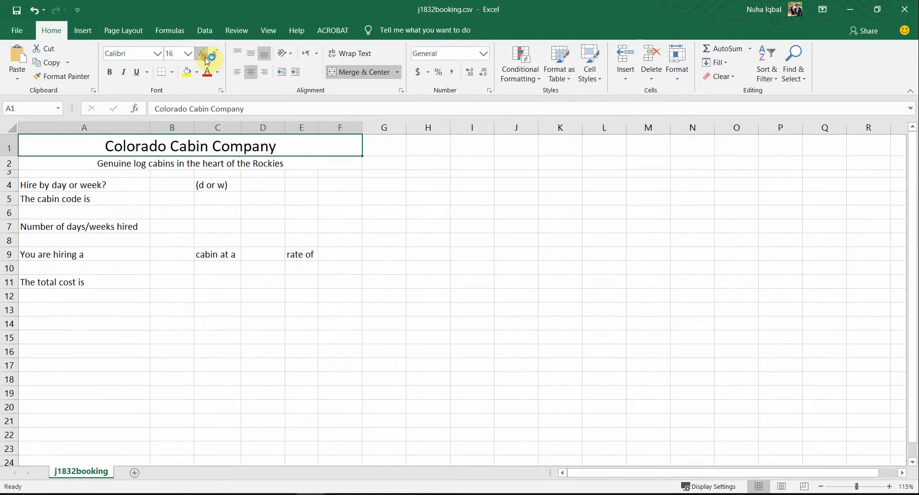
{"action": "key", "text": "alt+Tab"}
{"action": "key", "text": "alt+Tab"}
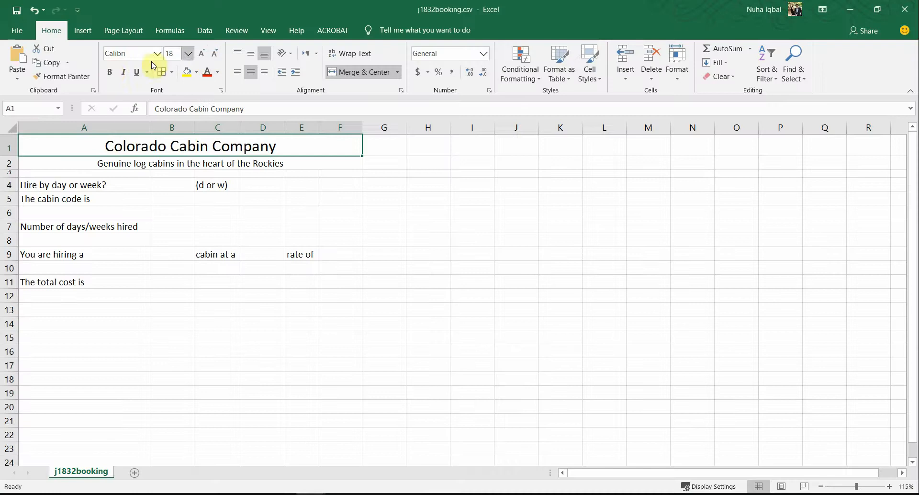
- Make the title in A1 bold and increase its font size to 22 points, checking against the exam paper
{"action": "left_click", "coordinate": [110, 72]}
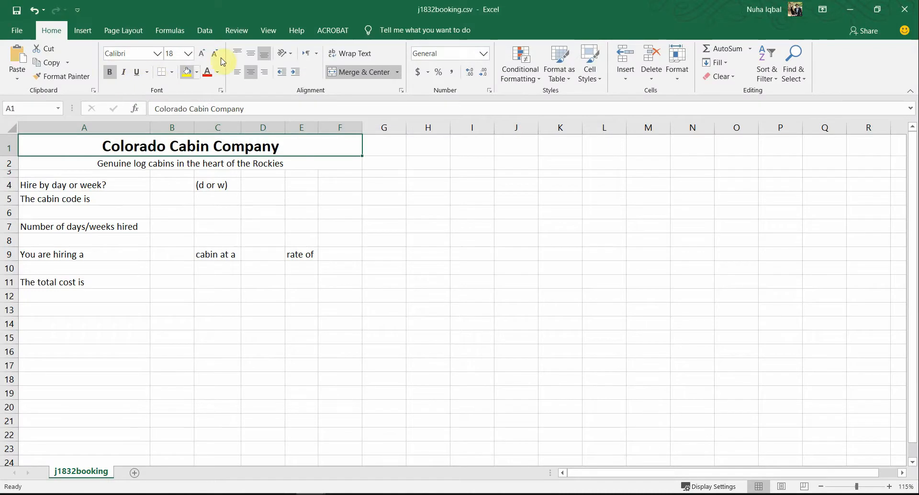
{"action": "left_click", "coordinate": [205, 56]}
{"action": "key", "text": "alt+Tab"}
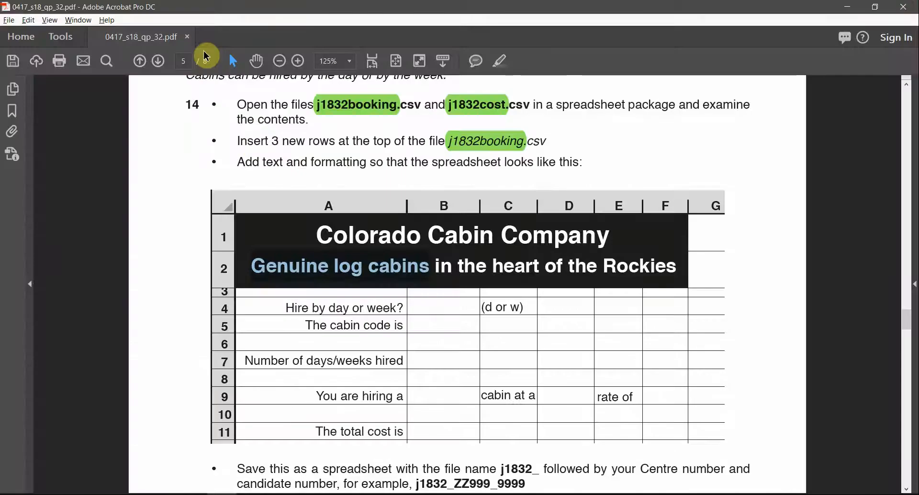
{"action": "key", "text": "alt+Tab"}
{"action": "left_click", "coordinate": [205, 55]}
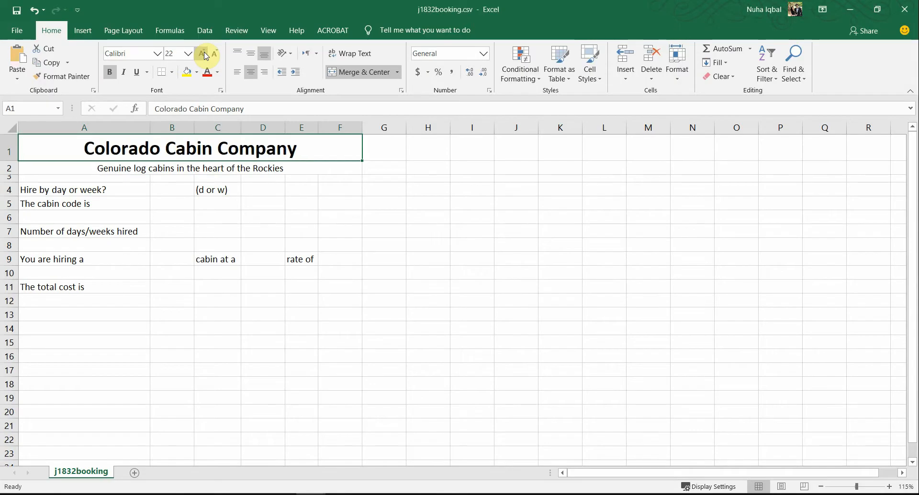
- Make the subtitle in A2 bold and set its font size to 16 points
{"action": "double_click", "coordinate": [171, 168]}
{"action": "left_click", "coordinate": [149, 224]}
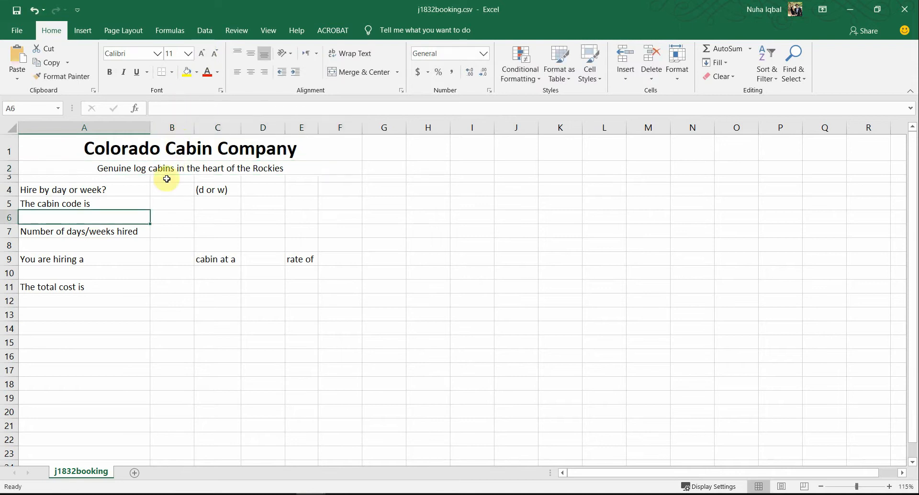
{"action": "left_click", "coordinate": [161, 167]}
{"action": "left_click", "coordinate": [111, 73]}
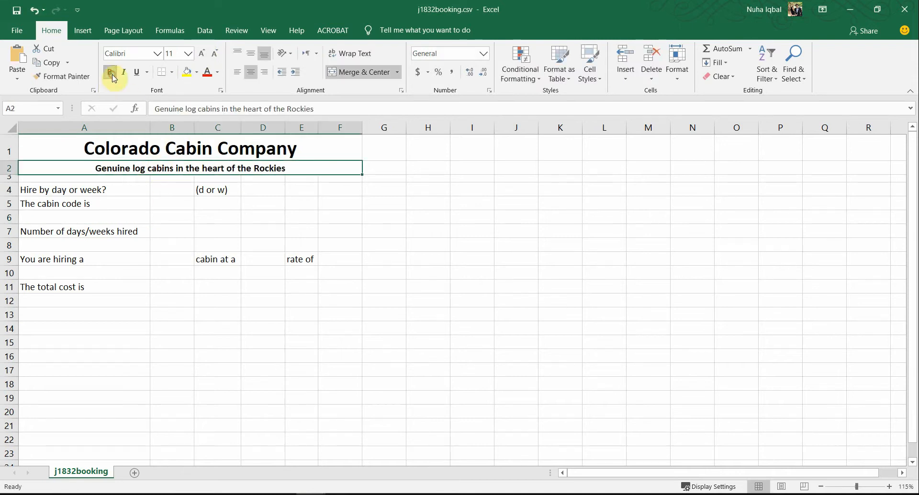
{"action": "left_click", "coordinate": [203, 56]}
{"action": "left_click", "coordinate": [203, 55]}
{"action": "left_click", "coordinate": [204, 57]}
{"action": "left_click", "coordinate": [204, 57]}
{"action": "left_click", "coordinate": [216, 56]}
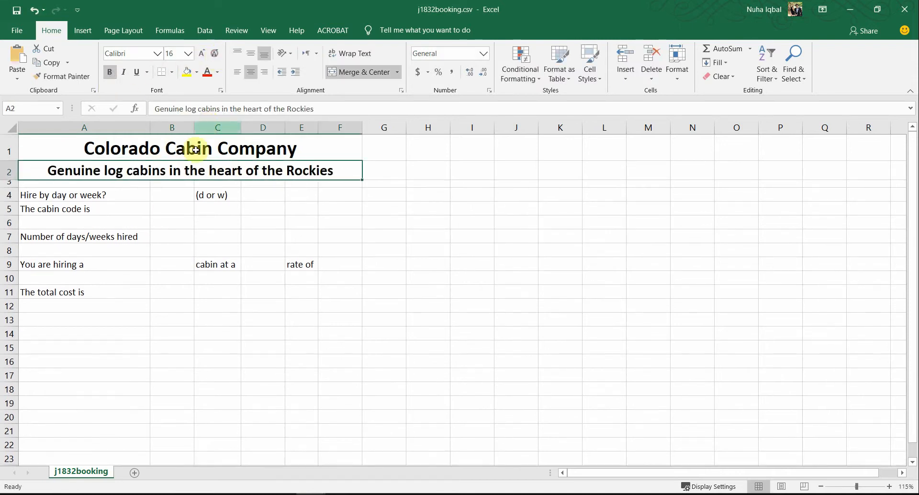
{"action": "left_click", "coordinate": [195, 152]}
{"action": "left_click", "coordinate": [186, 172]}
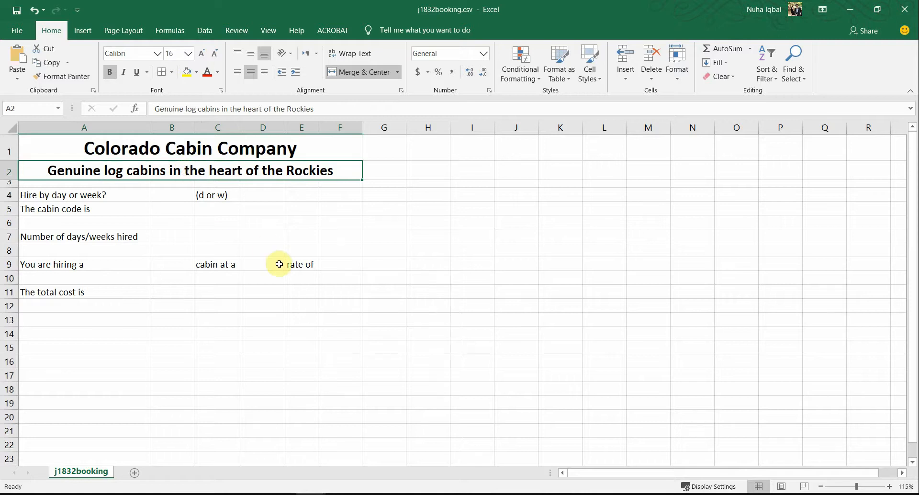
- Check the subtitle against the exam paper and increase its font size in A2 to 18 points
{"action": "left_click", "coordinate": [217, 235]}
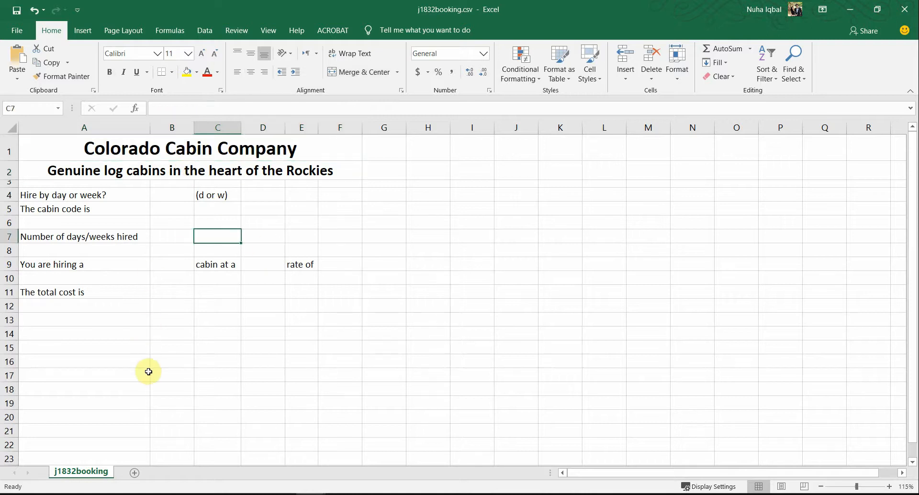
{"action": "key", "text": "alt+Tab"}
{"action": "key", "text": "alt+Tab"}
{"action": "left_click", "coordinate": [199, 173]}
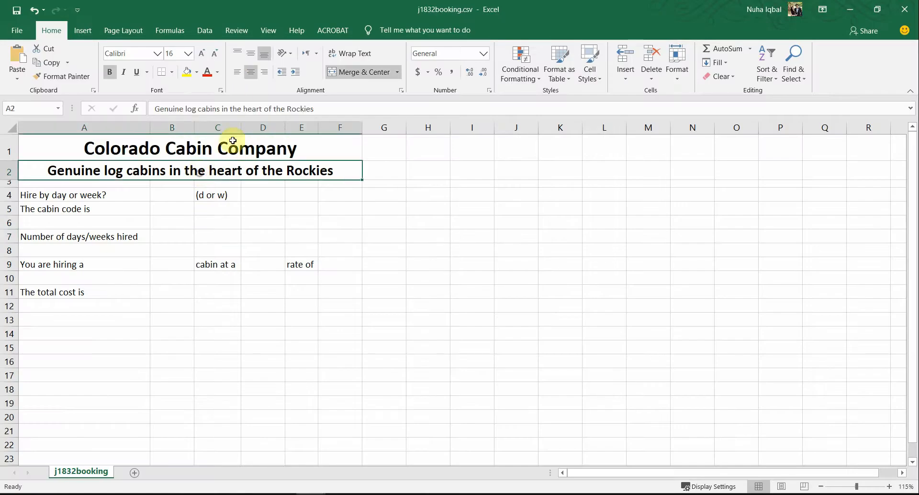
{"action": "left_click", "coordinate": [218, 209]}
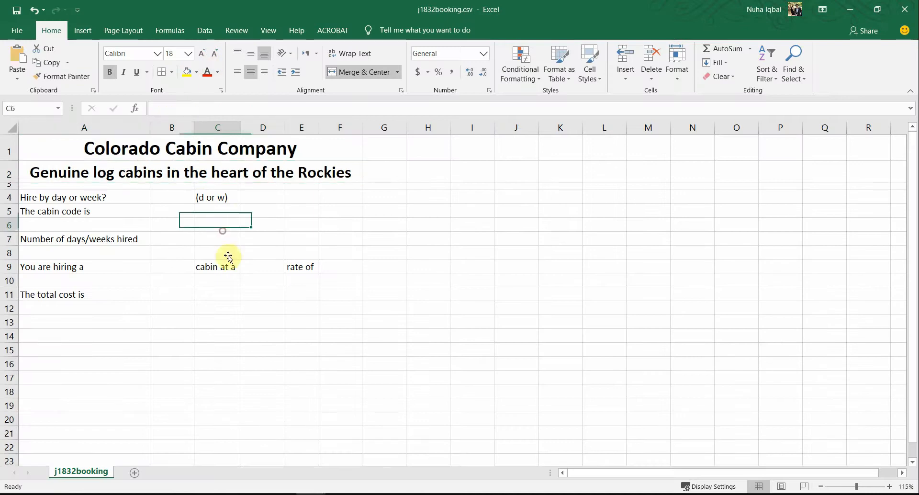
- Match the exam paper's heading colours by filling the title and subtitle cells with black and setting their text to white
{"action": "key", "text": "alt+Tab"}
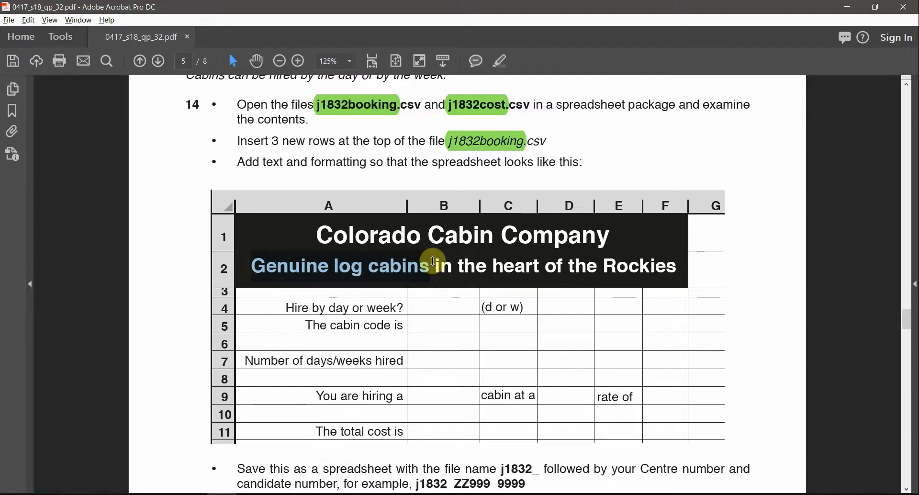
{"action": "key", "text": "alt+Tab"}
{"action": "left_click_drag", "start_coordinate": [78, 145], "coordinate": [95, 164]}
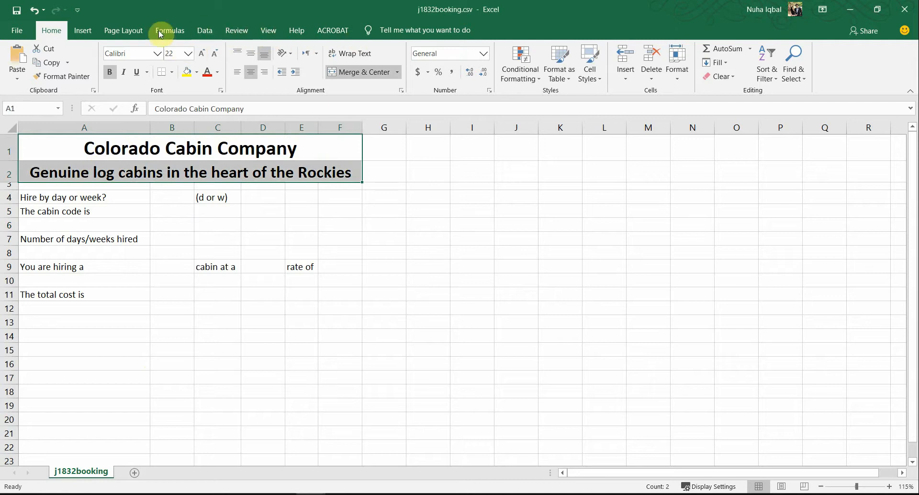
{"action": "left_click", "coordinate": [196, 74]}
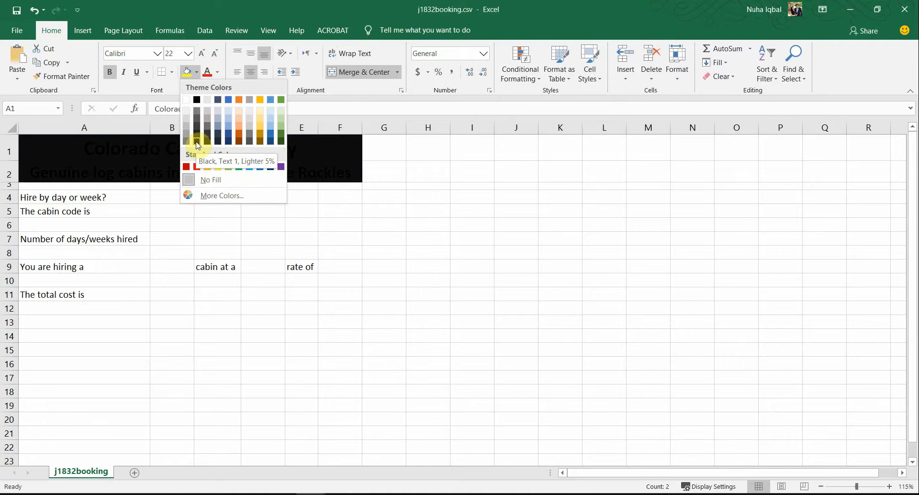
{"action": "left_click", "coordinate": [197, 100]}
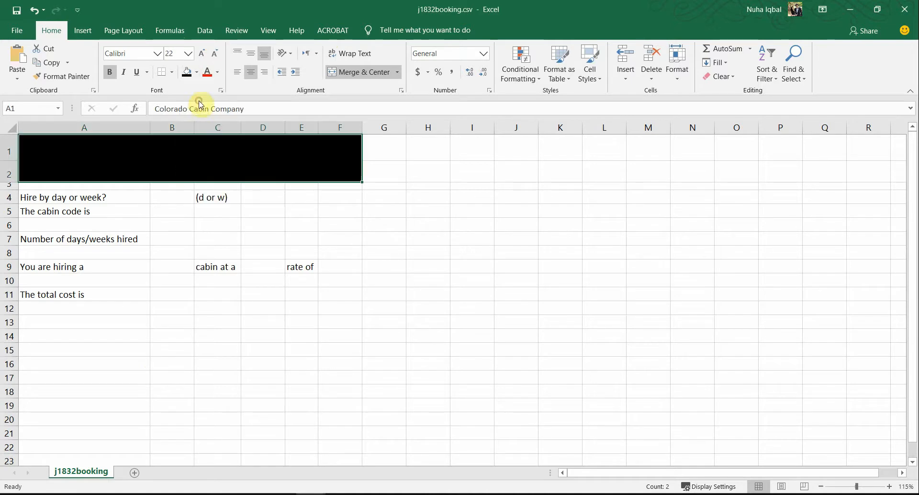
{"action": "left_click", "coordinate": [219, 74]}
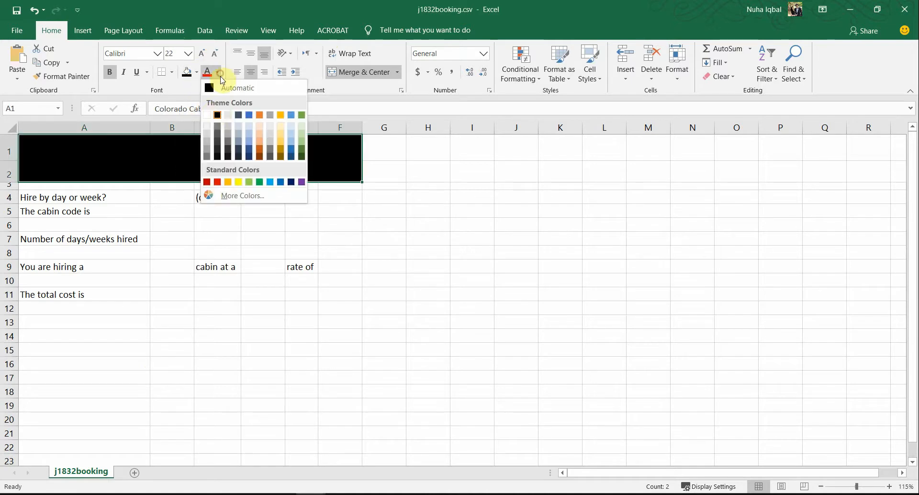
{"action": "left_click", "coordinate": [214, 116]}
{"action": "left_click", "coordinate": [239, 242]}
- Examine the exam paper's layout and its instruction on naming the saved spreadsheet with the Centre number and candidate number
{"action": "key", "text": "alt+Tab"}
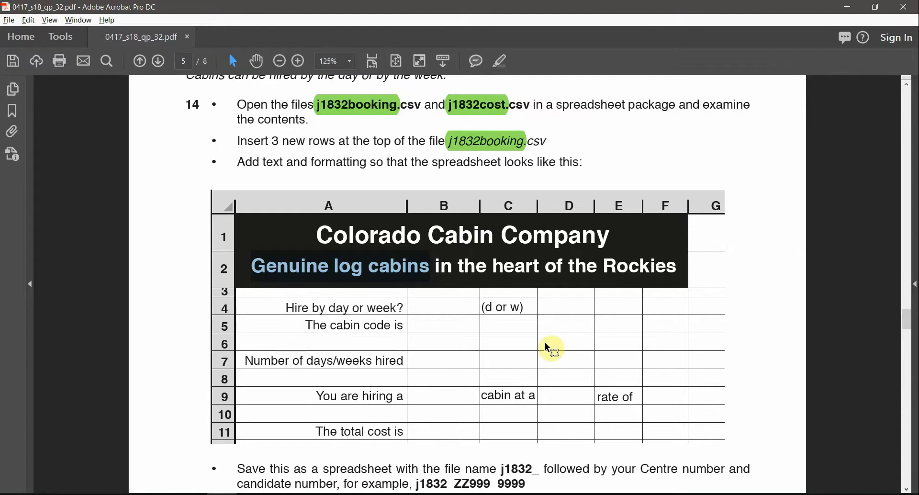
{"action": "key", "text": "alt+Tab"}
{"action": "key", "text": "alt+Tab"}
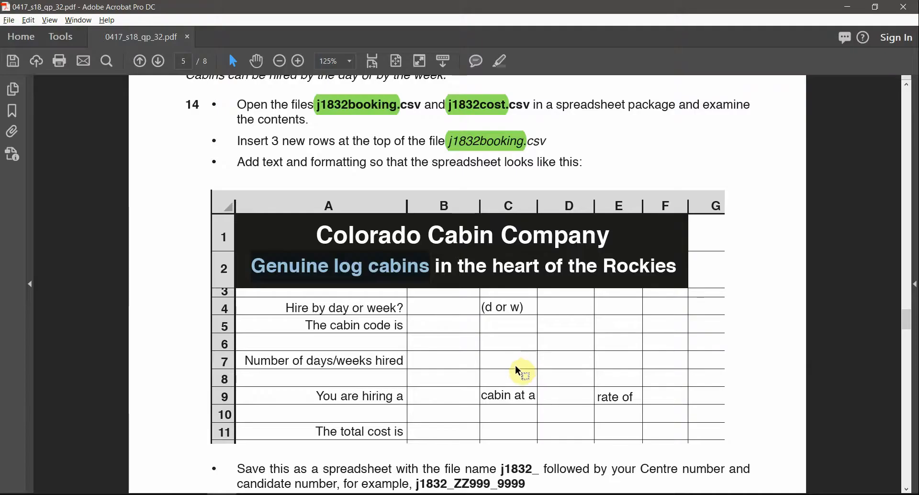
{"action": "scroll", "coordinate": [515, 364], "scroll_direction": "down", "scroll_amount": 2}
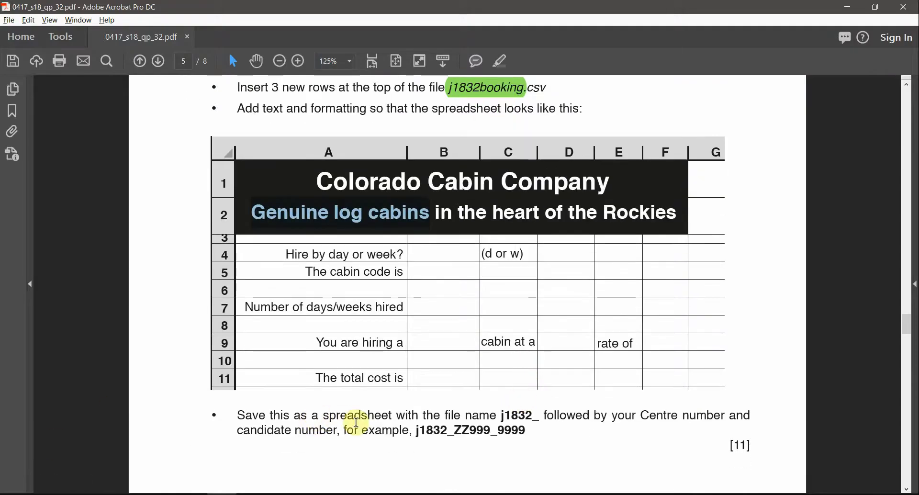
{"action": "left_click_drag", "start_coordinate": [500, 416], "coordinate": [535, 417]}
{"action": "left_click_drag", "start_coordinate": [643, 418], "coordinate": [704, 421]}
{"action": "left_click_drag", "start_coordinate": [310, 435], "coordinate": [383, 437]}
{"action": "left_click", "coordinate": [421, 434]}
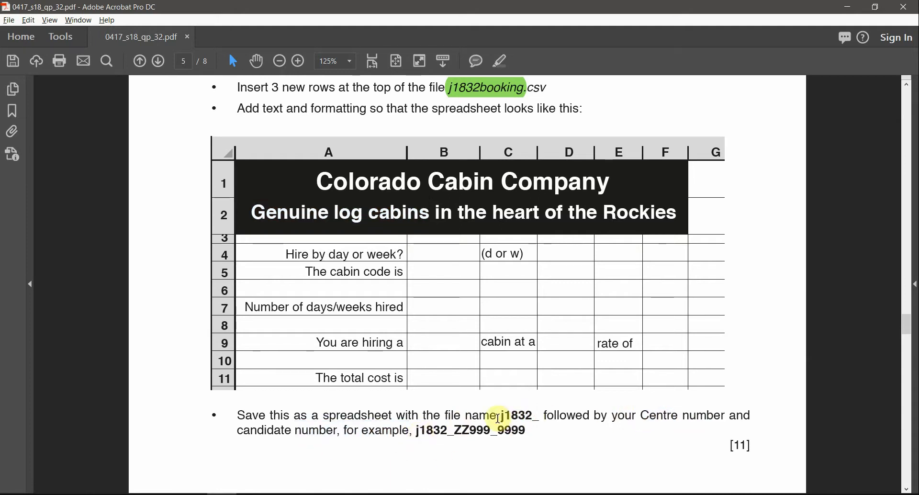
- Save the booking sheet in Excel as an Excel Workbook (*.xlsx) named 1832_ followed by the Centre number and candidate number
{"action": "left_click_drag", "start_coordinate": [504, 418], "coordinate": [538, 417]}
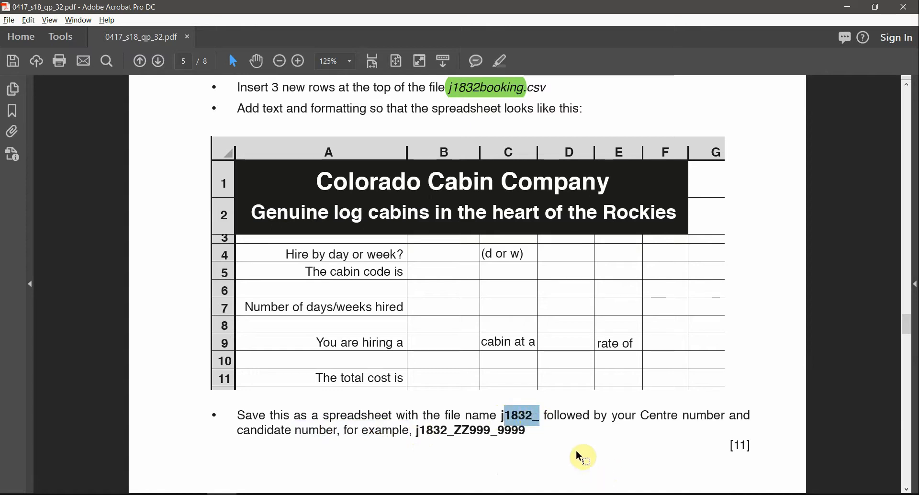
{"action": "key", "text": "alt+Tab"}
{"action": "left_click", "coordinate": [16, 35]}
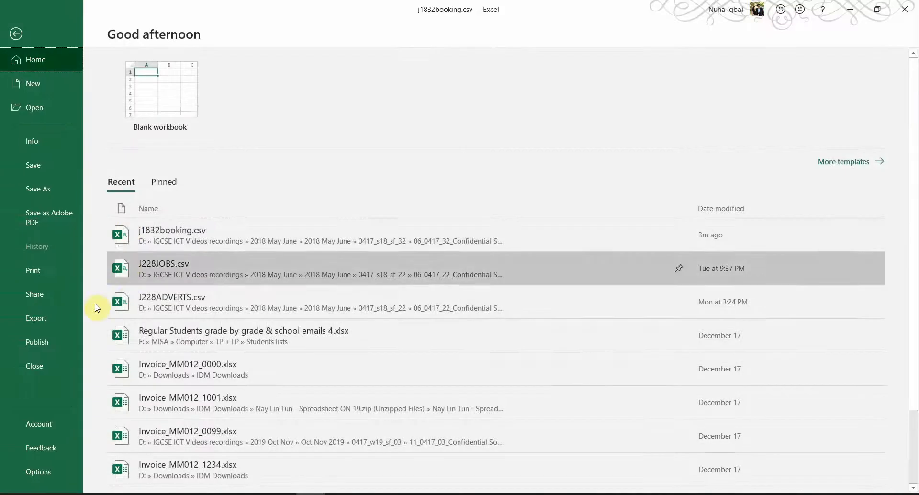
{"action": "left_click", "coordinate": [36, 196]}
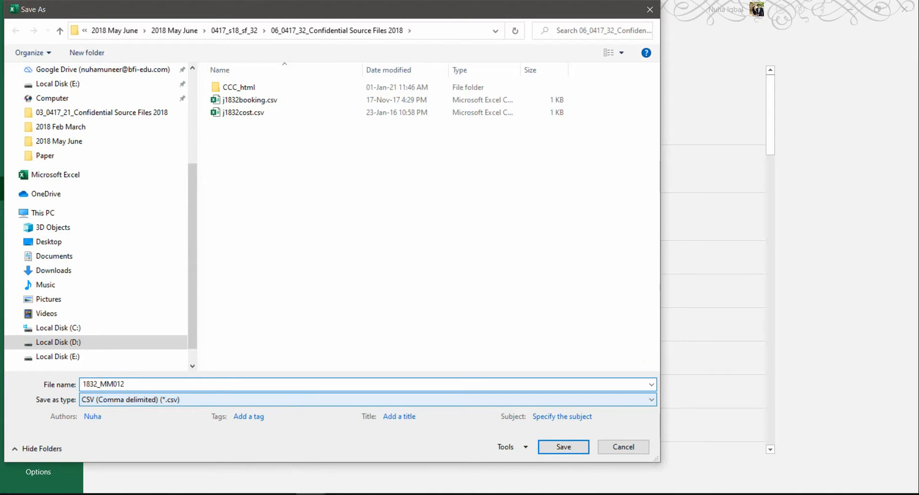
{"action": "key", "text": "alt+Tab"}
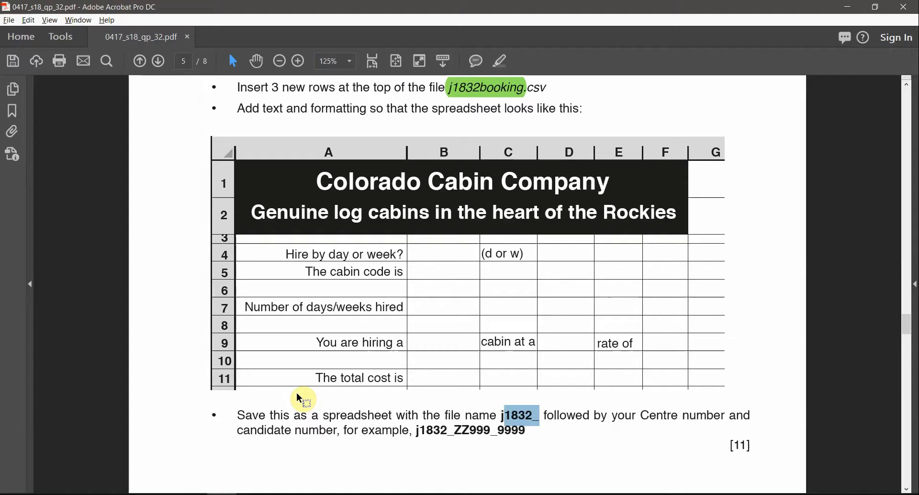
{"action": "key", "text": "alt+Tab"}
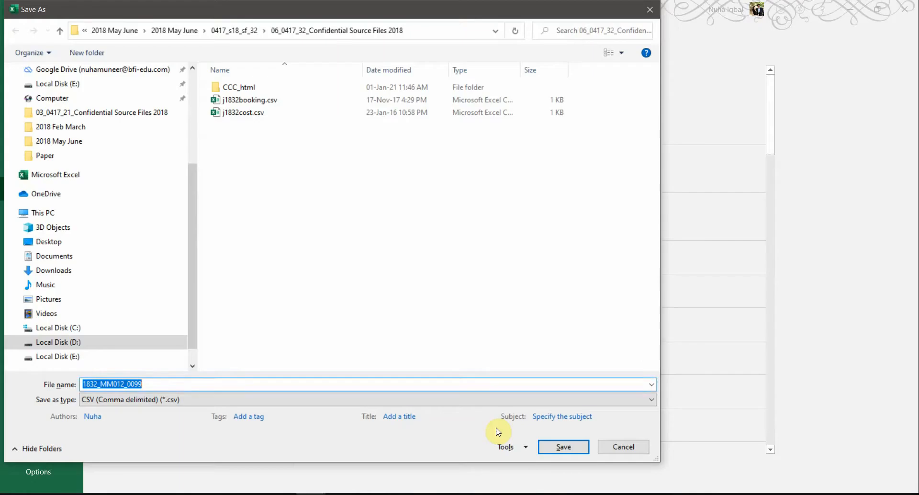
{"action": "left_click", "coordinate": [128, 399]}
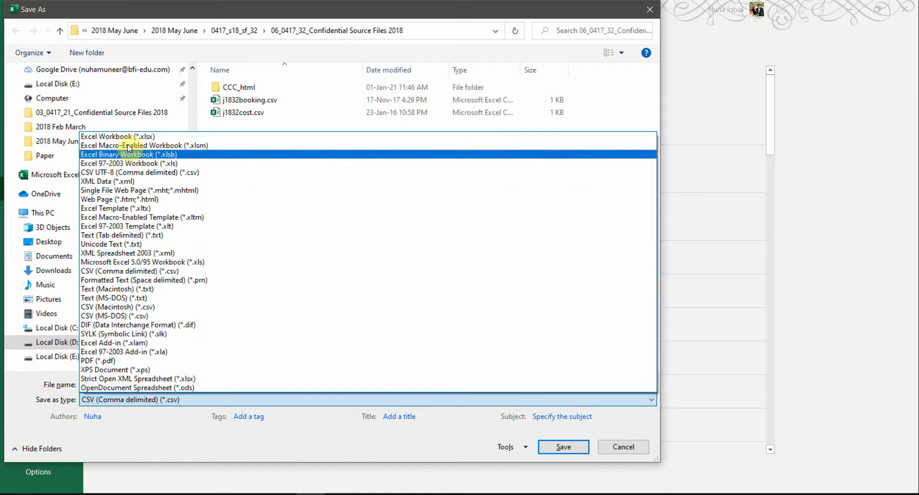
{"action": "left_click", "coordinate": [117, 138]}
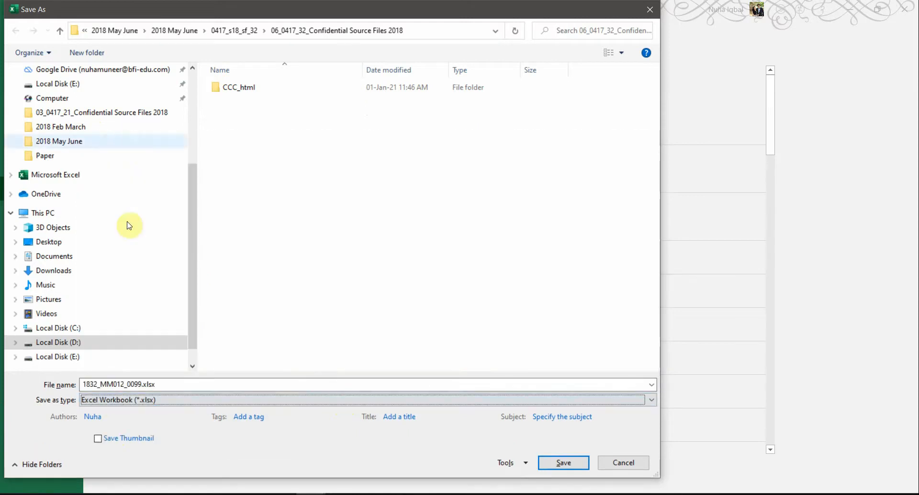
{"action": "left_click", "coordinate": [557, 461]}
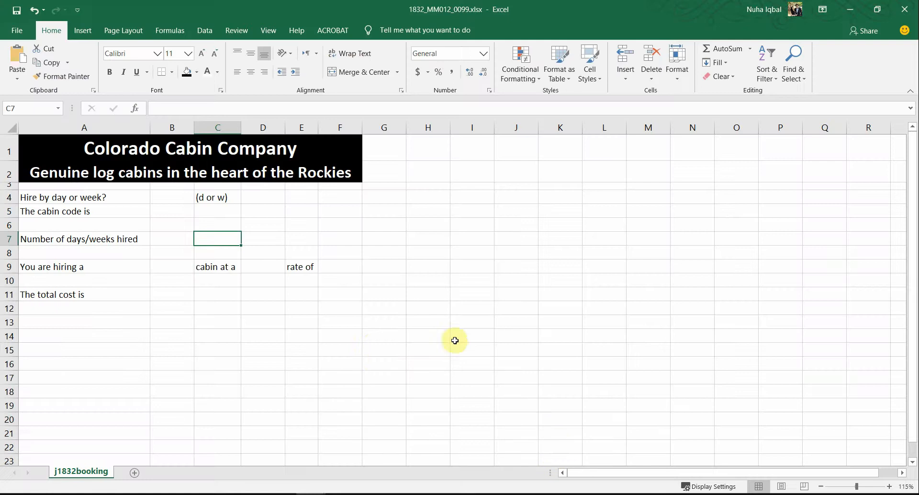
- Check that the saved workbook is in the 06_0417_32_Confidential Source Files 2018 folder in File Explorer
{"action": "key", "text": "alt+Tab"}
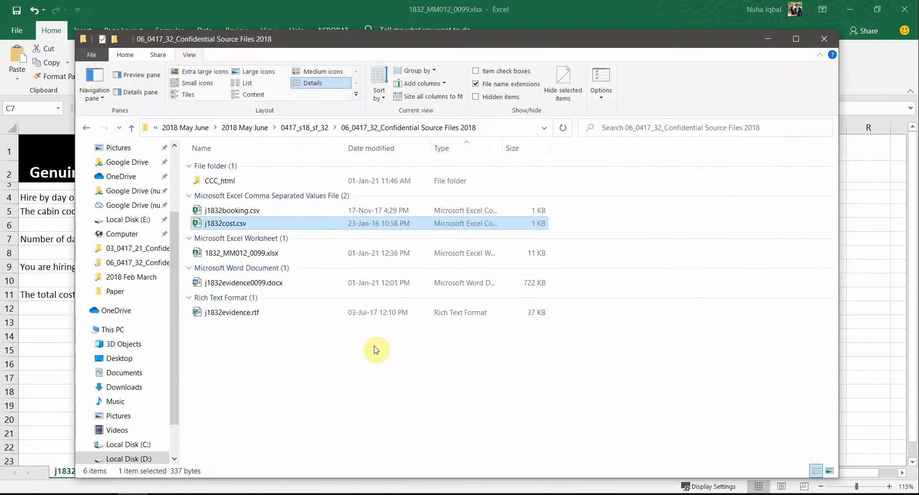
{"action": "left_click", "coordinate": [226, 252]}
{"action": "left_click", "coordinate": [349, 4]}
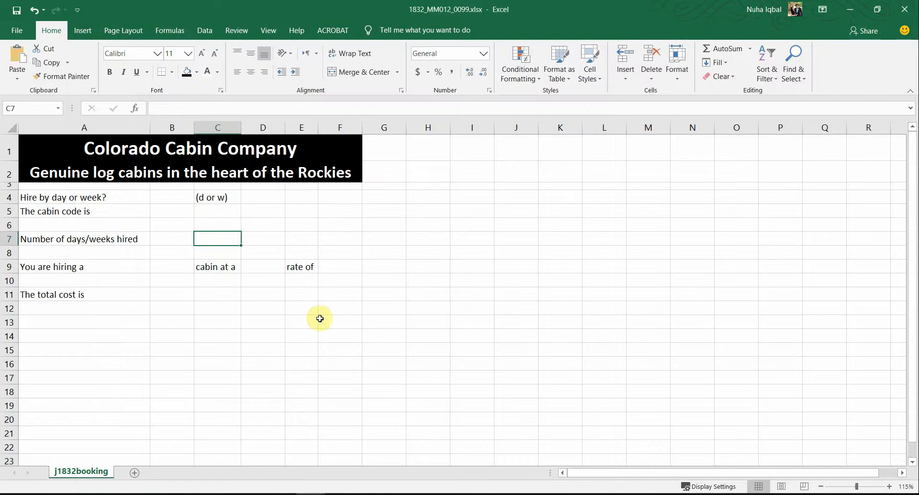
- Examine the Evidence 4 instruction on page 6 of the exam paper in Acrobat for the cell range to capture
{"action": "key", "text": "alt+Tab"}
{"action": "scroll", "coordinate": [485, 458], "scroll_direction": "down", "scroll_amount": 2}
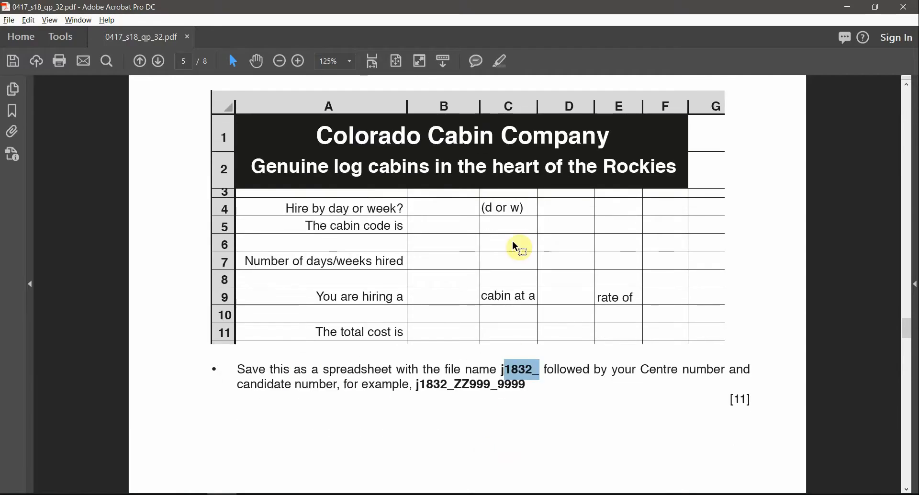
{"action": "scroll", "coordinate": [529, 443], "scroll_direction": "down", "scroll_amount": 10}
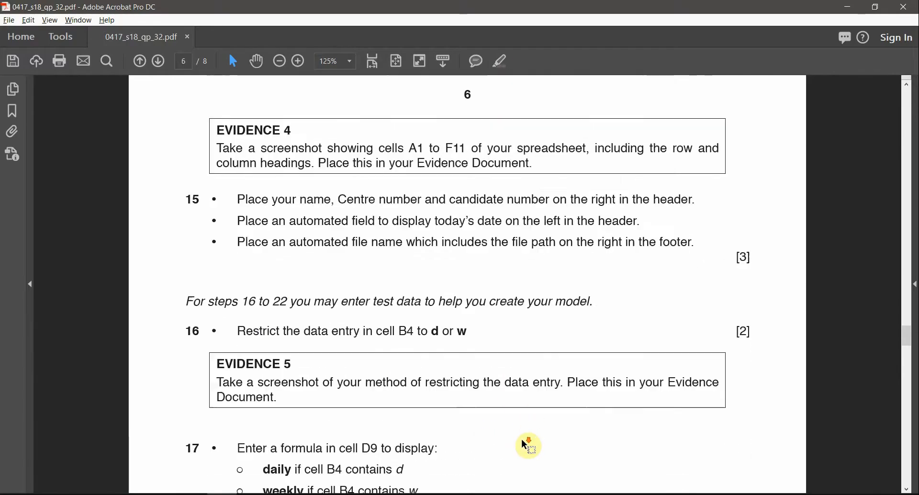
{"action": "scroll", "coordinate": [428, 205], "scroll_direction": "up", "scroll_amount": 1}
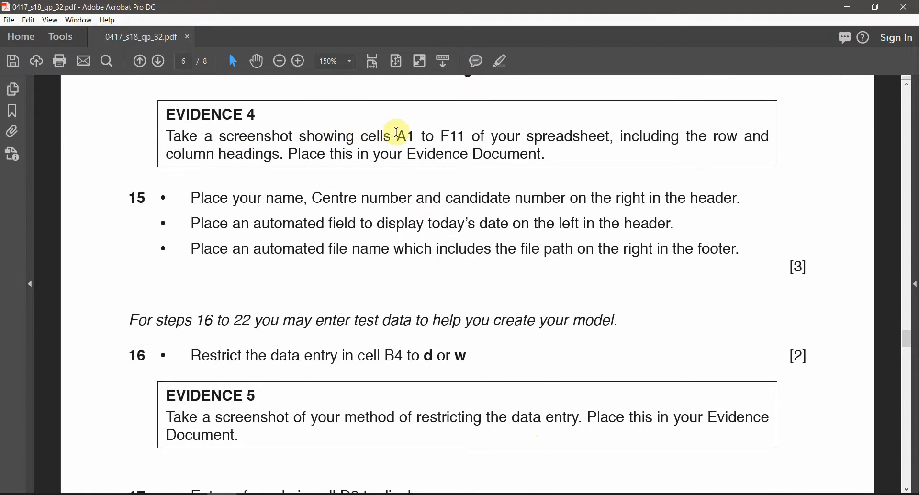
{"action": "left_click_drag", "start_coordinate": [397, 134], "coordinate": [407, 136]}
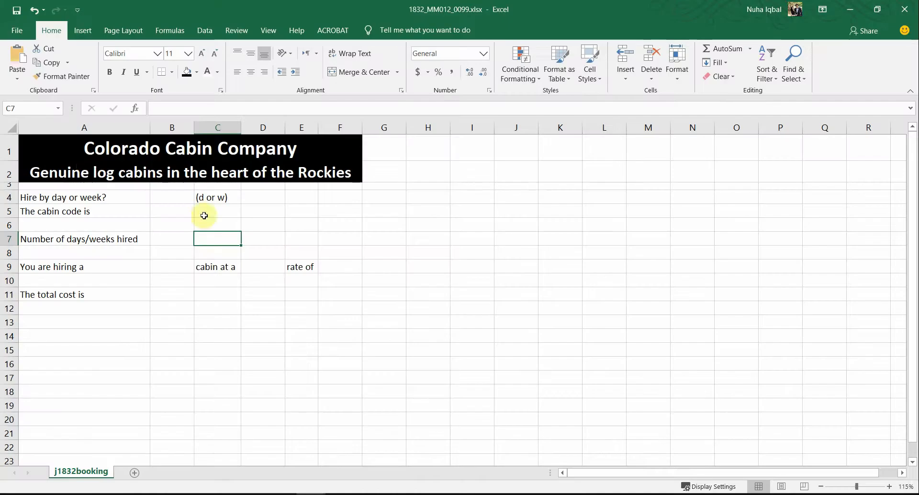
- Capture a screenshot of cells A1 to F11 in the Excel sheet, including the row and column headings
{"action": "key", "text": "alt+Tab"}
{"action": "left_click", "coordinate": [94, 152]}
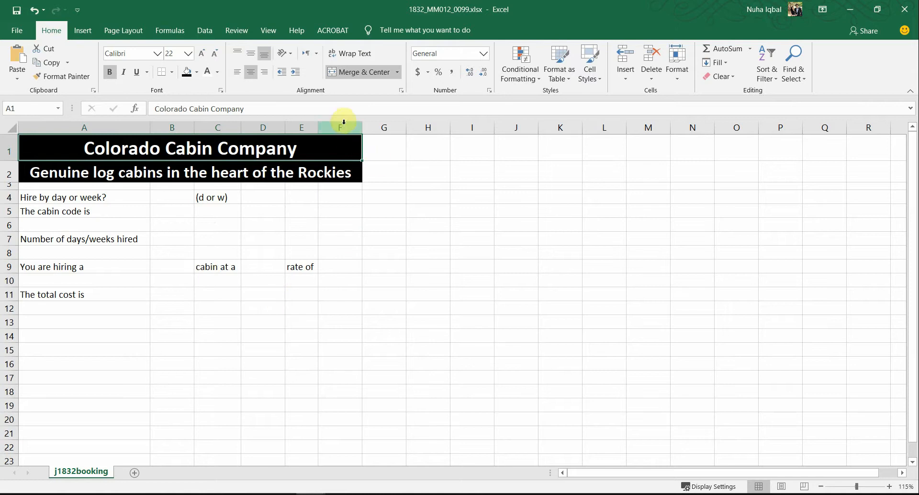
{"action": "left_click", "coordinate": [324, 294]}
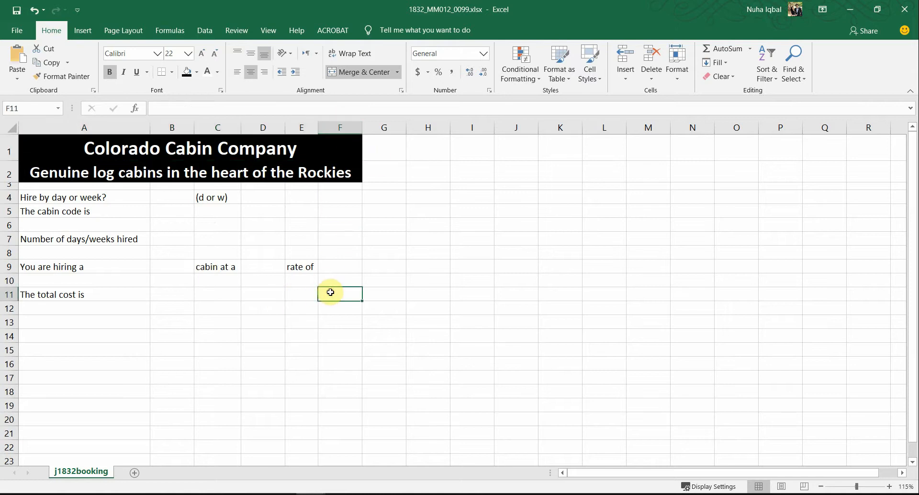
{"action": "left_click_drag", "start_coordinate": [75, 143], "coordinate": [345, 292]}
{"action": "key", "text": "alt+Tab"}
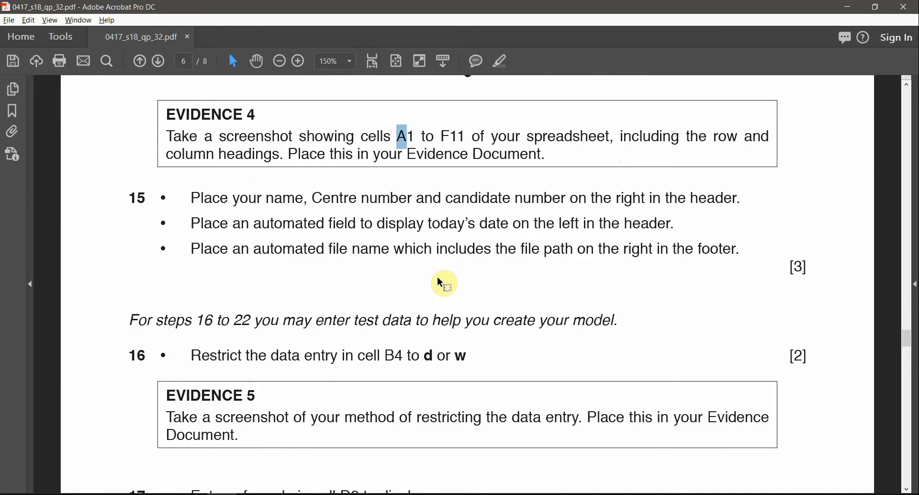
{"action": "key", "text": "alt+Tab"}
{"action": "left_click", "coordinate": [308, 254]}
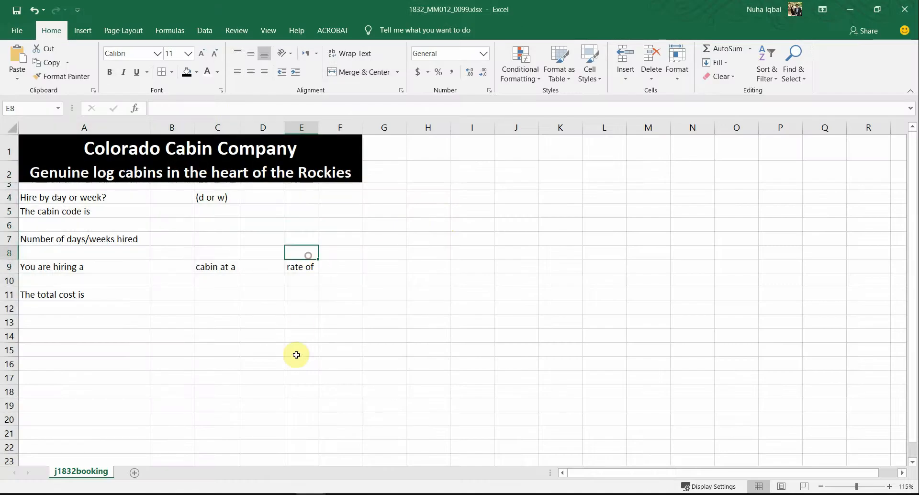
{"action": "left_click", "coordinate": [297, 356]}
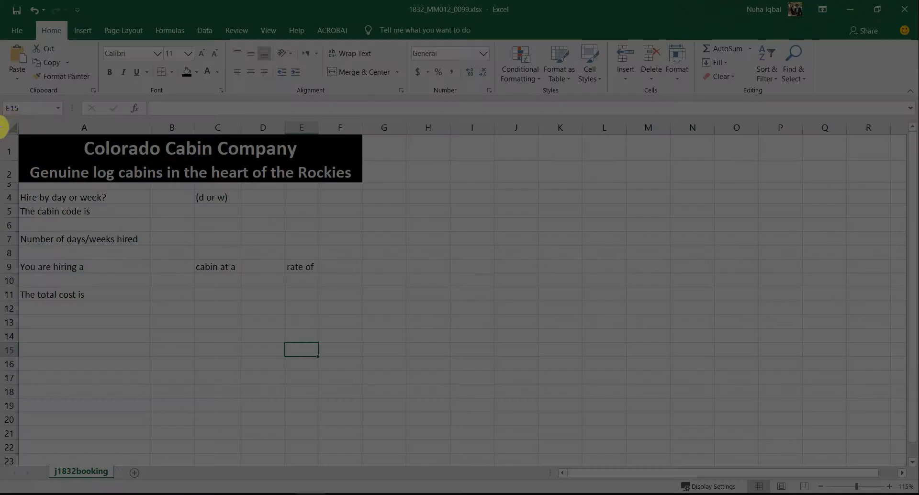
{"action": "left_click_drag", "start_coordinate": [3, 120], "coordinate": [363, 301]}
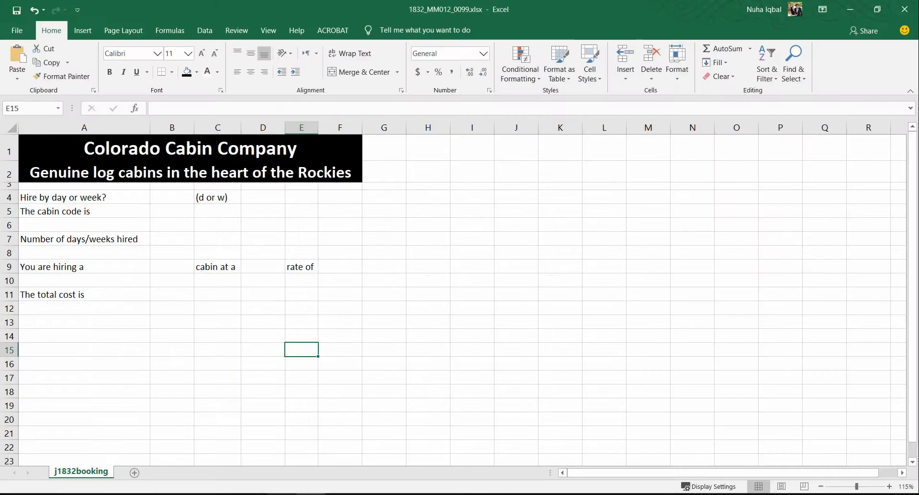
- Highlight the word EVIDENCE in the Evidence 4 heading of the exam paper in Acrobat
{"action": "left_click", "coordinate": [253, 494]}
{"action": "left_click", "coordinate": [222, 494]}
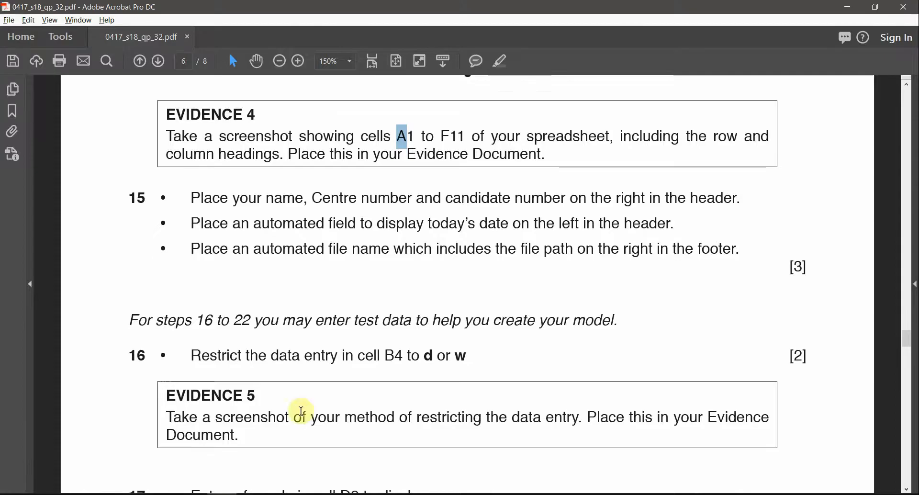
{"action": "scroll", "coordinate": [312, 115], "scroll_direction": "down", "scroll_amount": 2}
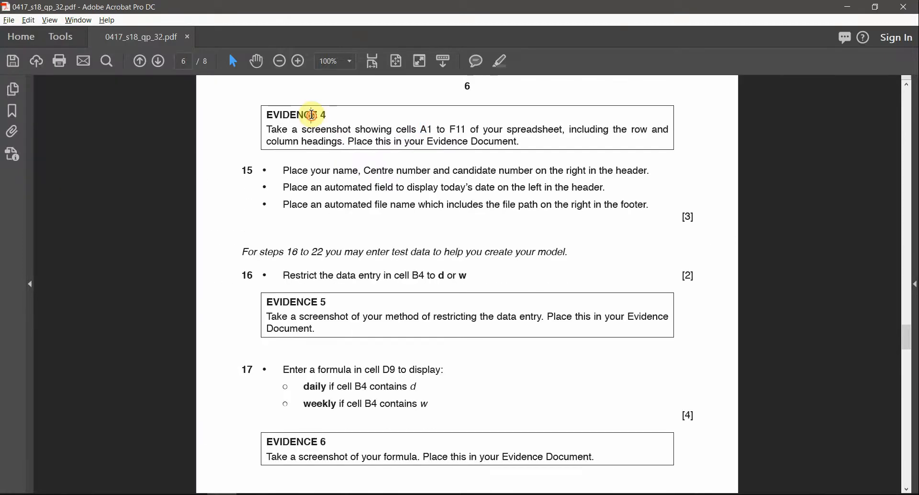
{"action": "double_click", "coordinate": [311, 115]}
{"action": "left_click", "coordinate": [499, 65]}
{"action": "scroll", "coordinate": [553, 234], "scroll_direction": "up", "scroll_amount": 2}
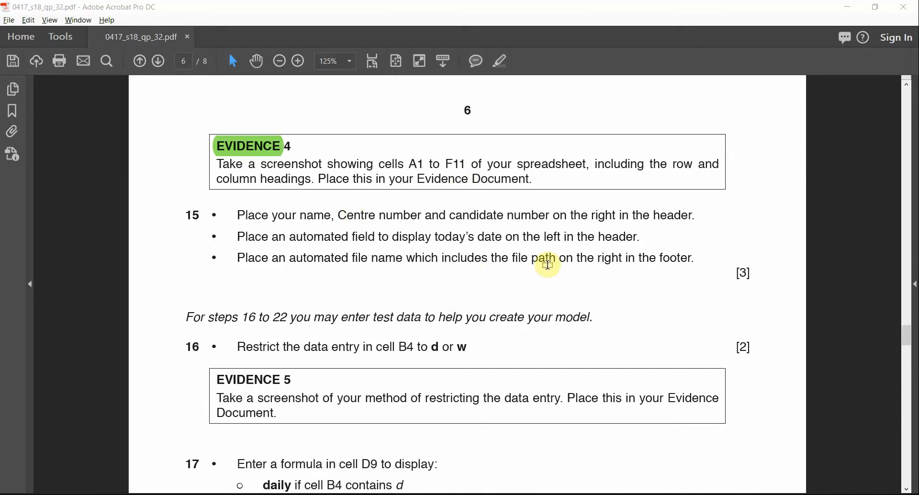
- Paste the spreadsheet screenshot beneath the Evidence 4 heading in the Word document j1832evidence0099.docx
{"action": "key", "text": "alt+Tab"}
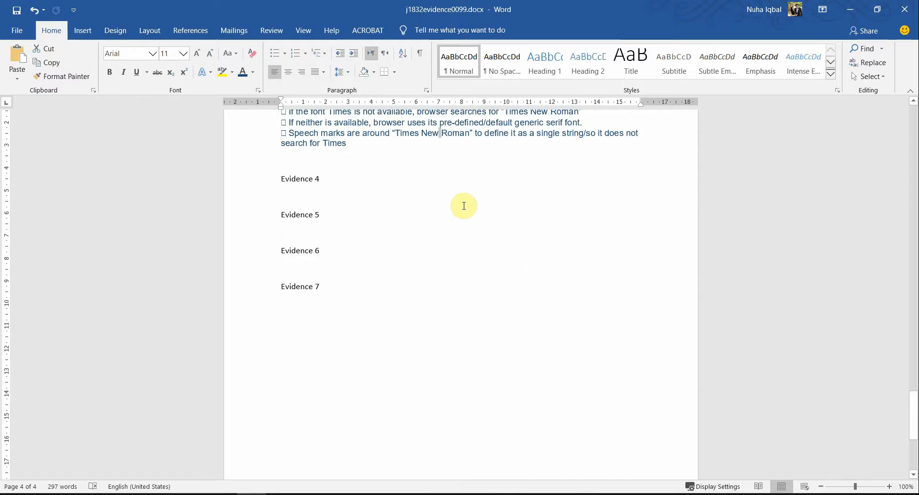
{"action": "left_click", "coordinate": [326, 184]}
{"action": "key", "text": "ctrl+v"}
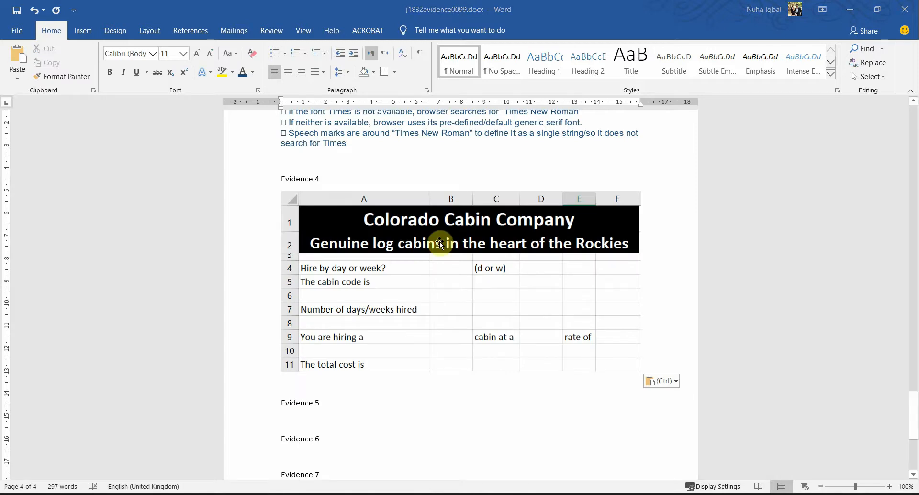
- Highlight the words "right" and "header." in the first bullet of question 15 of the exam paper in Acrobat
{"action": "key", "text": "alt+Tab"}
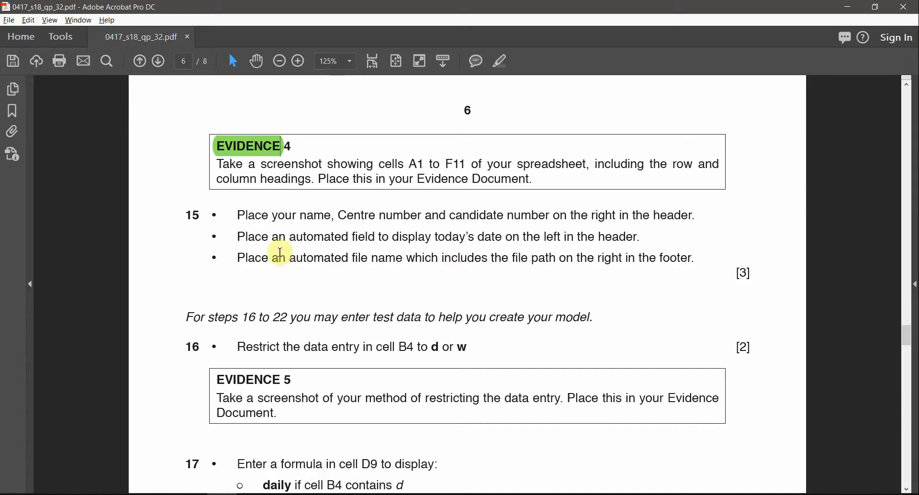
{"action": "scroll", "coordinate": [283, 259], "scroll_direction": "up", "scroll_amount": 1}
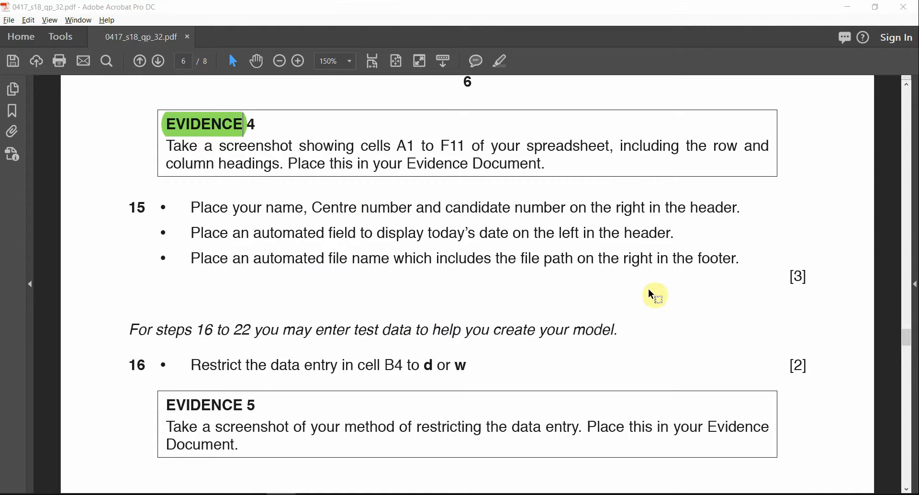
{"action": "double_click", "coordinate": [637, 206]}
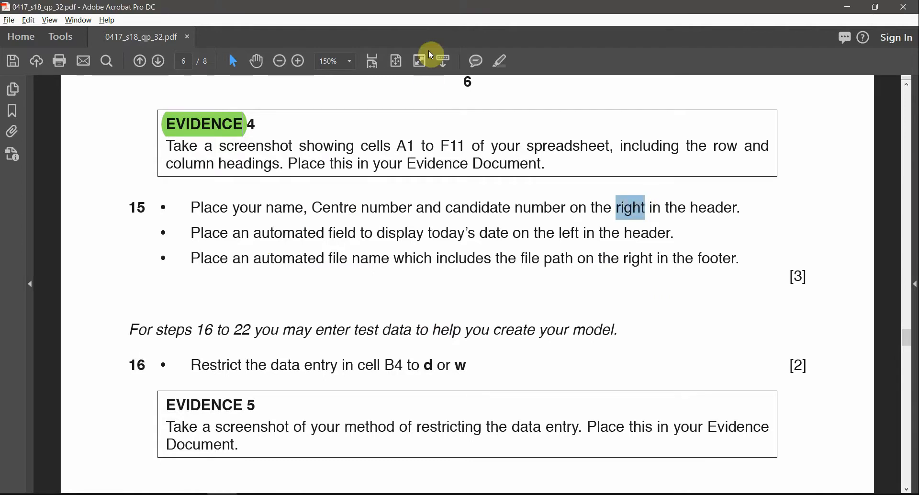
{"action": "left_click", "coordinate": [500, 61]}
{"action": "double_click", "coordinate": [708, 206]}
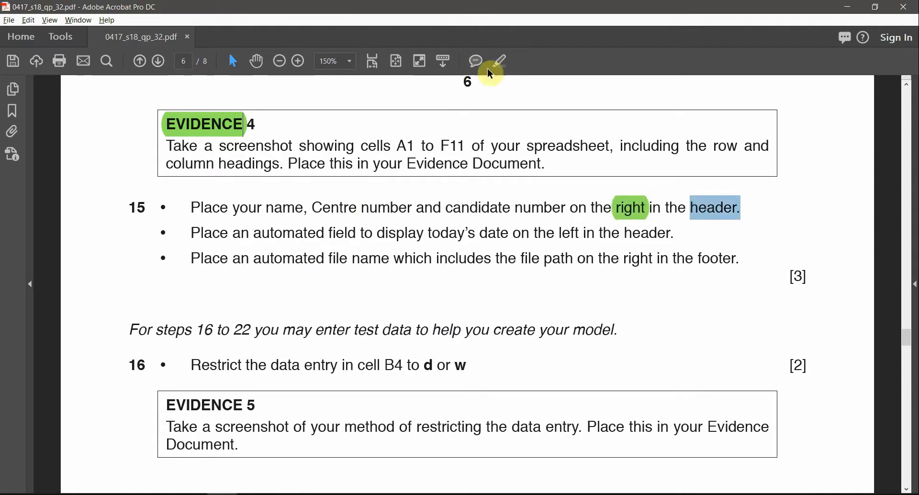
{"action": "left_click", "coordinate": [500, 61]}
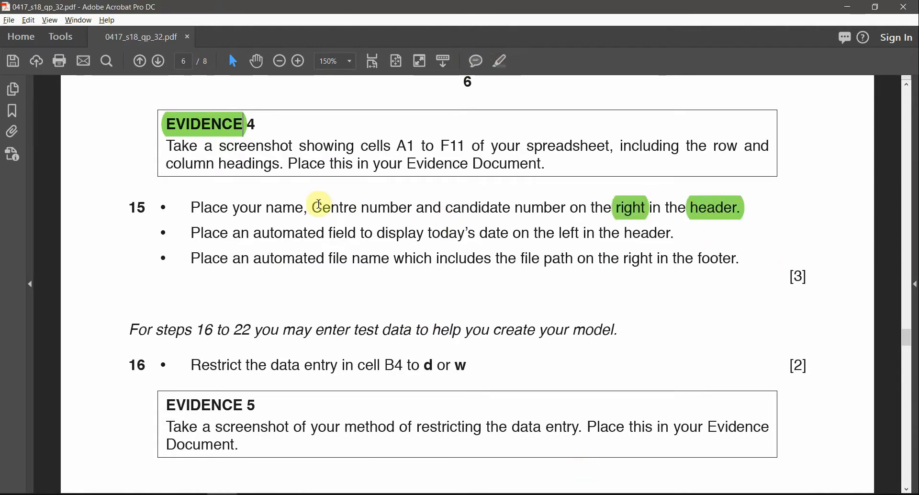
- Show the Excel sheet in Page Layout view and enter the candidate's name, Centre number and candidate number in the right header section
{"action": "mouse_move", "coordinate": [351, 467]}
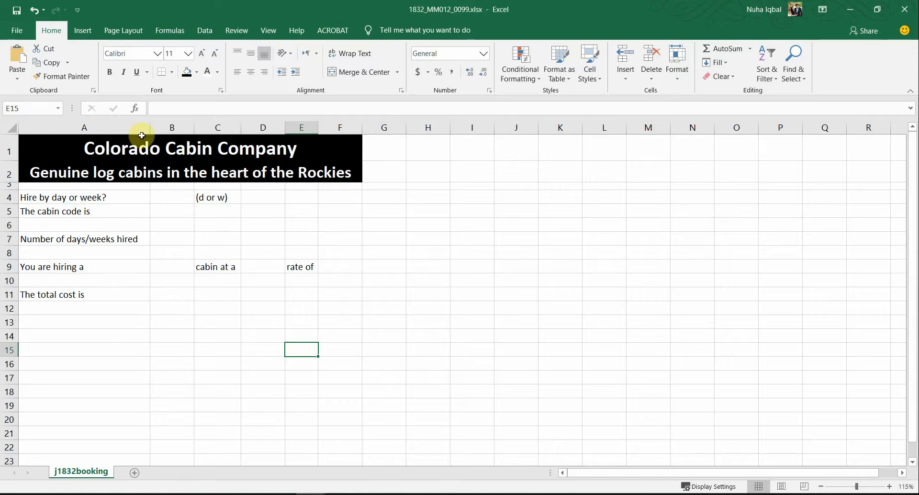
{"action": "left_click", "coordinate": [268, 32]}
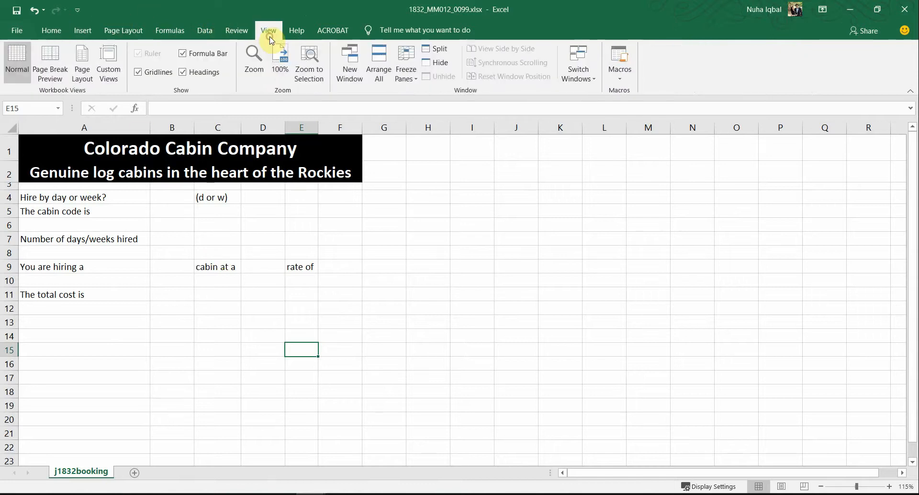
{"action": "left_click", "coordinate": [84, 72]}
{"action": "left_click", "coordinate": [385, 194]}
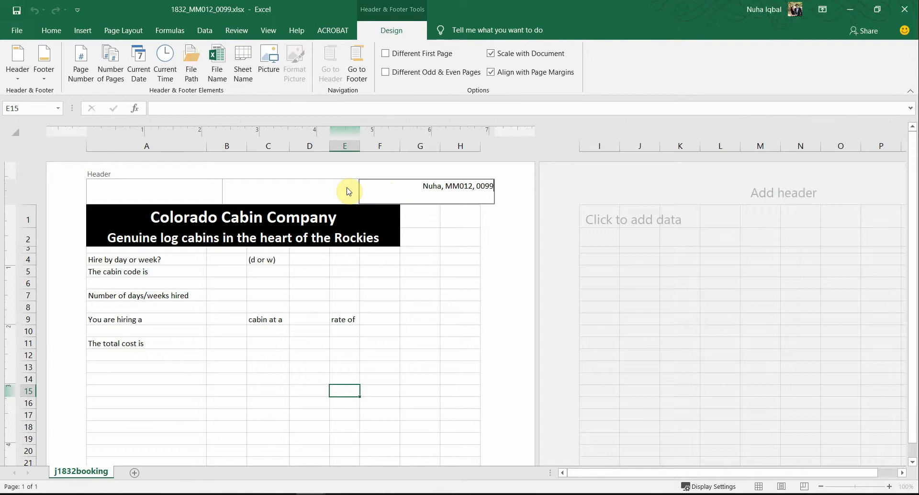
{"action": "left_click", "coordinate": [326, 286]}
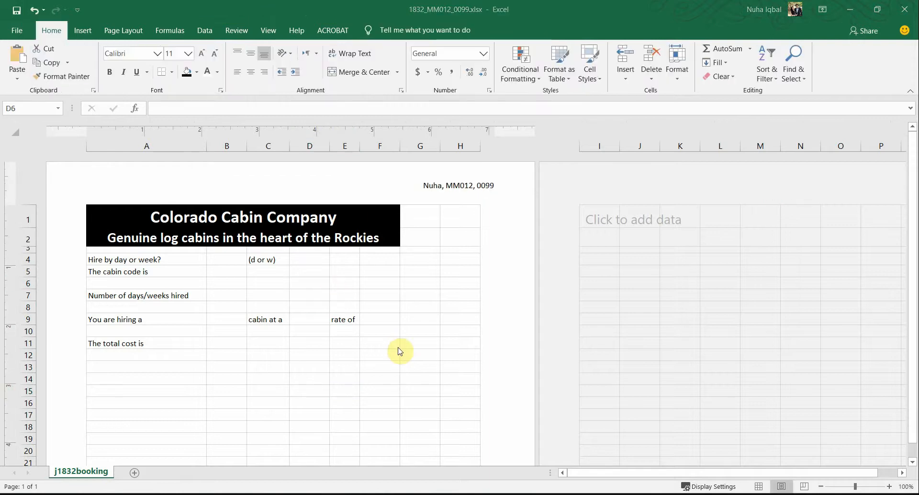
{"action": "key", "text": "alt+Tab"}
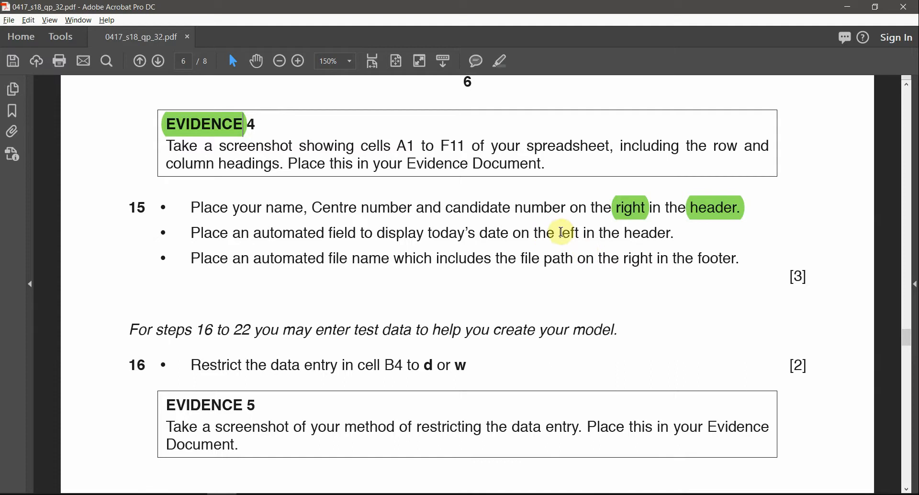
- Highlight the words "header.", "left" and "date" in the second bullet of question 15 of the exam paper
{"action": "left_click_drag", "start_coordinate": [623, 233], "coordinate": [675, 233]}
{"action": "left_click", "coordinate": [501, 61]}
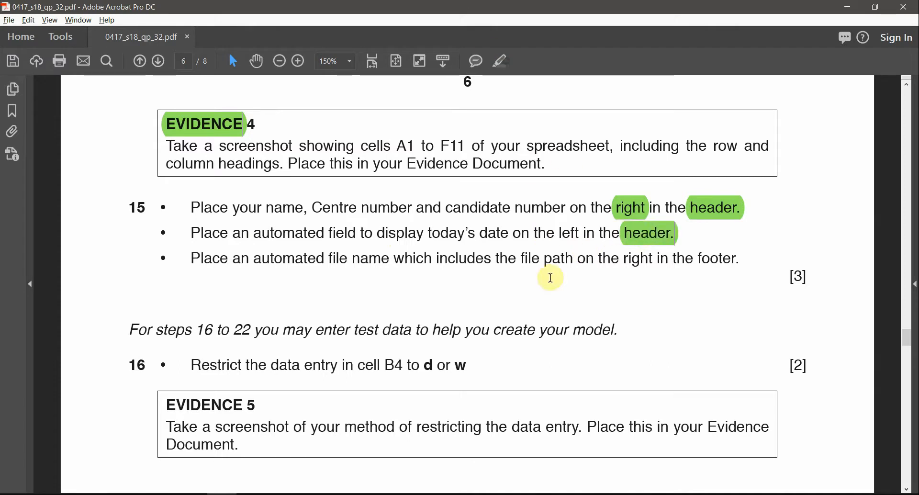
{"action": "double_click", "coordinate": [569, 233]}
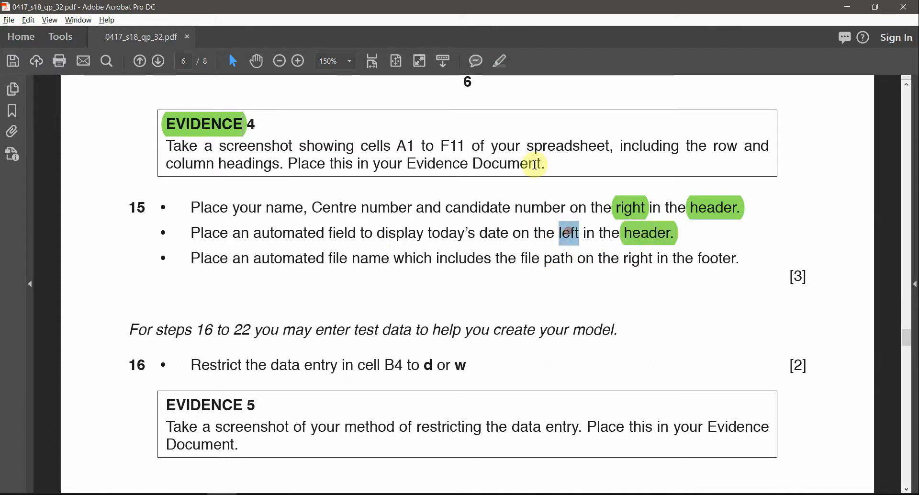
{"action": "left_click", "coordinate": [503, 65]}
{"action": "double_click", "coordinate": [495, 233]}
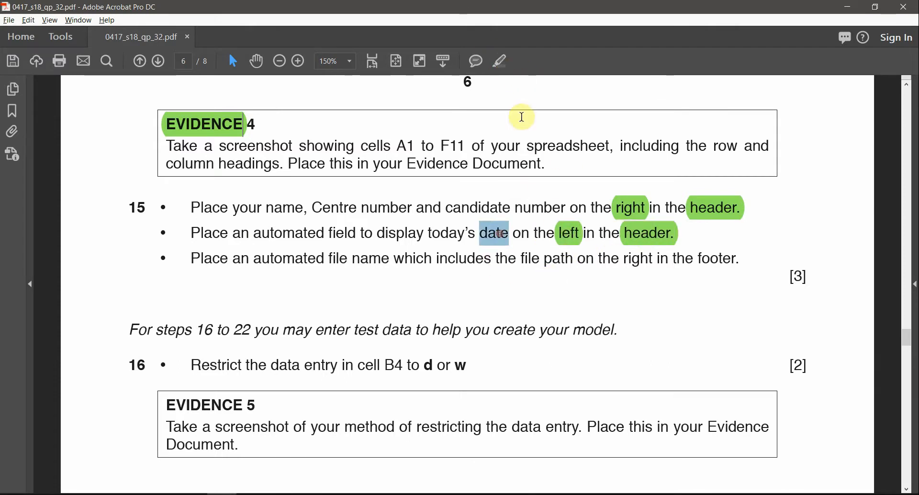
{"action": "left_click", "coordinate": [503, 63]}
- Switch to the Excel workbook and insert an automated current date field in the left header section
{"action": "key", "text": "alt+Tab"}
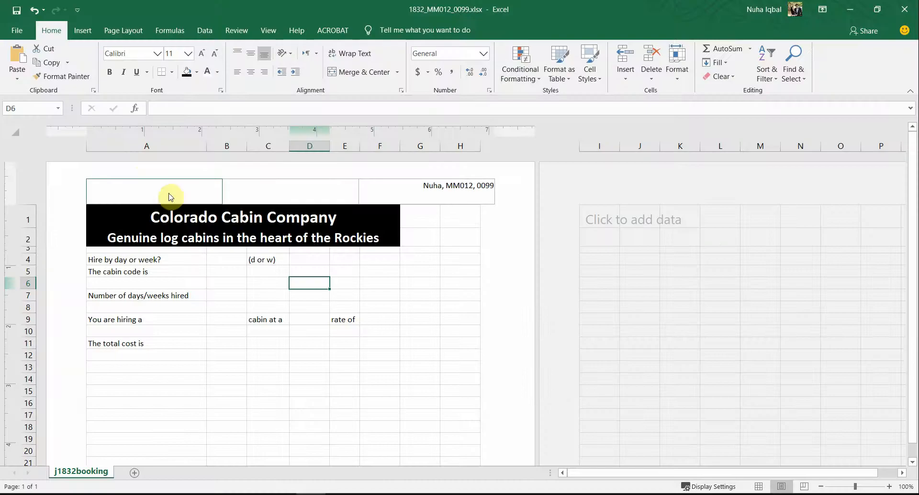
{"action": "left_click", "coordinate": [130, 194]}
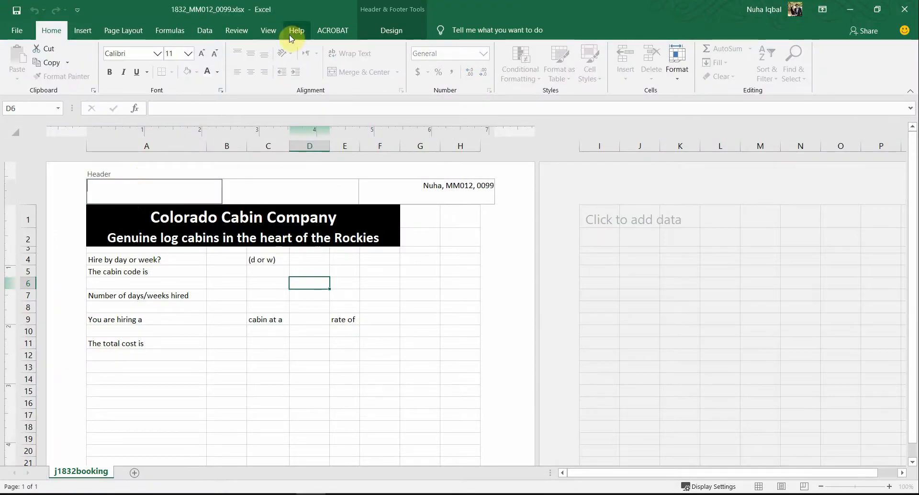
{"action": "left_click", "coordinate": [82, 29]}
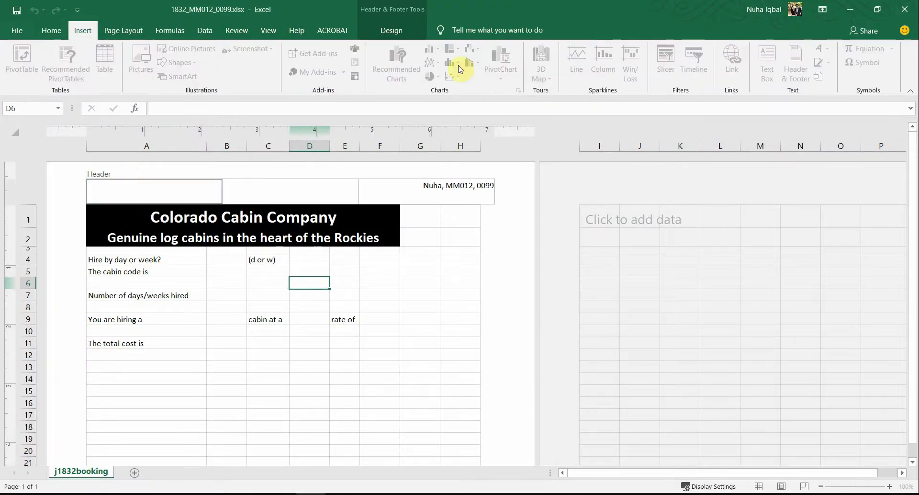
{"action": "left_click", "coordinate": [381, 32]}
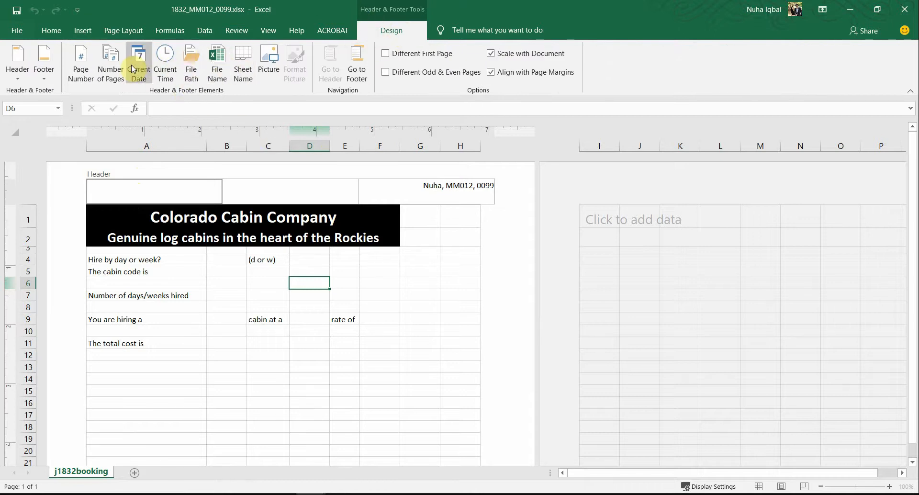
{"action": "key", "text": "alt+Tab"}
{"action": "key", "text": "alt+Tab"}
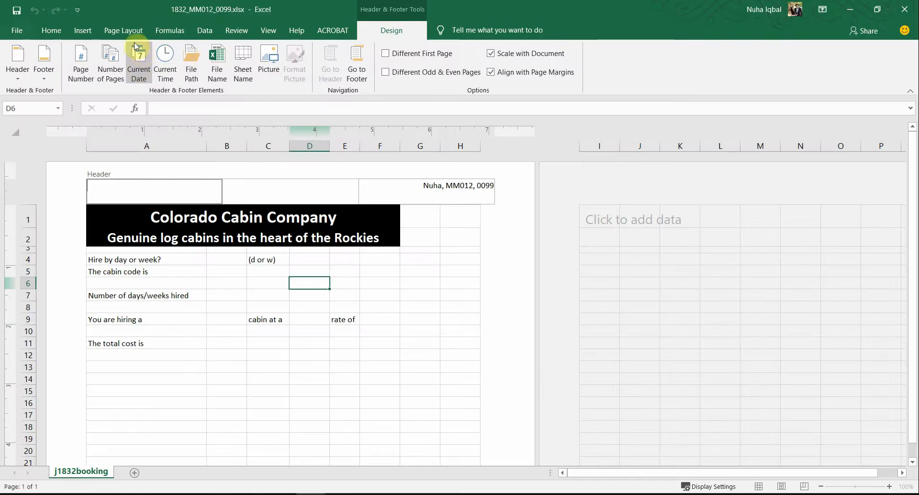
{"action": "left_click", "coordinate": [136, 70]}
{"action": "left_click", "coordinate": [368, 364]}
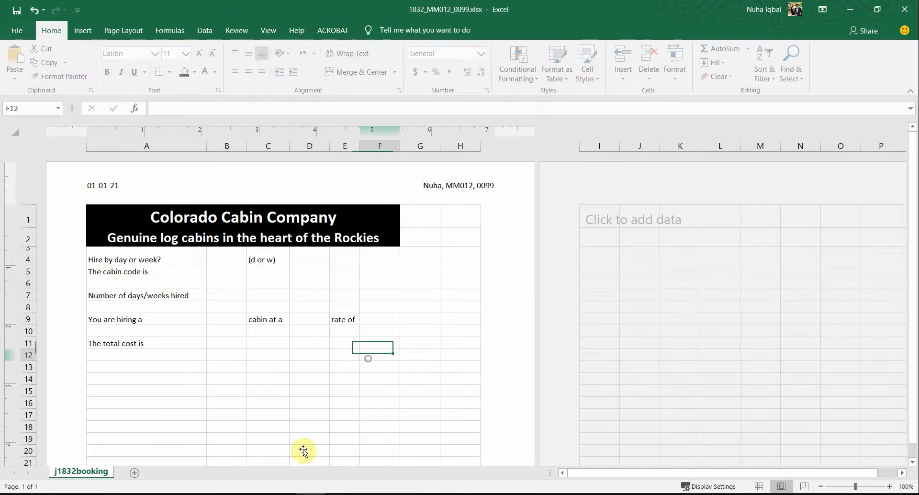
- Switch to the exam paper in Acrobat and highlight "file name", "file path", "right" and "footer." in the third bullet of question 15
{"action": "key", "text": "alt+Tab"}
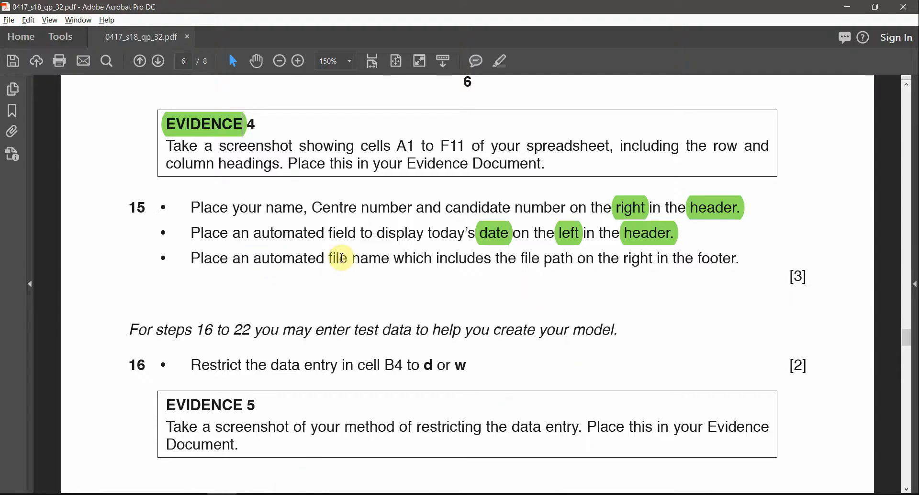
{"action": "left_click_drag", "start_coordinate": [390, 260], "coordinate": [339, 269]}
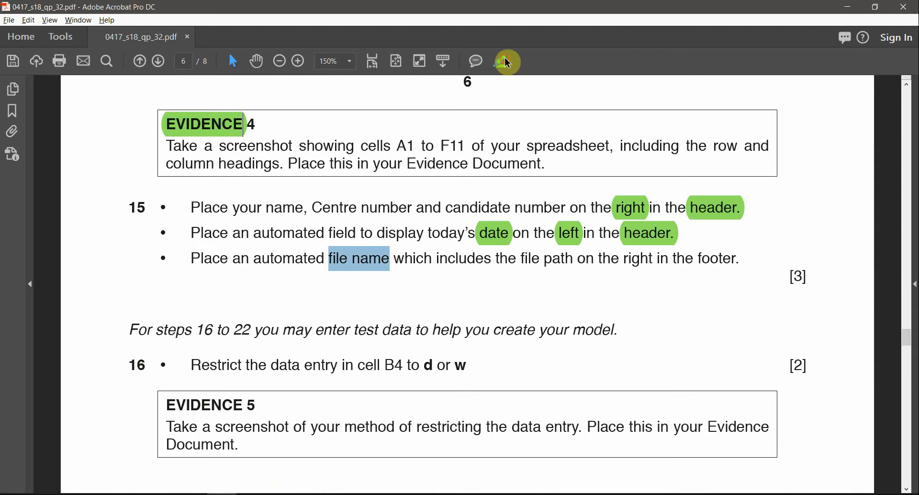
{"action": "left_click", "coordinate": [508, 62]}
{"action": "left_click", "coordinate": [340, 259]}
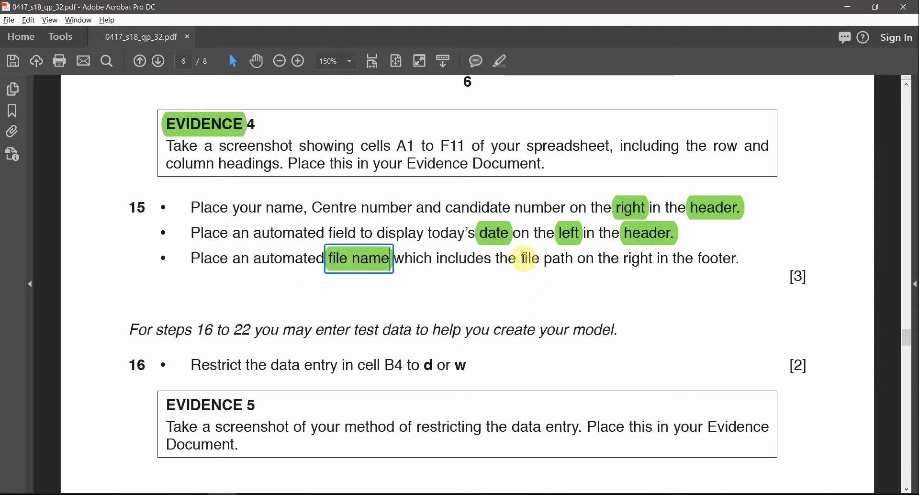
{"action": "mouse_move", "coordinate": [521, 259]}
{"action": "left_mouse_down"}
{"action": "mouse_move", "coordinate": [585, 258]}
{"action": "mouse_move", "coordinate": [575, 259]}
{"action": "left_mouse_up"}
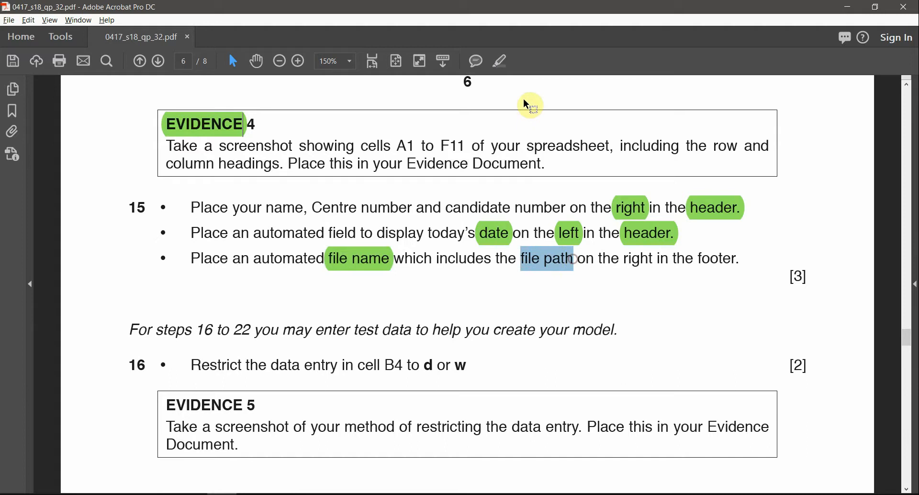
{"action": "left_click", "coordinate": [502, 57]}
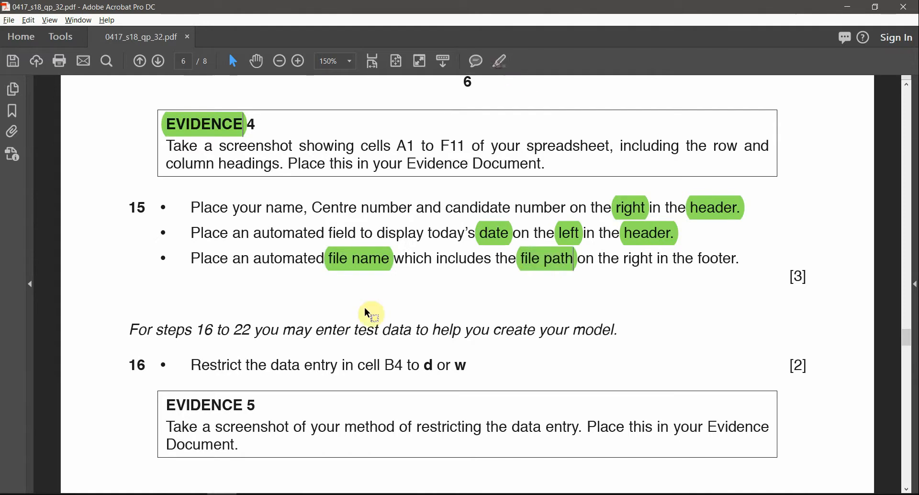
{"action": "double_click", "coordinate": [630, 259]}
{"action": "left_click", "coordinate": [506, 60]}
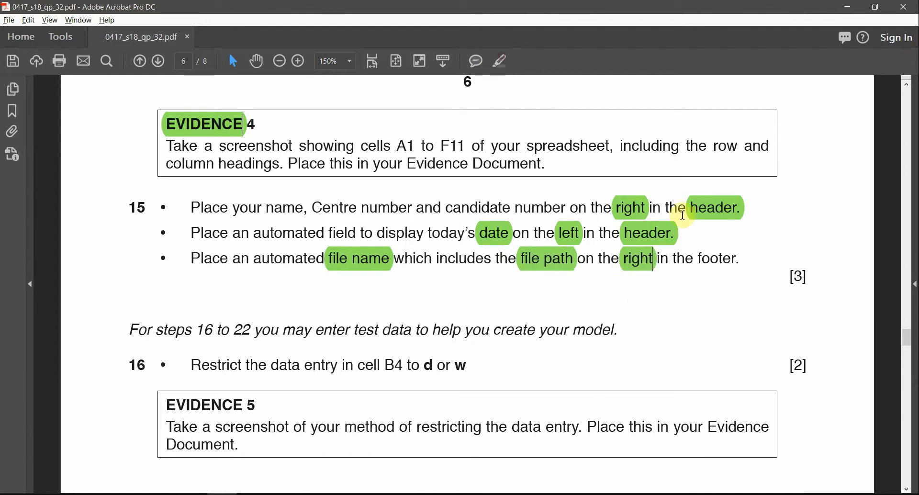
{"action": "double_click", "coordinate": [720, 259]}
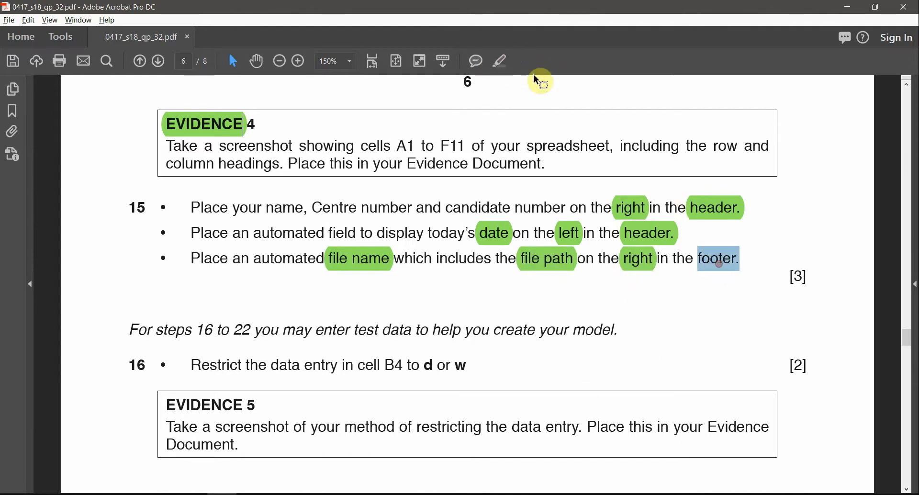
{"action": "left_click", "coordinate": [498, 61]}
- Switch to the Excel workbook and open the right section of the page footer for editing
{"action": "key", "text": "alt+Tab"}
{"action": "scroll", "coordinate": [502, 365], "scroll_direction": "down", "scroll_amount": 11}
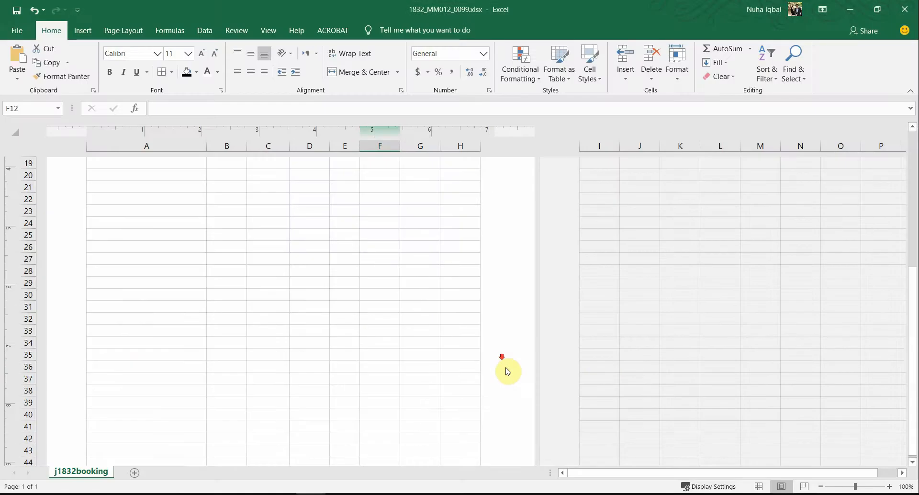
{"action": "left_click", "coordinate": [461, 330]}
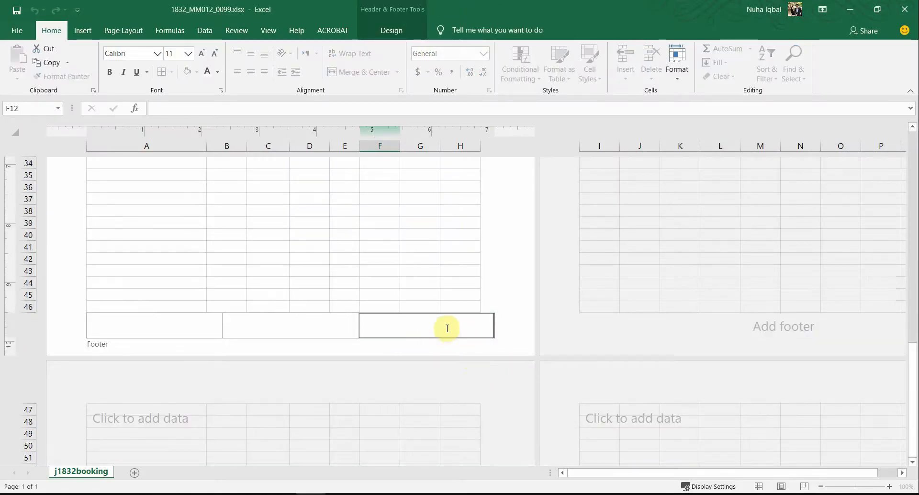
{"action": "left_click", "coordinate": [404, 30]}
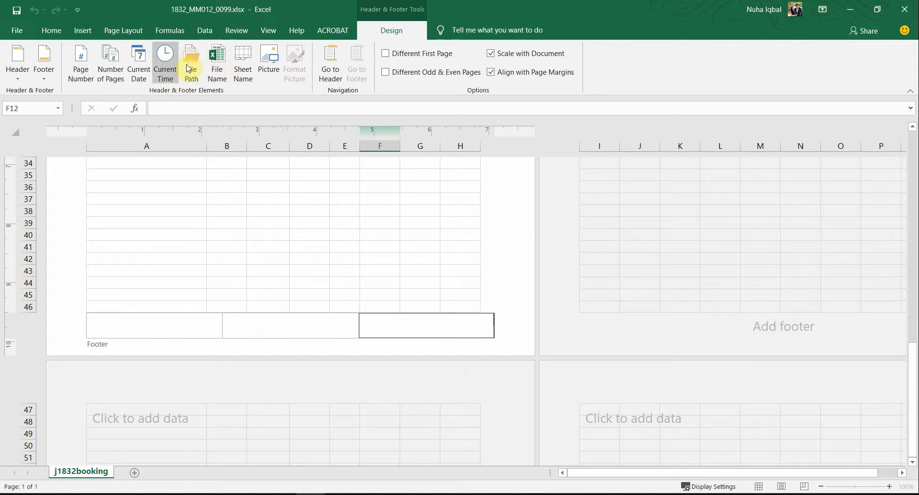
{"action": "left_click", "coordinate": [83, 32]}
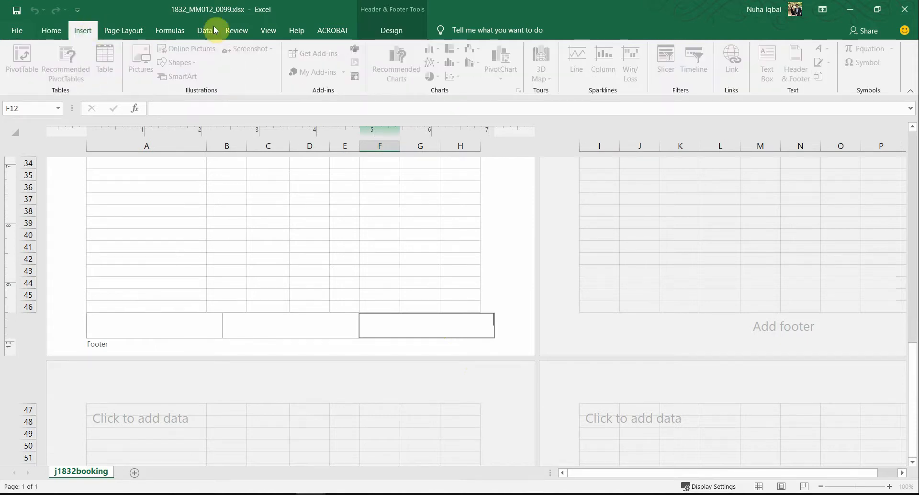
{"action": "left_click", "coordinate": [333, 30]}
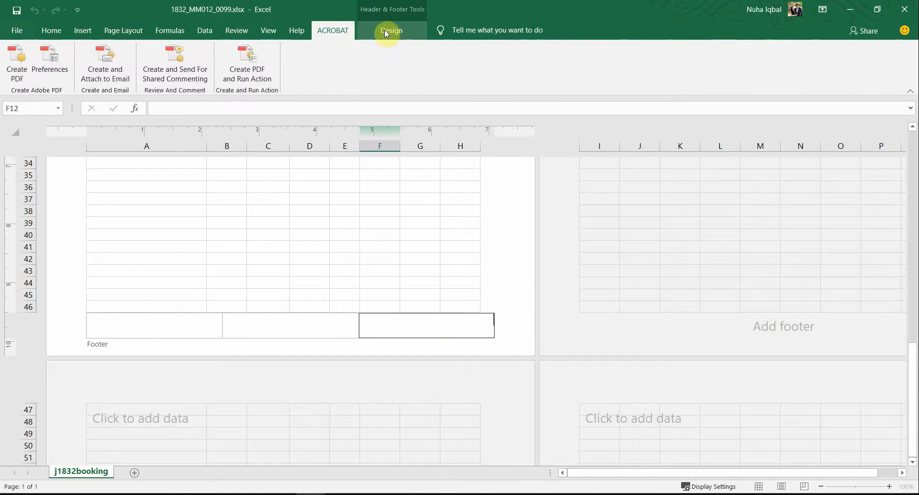
{"action": "left_click", "coordinate": [127, 30]}
{"action": "left_click", "coordinate": [77, 29]}
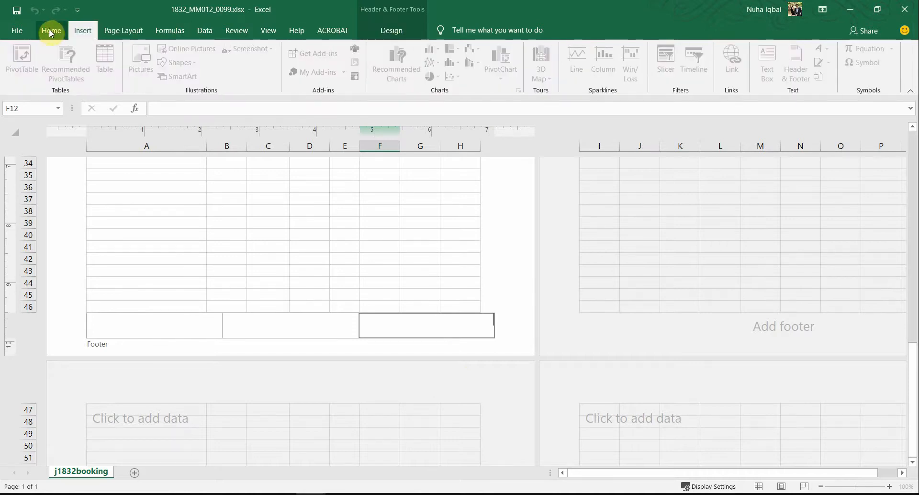
{"action": "left_click", "coordinate": [51, 31]}
{"action": "left_click", "coordinate": [73, 32]}
{"action": "left_click", "coordinate": [392, 34]}
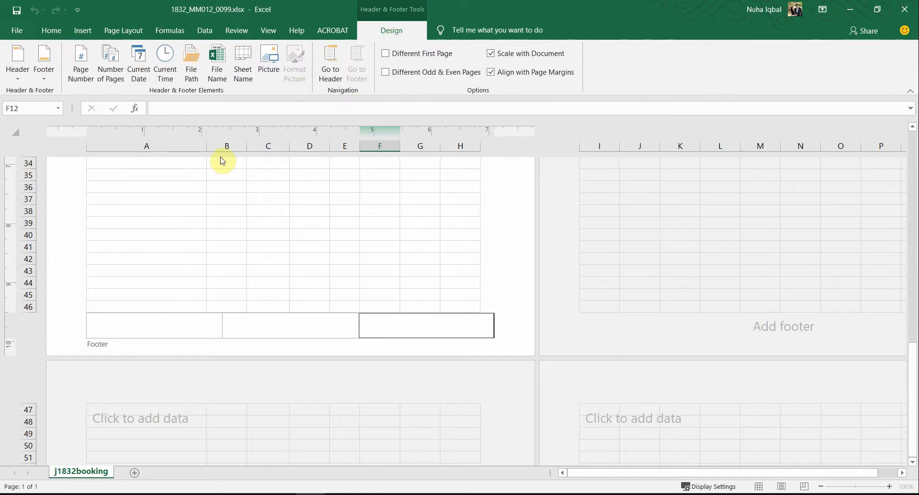
{"action": "left_click", "coordinate": [18, 69]}
{"action": "left_click", "coordinate": [17, 75]}
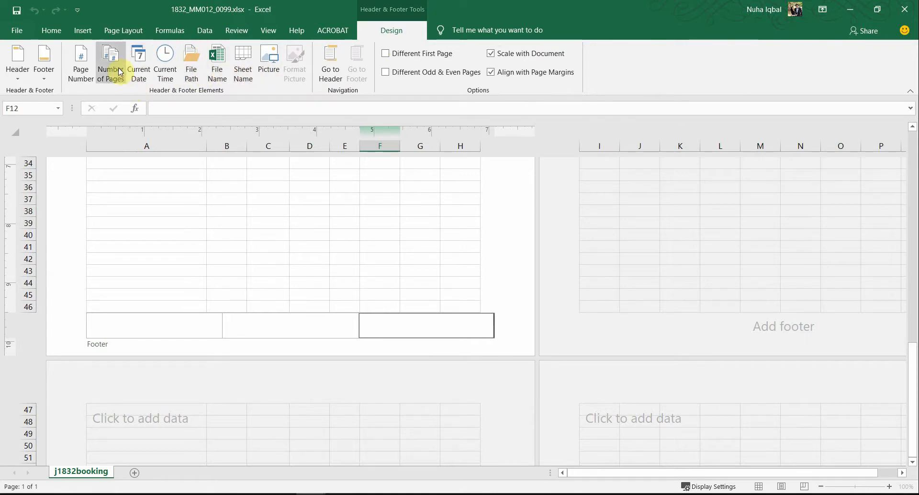
- Check question 15 in the exam paper and try inserting the automated file name followed by the file path in the right footer section
{"action": "key", "text": "alt+Tab"}
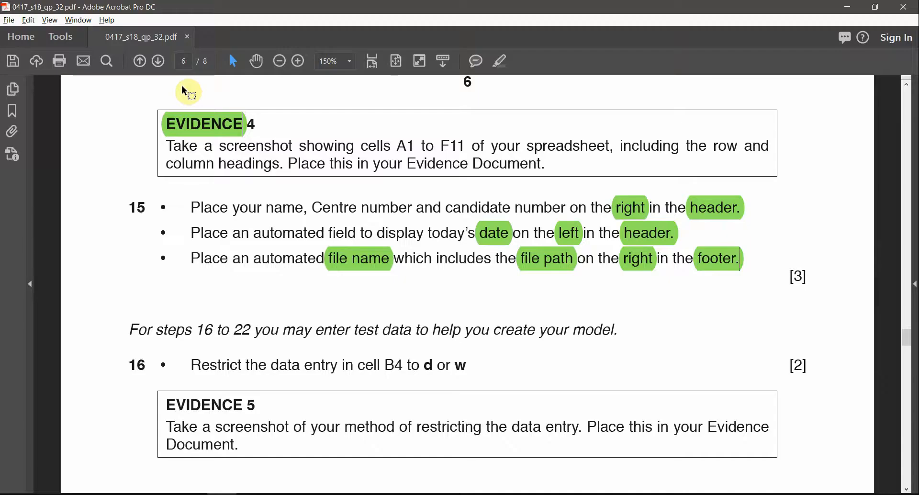
{"action": "key", "text": "alt+Tab"}
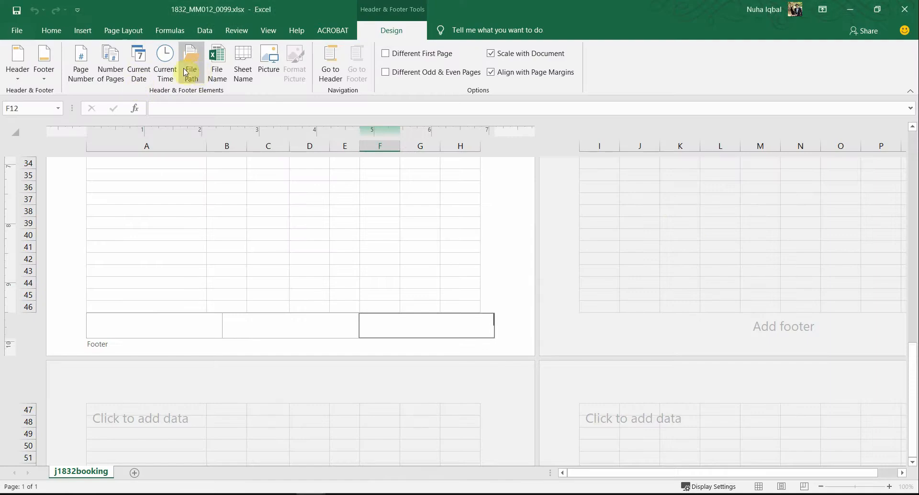
{"action": "left_click", "coordinate": [218, 68]}
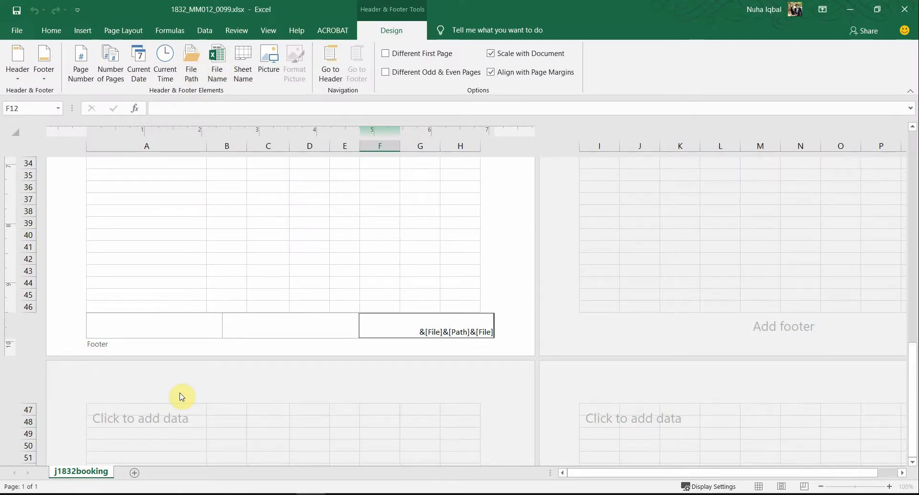
{"action": "key", "text": "alt+Tab"}
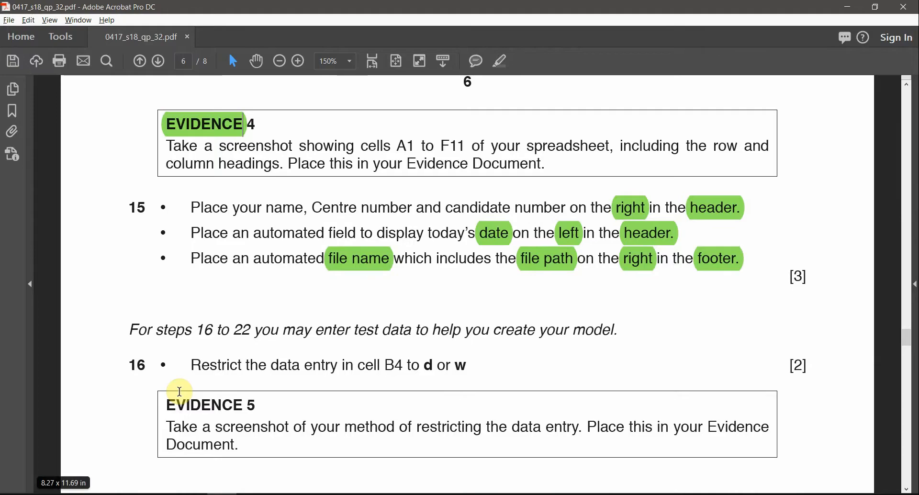
{"action": "key", "text": "alt+Tab"}
{"action": "left_click", "coordinate": [416, 247]}
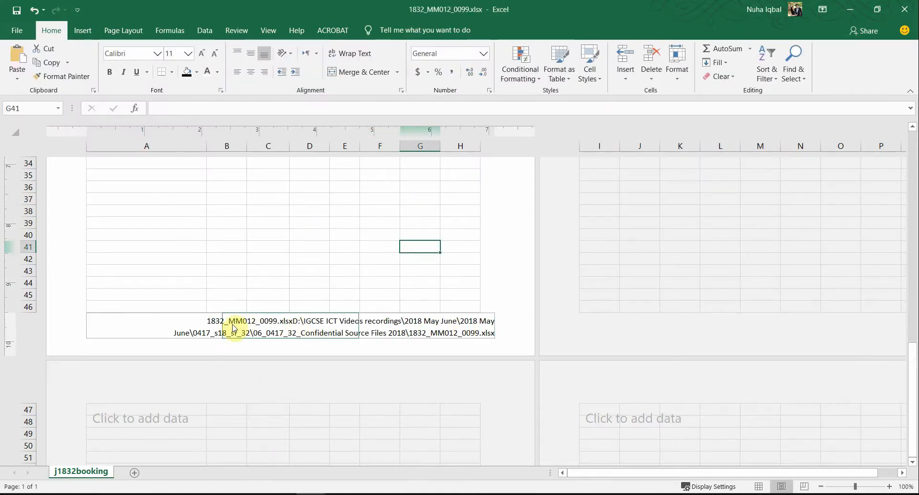
- Delete the file name and file path fields from the right footer section
{"action": "left_click", "coordinate": [294, 323]}
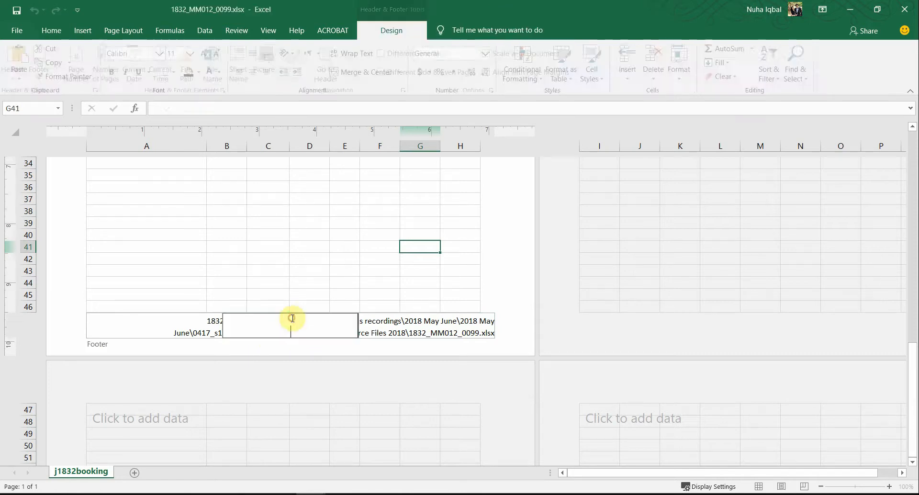
{"action": "left_click", "coordinate": [454, 335]}
{"action": "left_click_drag", "start_coordinate": [426, 281], "coordinate": [426, 273]}
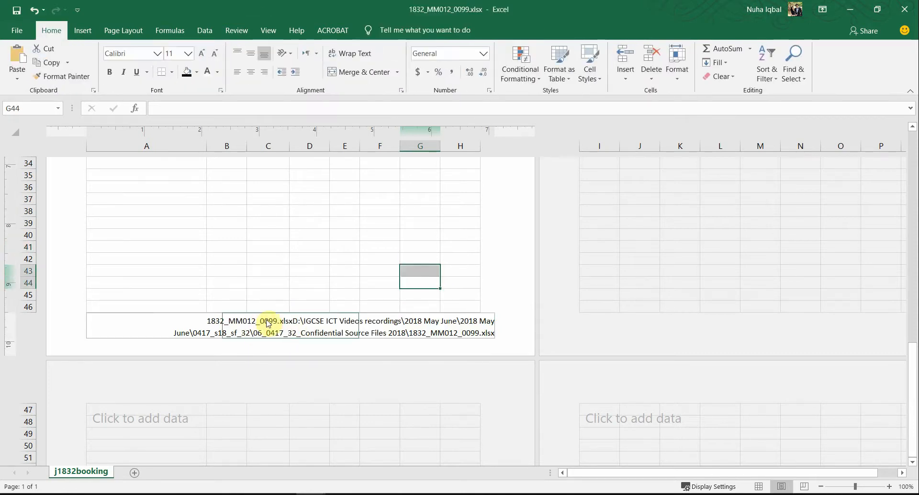
{"action": "left_click", "coordinate": [441, 332]}
{"action": "key", "text": "Delete"}
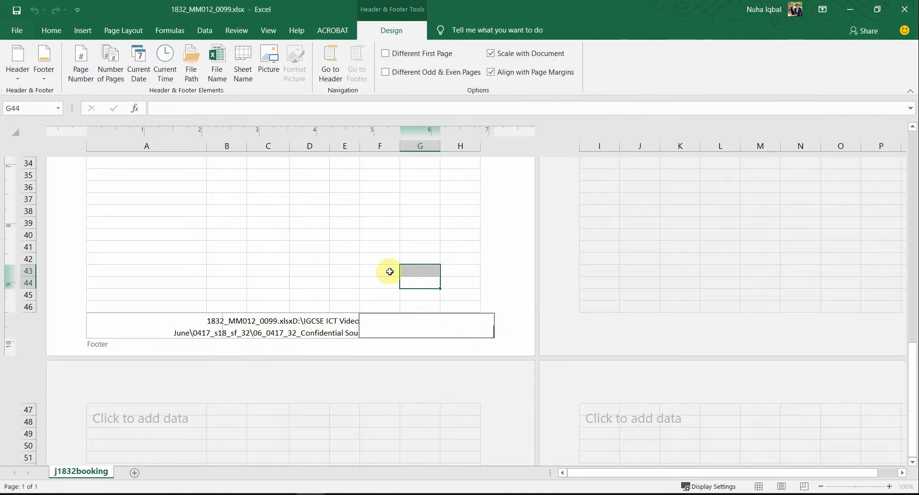
{"action": "left_click", "coordinate": [177, 268]}
- Insert the automated file path field followed by the file name field in the right footer section
{"action": "left_click", "coordinate": [461, 330]}
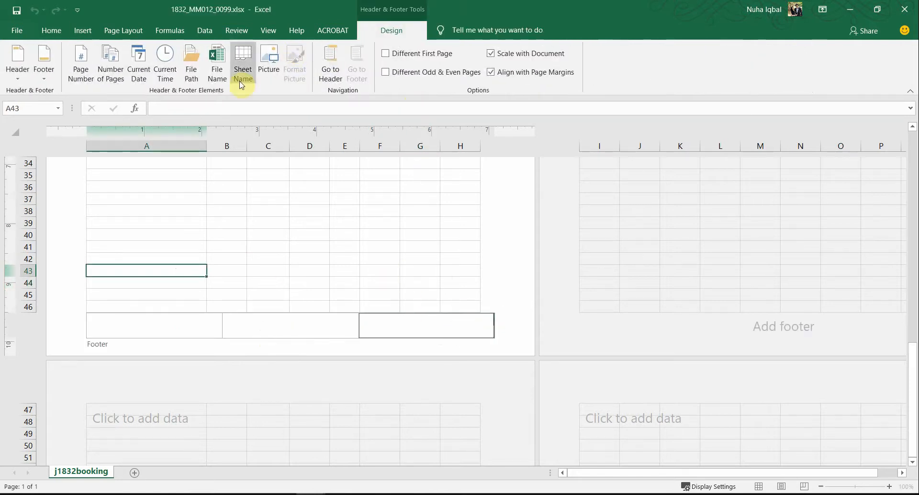
{"action": "left_click", "coordinate": [192, 73]}
{"action": "left_click", "coordinate": [217, 72]}
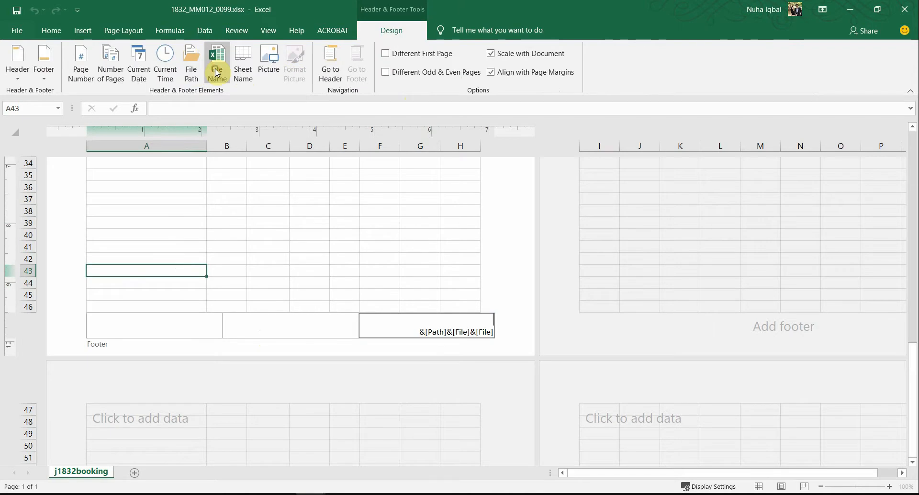
{"action": "left_click", "coordinate": [455, 244]}
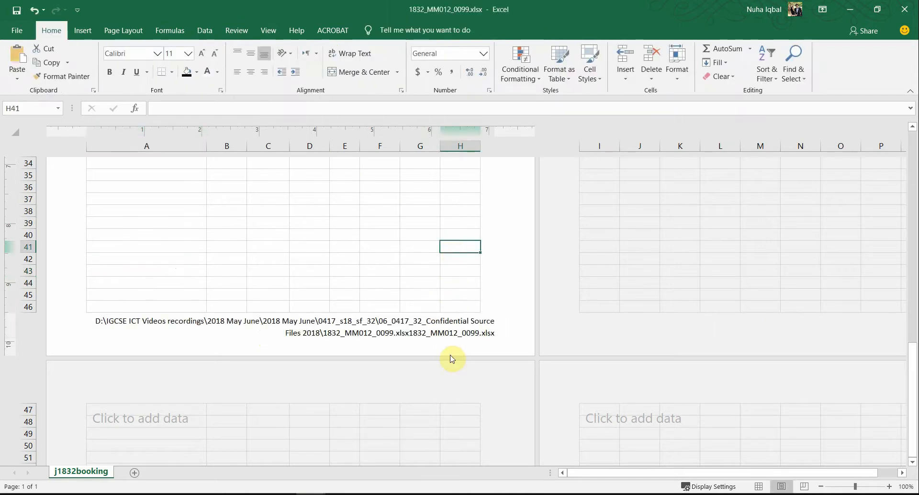
- Check the footer requirement of question 15 in the exam paper and clear all fields from the worksheet's right footer section in Excel
{"action": "left_click", "coordinate": [221, 494]}
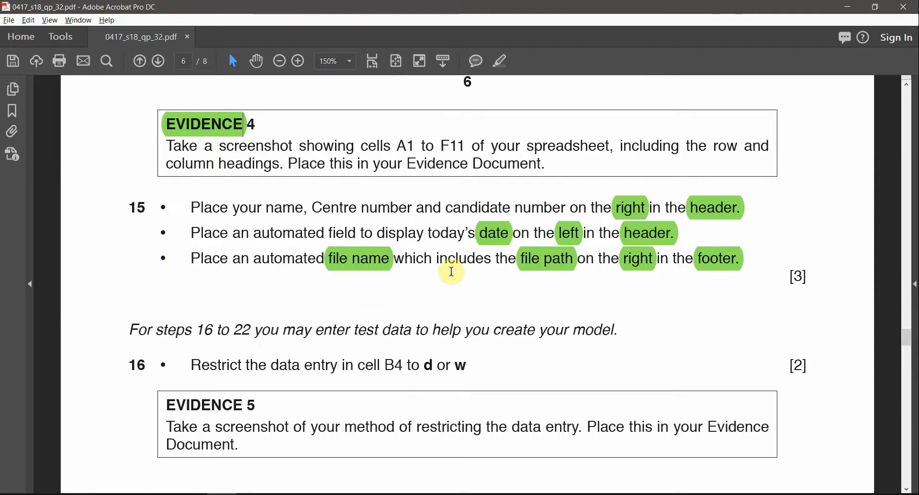
{"action": "key", "text": "alt+Tab"}
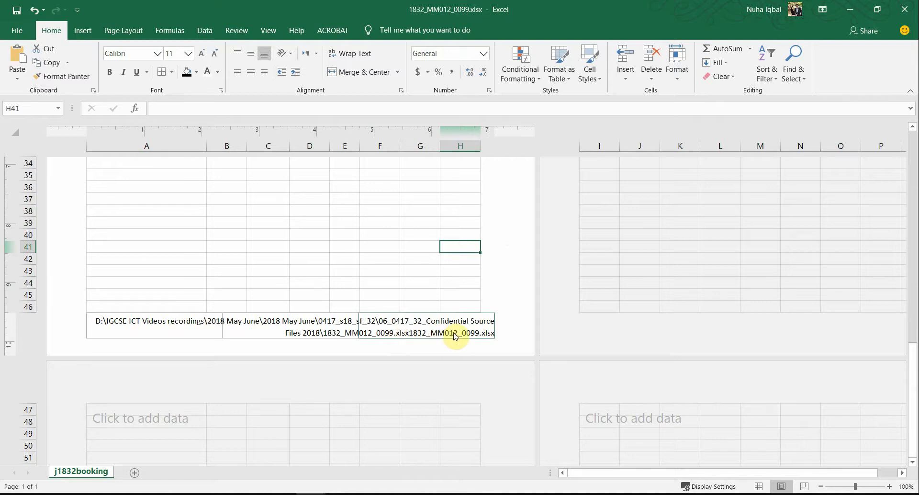
{"action": "left_click", "coordinate": [476, 337]}
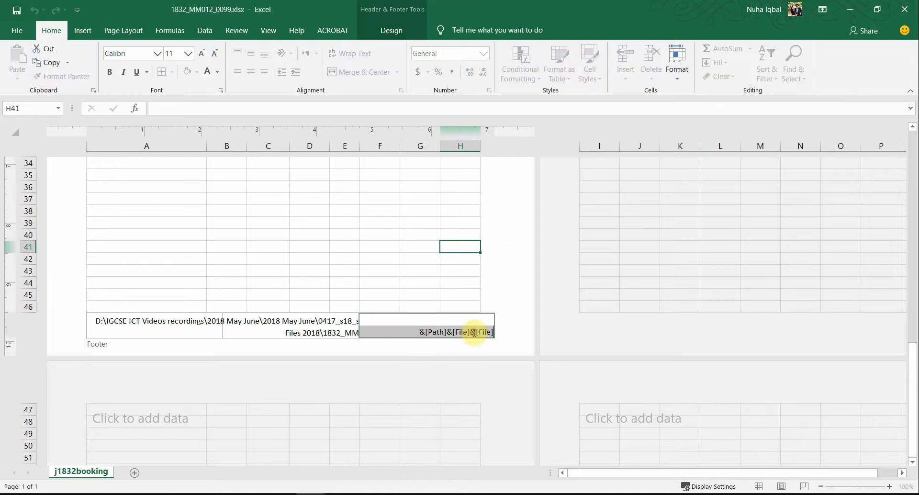
{"action": "left_click", "coordinate": [465, 332]}
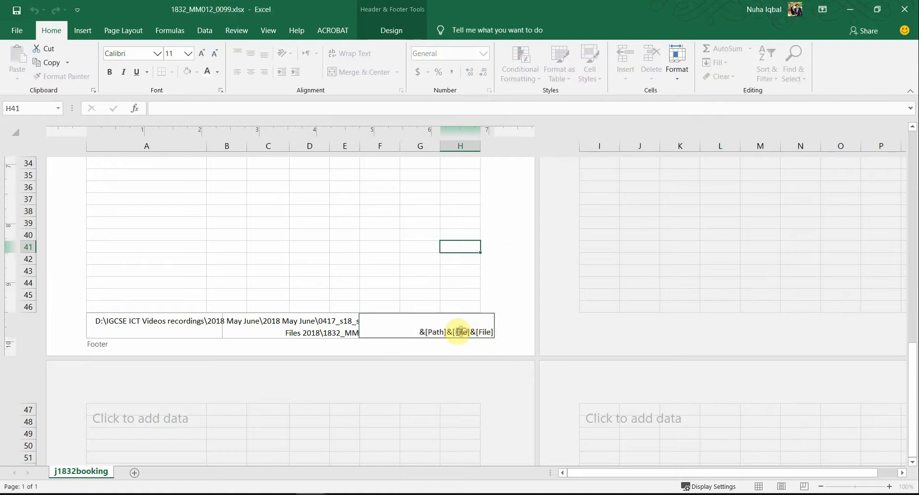
{"action": "double_click", "coordinate": [458, 331]}
{"action": "triple_click", "coordinate": [452, 330]}
{"action": "left_click", "coordinate": [452, 331]}
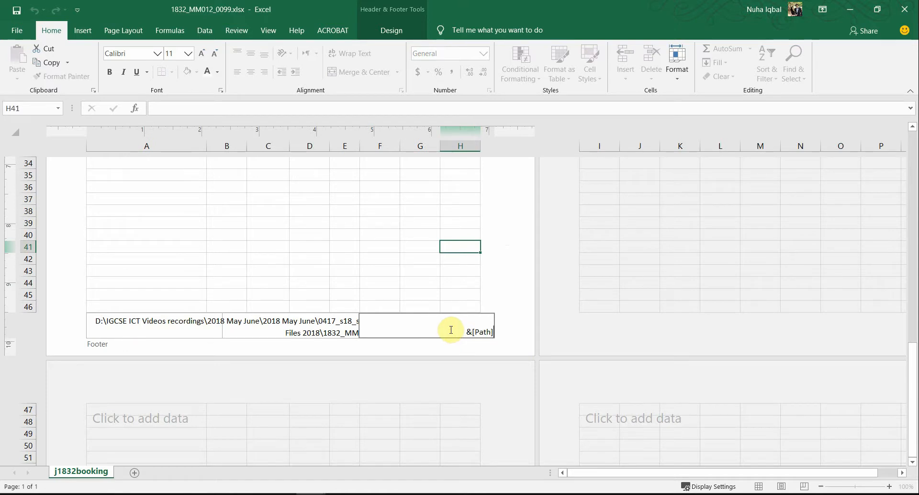
- Insert only the automated file path field in the right footer section and finish editing the footer
{"action": "left_click", "coordinate": [393, 32]}
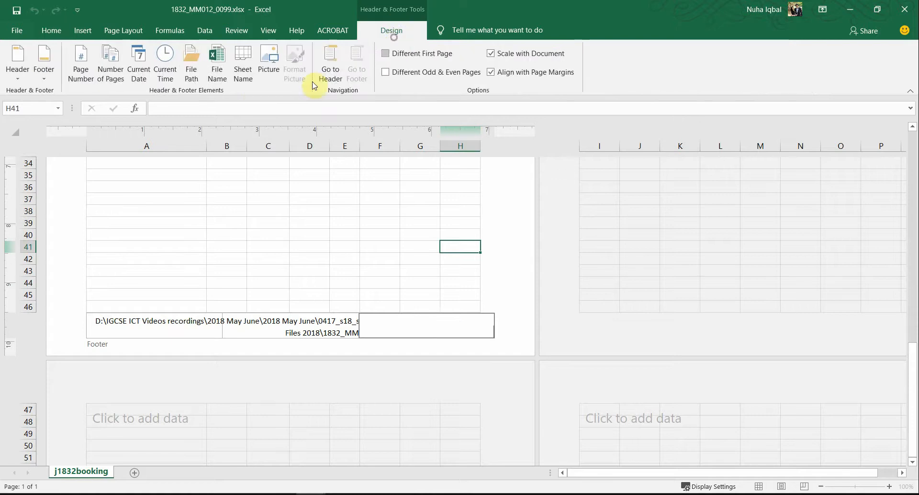
{"action": "left_click", "coordinate": [192, 72]}
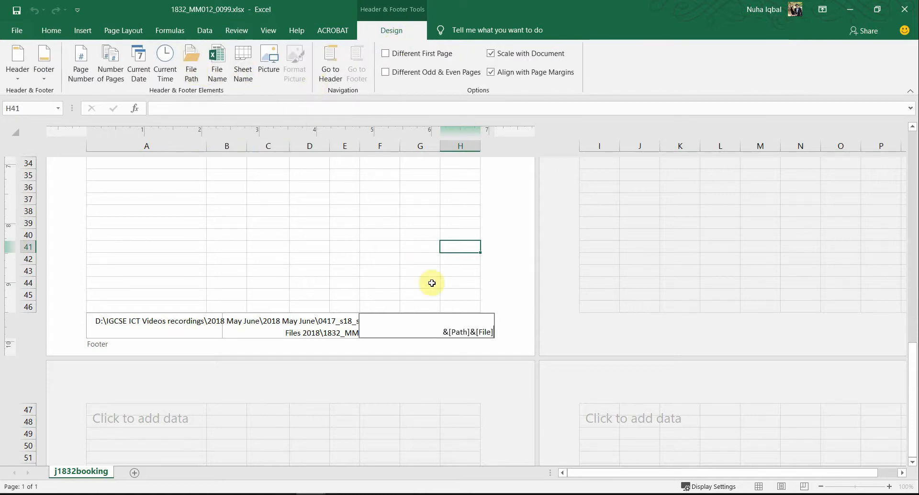
{"action": "left_click", "coordinate": [430, 283]}
{"action": "left_click", "coordinate": [423, 336]}
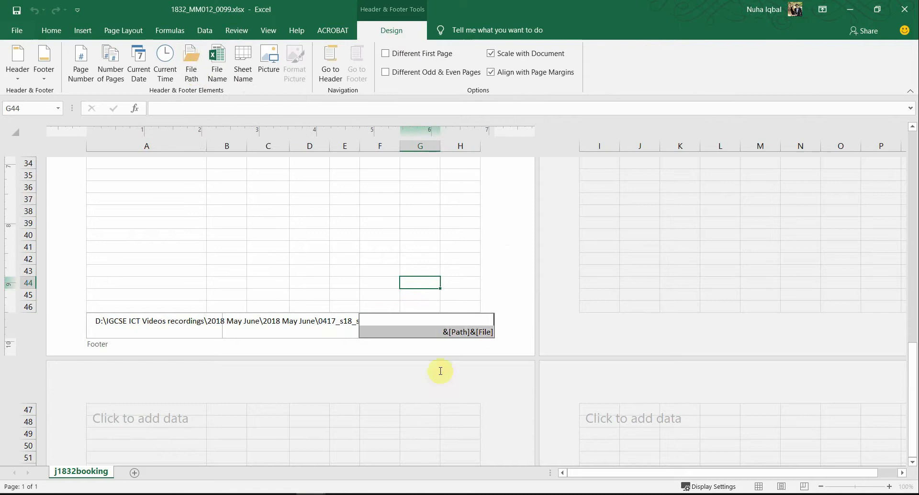
{"action": "left_click", "coordinate": [473, 331]}
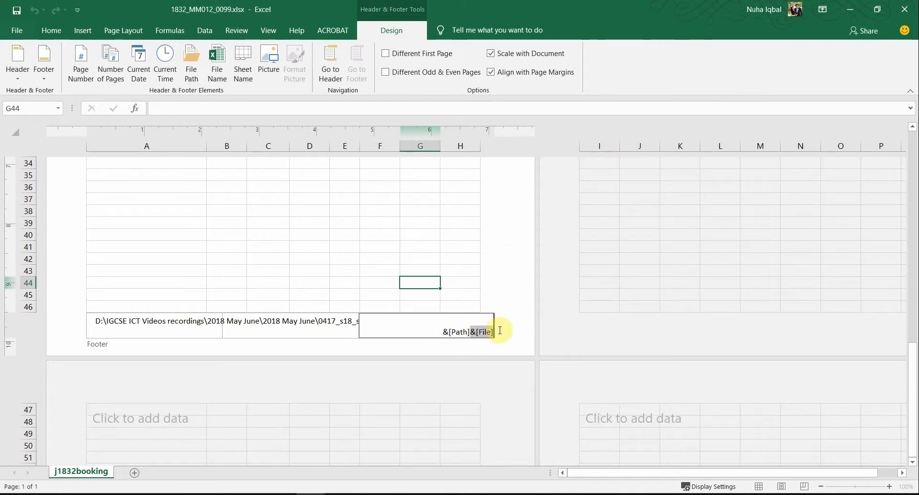
{"action": "left_click", "coordinate": [316, 221]}
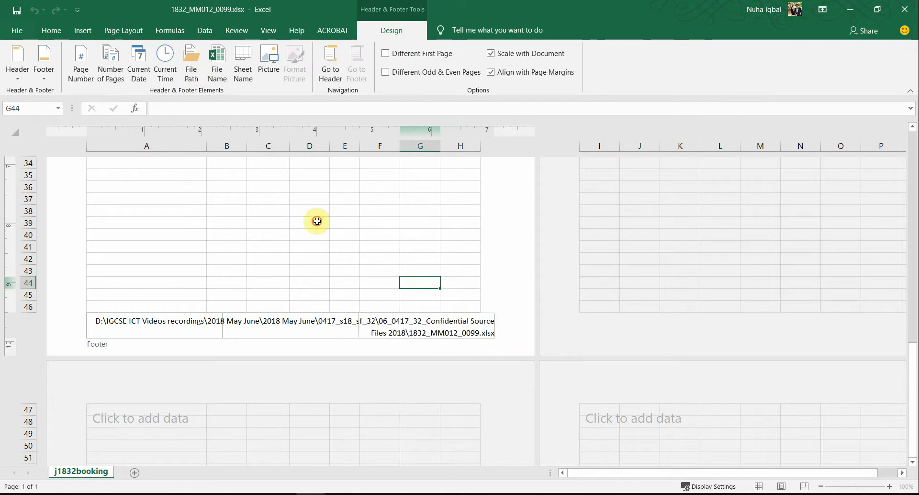
{"action": "left_click", "coordinate": [456, 324]}
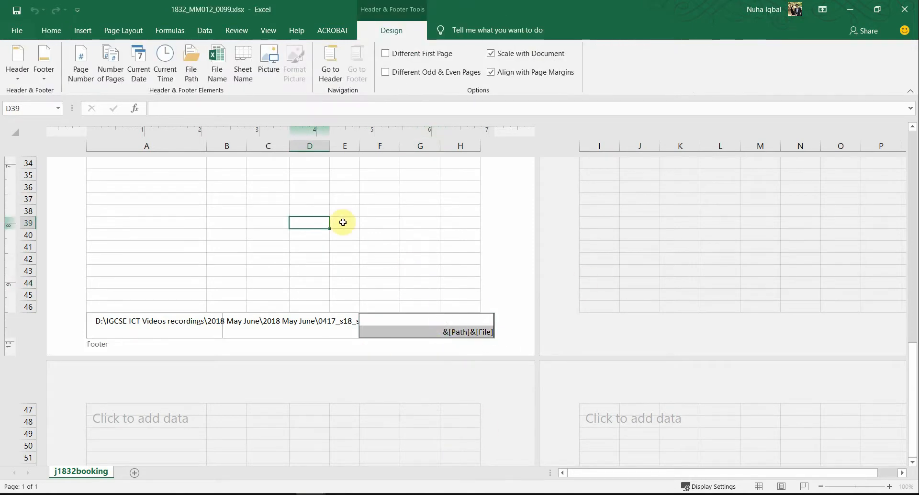
{"action": "left_click", "coordinate": [212, 200]}
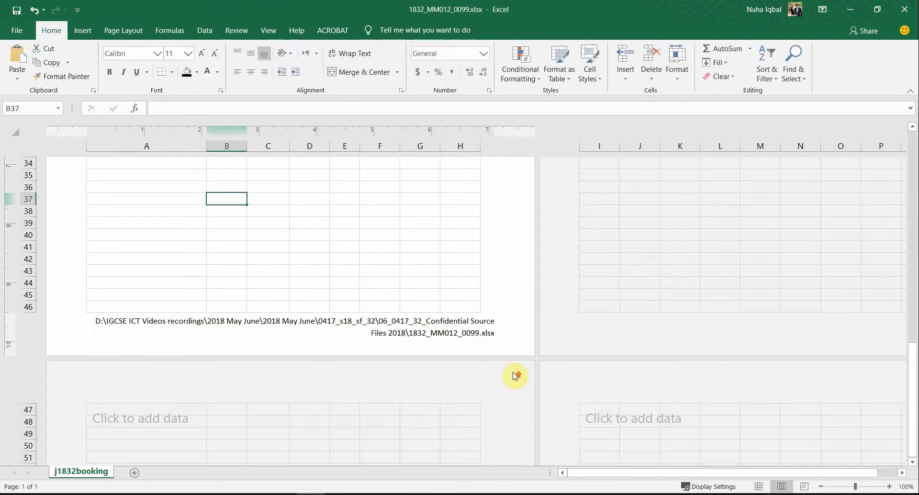
- Review the whole page's header and footer against question 15 in the exam paper
{"action": "scroll", "coordinate": [515, 376], "scroll_direction": "up", "scroll_amount": 12}
{"action": "scroll", "coordinate": [496, 368], "scroll_direction": "down", "scroll_amount": 3, "text": "ctrl"}
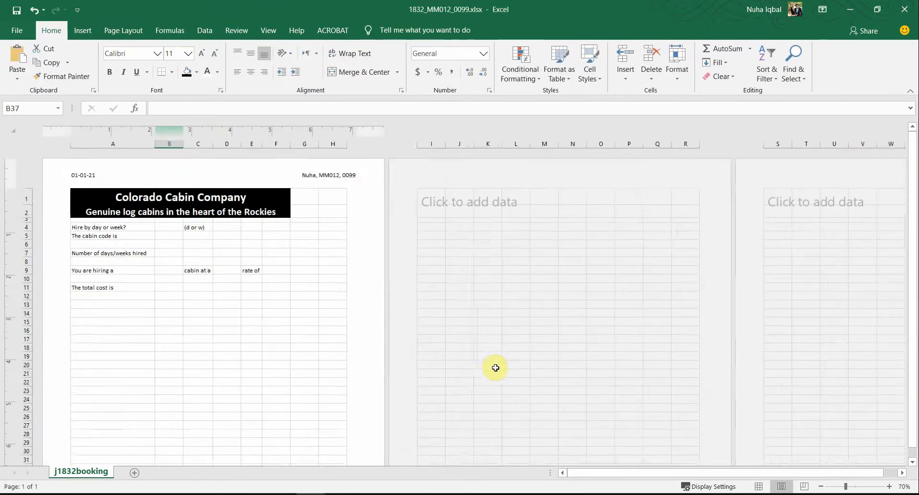
{"action": "scroll", "coordinate": [495, 368], "scroll_direction": "down", "scroll_amount": 2, "text": "ctrl"}
{"action": "key", "text": "alt+Tab"}
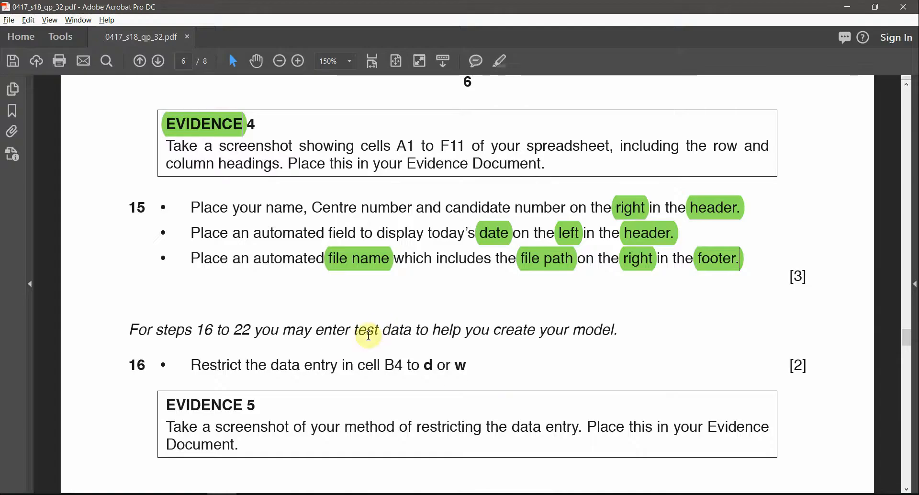
{"action": "key", "text": "alt+Tab"}
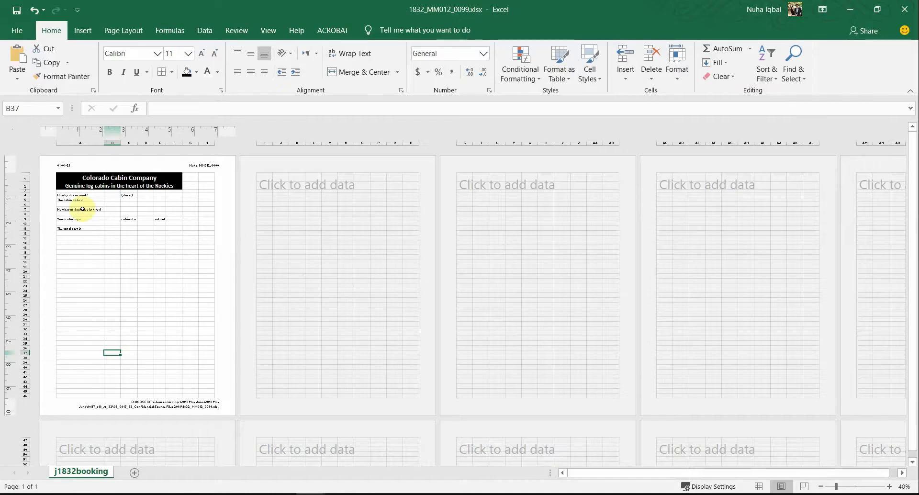
- Return the worksheet from Page Layout to Normal view, enlarged to 145%, showing the top rows
{"action": "left_click", "coordinate": [268, 30]}
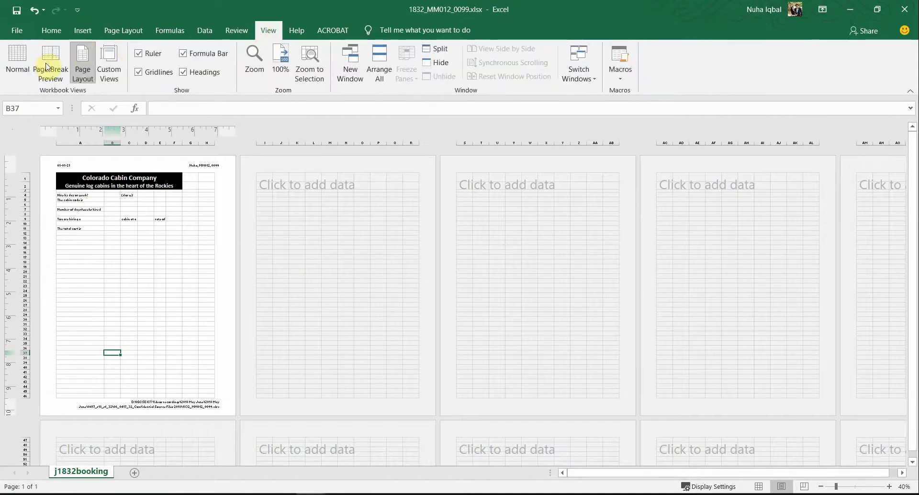
{"action": "left_click", "coordinate": [19, 71]}
{"action": "scroll", "coordinate": [371, 288], "scroll_direction": "up", "scroll_amount": 3}
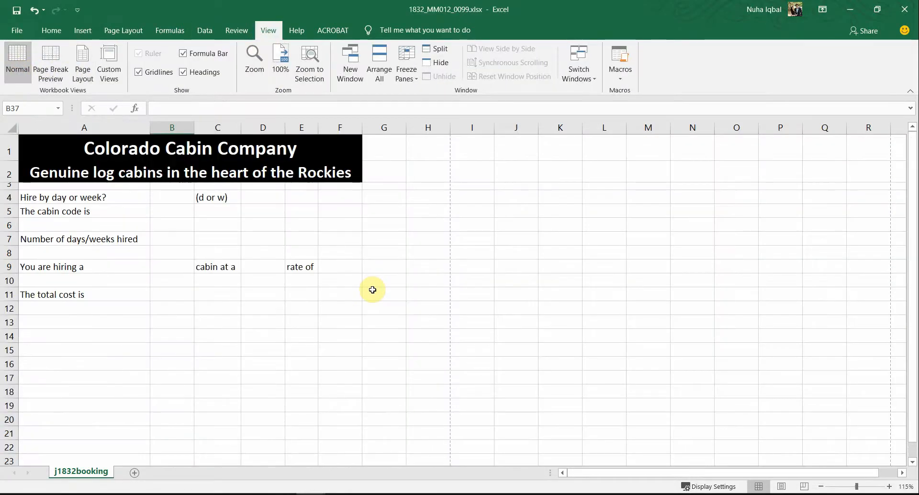
{"action": "scroll", "coordinate": [350, 295], "scroll_direction": "up", "scroll_amount": 1}
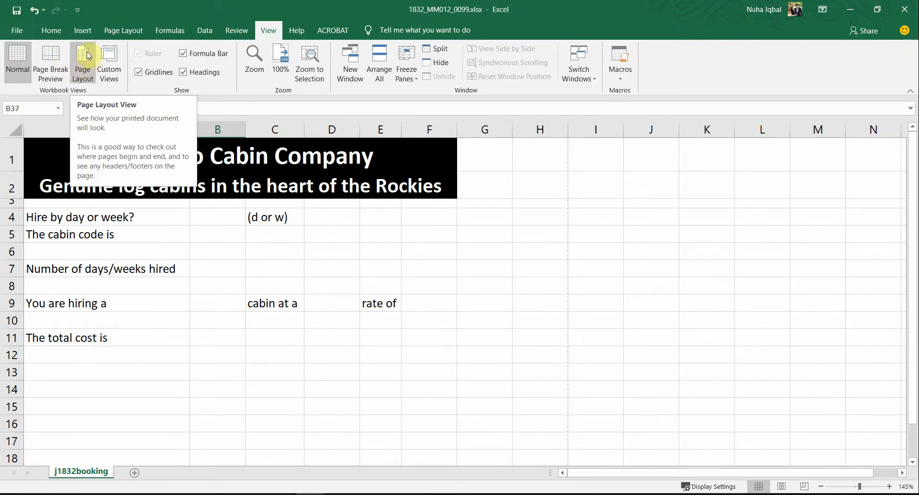
{"action": "left_click", "coordinate": [83, 67]}
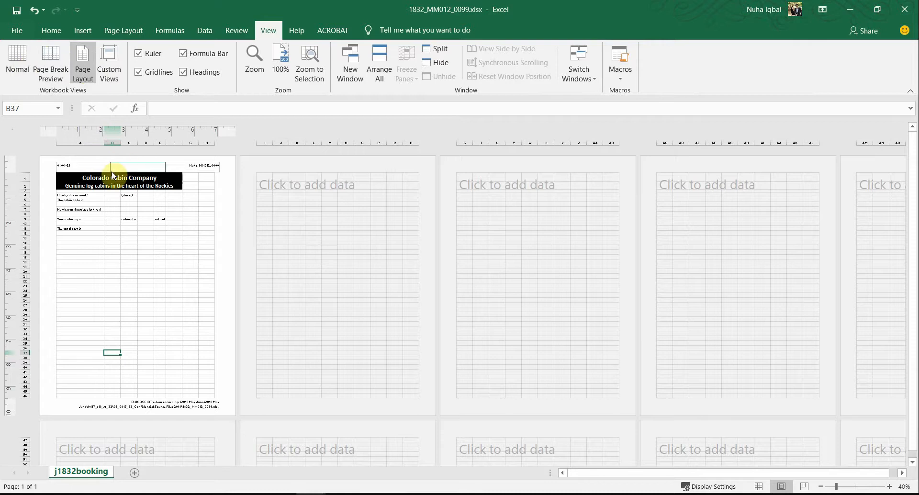
{"action": "left_click", "coordinate": [27, 70]}
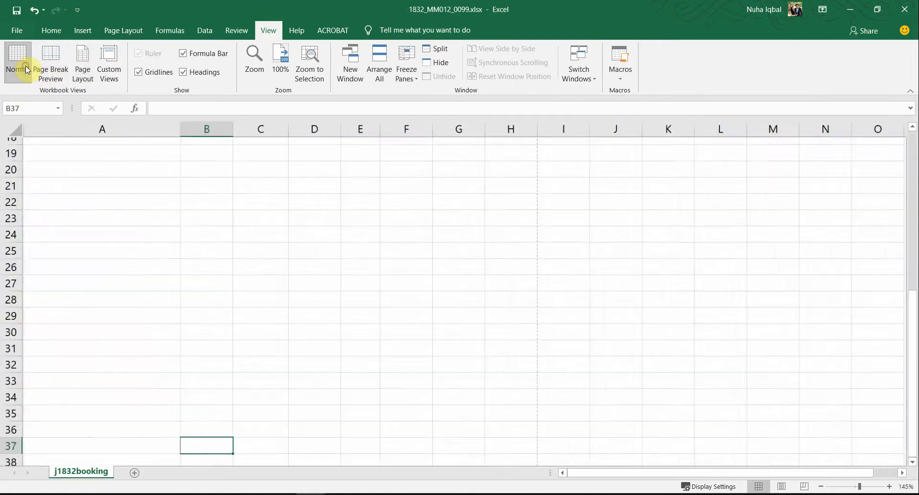
{"action": "scroll", "coordinate": [144, 261], "scroll_direction": "up", "scroll_amount": 6}
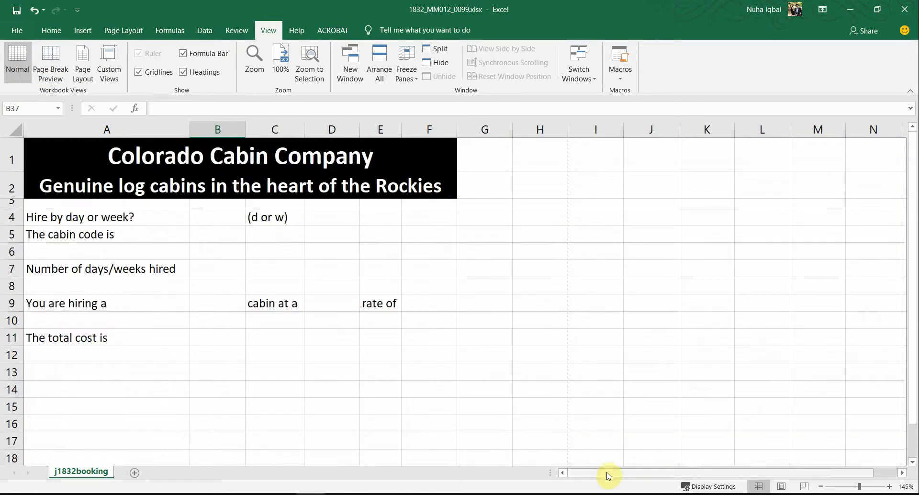
- Switch to the exam paper PDF and read question 16 together with its Evidence 5 instruction
{"action": "key", "text": "alt+Tab"}
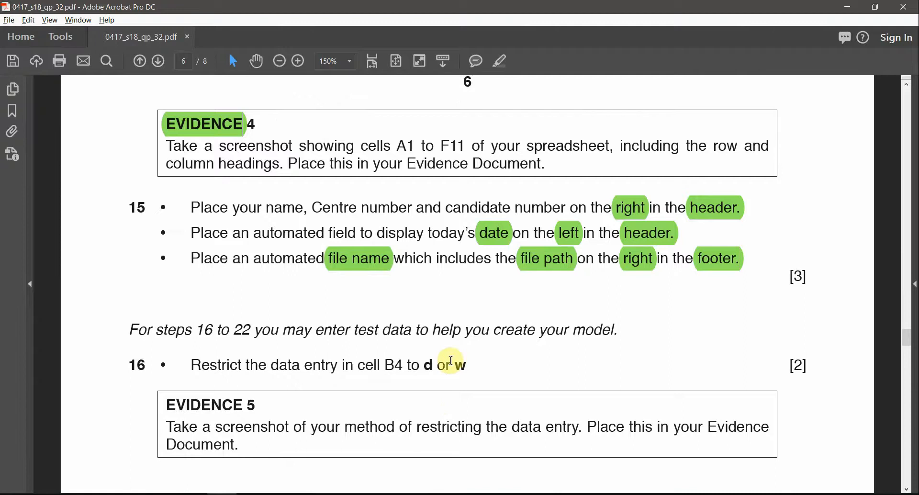
{"action": "scroll", "coordinate": [443, 393], "scroll_direction": "down", "scroll_amount": 1}
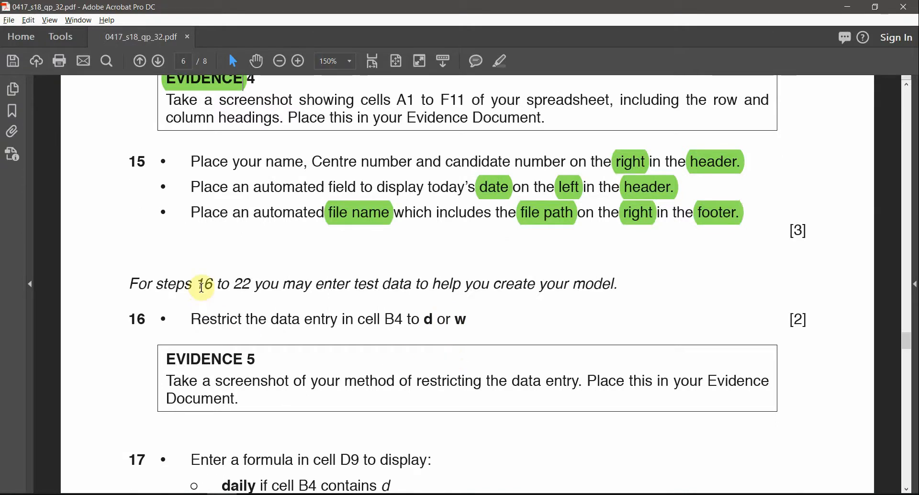
{"action": "left_click_drag", "start_coordinate": [200, 285], "coordinate": [277, 285]}
{"action": "left_click_drag", "start_coordinate": [128, 319], "coordinate": [154, 377]}
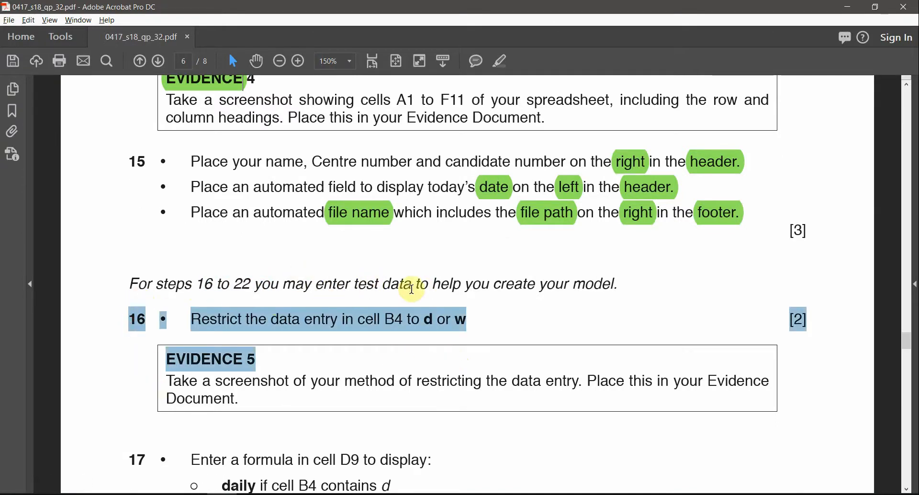
{"action": "scroll", "coordinate": [598, 320], "scroll_direction": "down", "scroll_amount": 2}
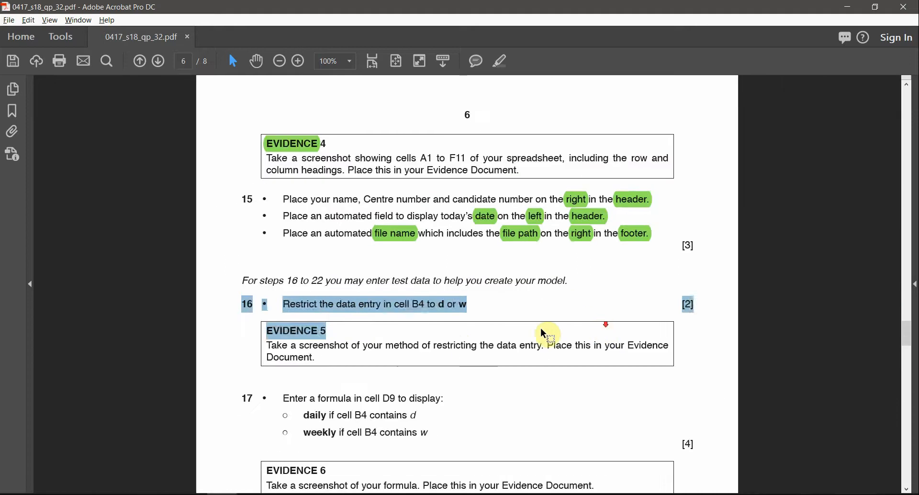
{"action": "left_click", "coordinate": [370, 302]}
{"action": "scroll", "coordinate": [302, 345], "scroll_direction": "up", "scroll_amount": 2}
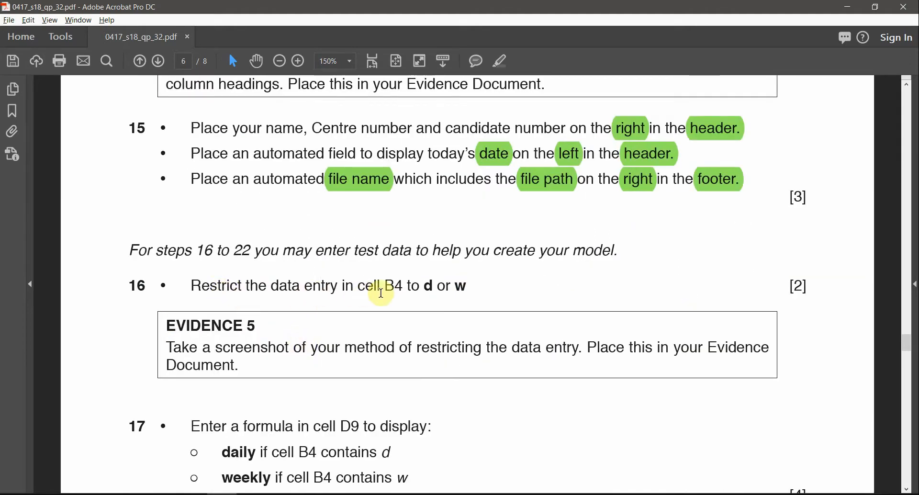
- Highlight "d or w" and "B4" in question 16 of the exam paper
{"action": "left_click_drag", "start_coordinate": [424, 286], "coordinate": [470, 286]}
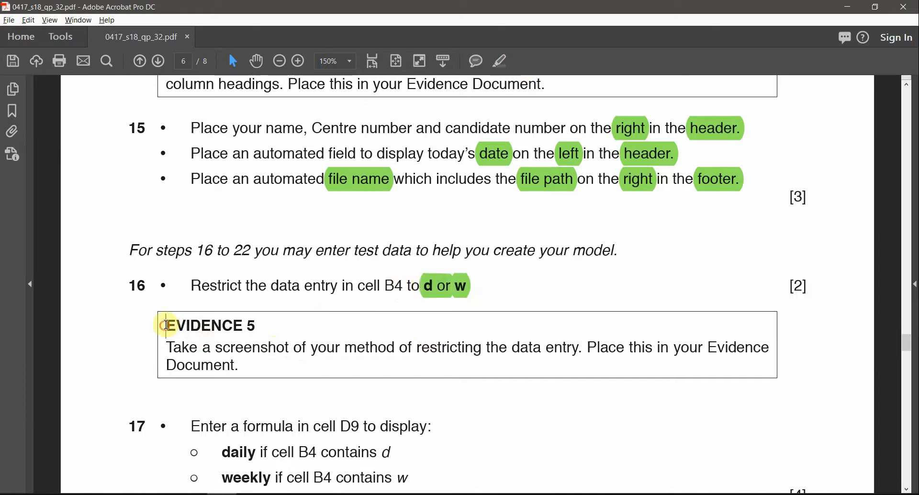
{"action": "left_click_drag", "start_coordinate": [166, 325], "coordinate": [249, 338]}
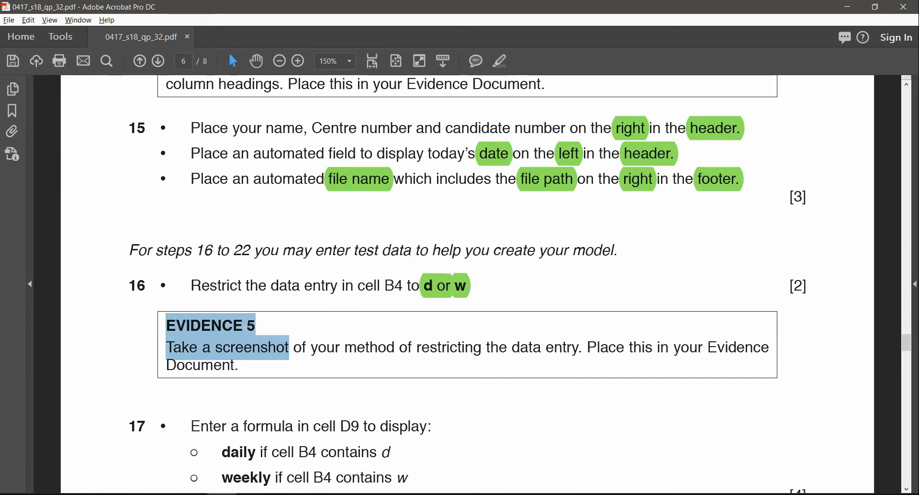
{"action": "mouse_move", "coordinate": [312, 493]}
{"action": "left_click", "coordinate": [270, 474]}
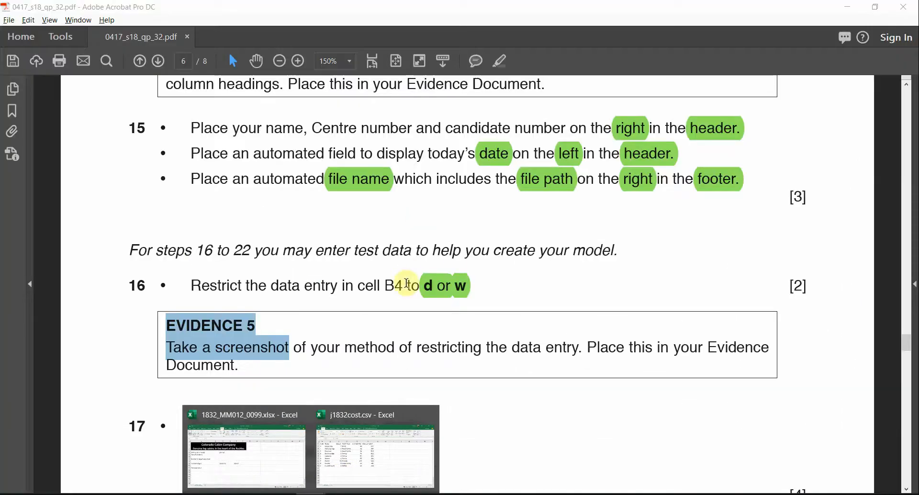
{"action": "left_click_drag", "start_coordinate": [406, 284], "coordinate": [384, 285]}
{"action": "left_click", "coordinate": [500, 61]}
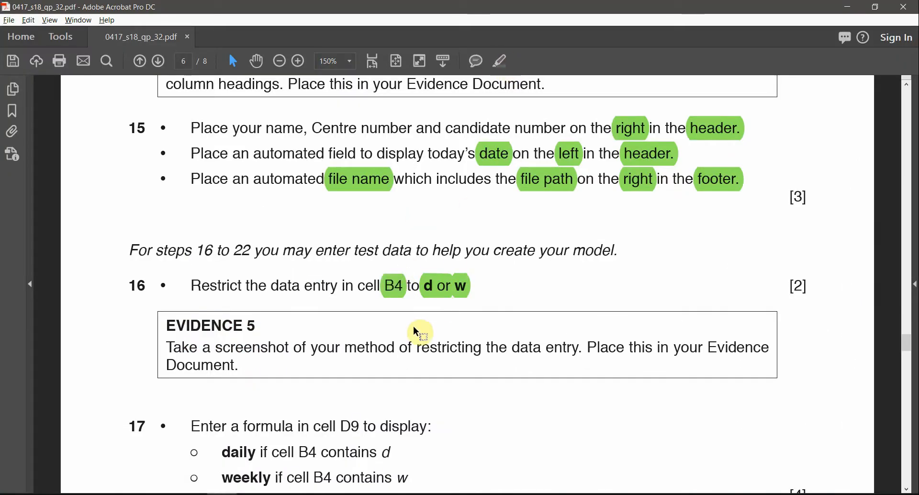
- Switch to the Excel workbook and restrict cell B4 to a data validation list with the source d,w
{"action": "key", "text": "alt+Tab"}
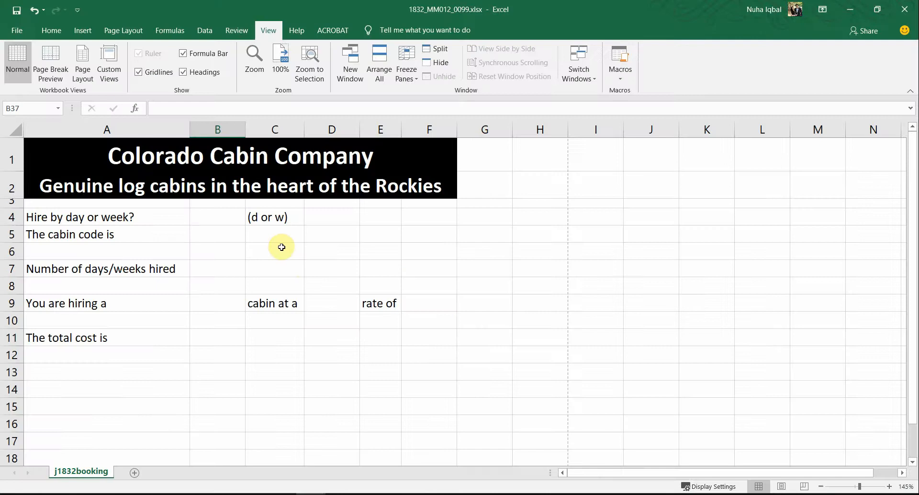
{"action": "left_click", "coordinate": [218, 217]}
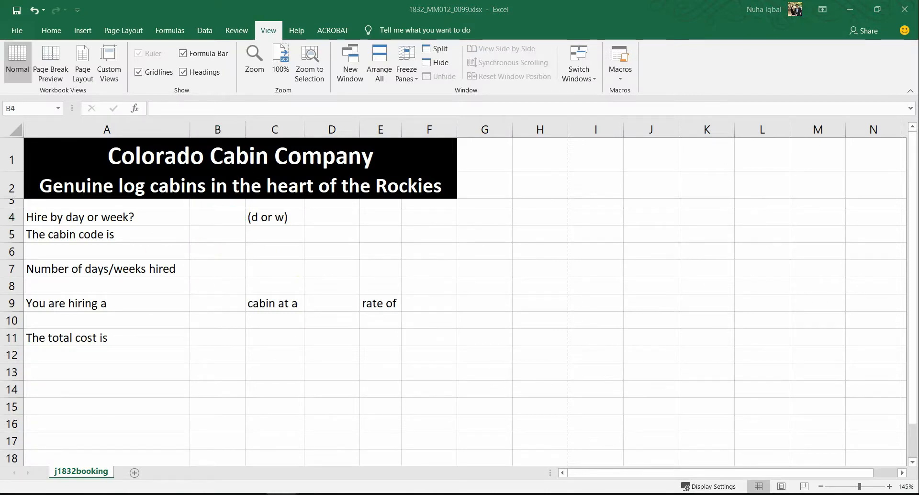
{"action": "left_click", "coordinate": [231, 218]}
{"action": "left_click", "coordinate": [197, 30]}
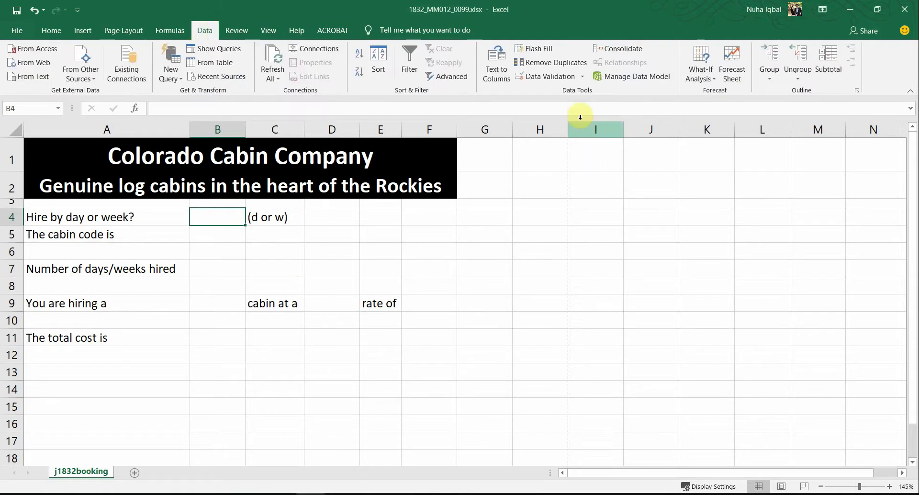
{"action": "left_click", "coordinate": [551, 77]}
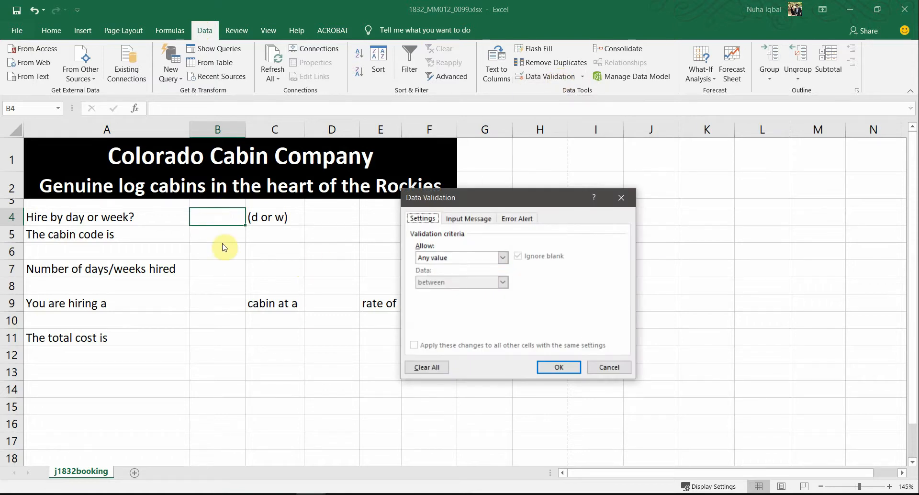
{"action": "left_click", "coordinate": [454, 263]}
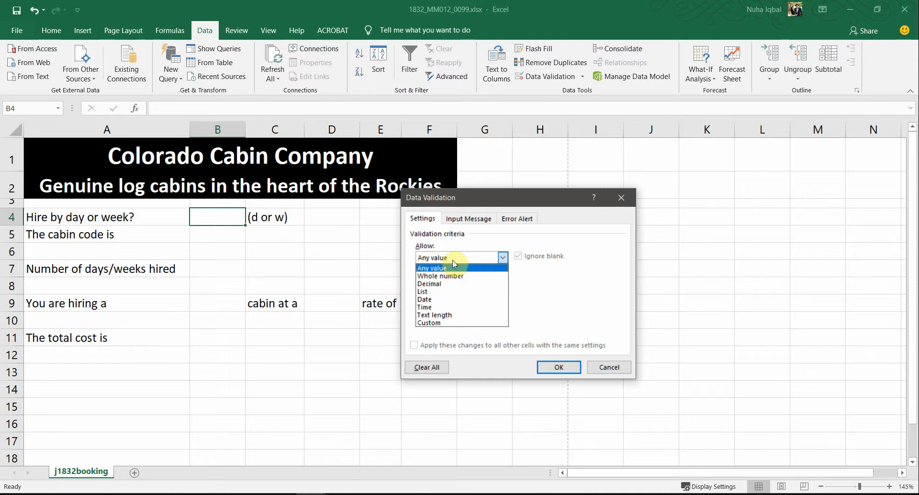
{"action": "left_click", "coordinate": [435, 293]}
{"action": "left_click", "coordinate": [423, 306]}
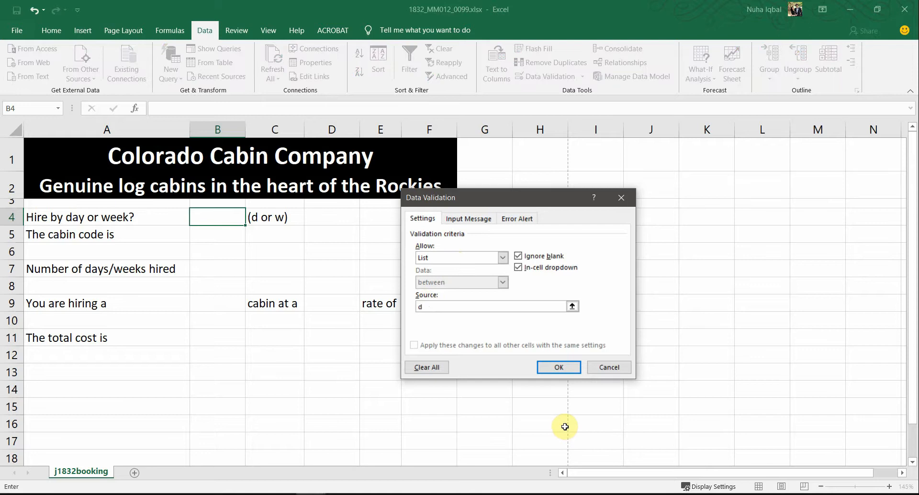
{"action": "type", "text": "d,w"}
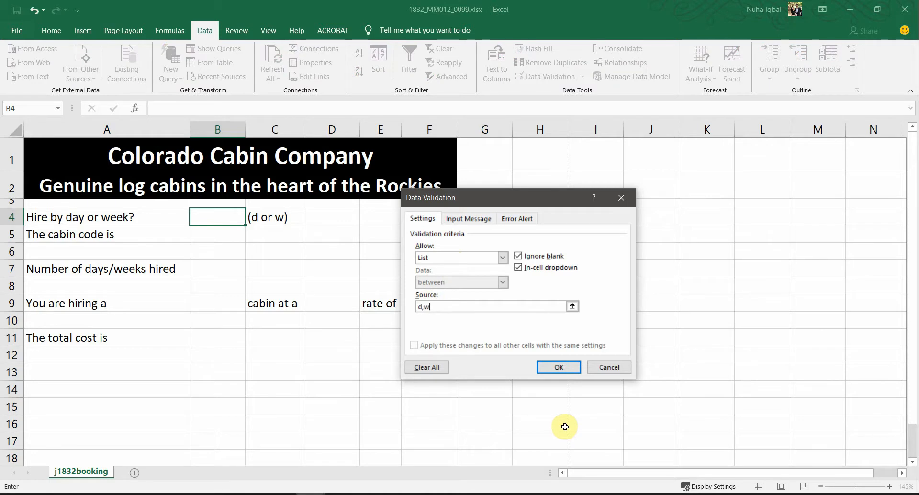
{"action": "double_click", "coordinate": [427, 306]}
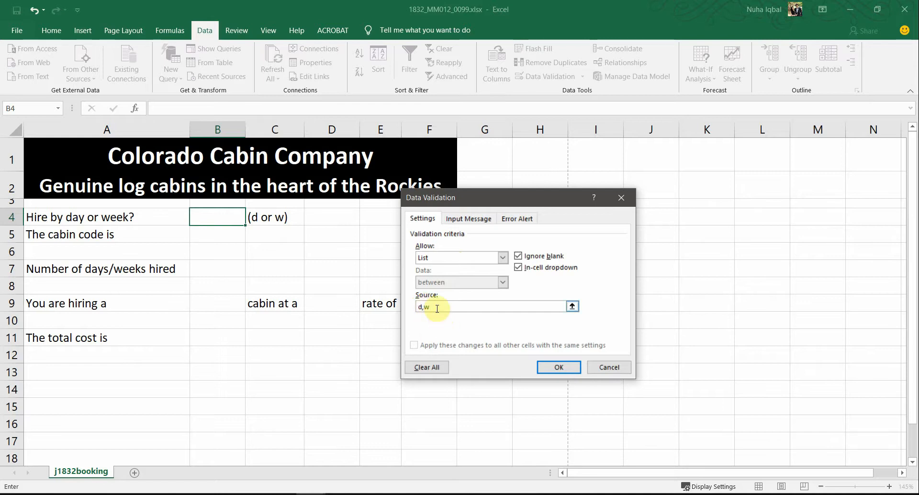
{"action": "left_click_drag", "start_coordinate": [437, 308], "coordinate": [419, 308]}
{"action": "left_click", "coordinate": [559, 368]}
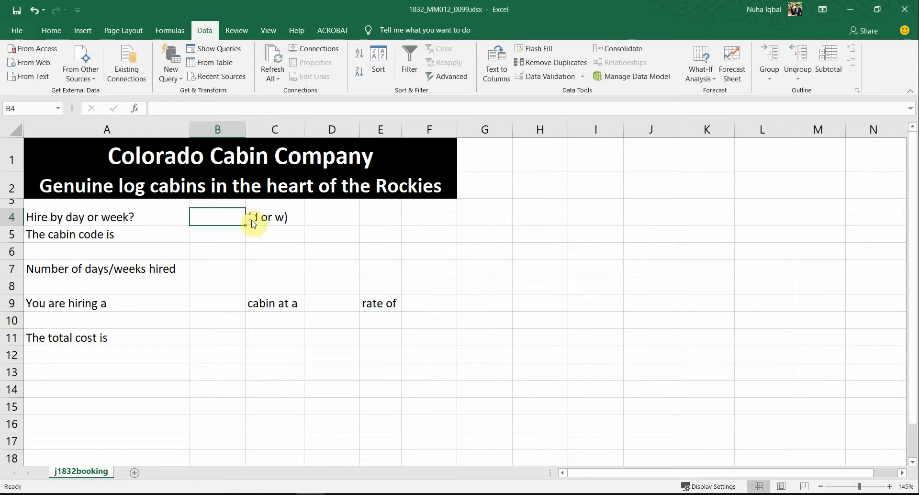
- Test the list in cell B4 by choosing d and then w
{"action": "left_click", "coordinate": [251, 220]}
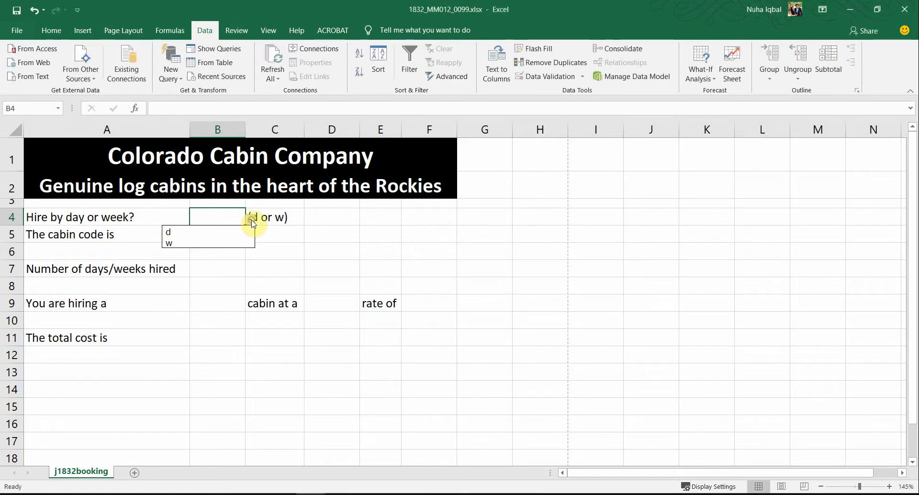
{"action": "left_click", "coordinate": [185, 231]}
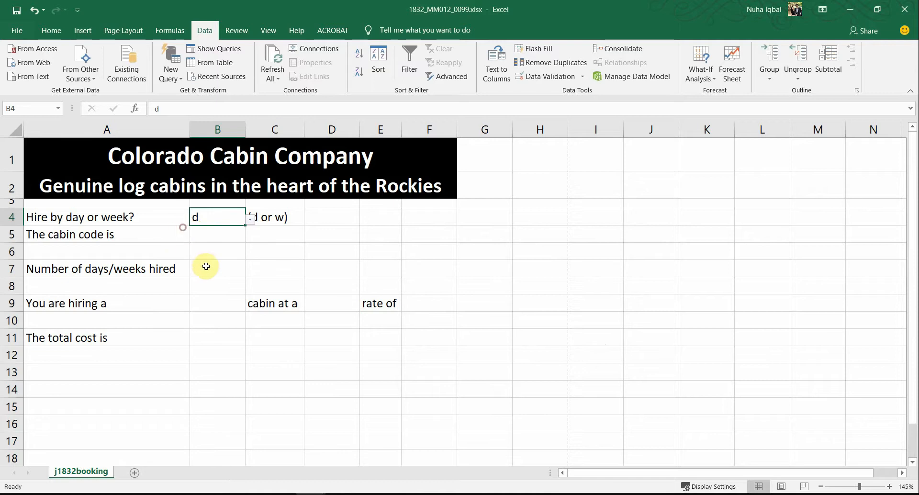
{"action": "left_click", "coordinate": [250, 219]}
{"action": "left_click", "coordinate": [229, 238]}
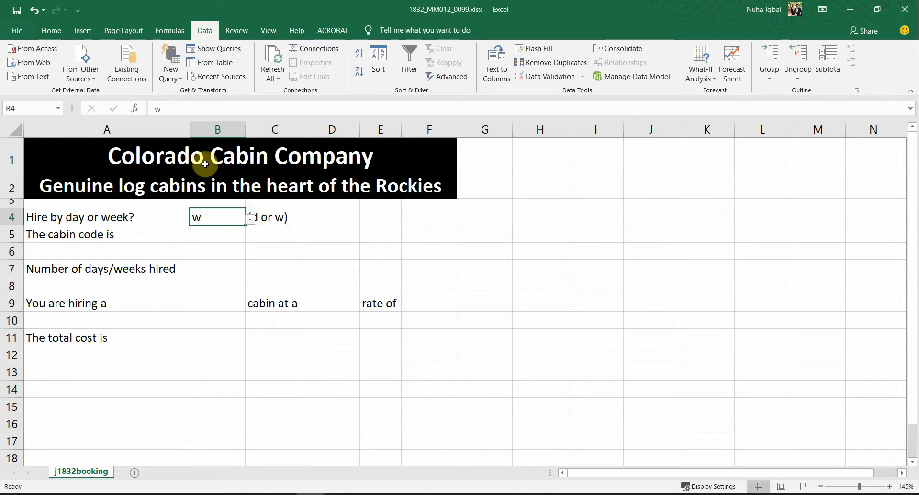
- Test the restriction by trying to enter u in cell B4, then dismiss the alert and leave the cell empty
{"action": "type", "text": "u"}
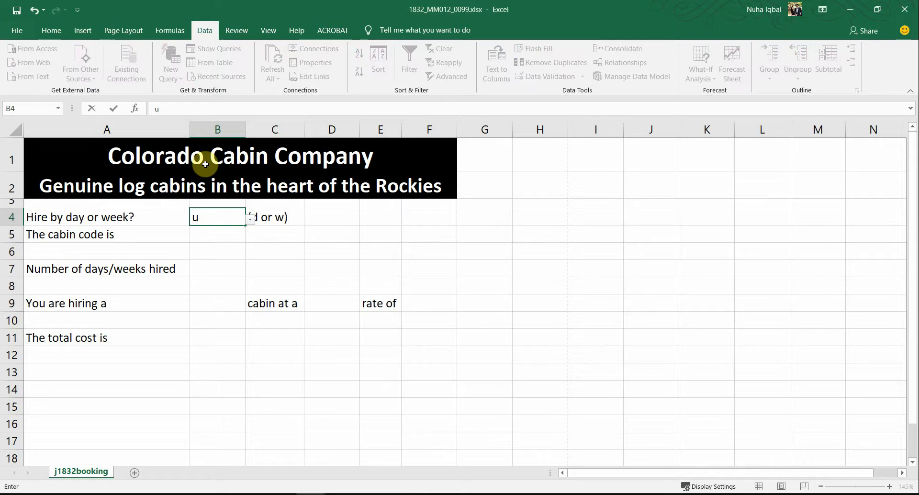
{"action": "left_click", "coordinate": [226, 252]}
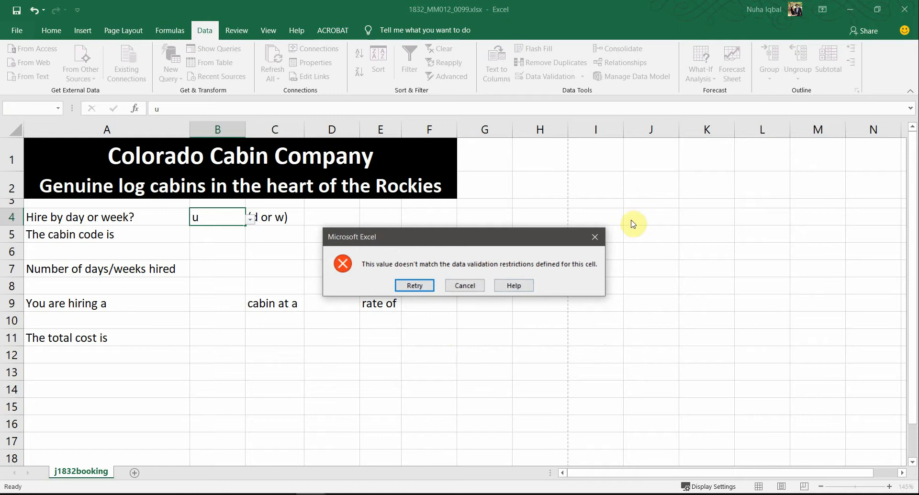
{"action": "left_click", "coordinate": [595, 237]}
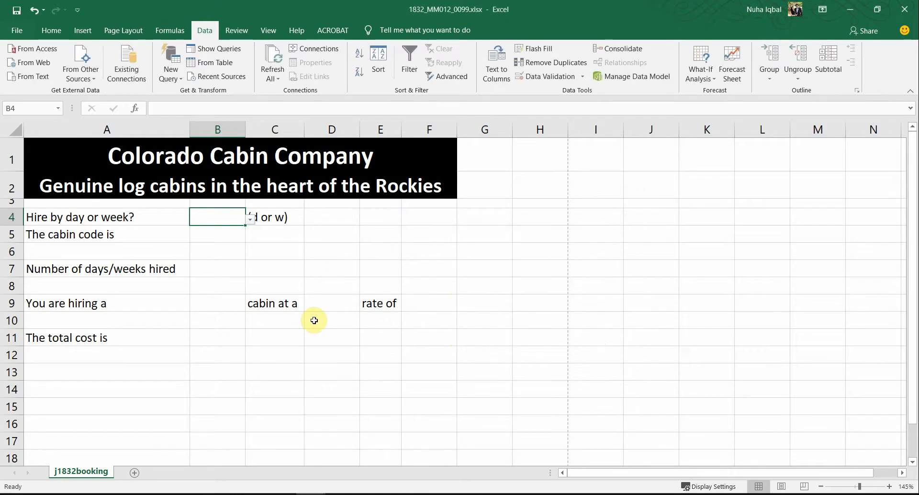
{"action": "left_click", "coordinate": [264, 256]}
{"action": "left_click", "coordinate": [224, 218]}
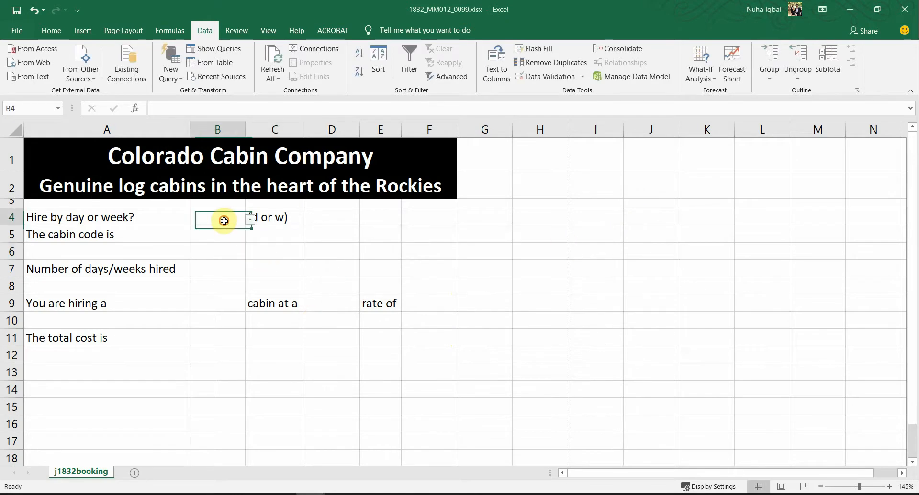
{"action": "left_click", "coordinate": [250, 219]}
{"action": "left_click", "coordinate": [250, 219]}
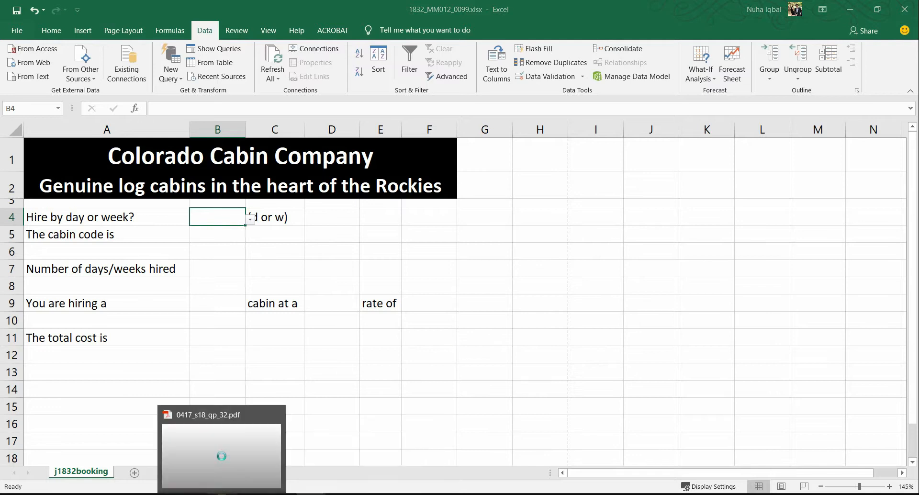
- Check the Evidence 5 instruction in the exam paper PDF, then capture a screenshot of cell B4's Data Validation settings in Excel
{"action": "left_click", "coordinate": [222, 494]}
{"action": "scroll", "coordinate": [428, 316], "scroll_direction": "down", "scroll_amount": 3}
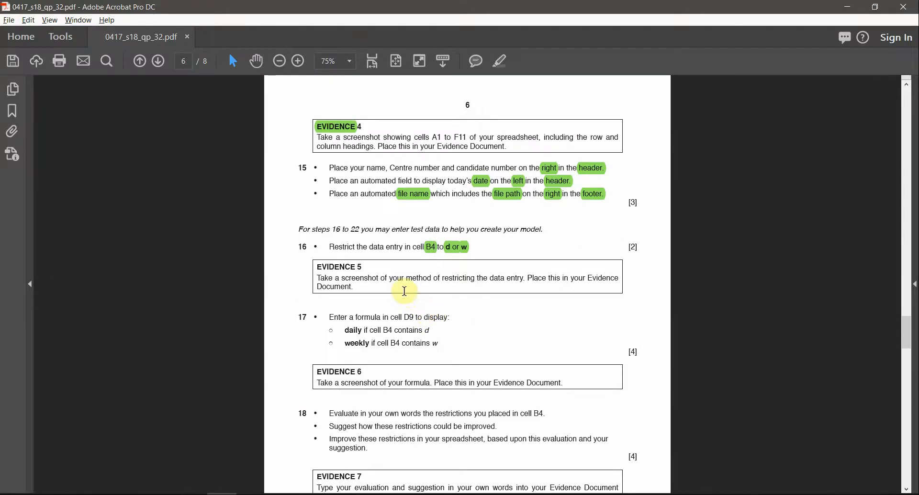
{"action": "scroll", "coordinate": [405, 292], "scroll_direction": "up", "scroll_amount": 2}
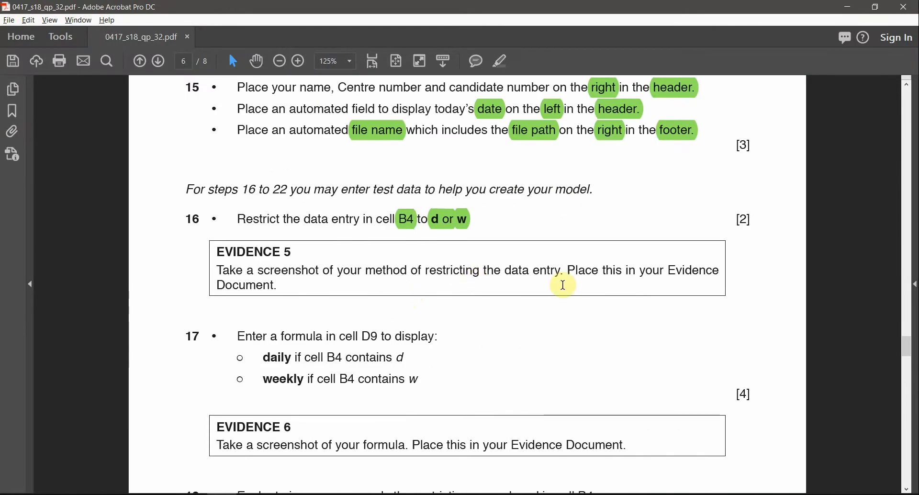
{"action": "key", "text": "alt+Tab"}
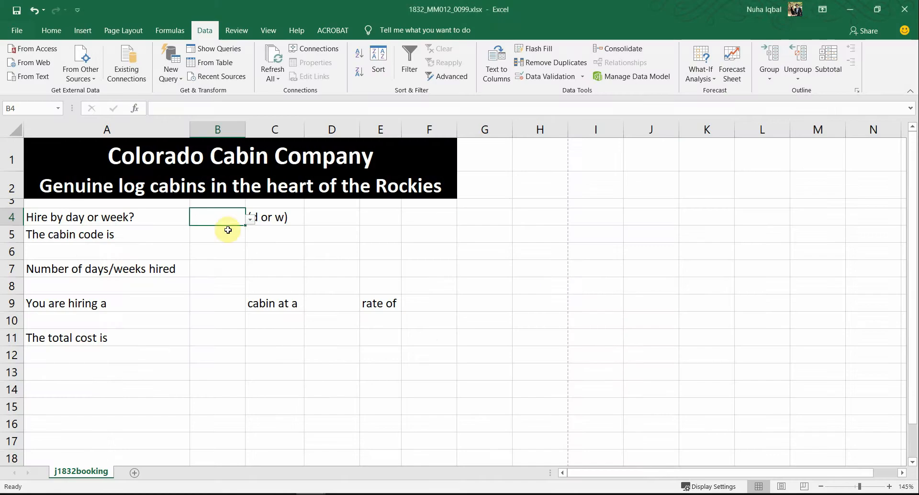
{"action": "left_click", "coordinate": [550, 76]}
{"action": "left_click_drag", "start_coordinate": [507, 201], "coordinate": [408, 184]}
{"action": "key", "text": "super+shift+s"}
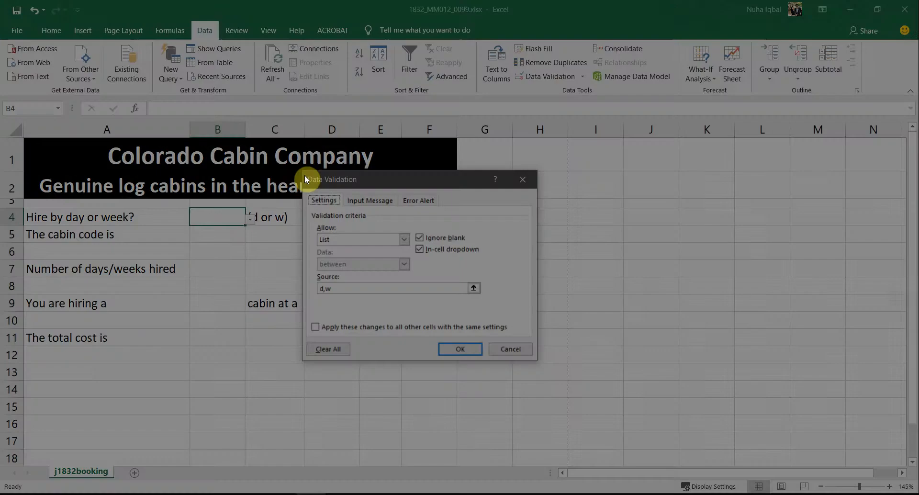
{"action": "left_click_drag", "start_coordinate": [303, 171], "coordinate": [535, 360]}
{"action": "left_click", "coordinate": [472, 349]}
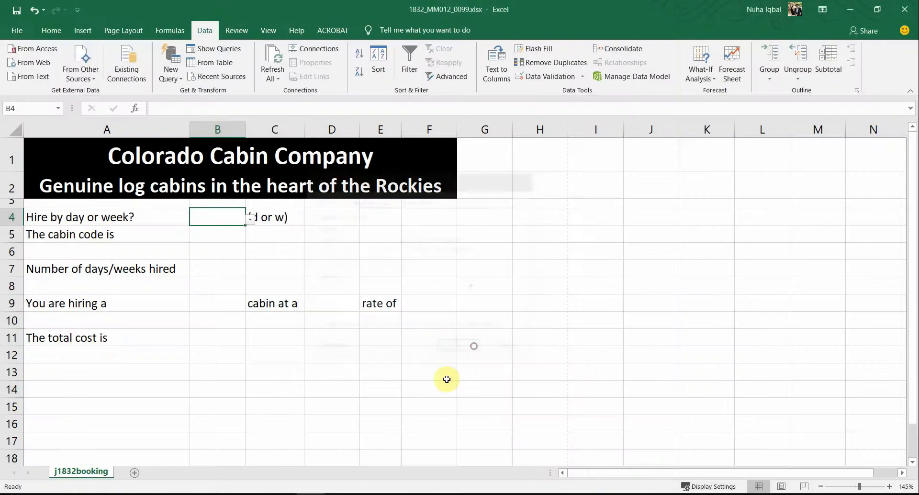
- Switch to the exam paper PDF and highlight the heading "EVIDENCE 5"
{"action": "left_click", "coordinate": [231, 494]}
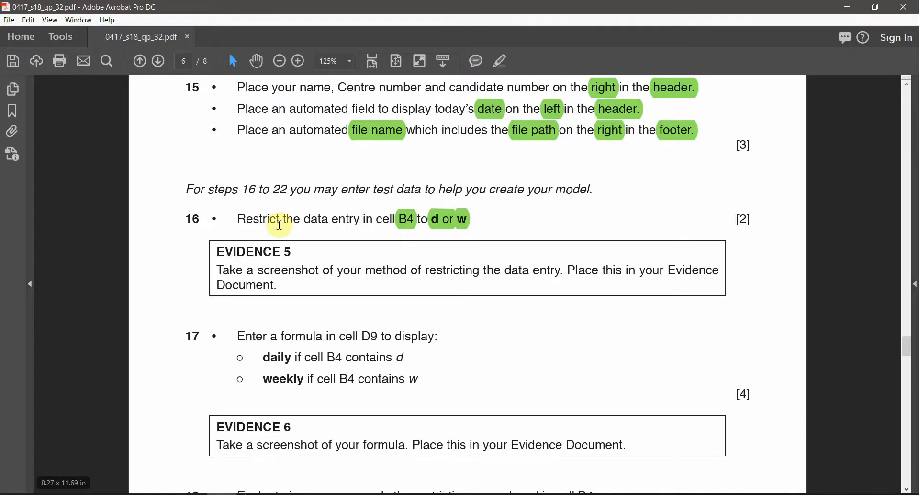
{"action": "triple_click", "coordinate": [274, 249]}
{"action": "left_click", "coordinate": [501, 71]}
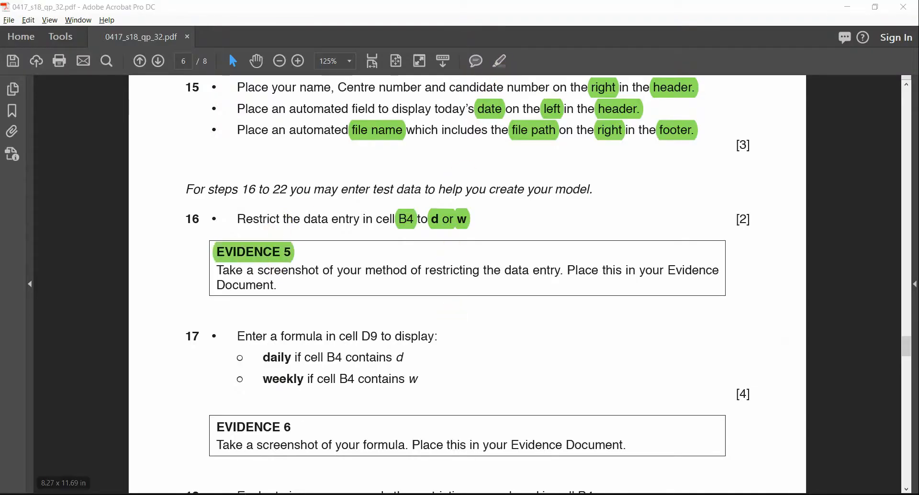
- Paste the Data Validation screenshot under Evidence 5 in the Word evidence document and shrink it to fit on the same page as its heading
{"action": "key", "text": "alt+Tab"}
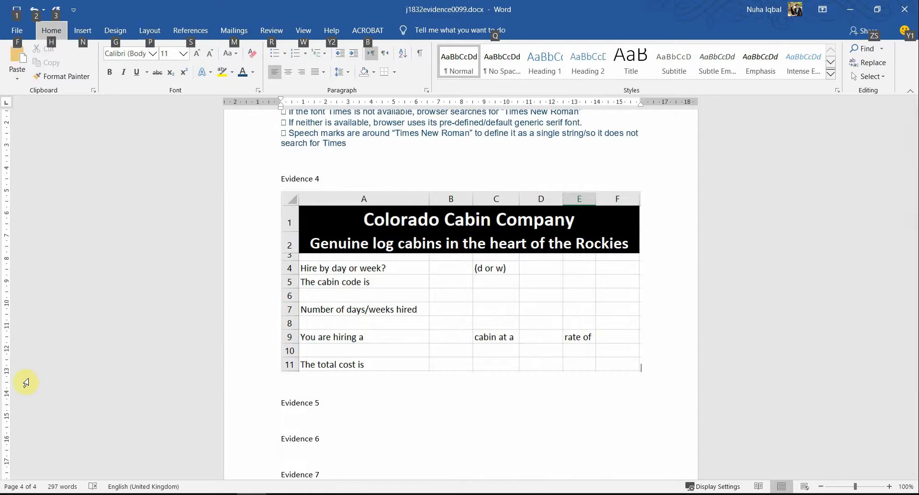
{"action": "left_click", "coordinate": [319, 406]}
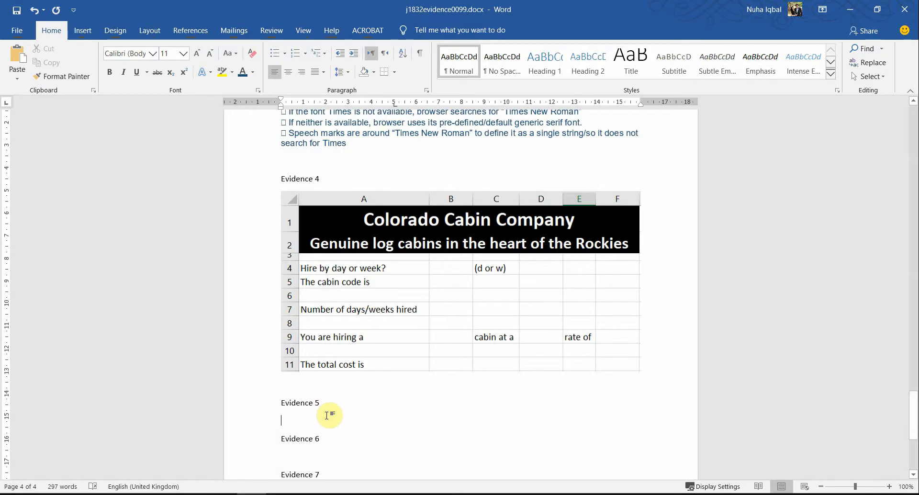
{"action": "key", "text": "ctrl+v"}
{"action": "scroll", "coordinate": [322, 406], "scroll_direction": "down", "scroll_amount": 3}
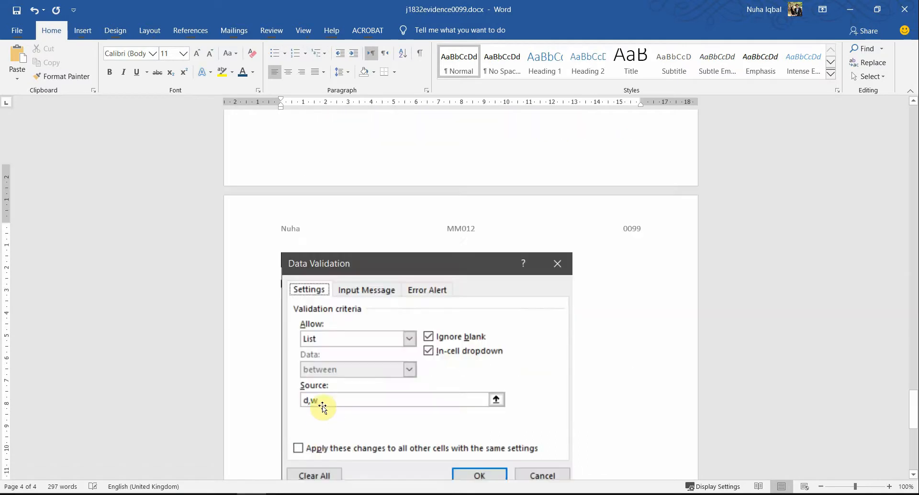
{"action": "left_click", "coordinate": [479, 367]}
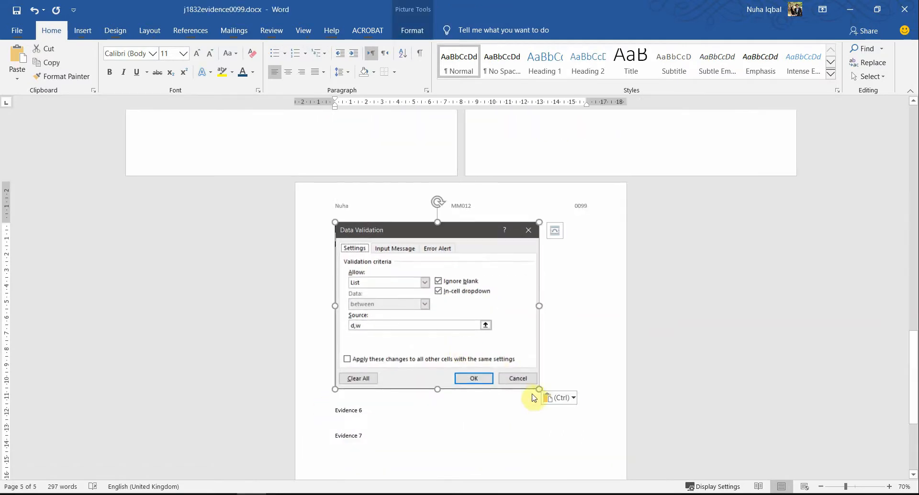
{"action": "left_click_drag", "start_coordinate": [539, 390], "coordinate": [495, 348]}
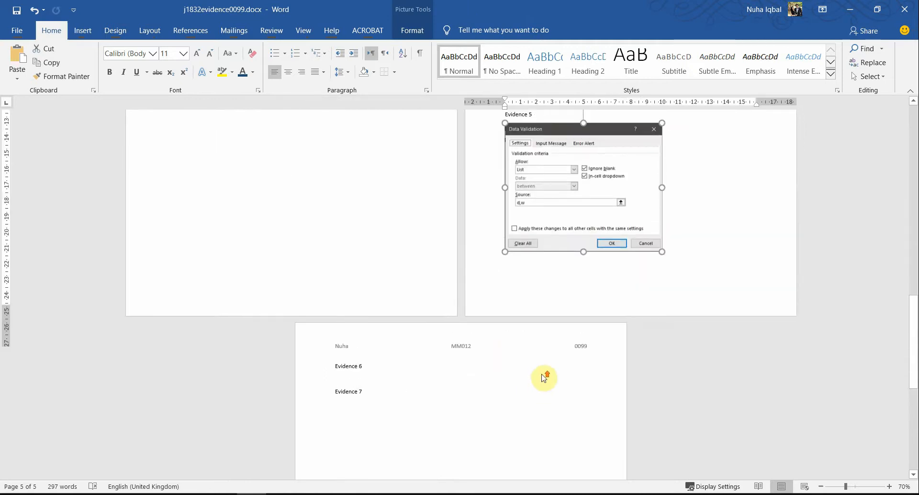
{"action": "left_click", "coordinate": [357, 444]}
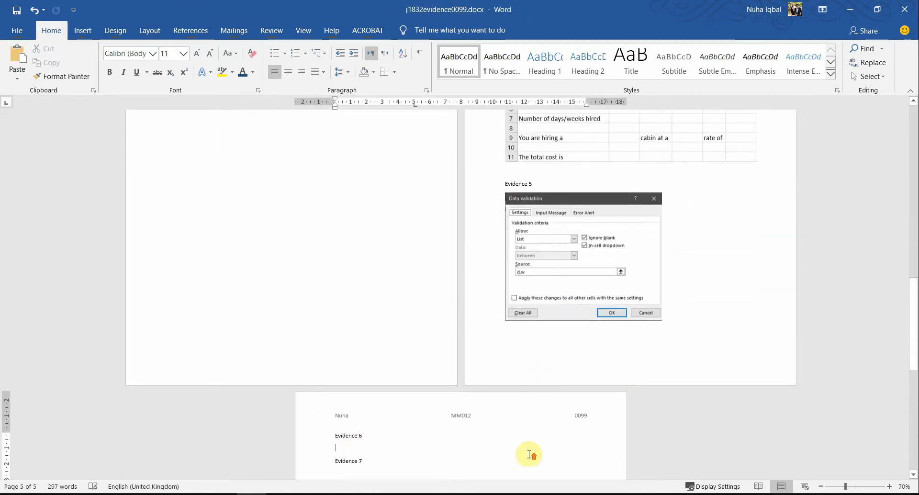
{"action": "scroll", "coordinate": [528, 454], "scroll_direction": "up", "scroll_amount": 4}
{"action": "scroll", "coordinate": [530, 456], "scroll_direction": "down", "scroll_amount": 8}
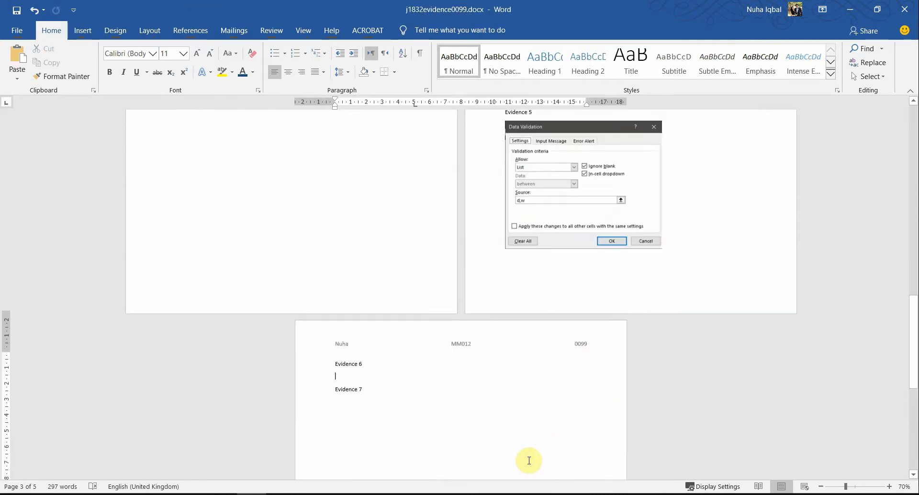
{"action": "scroll", "coordinate": [529, 458], "scroll_direction": "up", "scroll_amount": 5}
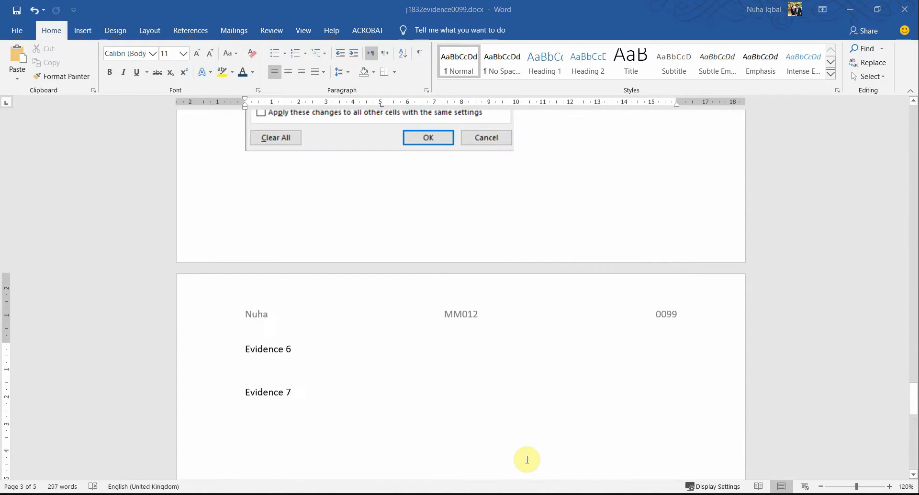
- Switch to the exam paper PDF and highlight the cell reference D9 in question 17
{"action": "key", "text": "alt+Tab"}
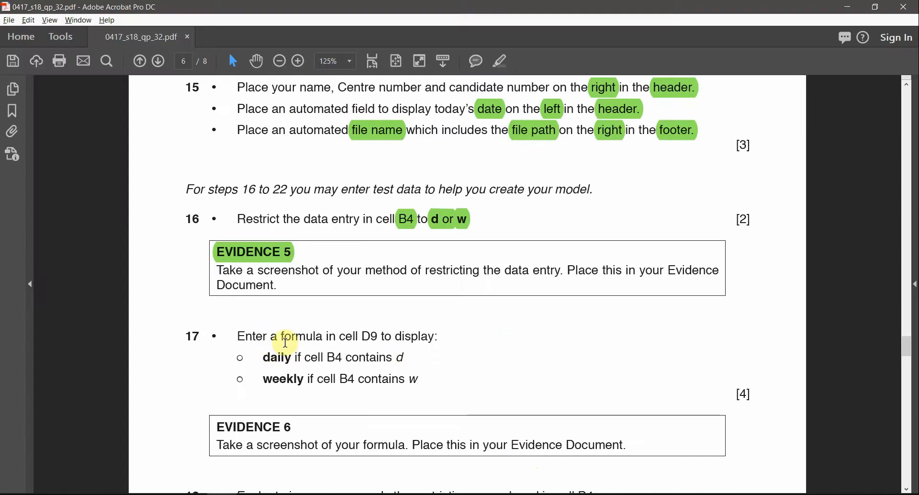
{"action": "double_click", "coordinate": [370, 336]}
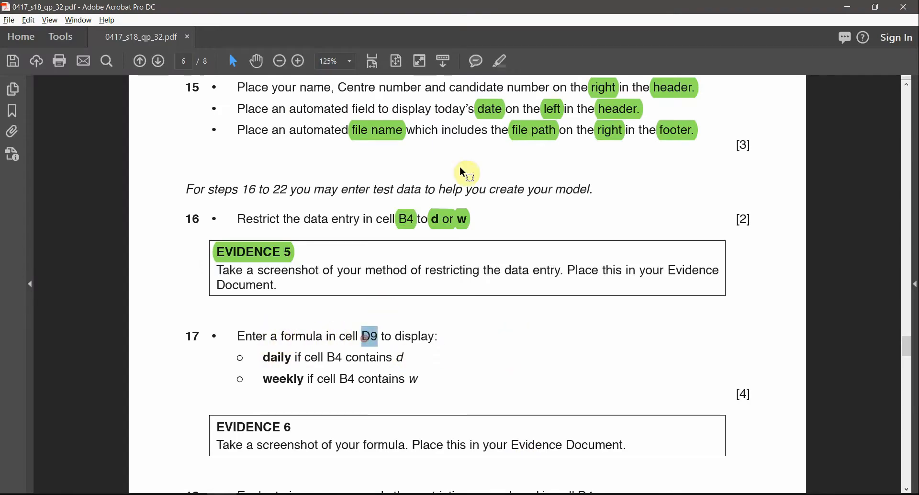
{"action": "left_click", "coordinate": [504, 66]}
- Examine question 17's conditions for displaying daily or weekly, comparing them with the B4 restriction in question 16
{"action": "double_click", "coordinate": [278, 358]}
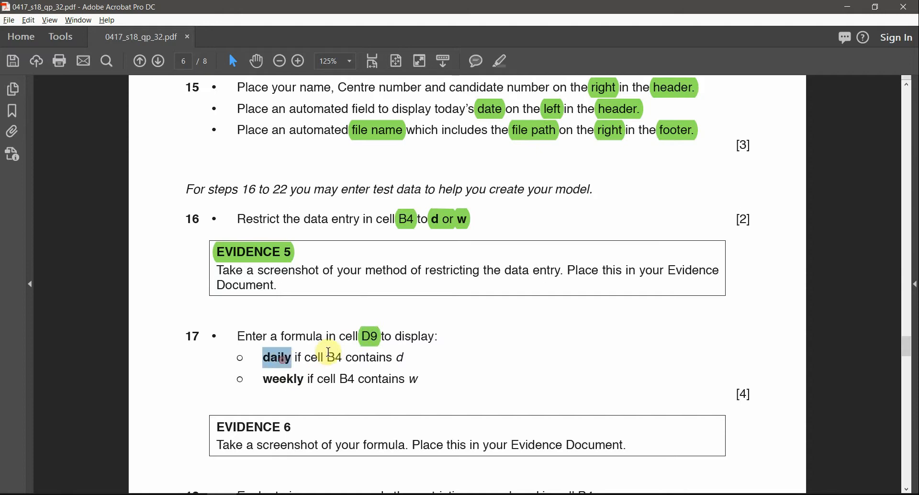
{"action": "left_click", "coordinate": [406, 219]}
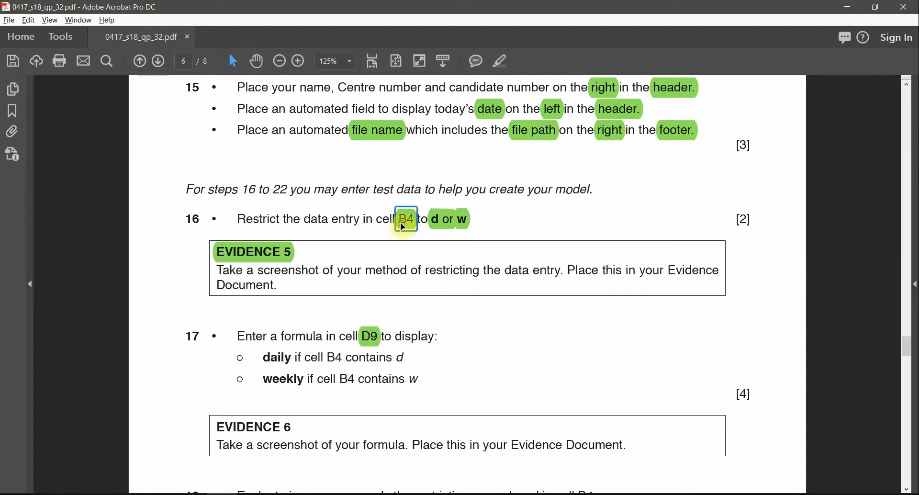
{"action": "left_click", "coordinate": [442, 224]}
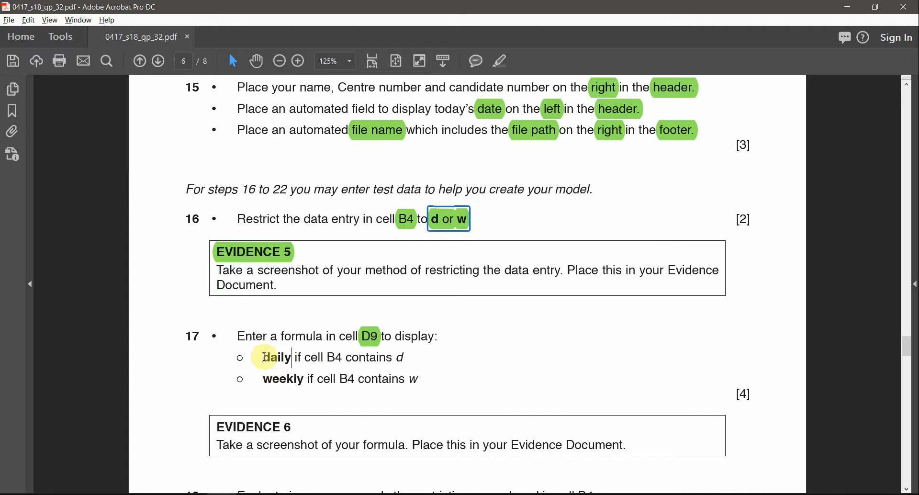
{"action": "left_click_drag", "start_coordinate": [262, 358], "coordinate": [288, 358]}
{"action": "double_click", "coordinate": [335, 358]}
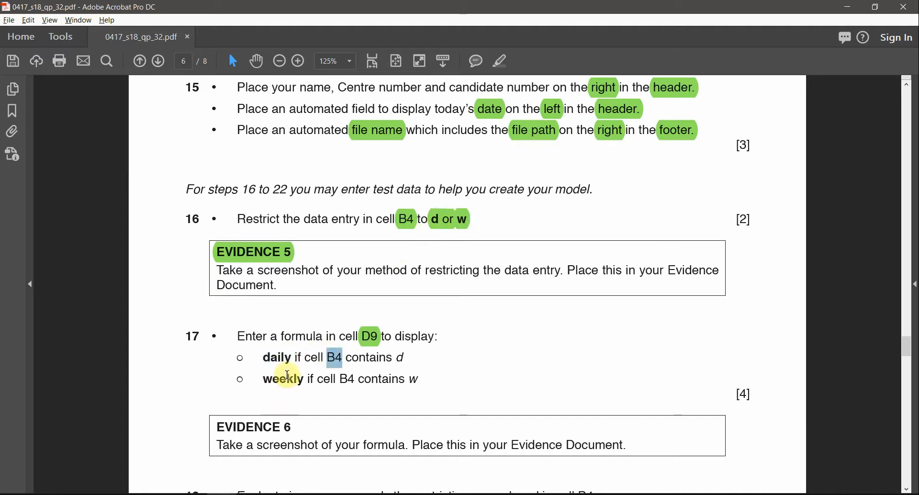
{"action": "left_click_drag", "start_coordinate": [263, 380], "coordinate": [338, 380]}
{"action": "left_click", "coordinate": [346, 379]}
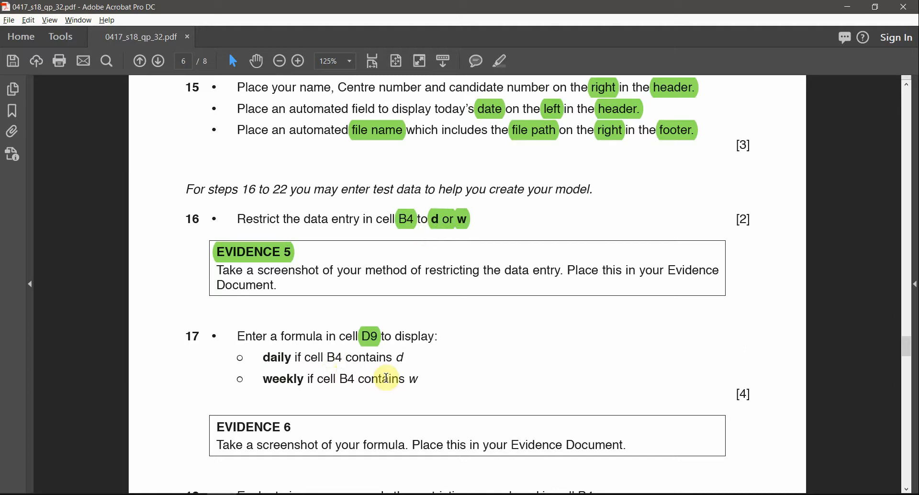
{"action": "double_click", "coordinate": [414, 379]}
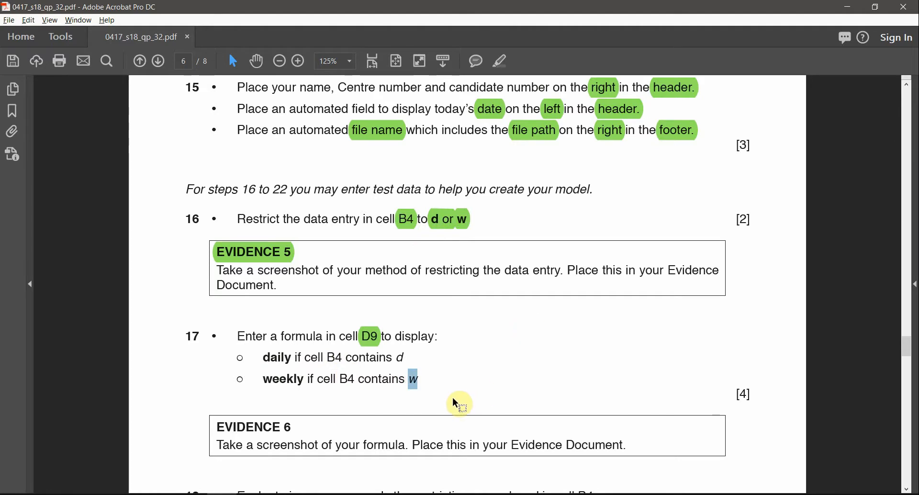
- Select cell D9 in the Excel booking sheet, rechecking question 17's formula instruction in the exam paper PDF
{"action": "key", "text": "alt+Tab"}
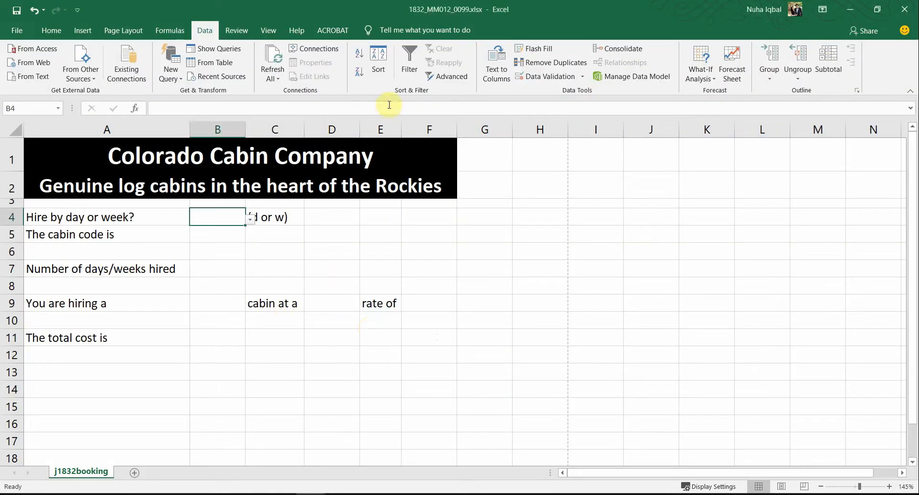
{"action": "left_click", "coordinate": [332, 129]}
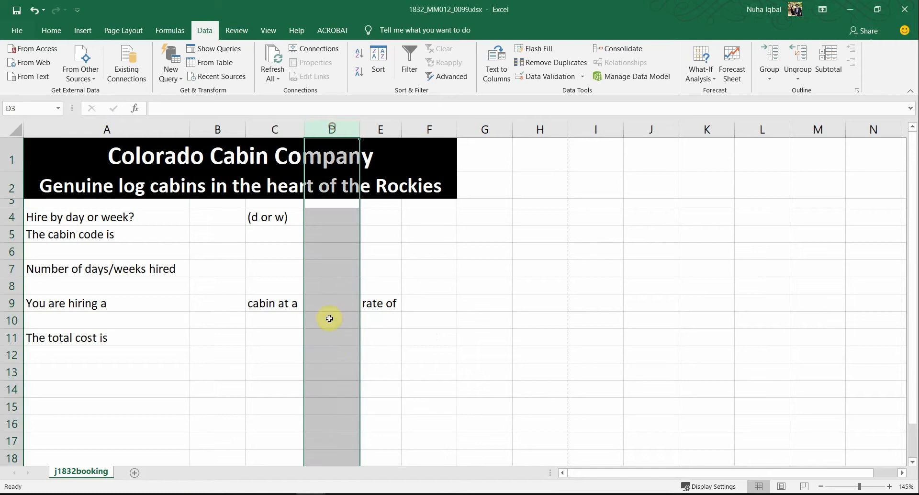
{"action": "left_click", "coordinate": [12, 302]}
{"action": "left_click", "coordinate": [330, 303]}
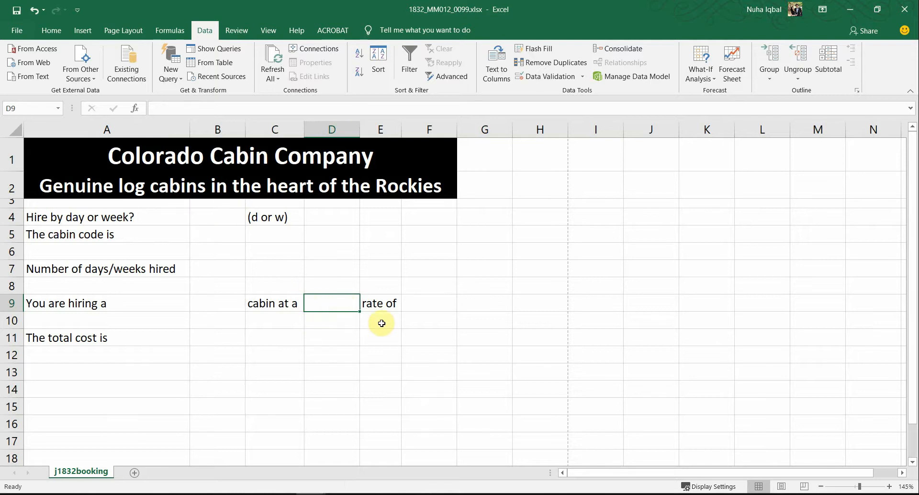
{"action": "key", "text": "alt+Tab"}
{"action": "key", "text": "alt+Tab"}
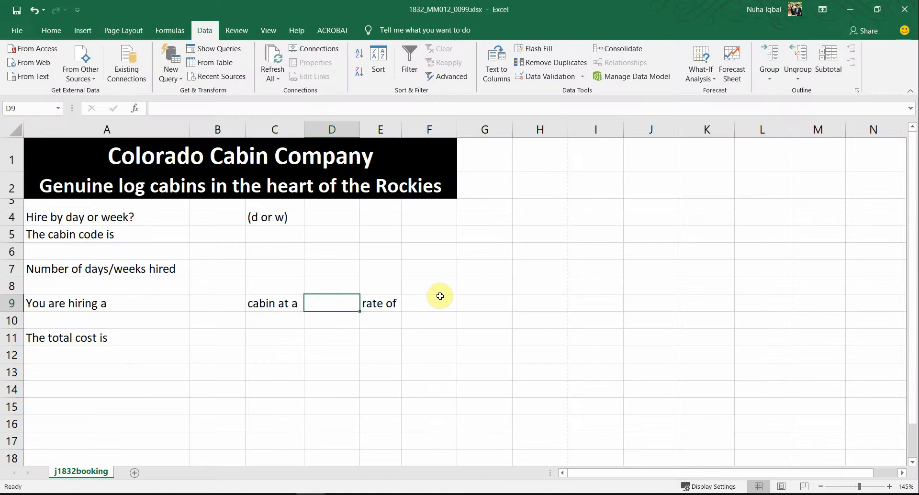
{"action": "key", "text": "alt+Tab"}
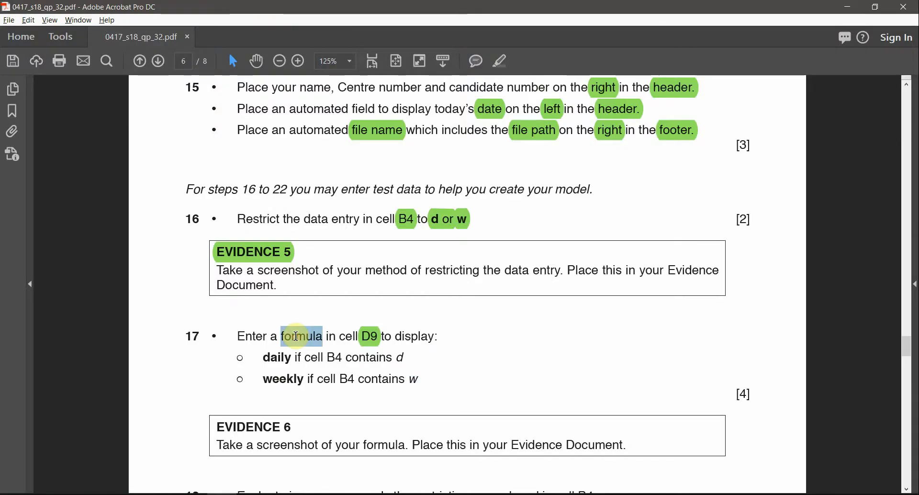
{"action": "key", "text": "alt+Tab"}
- Enter the formula =IF(B4="d","daily","weekly") in cell D9
{"action": "type", "text": "="}
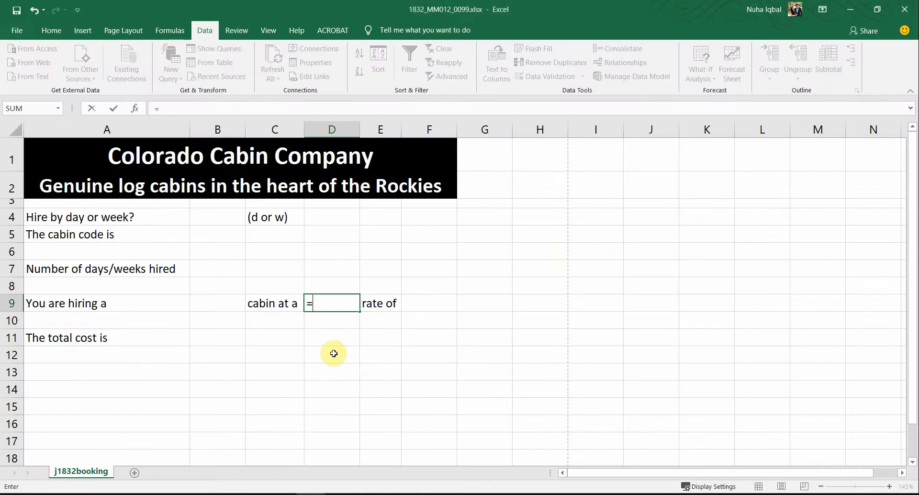
{"action": "type", "text": "if("}
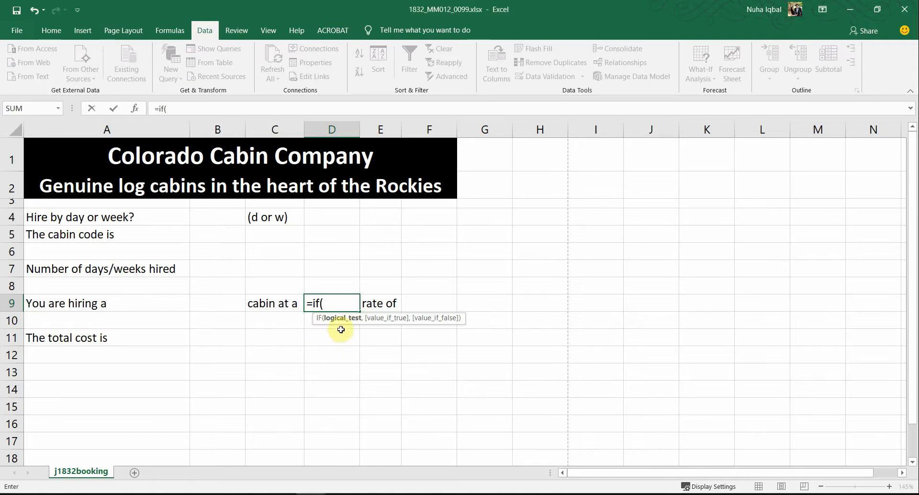
{"action": "left_click", "coordinate": [208, 218]}
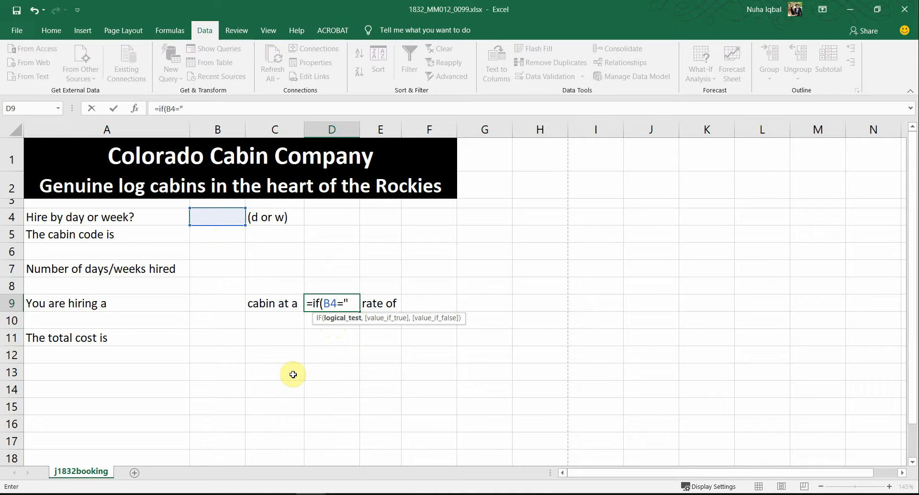
{"action": "type", "text": "=\"daily"}
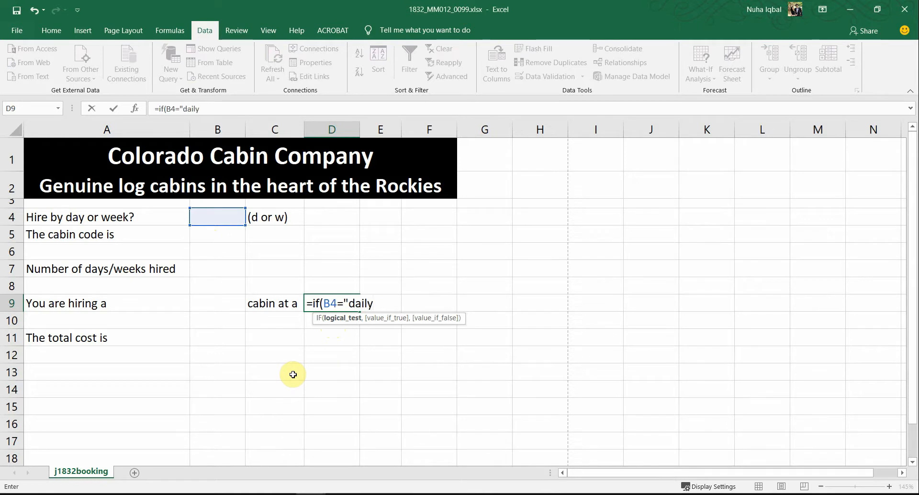
{"action": "type", "text": "\","}
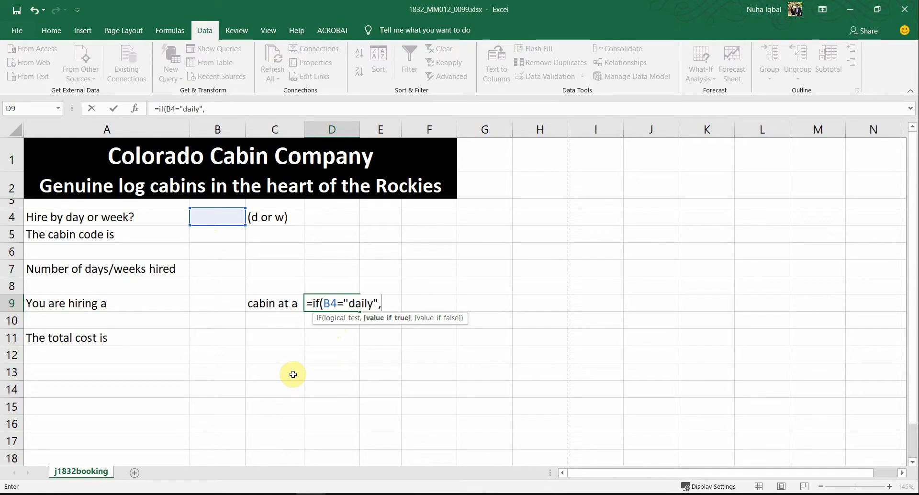
{"action": "key", "text": "BackSpace"}
{"action": "key", "text": "BackSpace"}
{"action": "key", "text": "BackSpace"}
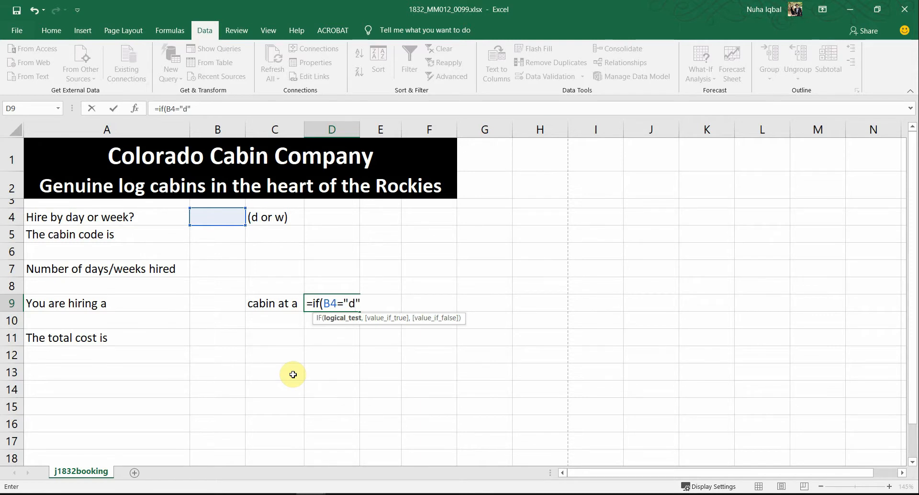
{"action": "type", "text": ",\"da"}
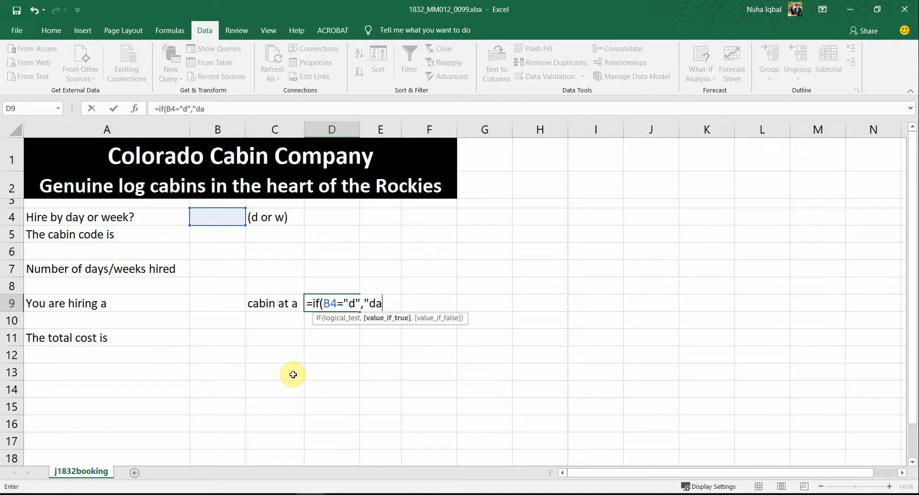
{"action": "type", "text": "ily\",\"weekly\""}
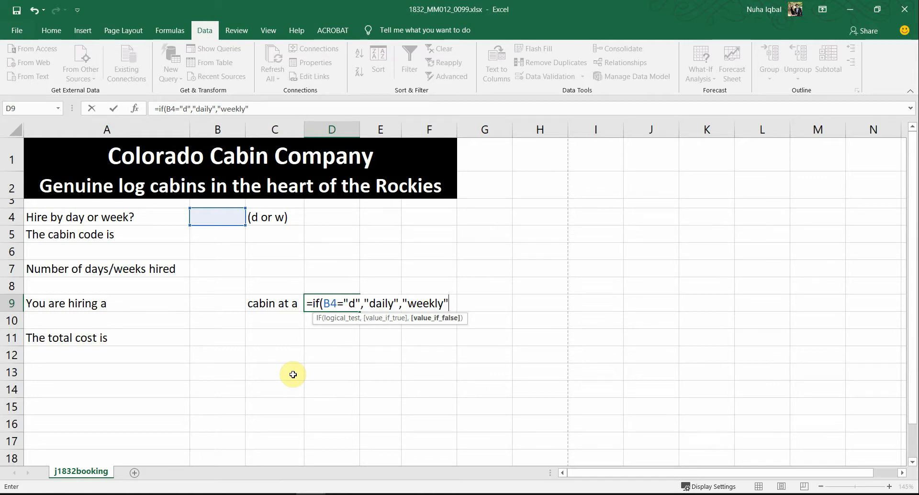
{"action": "key", "text": "Return"}
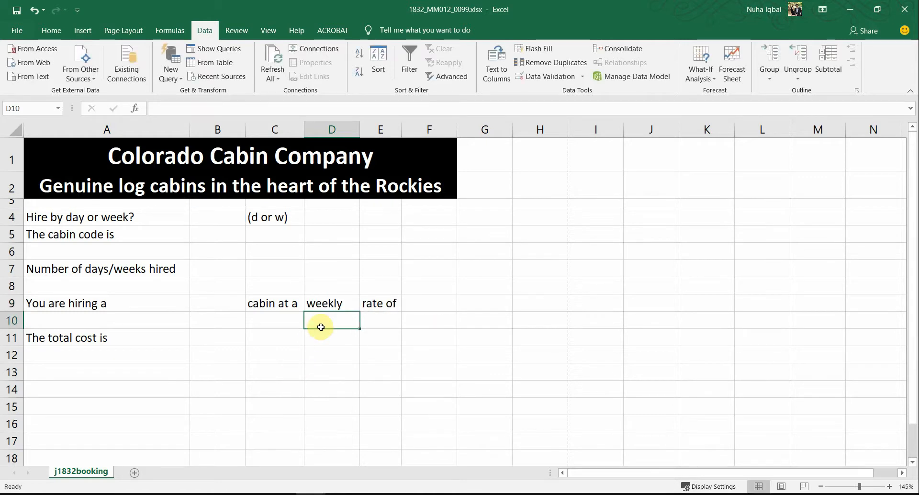
- Test D9's formula by entering d and then w in cell B4, checking D9 each time
{"action": "left_click", "coordinate": [338, 305]}
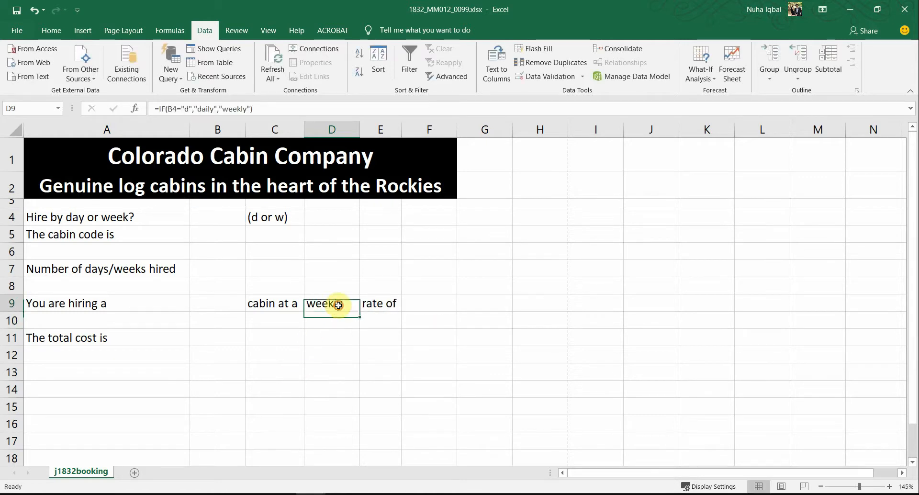
{"action": "left_click", "coordinate": [216, 218]}
{"action": "type", "text": "d"}
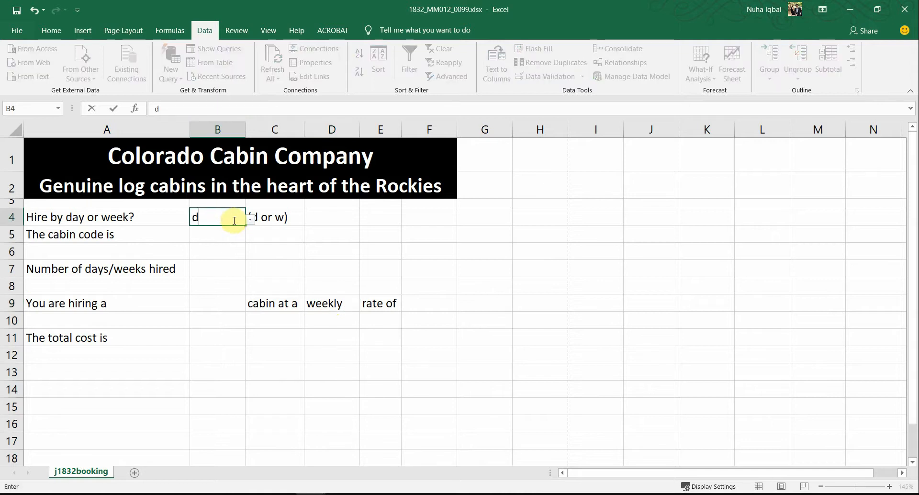
{"action": "left_click", "coordinate": [247, 242]}
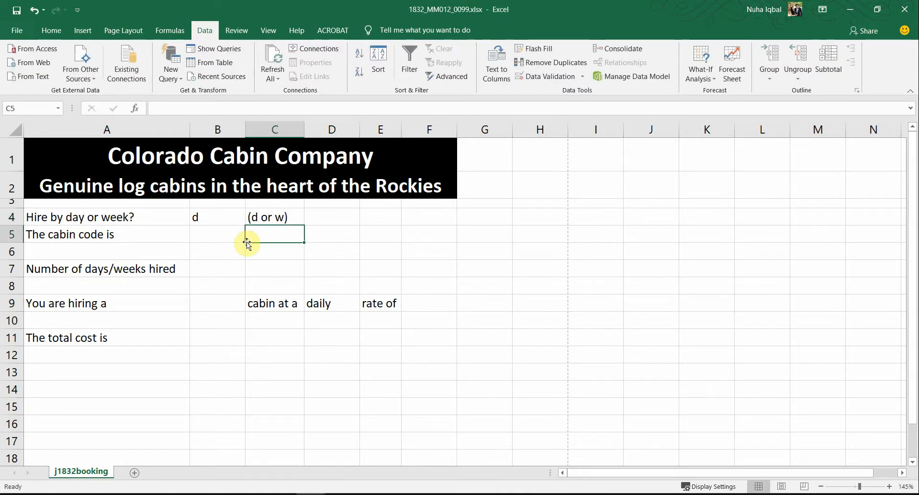
{"action": "left_click", "coordinate": [324, 307]}
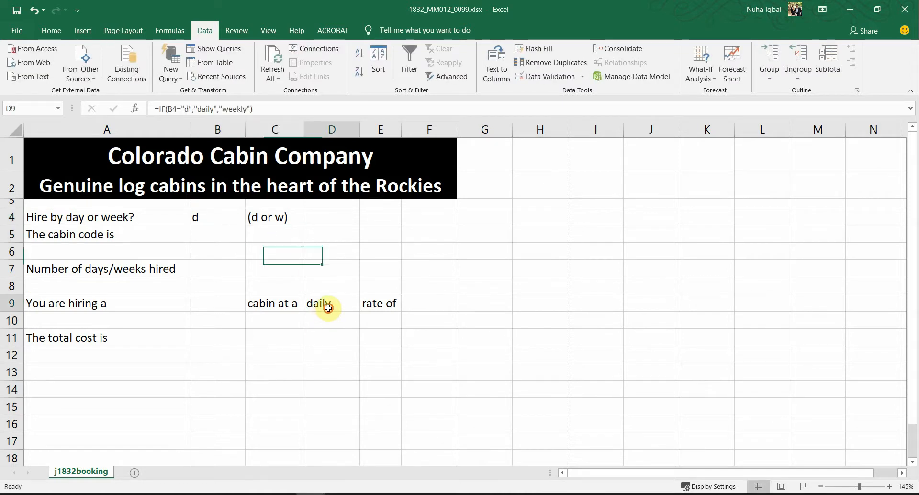
{"action": "left_click", "coordinate": [225, 217]}
{"action": "type", "text": "w"}
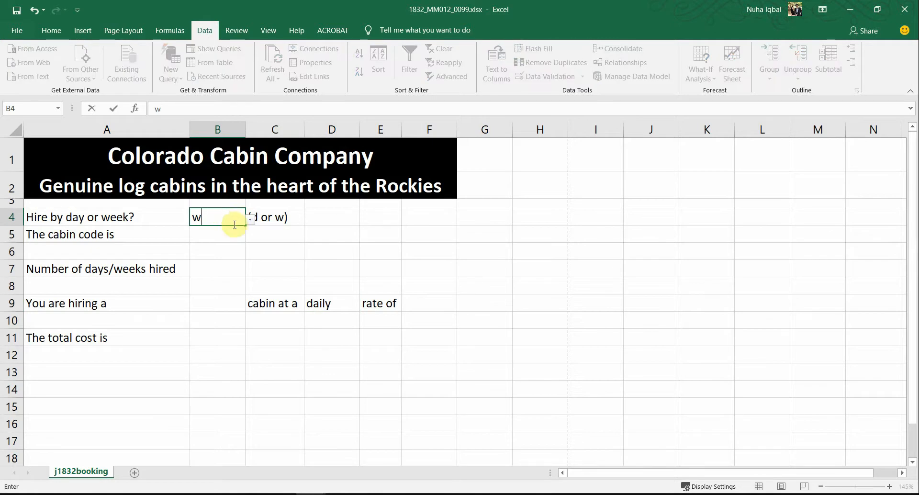
{"action": "left_click", "coordinate": [292, 290]}
{"action": "left_click", "coordinate": [333, 305]}
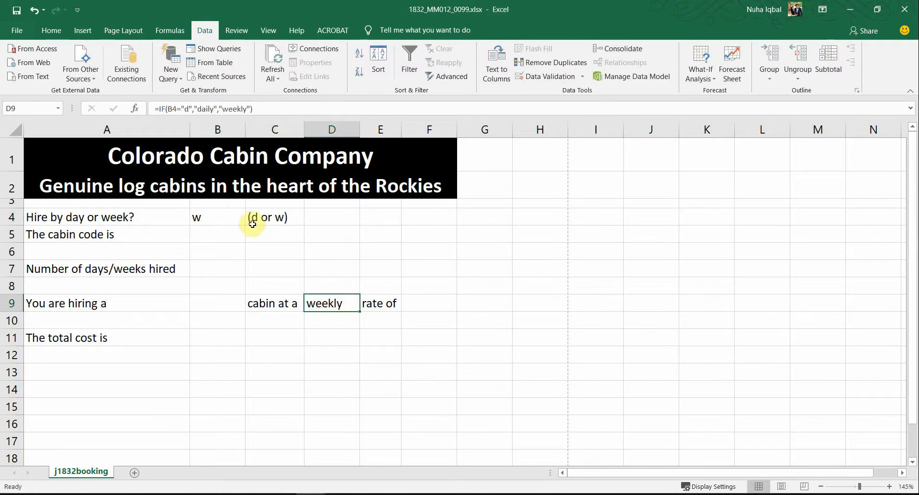
- Choose d from cell B4's list to retest D9's formula, then clear B4 and check D9 again
{"action": "left_click", "coordinate": [238, 219]}
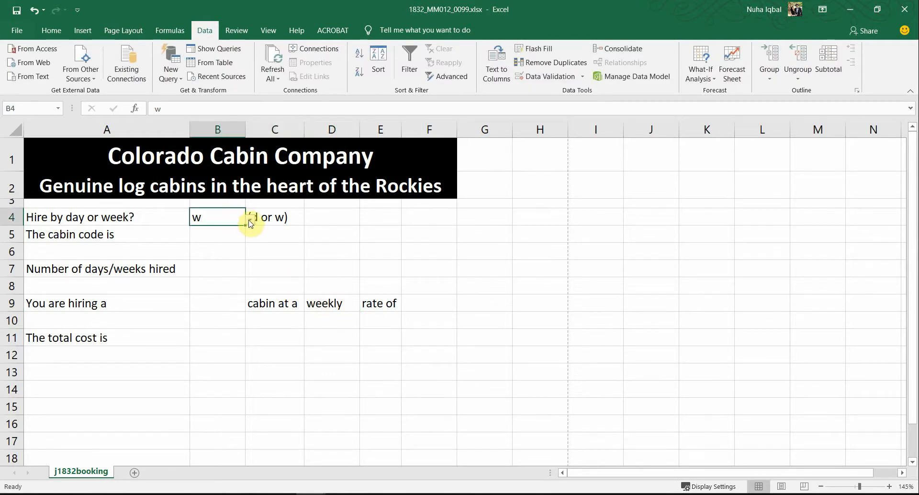
{"action": "left_click", "coordinate": [250, 219]}
{"action": "left_click", "coordinate": [220, 230]}
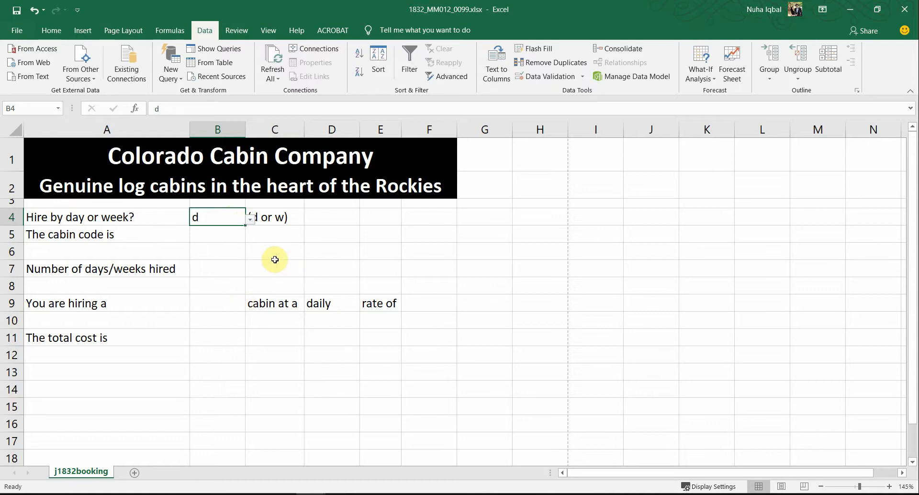
{"action": "left_click", "coordinate": [227, 230]}
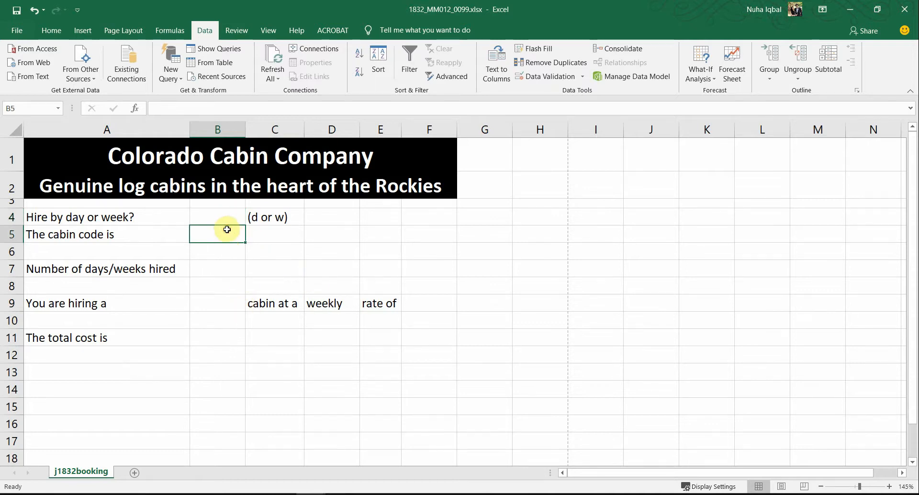
{"action": "left_click", "coordinate": [228, 216]}
{"action": "left_click", "coordinate": [343, 302]}
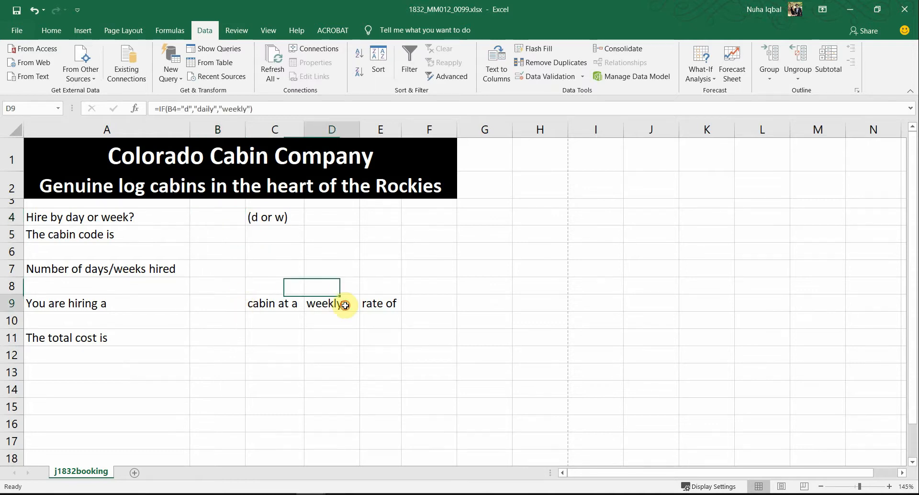
- Test cell B4's data restriction by entering p, dismiss the rejected entry and check D9
{"action": "left_click", "coordinate": [212, 217]}
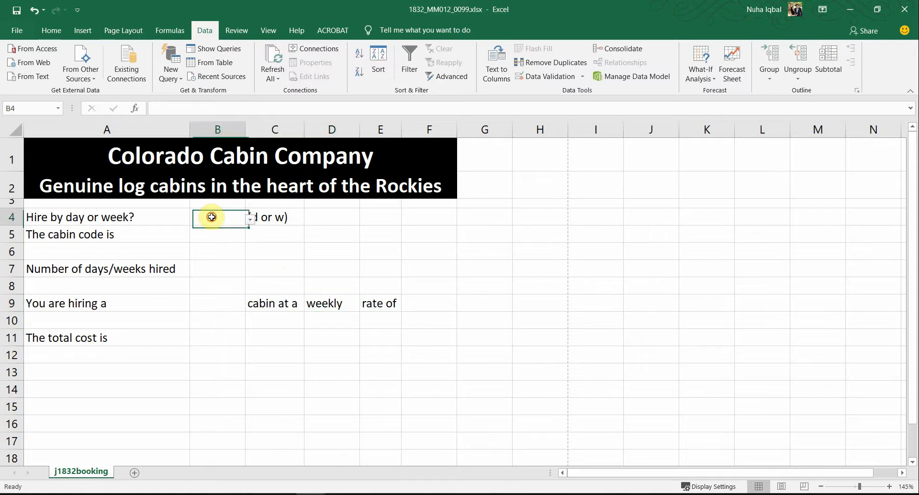
{"action": "type", "text": "p"}
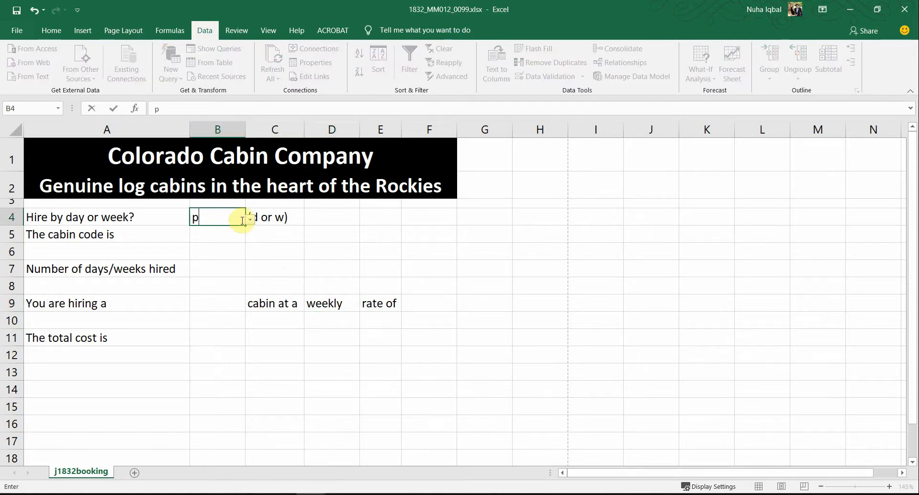
{"action": "key", "text": "Return"}
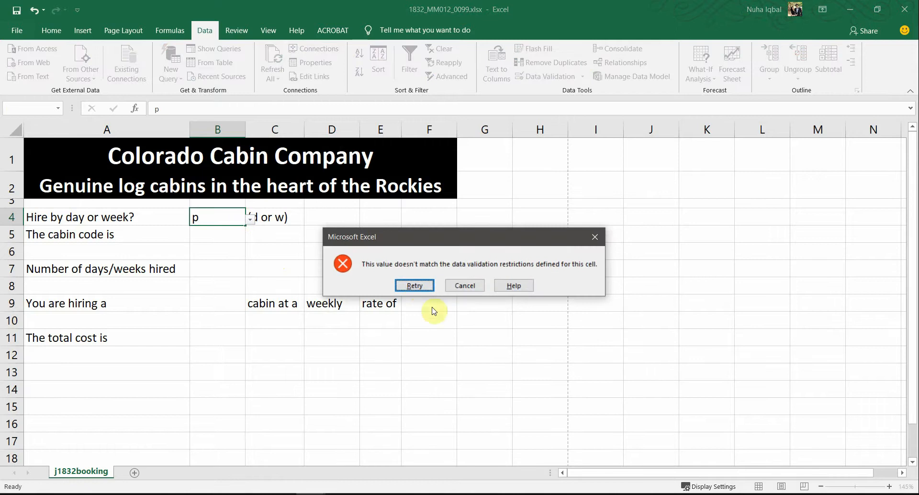
{"action": "left_click", "coordinate": [593, 243]}
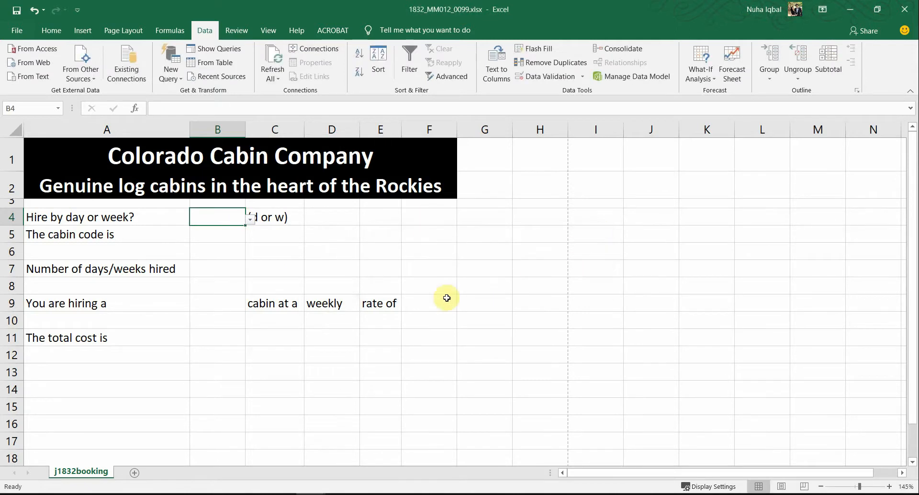
{"action": "left_click", "coordinate": [345, 305]}
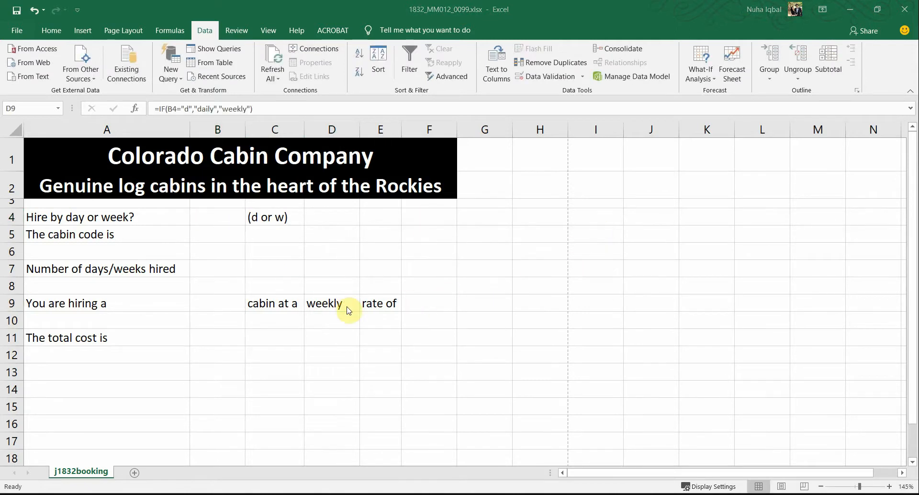
- Check the Evidence 6 instruction in the exam paper PDF and open D9's formula for editing in the Excel booking sheet
{"action": "key", "text": "alt+Tab"}
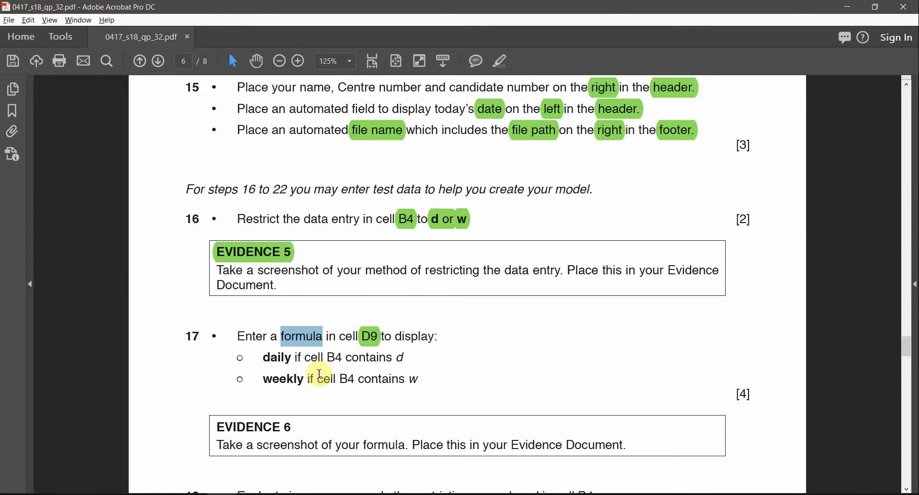
{"action": "scroll", "coordinate": [318, 374], "scroll_direction": "down", "scroll_amount": 1}
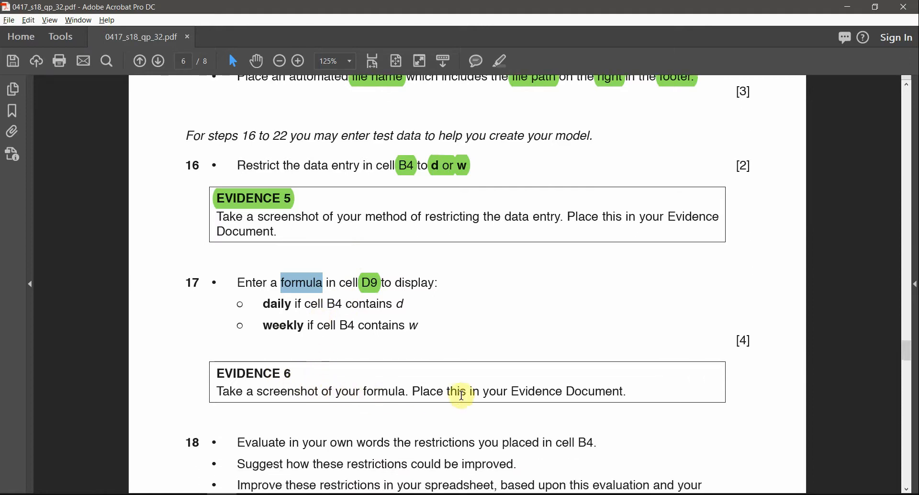
{"action": "key", "text": "alt+Tab"}
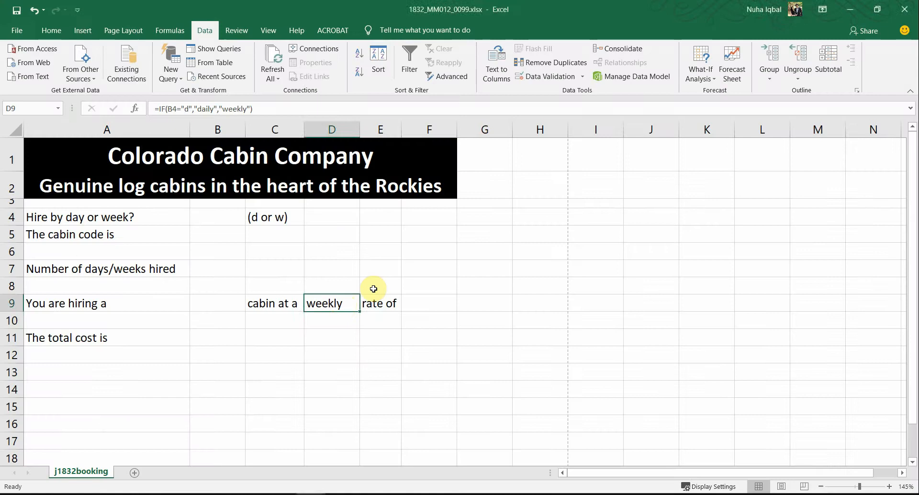
{"action": "double_click", "coordinate": [327, 303]}
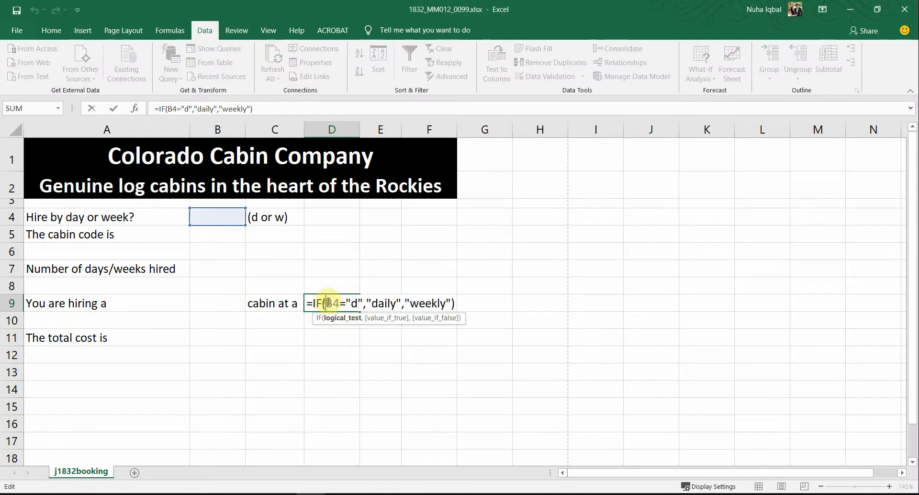
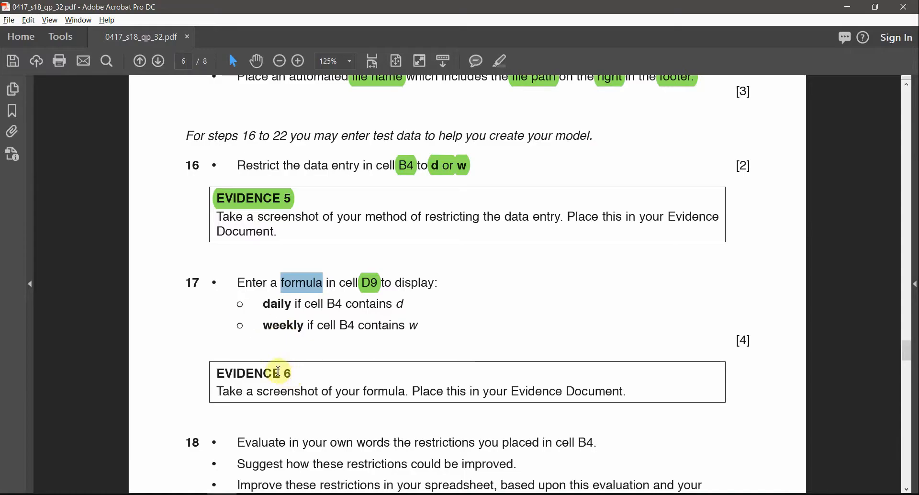
- Highlight the EVIDENCE 6 heading in the exam paper PDF and paste the D9 formula screenshot under Evidence 6 in the Word evidence document
{"action": "triple_click", "coordinate": [278, 372]}
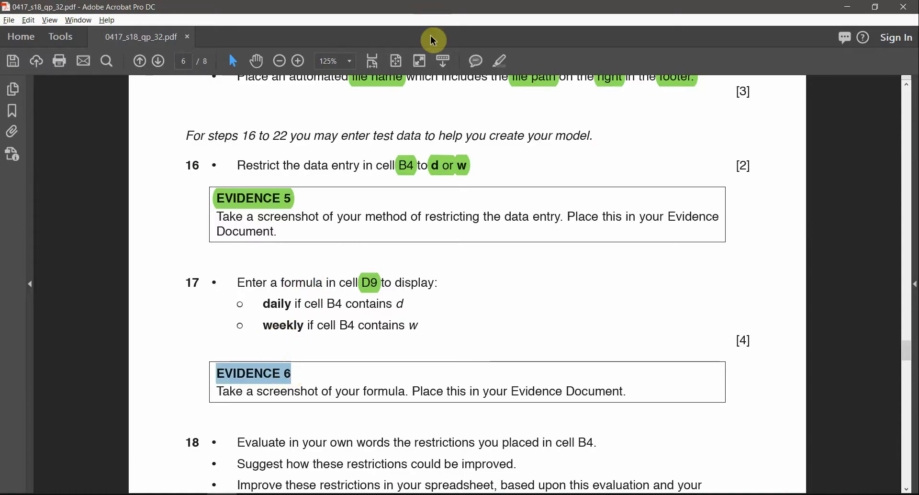
{"action": "left_click", "coordinate": [501, 60]}
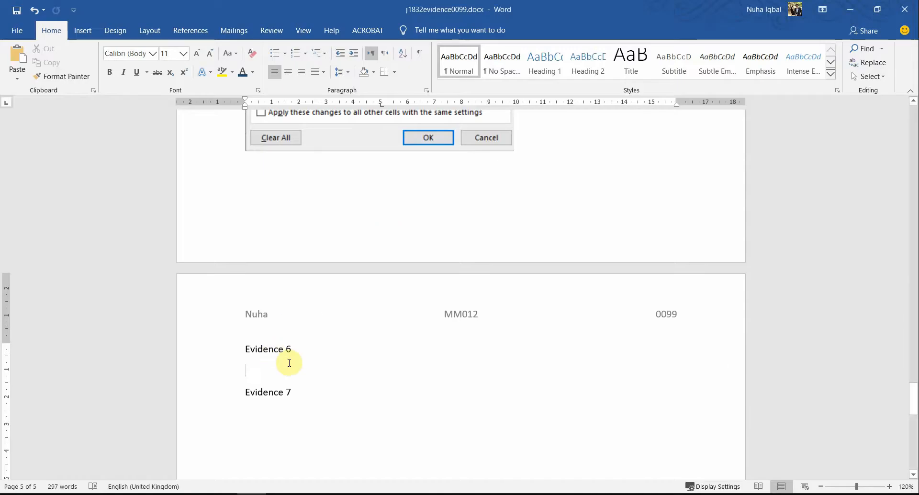
{"action": "key", "text": "ctrl+v"}
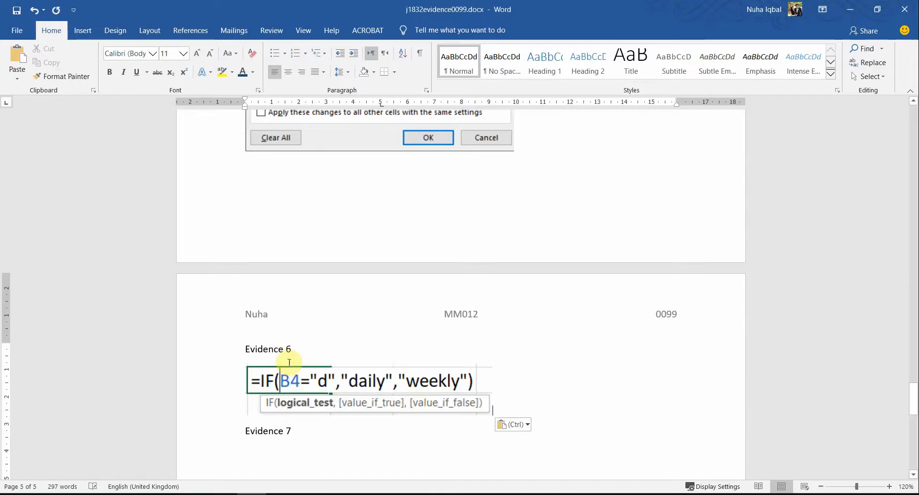
{"action": "scroll", "coordinate": [291, 362], "scroll_direction": "down", "scroll_amount": 3}
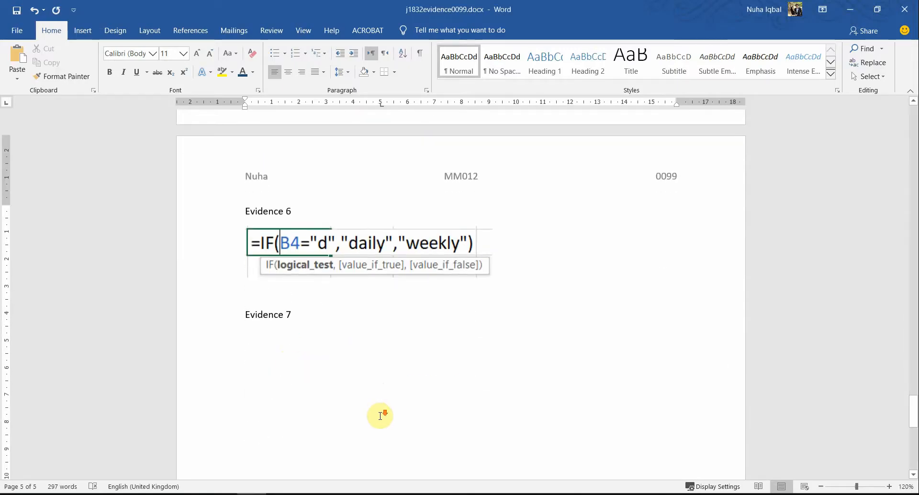
- Read question 18's instructions about the restrictions in cell B4 in the exam paper PDF
{"action": "scroll", "coordinate": [380, 417], "scroll_direction": "down", "scroll_amount": 1}
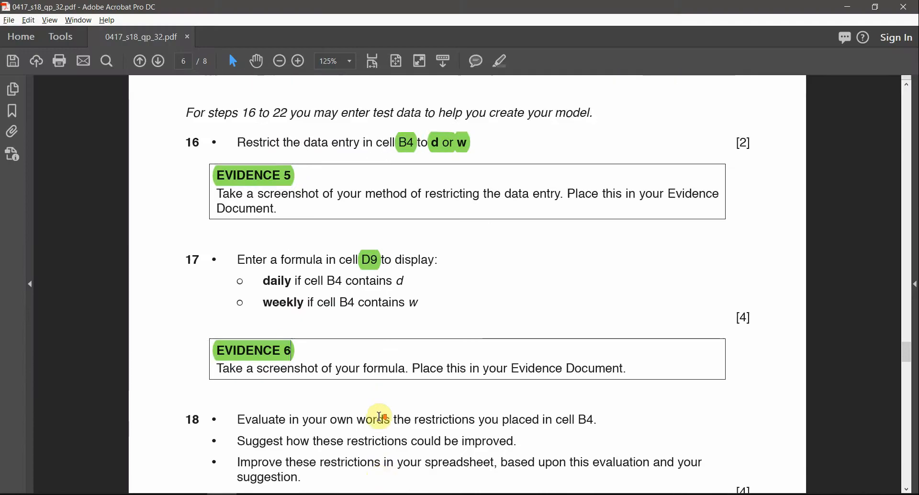
{"action": "scroll", "coordinate": [379, 414], "scroll_direction": "down", "scroll_amount": 3}
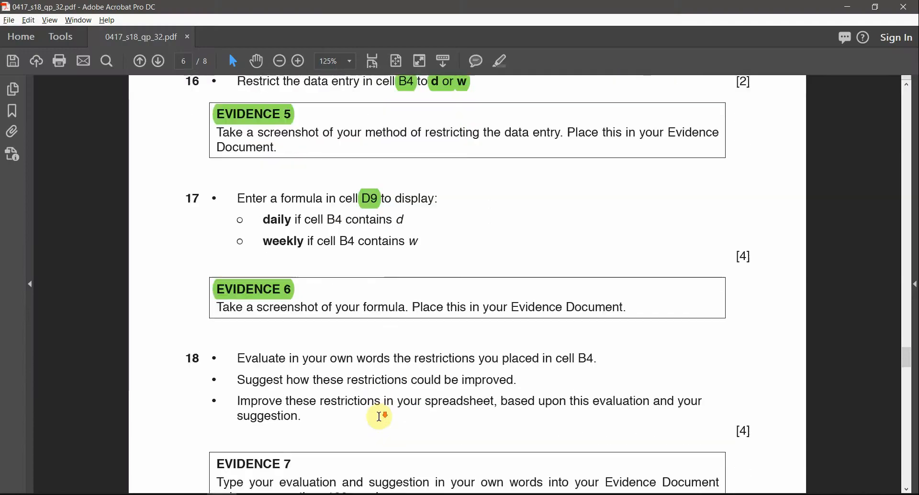
{"action": "scroll", "coordinate": [382, 421], "scroll_direction": "up", "scroll_amount": 1}
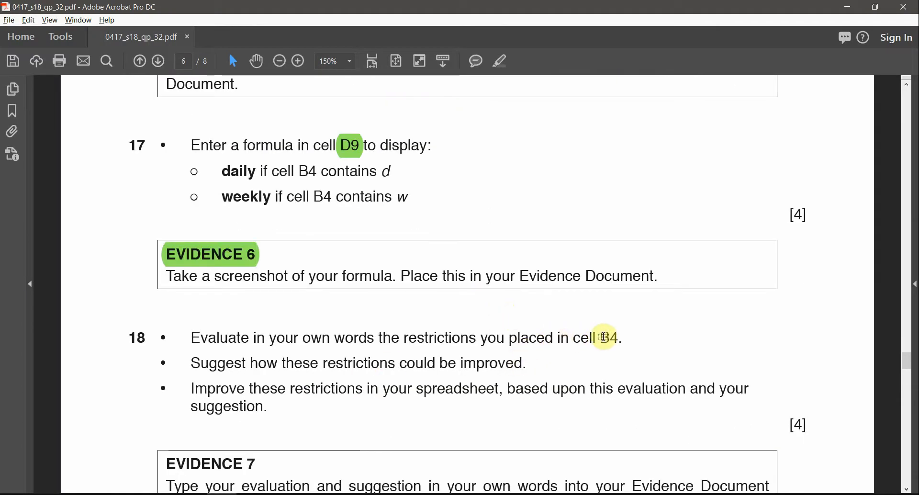
- Leave D9's formula unedited in the Excel booking sheet, choose d from cell B4's list and check D9
{"action": "key", "text": "alt+Tab"}
{"action": "key", "text": "alt+Tab"}
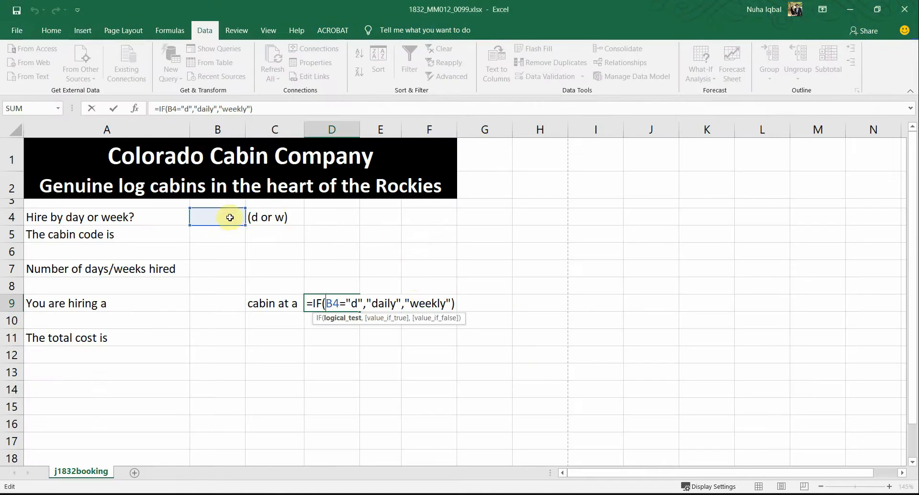
{"action": "left_click", "coordinate": [230, 217]}
{"action": "key", "text": "Escape"}
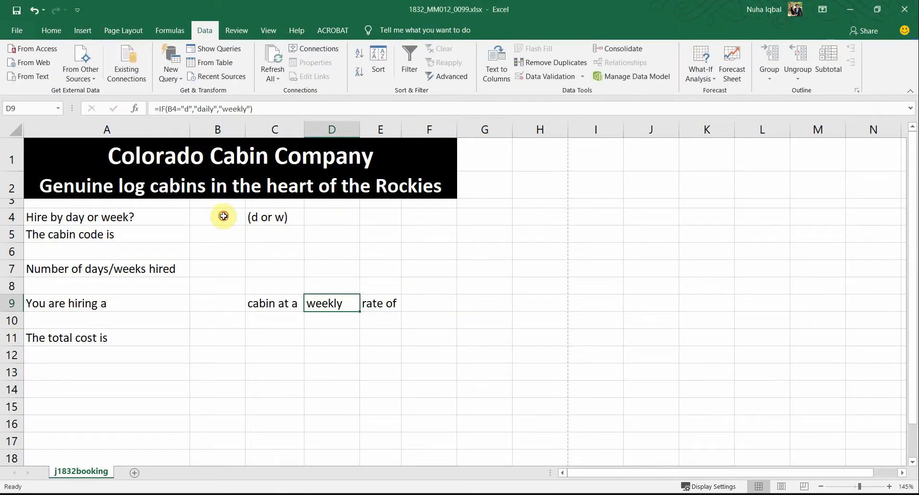
{"action": "left_click", "coordinate": [224, 216]}
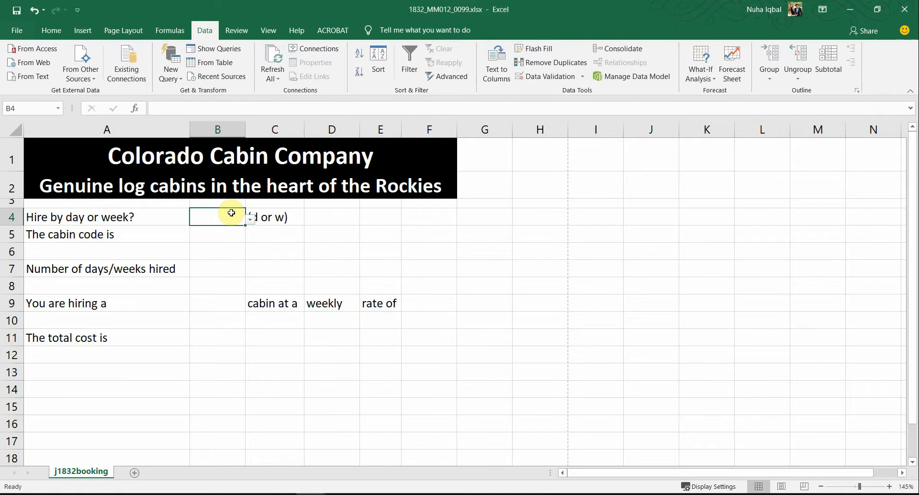
{"action": "left_click", "coordinate": [250, 218]}
{"action": "left_click", "coordinate": [225, 229]}
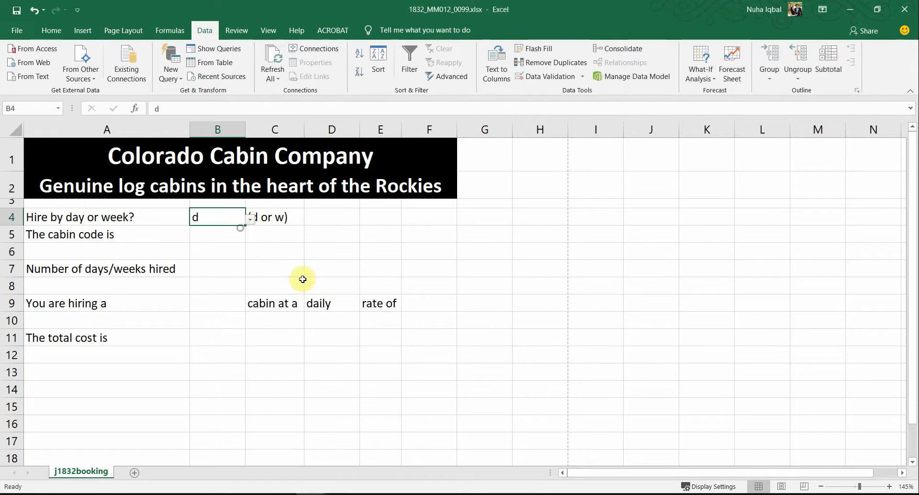
{"action": "left_click", "coordinate": [330, 303]}
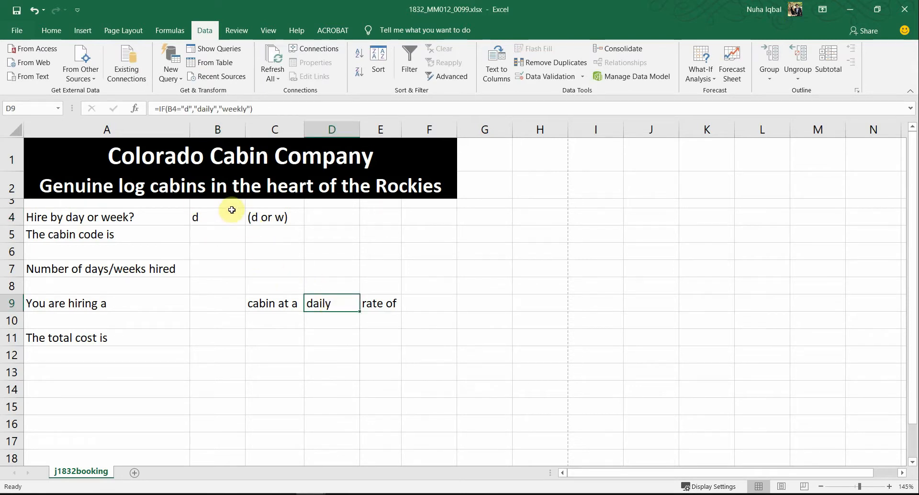
- Examine question 18 and the Evidence 7 requirements in the exam paper PDF and return to the Excel booking sheet
{"action": "key", "text": "alt+Tab"}
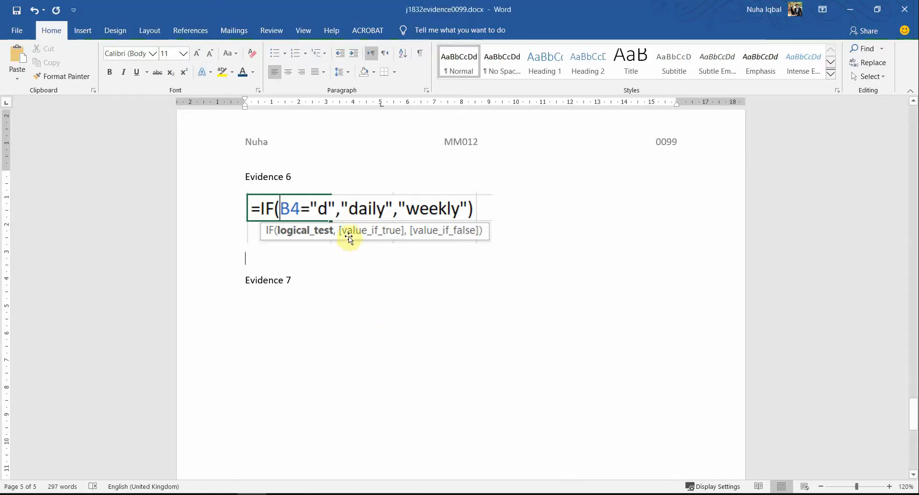
{"action": "key", "text": "alt+Tab"}
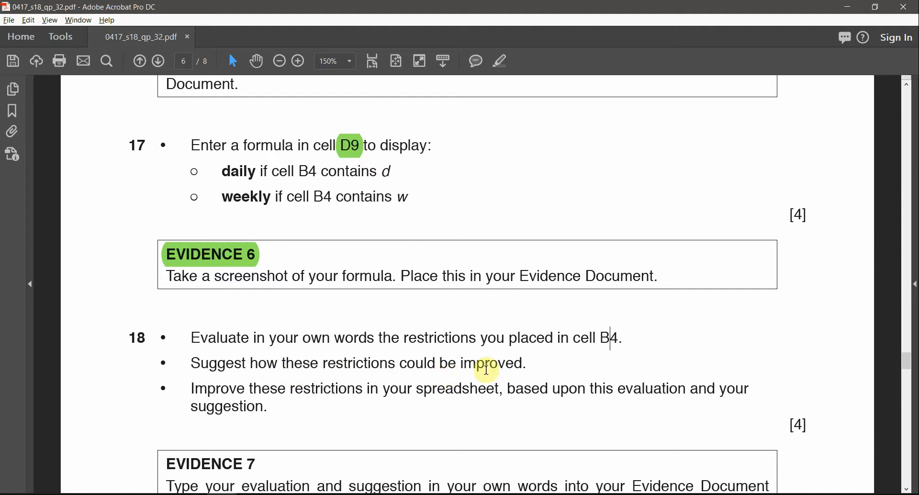
{"action": "scroll", "coordinate": [365, 380], "scroll_direction": "down", "scroll_amount": 1}
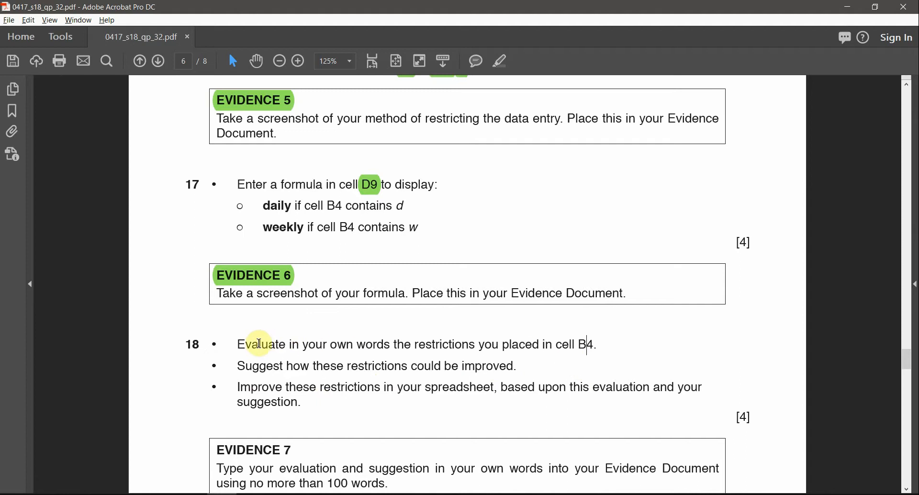
{"action": "left_click_drag", "start_coordinate": [254, 345], "coordinate": [407, 345]}
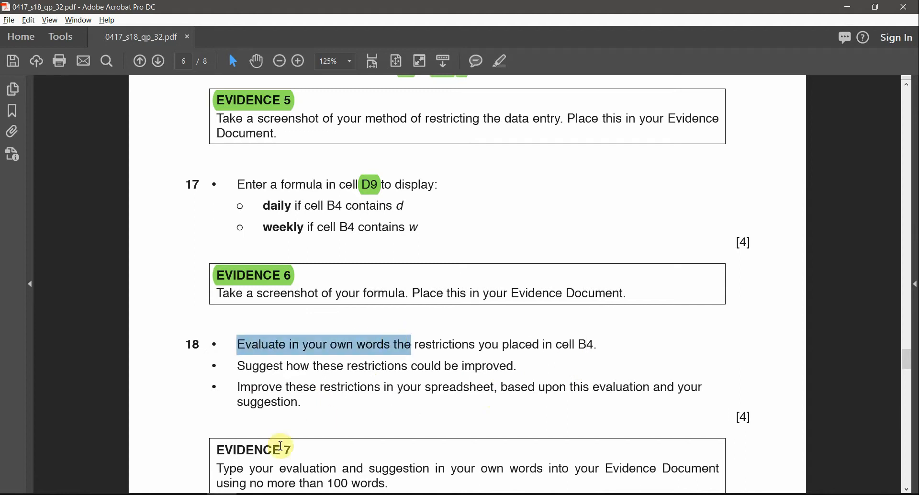
{"action": "left_click_drag", "start_coordinate": [253, 388], "coordinate": [381, 388]}
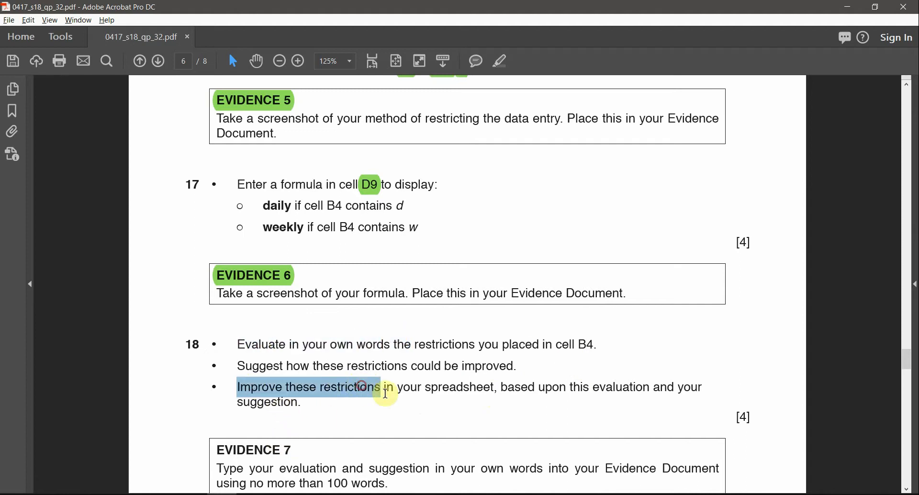
{"action": "scroll", "coordinate": [420, 421], "scroll_direction": "down", "scroll_amount": 1}
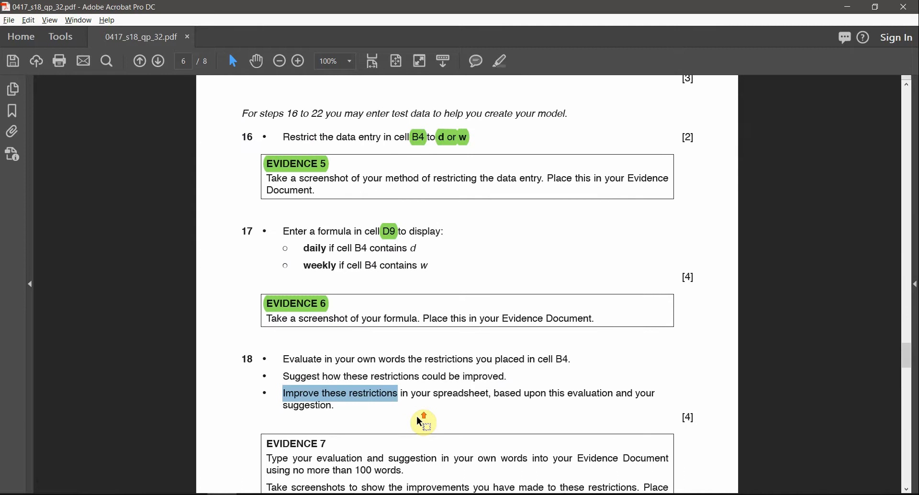
{"action": "scroll", "coordinate": [424, 422], "scroll_direction": "up", "scroll_amount": 1}
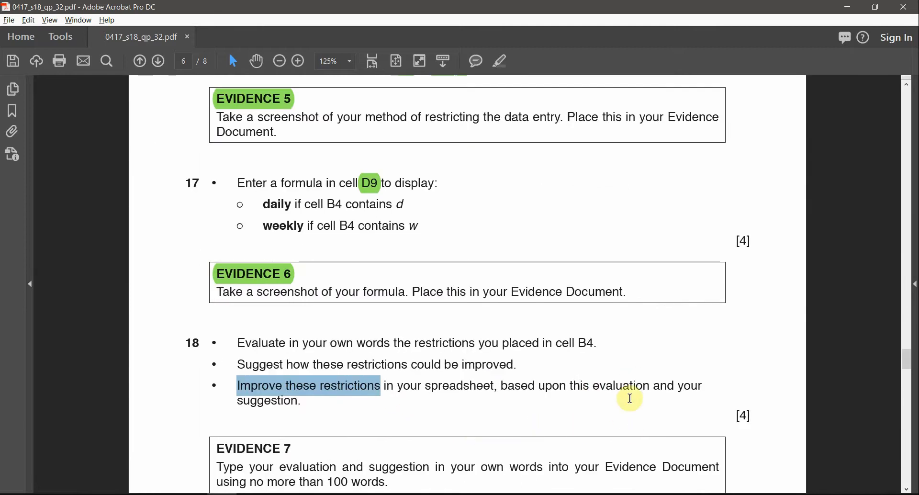
{"action": "scroll", "coordinate": [460, 398], "scroll_direction": "down", "scroll_amount": 1}
{"action": "scroll", "coordinate": [447, 407], "scroll_direction": "down", "scroll_amount": 1}
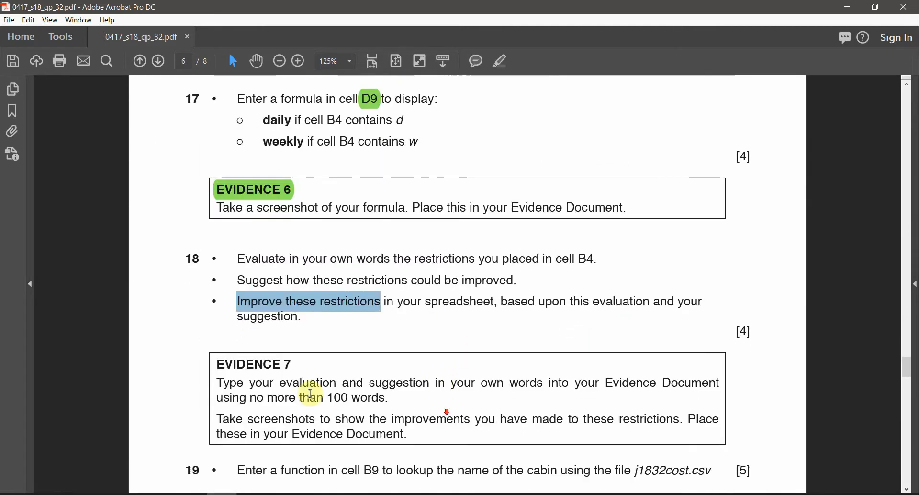
{"action": "scroll", "coordinate": [312, 409], "scroll_direction": "up", "scroll_amount": 1}
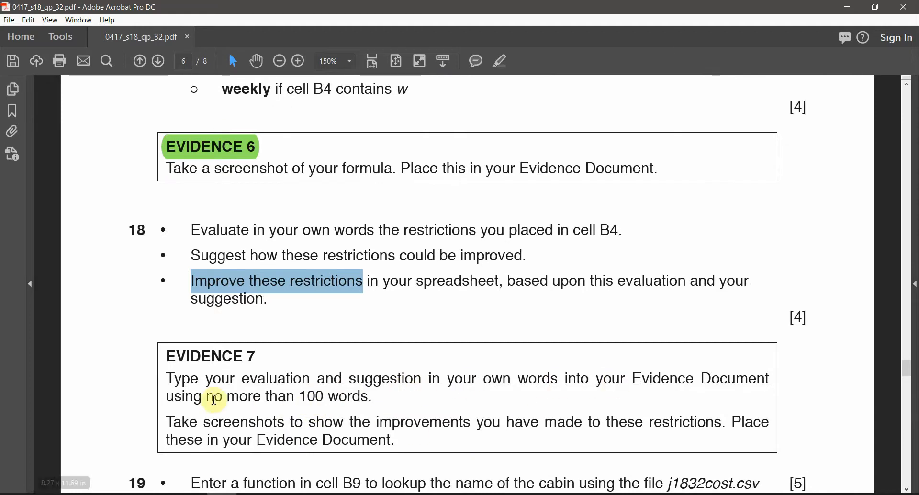
{"action": "left_click_drag", "start_coordinate": [243, 381], "coordinate": [338, 415]}
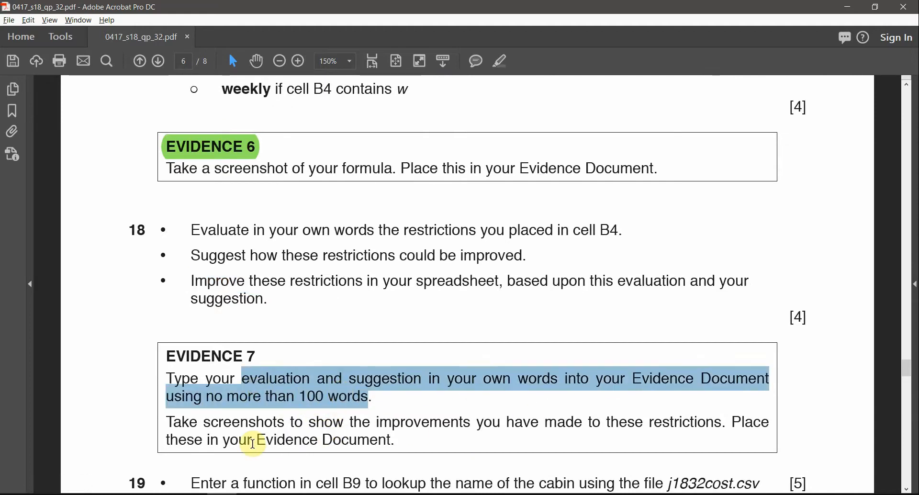
{"action": "left_click", "coordinate": [250, 438]}
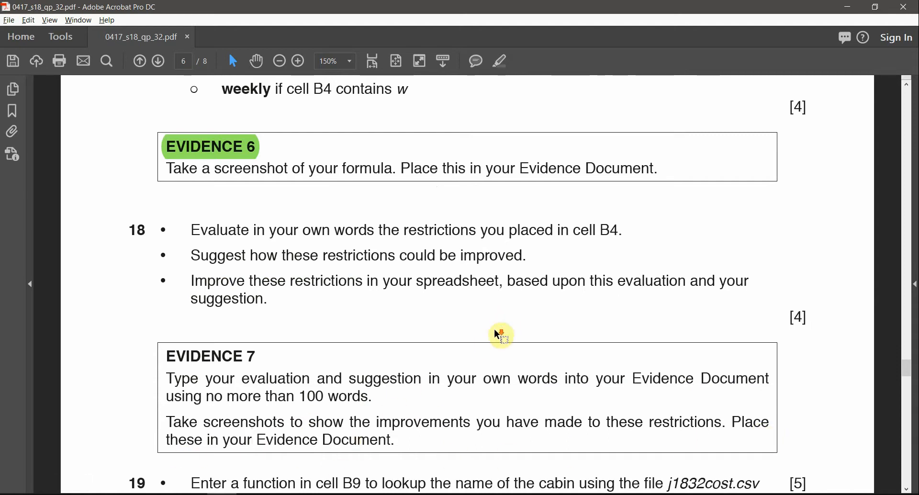
{"action": "key", "text": "alt+Tab"}
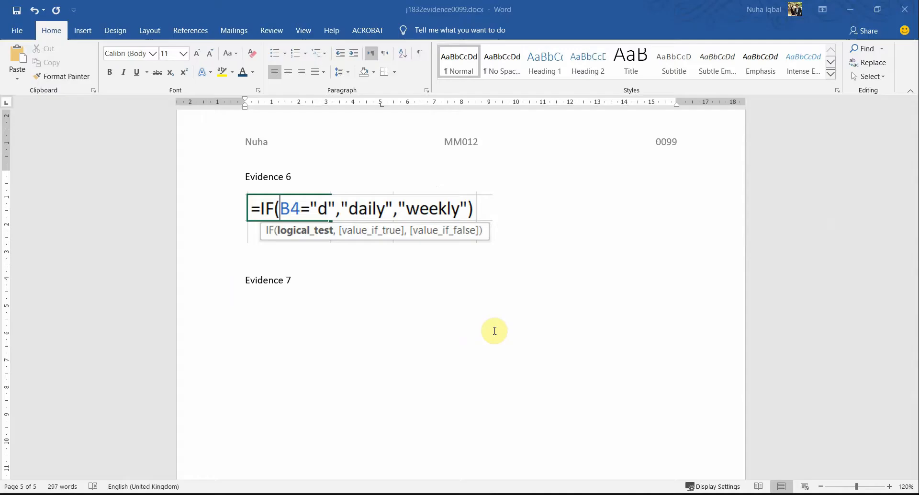
{"action": "key", "text": "alt+Tab"}
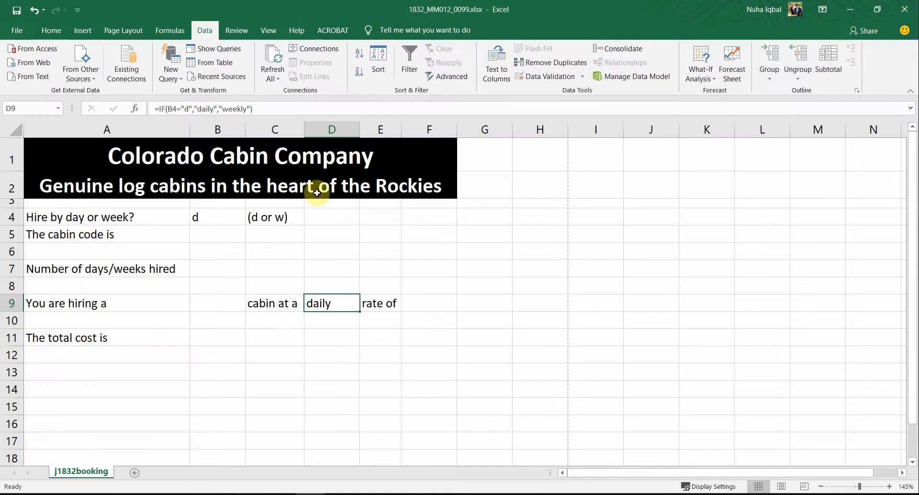
- Test cell B4's validation by trying to enter uppercase D and uppercase W, dismissing each entry
{"action": "left_click", "coordinate": [284, 287]}
{"action": "left_click", "coordinate": [228, 217]}
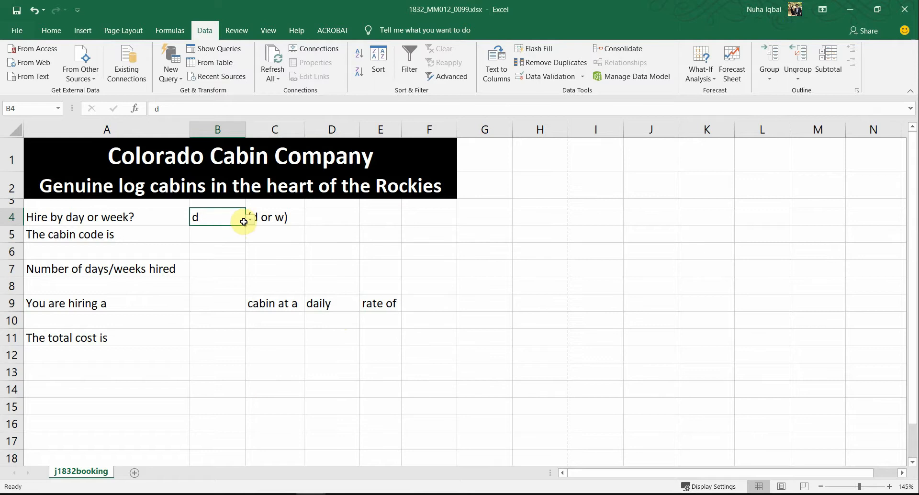
{"action": "type", "text": "D"}
{"action": "key", "text": "Return"}
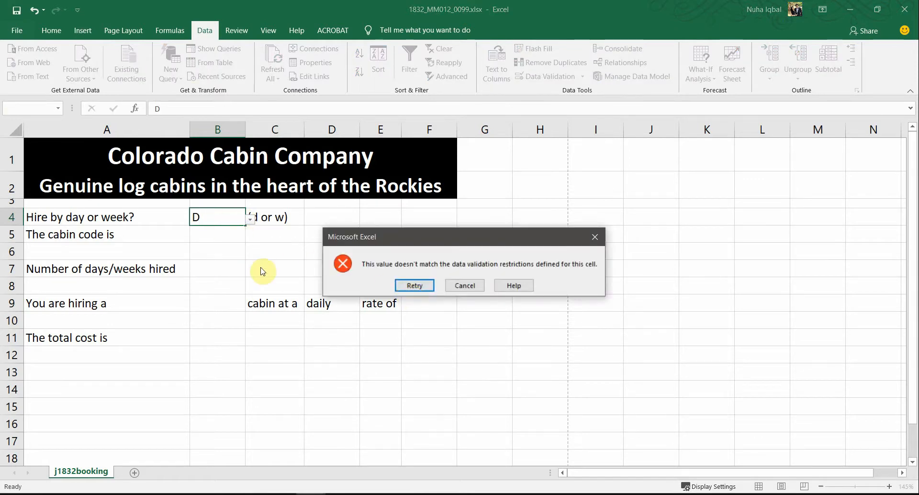
{"action": "left_click", "coordinate": [604, 240]}
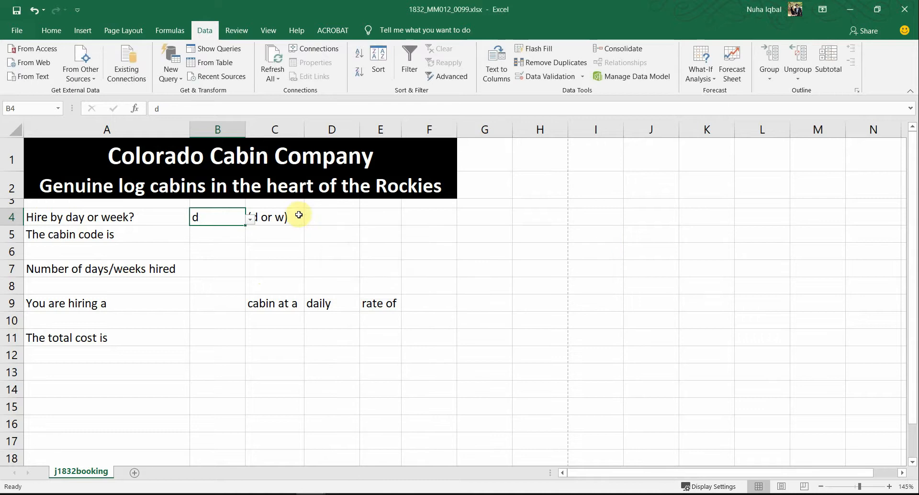
{"action": "type", "text": "W"}
{"action": "key", "text": "Return"}
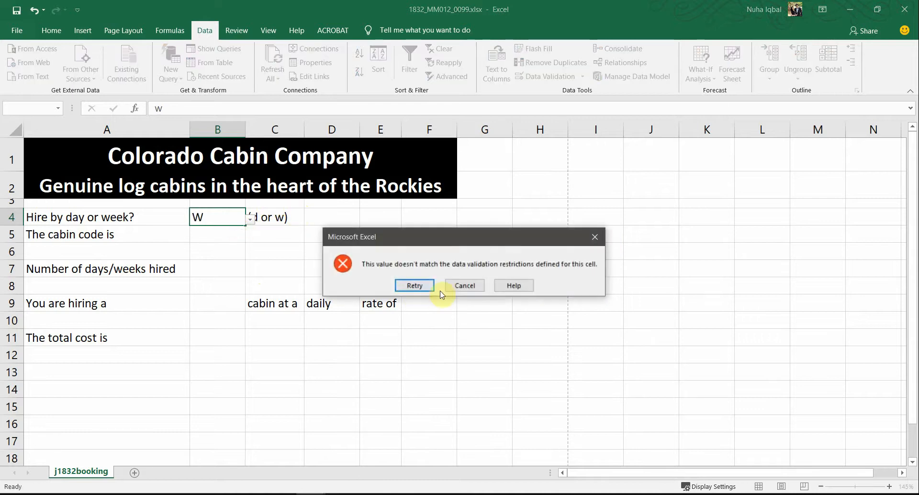
{"action": "left_click", "coordinate": [595, 237]}
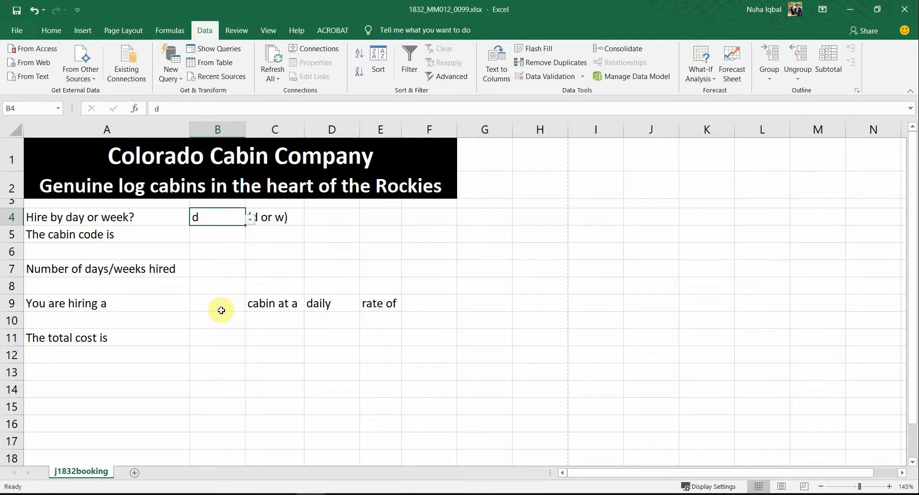
- Clear cell B4 and change its list validation to the source d,w,D,W with Ignore blank turned off
{"action": "left_click", "coordinate": [331, 303]}
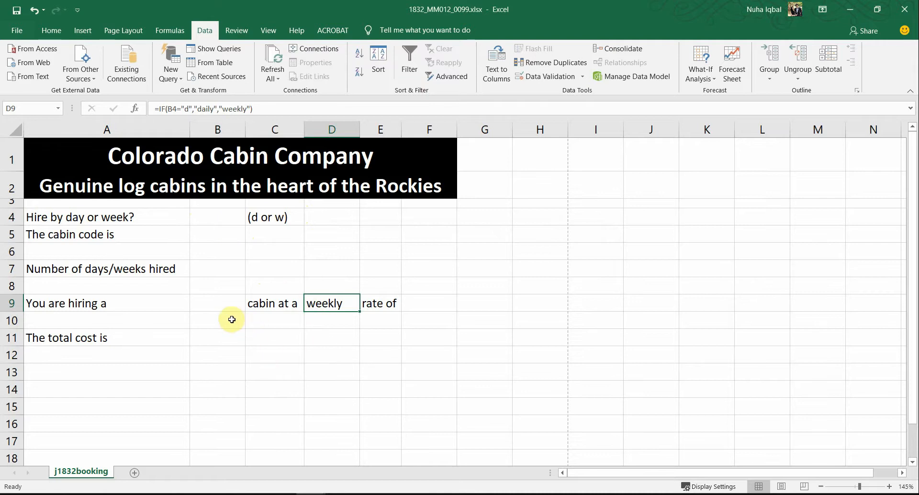
{"action": "left_click", "coordinate": [227, 216]}
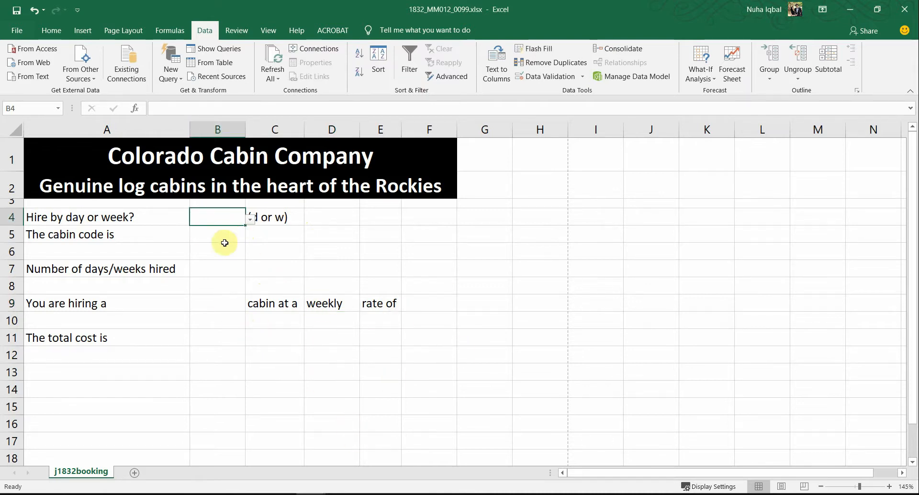
{"action": "left_click", "coordinate": [553, 76]}
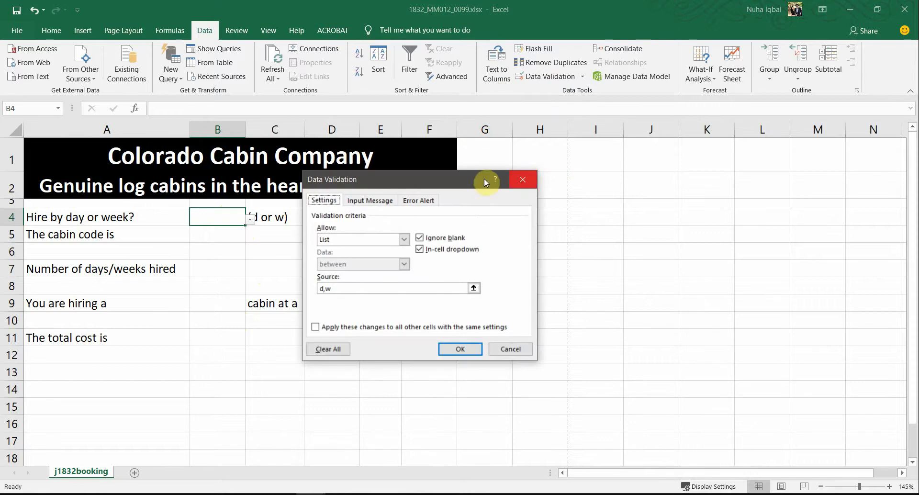
{"action": "left_click_drag", "start_coordinate": [416, 188], "coordinate": [515, 176]}
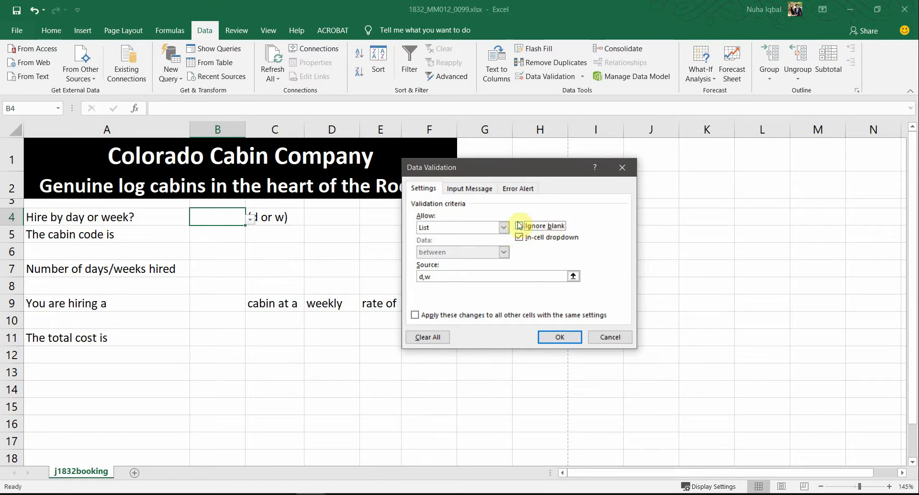
{"action": "left_click", "coordinate": [440, 275]}
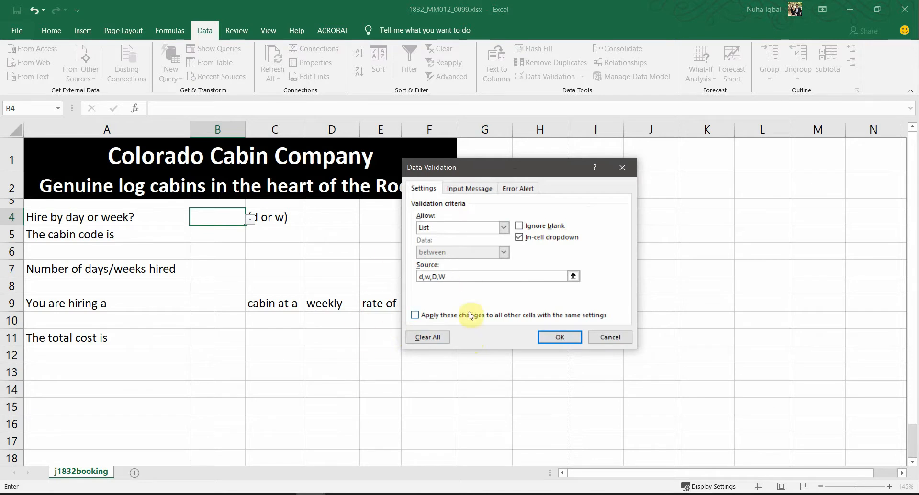
{"action": "left_click_drag", "start_coordinate": [527, 171], "coordinate": [602, 174]}
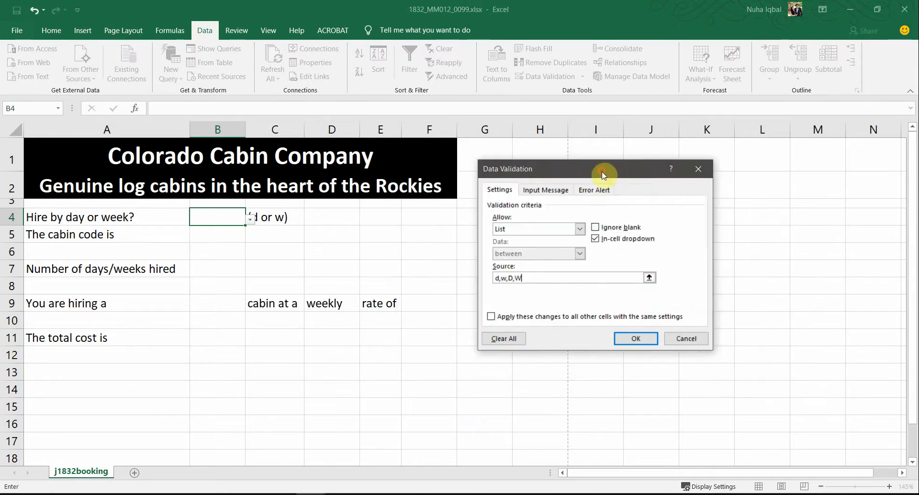
{"action": "left_click", "coordinate": [636, 338]}
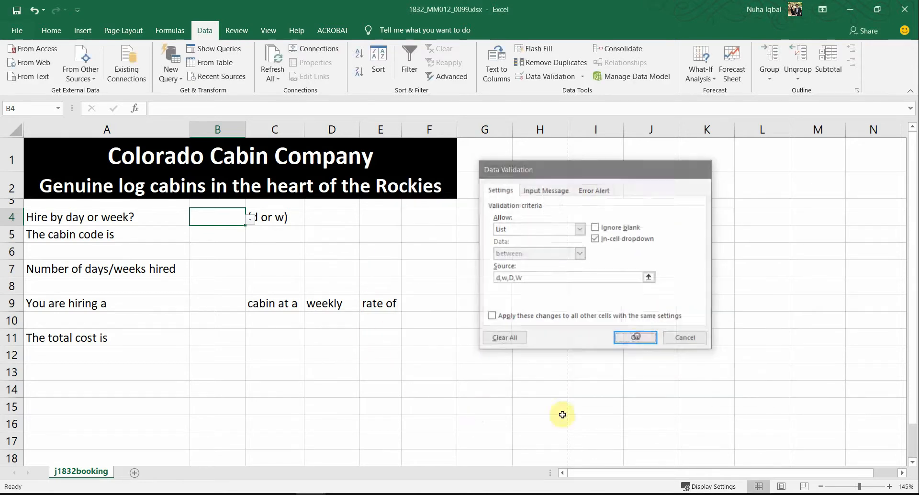
- Test D9's formula by choosing D and W in turn from cell B4's drop-down list
{"action": "left_click", "coordinate": [251, 221]}
{"action": "left_click", "coordinate": [180, 254]}
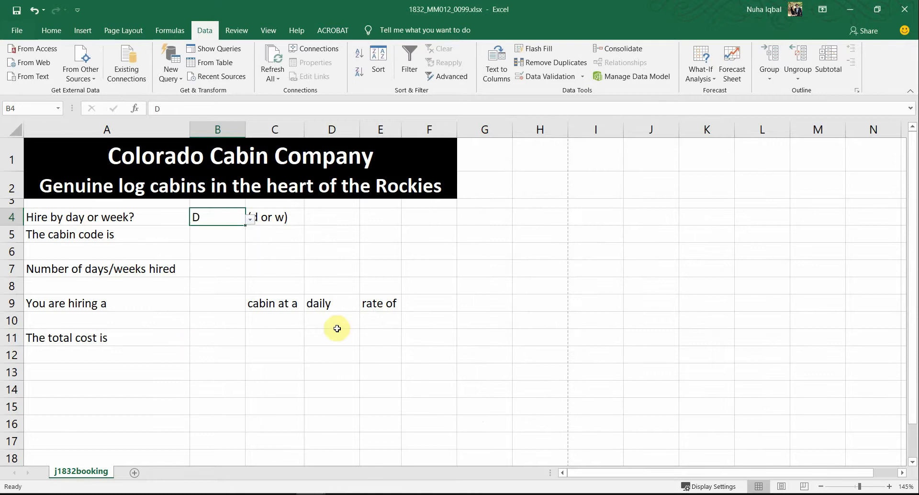
{"action": "left_click", "coordinate": [251, 217]}
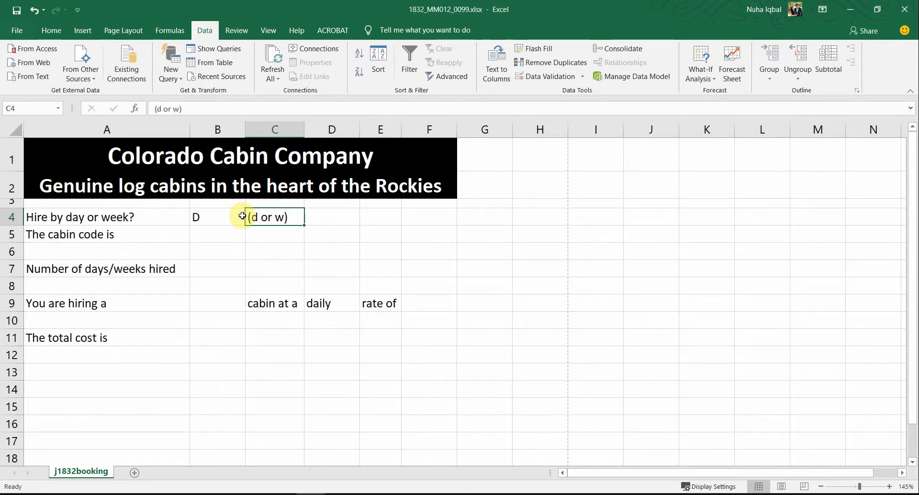
{"action": "left_click", "coordinate": [223, 217]}
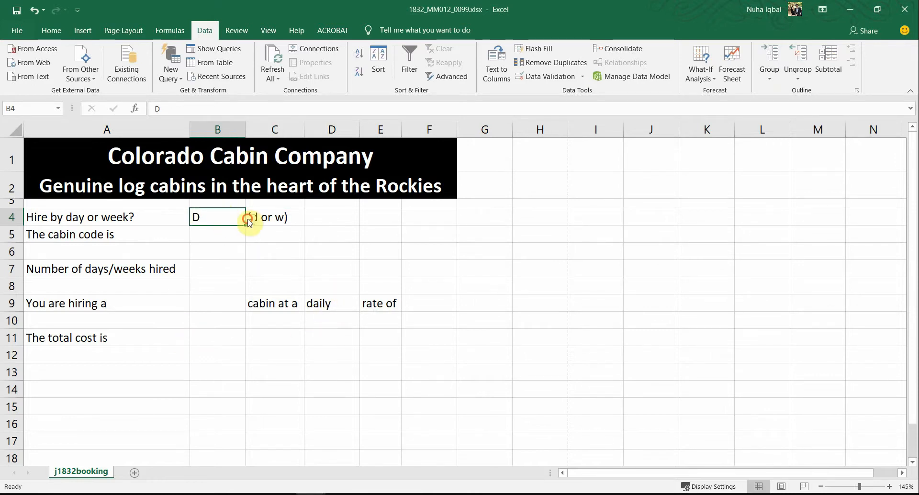
{"action": "left_click", "coordinate": [248, 220]}
{"action": "left_click", "coordinate": [191, 256]}
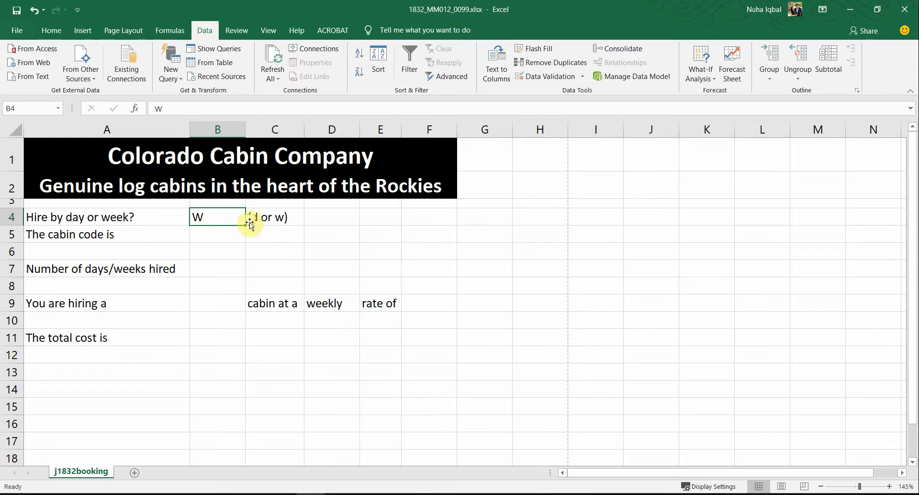
- Try the other options in cell B4's list, ending with D and d, and clear the cell
{"action": "left_click", "coordinate": [205, 242]}
{"action": "left_click", "coordinate": [250, 219]}
{"action": "left_click", "coordinate": [196, 232]}
{"action": "left_click", "coordinate": [251, 222]}
{"action": "left_click", "coordinate": [190, 252]}
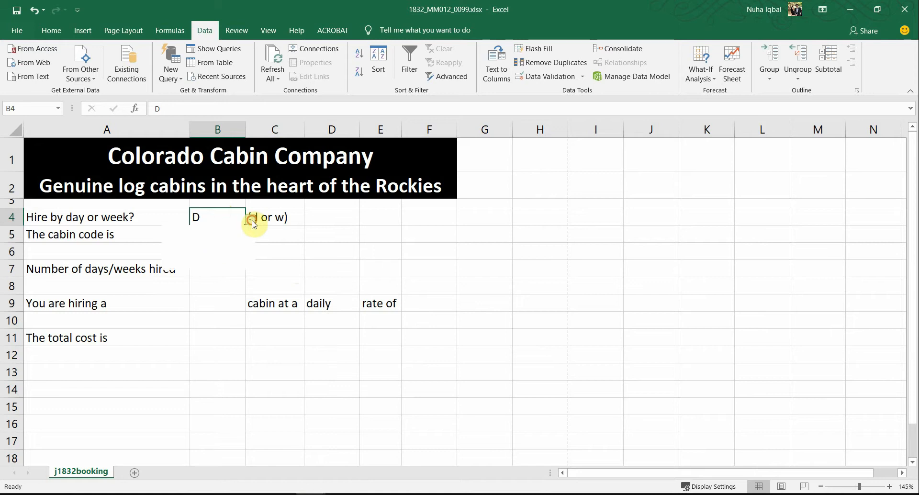
{"action": "left_click", "coordinate": [252, 223]}
{"action": "left_click", "coordinate": [183, 230]}
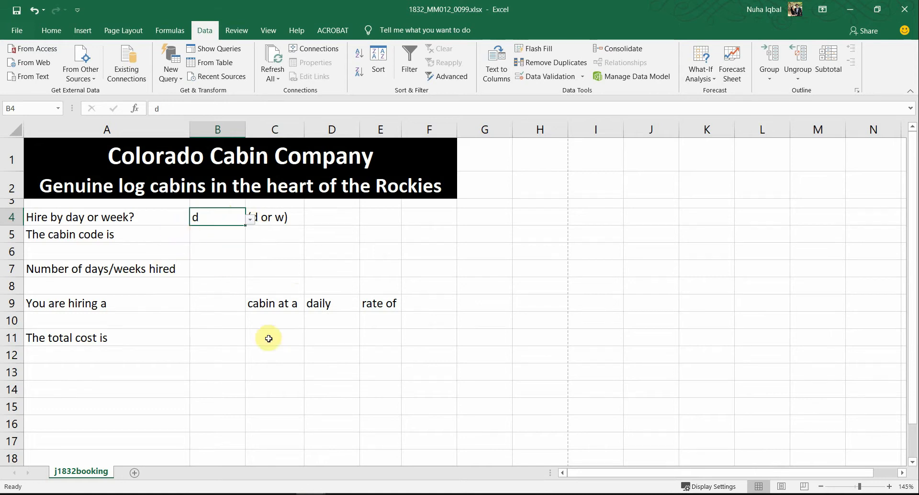
{"action": "key", "text": "Delete"}
{"action": "left_click", "coordinate": [251, 219]}
{"action": "left_click", "coordinate": [183, 263]}
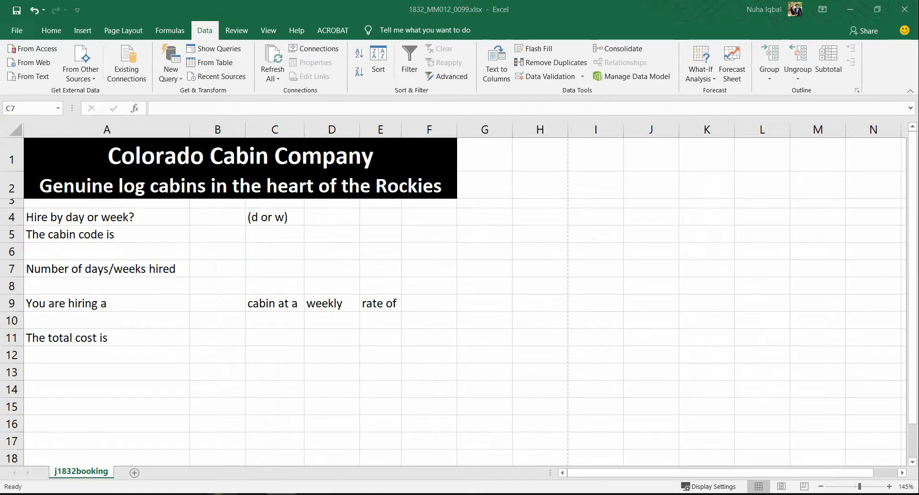
- Compare the Evidence 7 requirements in the exam paper PDF with the evaluation, suggestion and improvement points in the Word evidence document
{"action": "left_click", "coordinate": [221, 494]}
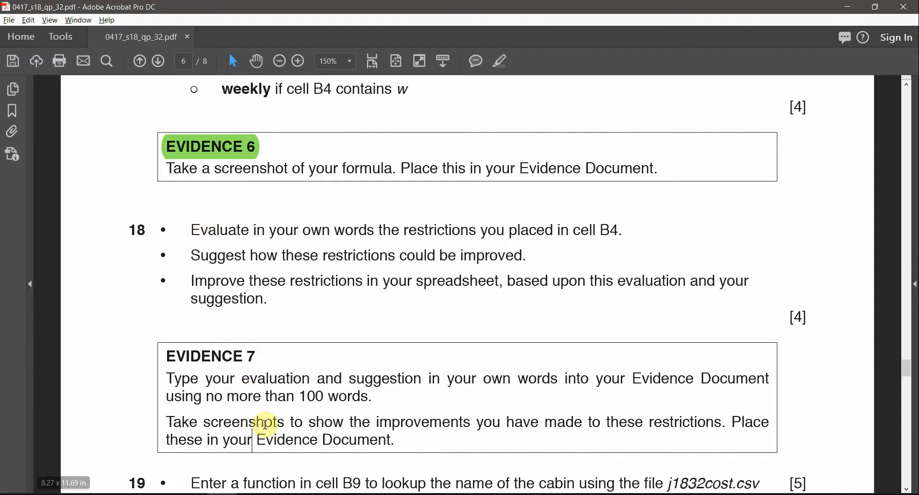
{"action": "scroll", "coordinate": [265, 423], "scroll_direction": "down", "scroll_amount": 1}
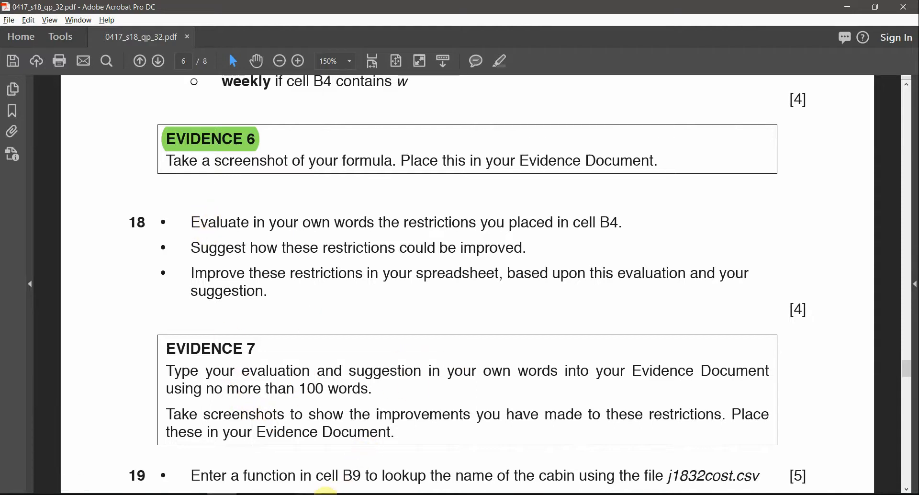
{"action": "left_click", "coordinate": [251, 494]}
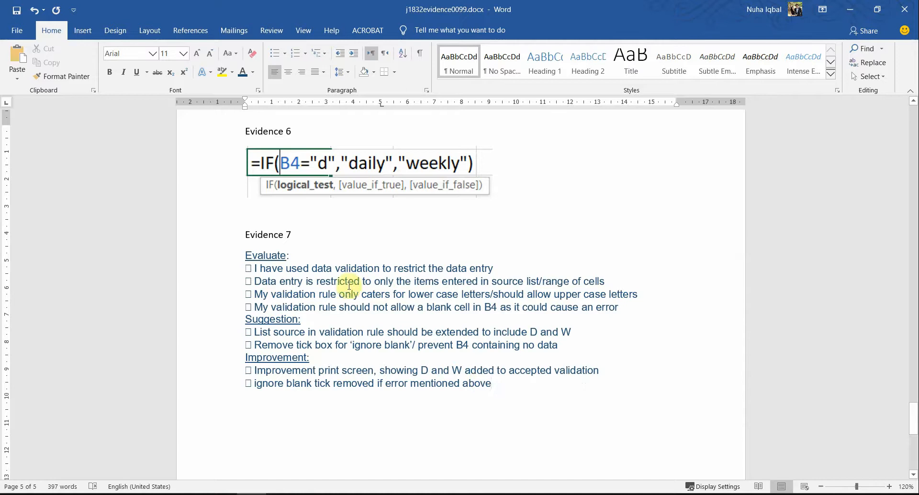
{"action": "key", "text": "alt+Tab"}
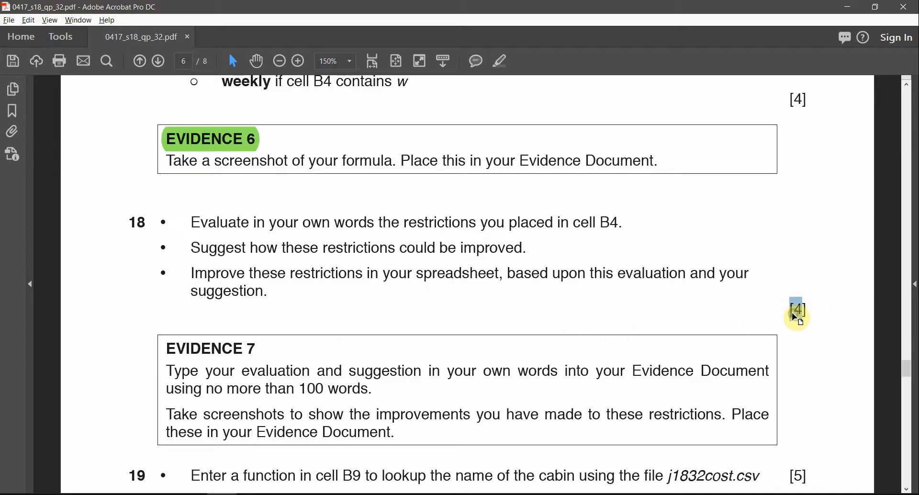
{"action": "scroll", "coordinate": [796, 317], "scroll_direction": "down", "scroll_amount": 1}
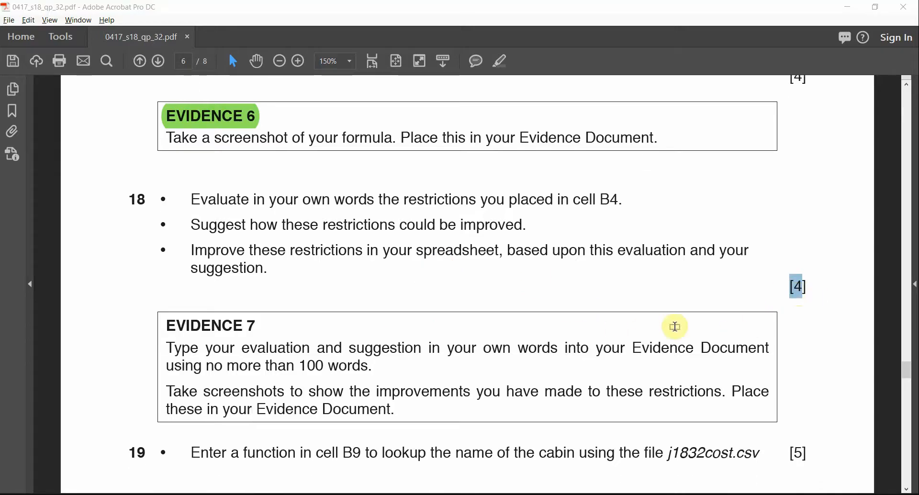
{"action": "key", "text": "alt+Tab"}
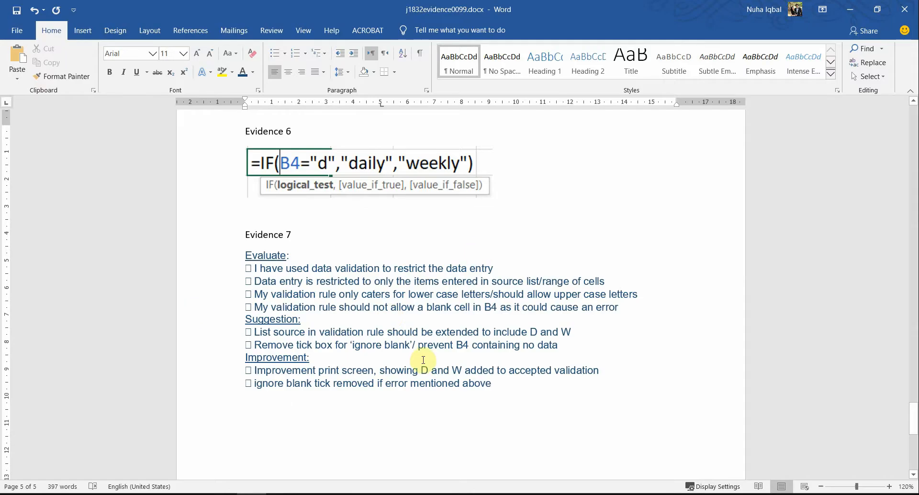
{"action": "scroll", "coordinate": [423, 361], "scroll_direction": "up", "scroll_amount": 2, "text": "ctrl"}
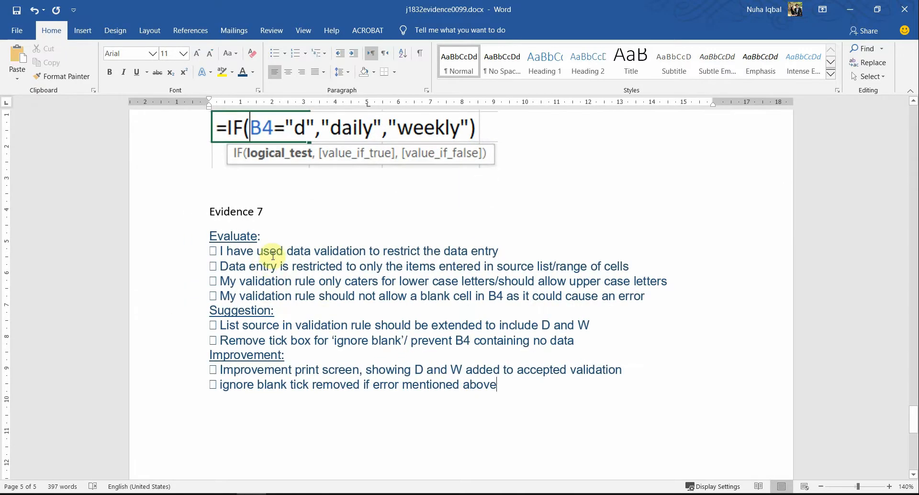
{"action": "scroll", "coordinate": [387, 267], "scroll_direction": "up", "scroll_amount": 1}
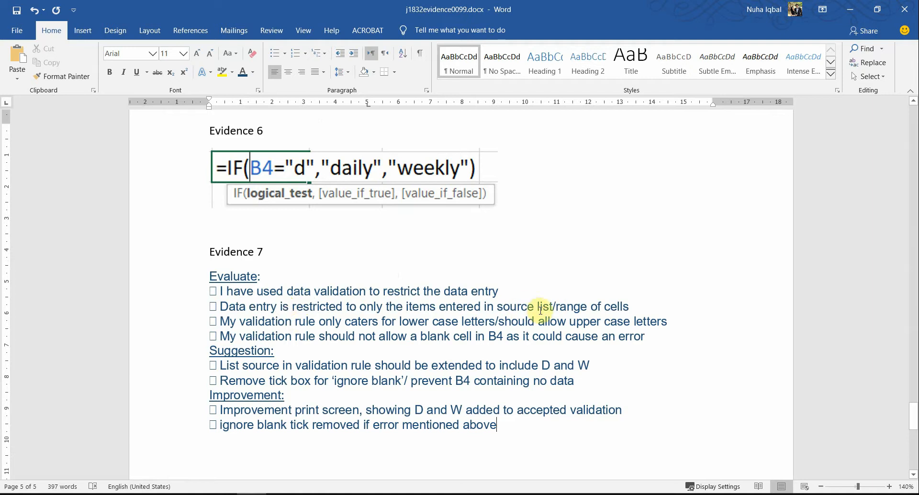
{"action": "left_click_drag", "start_coordinate": [540, 307], "coordinate": [629, 307]}
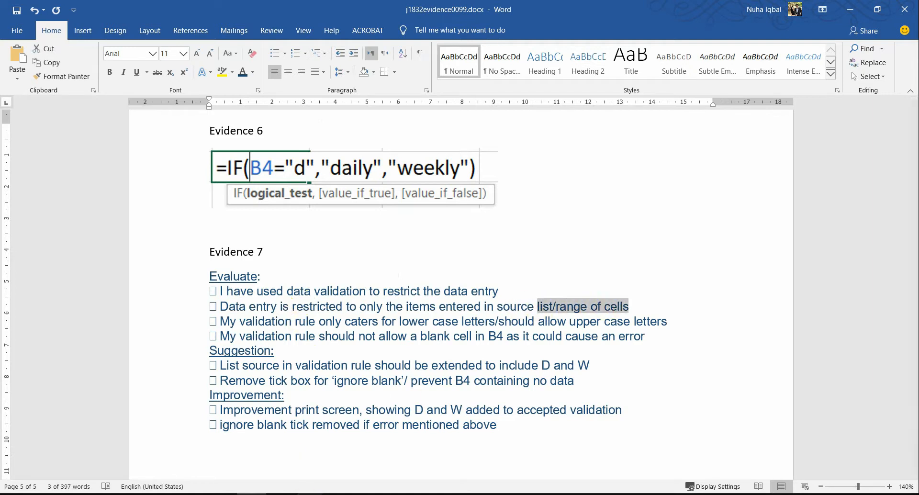
- Switch to the Excel booking sheet and inspect cell B4's data validation settings, including the types it can allow
{"action": "left_click", "coordinate": [287, 462]}
{"action": "left_click", "coordinate": [270, 218]}
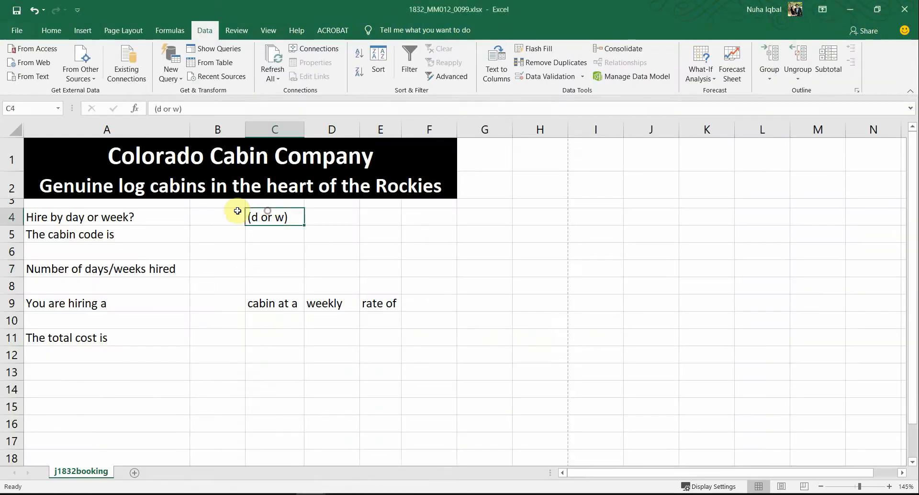
{"action": "left_click", "coordinate": [228, 210]}
{"action": "left_click", "coordinate": [543, 77]}
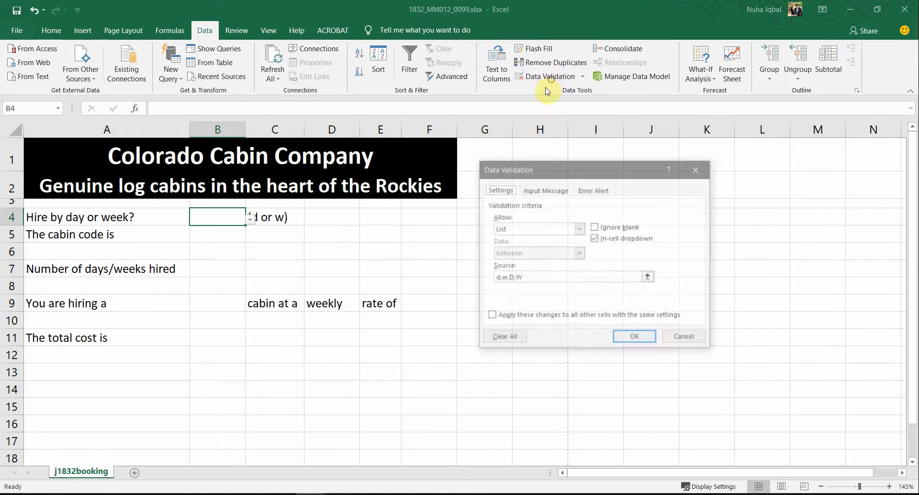
{"action": "left_click", "coordinate": [531, 229]}
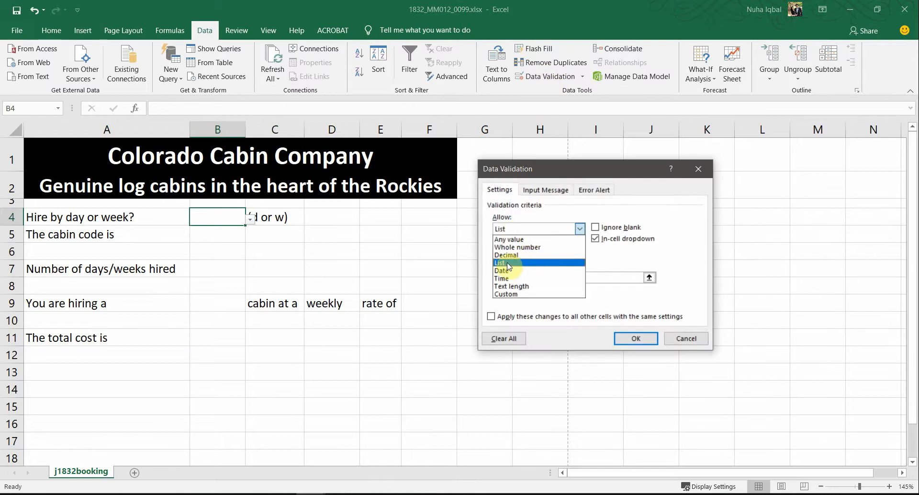
{"action": "left_click", "coordinate": [746, 292]}
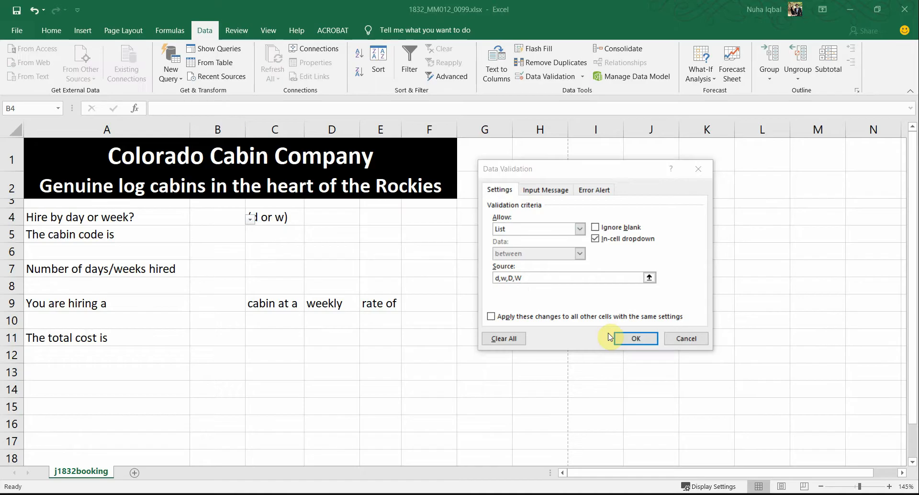
- Return to the Word evidence document and examine the Evidence 7 evaluation point about lower case letters
{"action": "key", "text": "alt+Tab"}
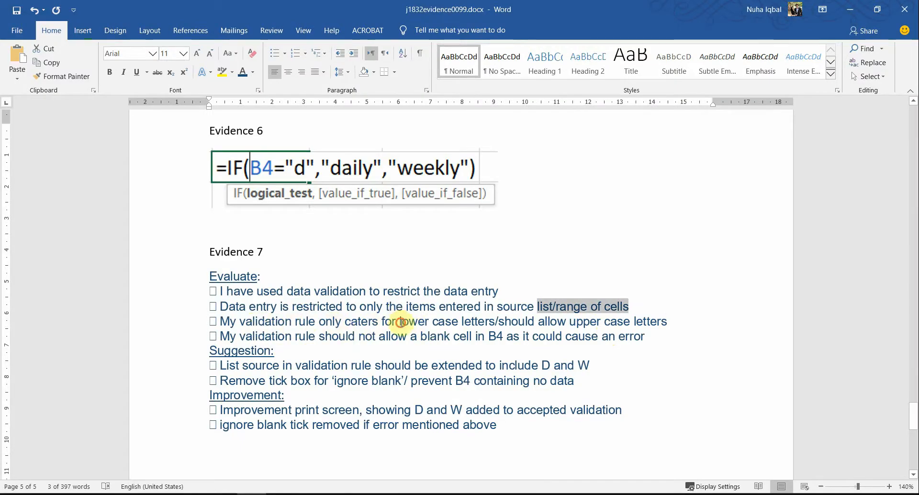
{"action": "left_click_drag", "start_coordinate": [401, 322], "coordinate": [483, 322]}
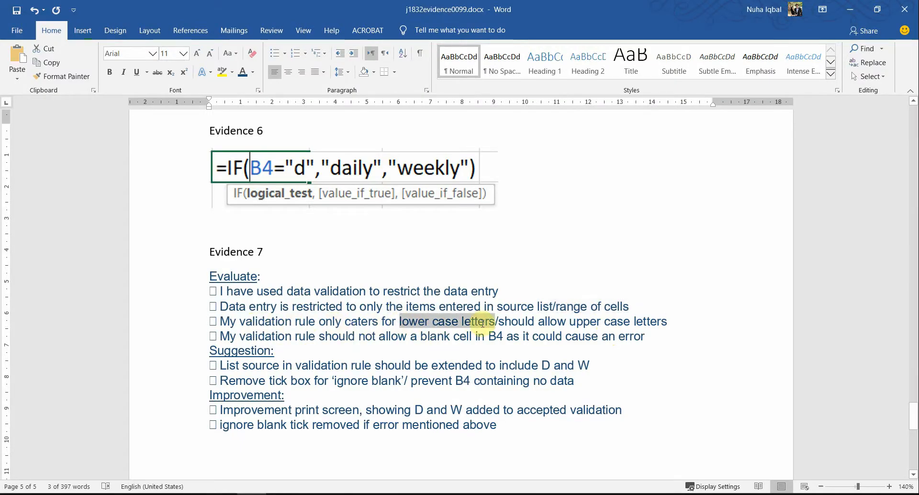
{"action": "double_click", "coordinate": [420, 321]}
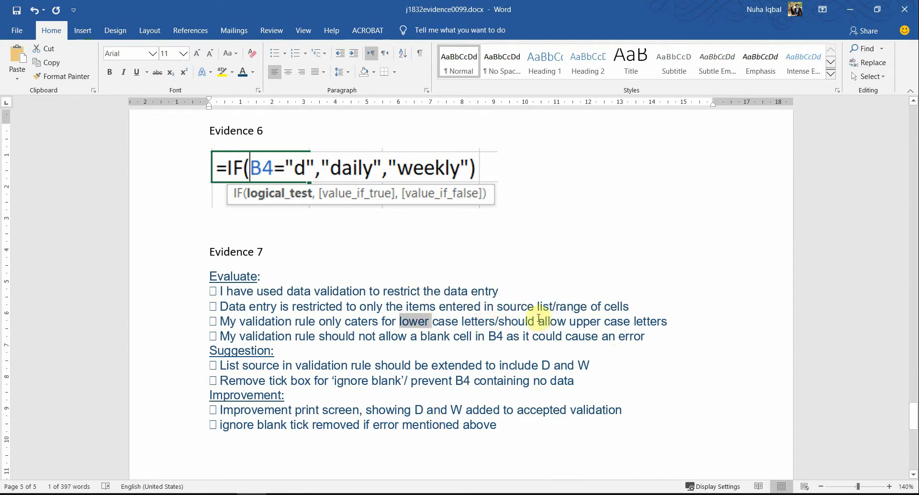
- Examine the Evidence 7 evaluation points about allowing upper case letters and preventing a blank cell in B4
{"action": "left_click_drag", "start_coordinate": [539, 321], "coordinate": [667, 322]}
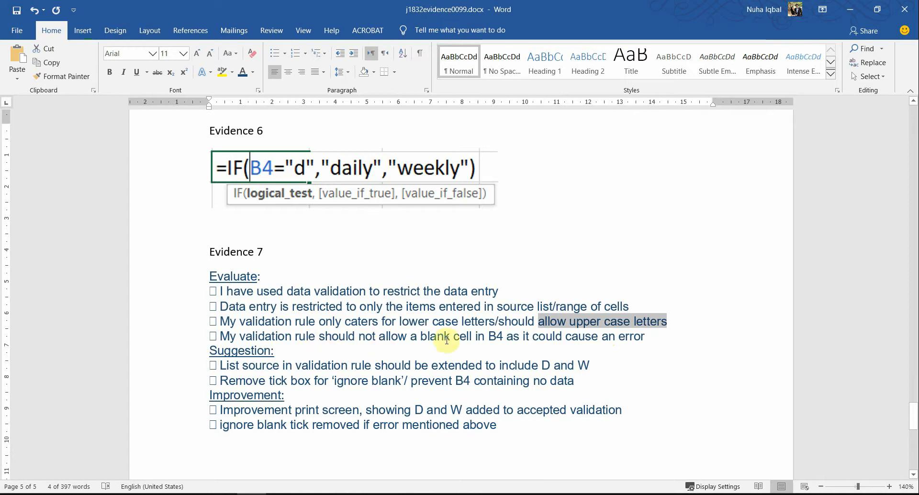
{"action": "left_click_drag", "start_coordinate": [476, 336], "coordinate": [503, 336]}
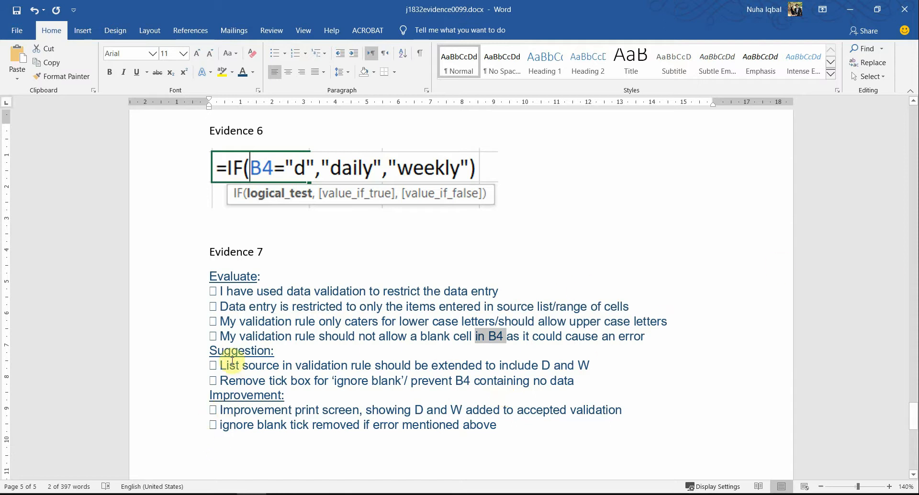
{"action": "left_click_drag", "start_coordinate": [232, 362], "coordinate": [241, 381]}
{"action": "left_click", "coordinate": [435, 376]}
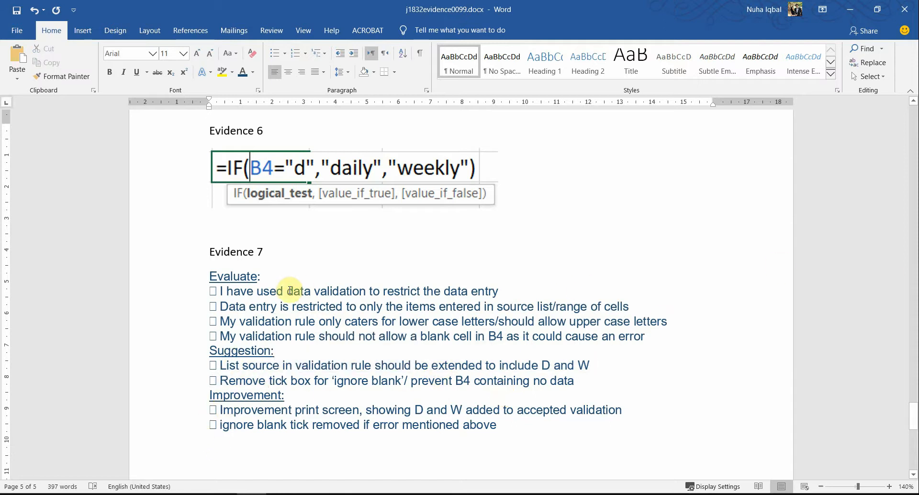
{"action": "left_click_drag", "start_coordinate": [290, 291], "coordinate": [330, 338]}
{"action": "left_click", "coordinate": [230, 425]}
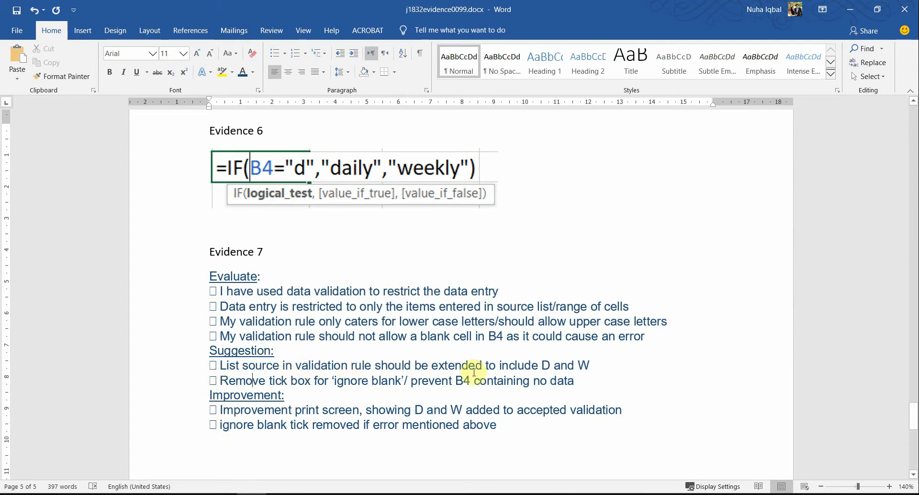
- Review the Evidence 7 suggestions on adding D and W and removing 'ignore blank', along with the improvement points beneath them
{"action": "left_click_drag", "start_coordinate": [542, 364], "coordinate": [600, 364]}
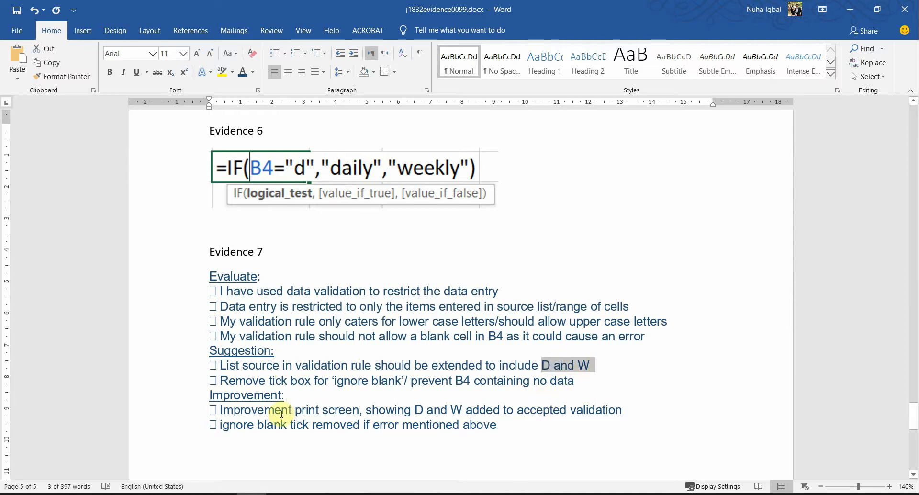
{"action": "left_click_drag", "start_coordinate": [269, 382], "coordinate": [338, 380]}
{"action": "left_click", "coordinate": [337, 380]}
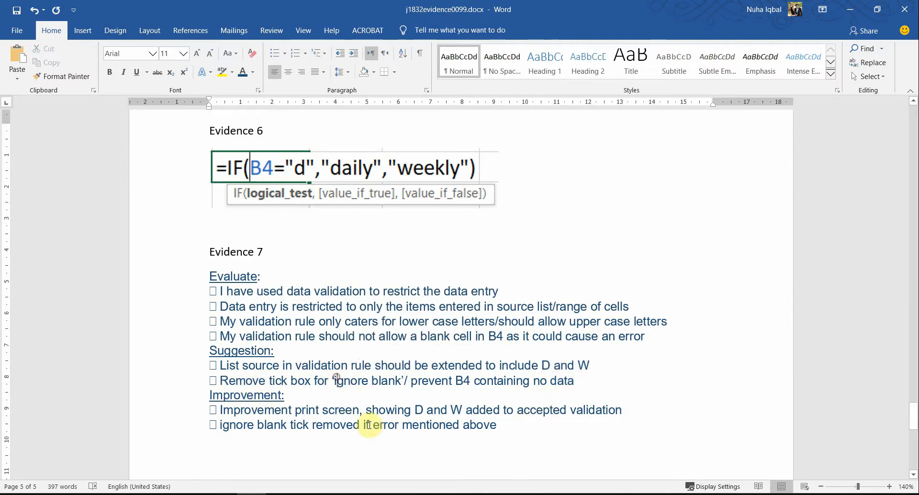
{"action": "key", "text": "alt+Tab"}
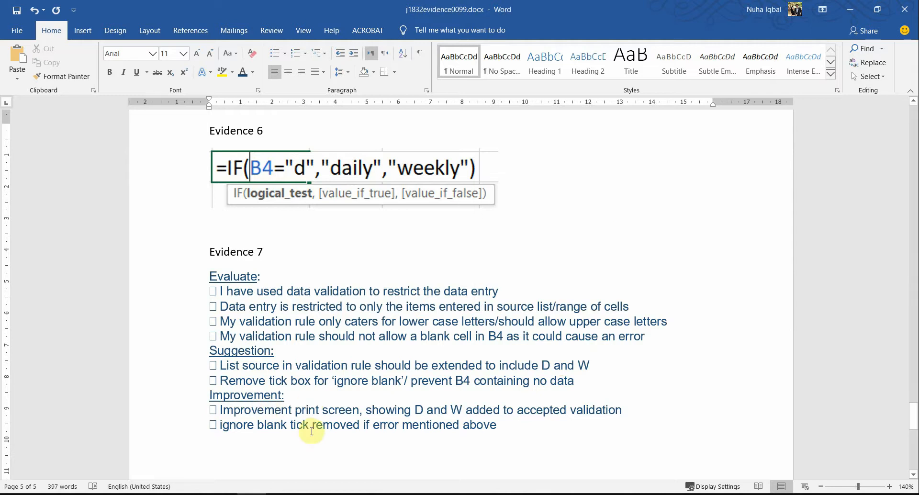
{"action": "scroll", "coordinate": [419, 409], "scroll_direction": "down", "scroll_amount": 1}
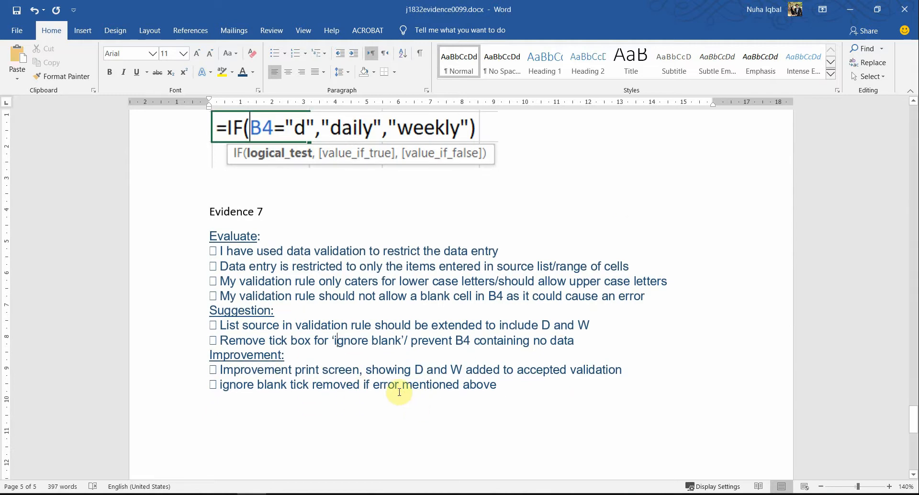
- Switch to the booking workbook in Excel and apply the open list validation for cell B4
{"action": "left_click_drag", "start_coordinate": [415, 369], "coordinate": [453, 369]}
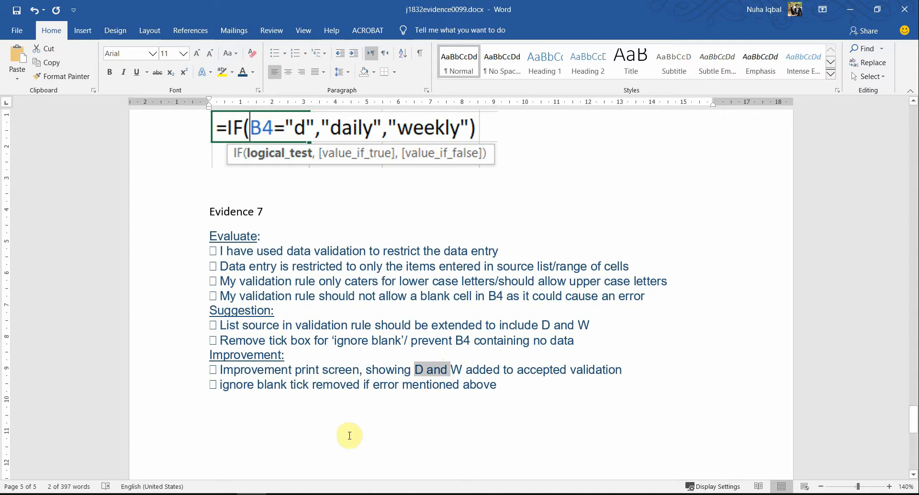
{"action": "left_click", "coordinate": [312, 494]}
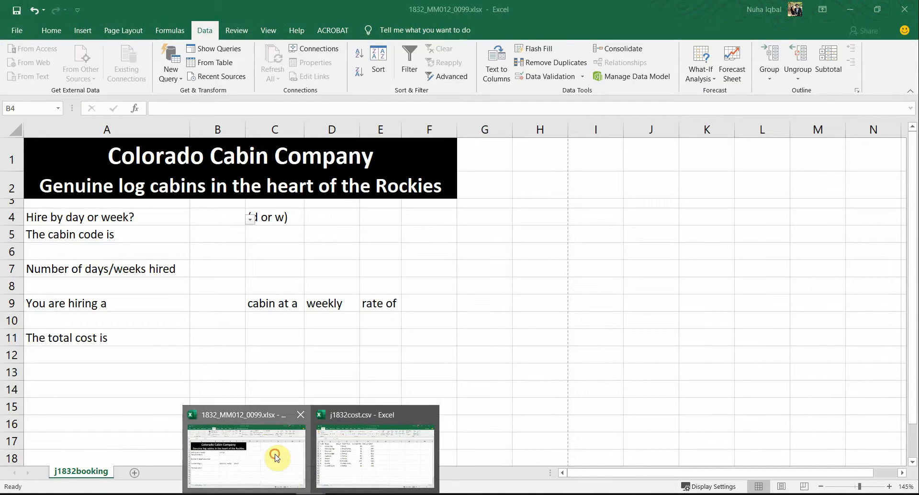
{"action": "left_click", "coordinate": [273, 452]}
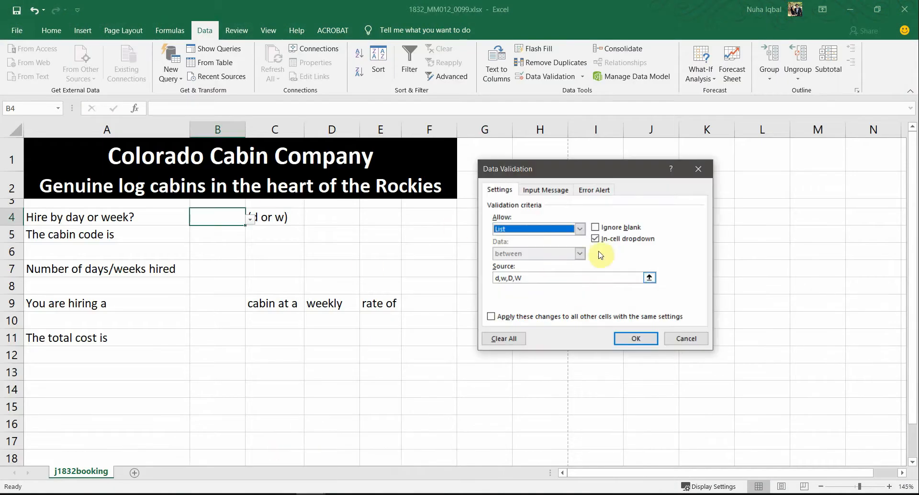
{"action": "left_click_drag", "start_coordinate": [582, 171], "coordinate": [477, 179]}
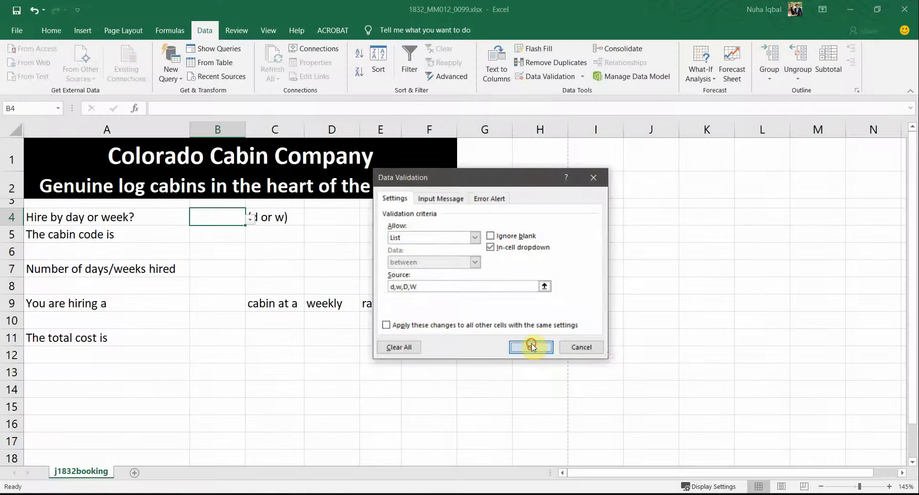
{"action": "left_click", "coordinate": [531, 347]}
- Switch to the question paper in Adobe Acrobat and highlight the EVIDENCE 7 heading
{"action": "left_click", "coordinate": [224, 494]}
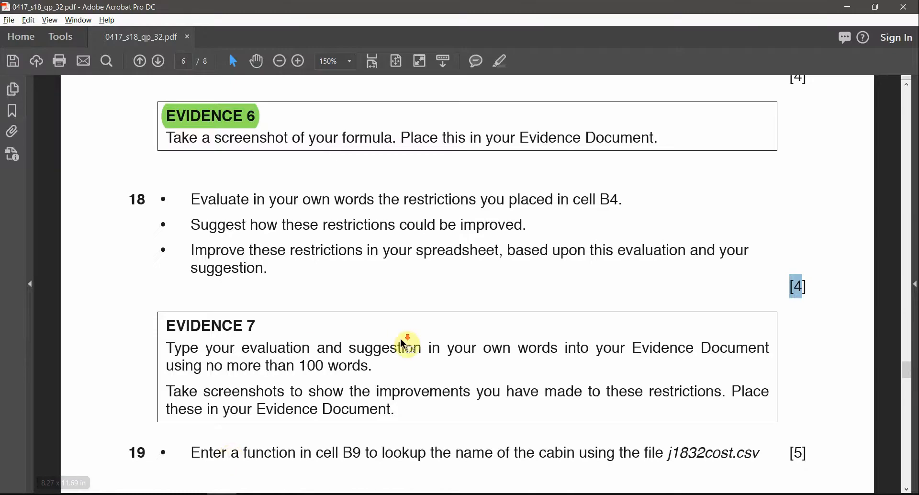
{"action": "scroll", "coordinate": [407, 343], "scroll_direction": "down", "scroll_amount": 3}
{"action": "double_click", "coordinate": [341, 336]}
{"action": "triple_click", "coordinate": [341, 337]}
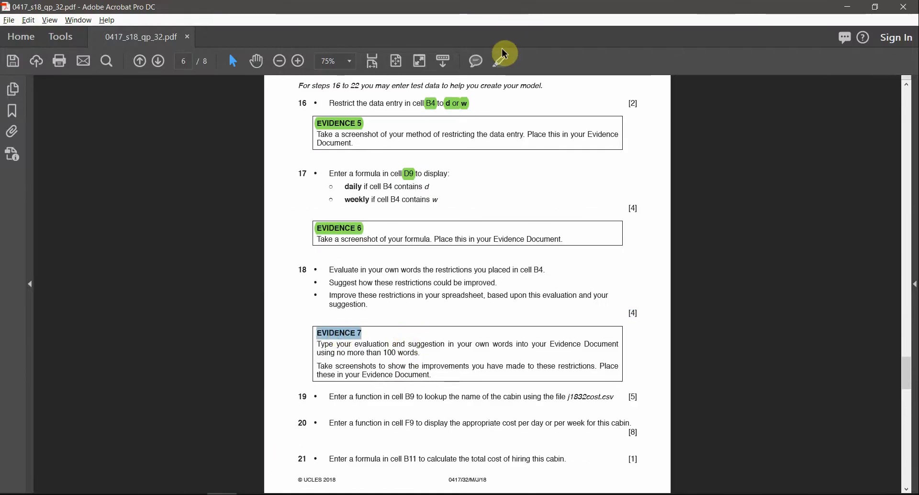
{"action": "left_click", "coordinate": [500, 61]}
{"action": "scroll", "coordinate": [459, 427], "scroll_direction": "up", "scroll_amount": 1}
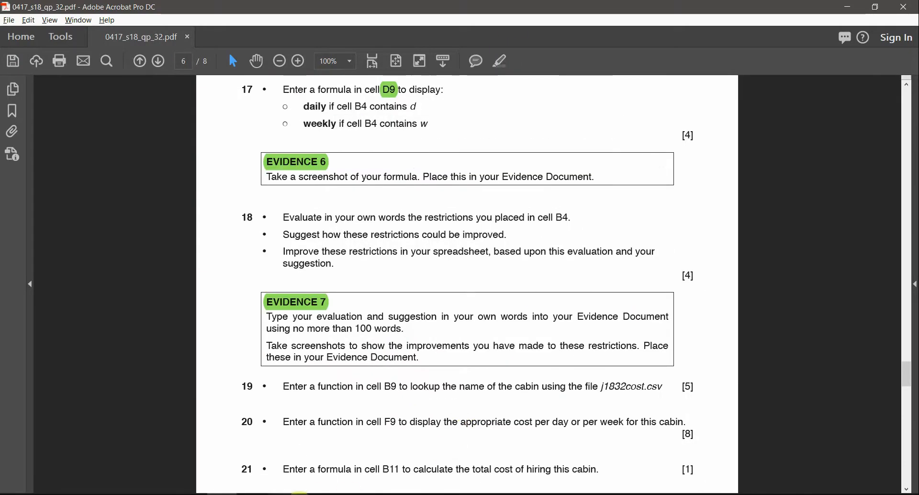
- Switch to the evidence document in Word and paste the Data Validation screenshot below the last Improvement point
{"action": "left_click", "coordinate": [251, 494]}
{"action": "scroll", "coordinate": [472, 446], "scroll_direction": "down", "scroll_amount": 2}
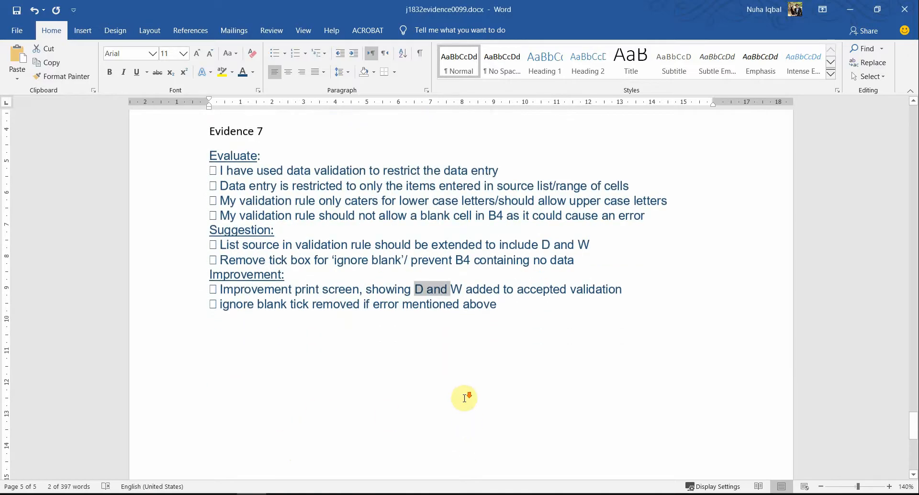
{"action": "scroll", "coordinate": [468, 389], "scroll_direction": "down", "scroll_amount": 2}
{"action": "left_click", "coordinate": [503, 298]}
{"action": "key", "text": "Return"}
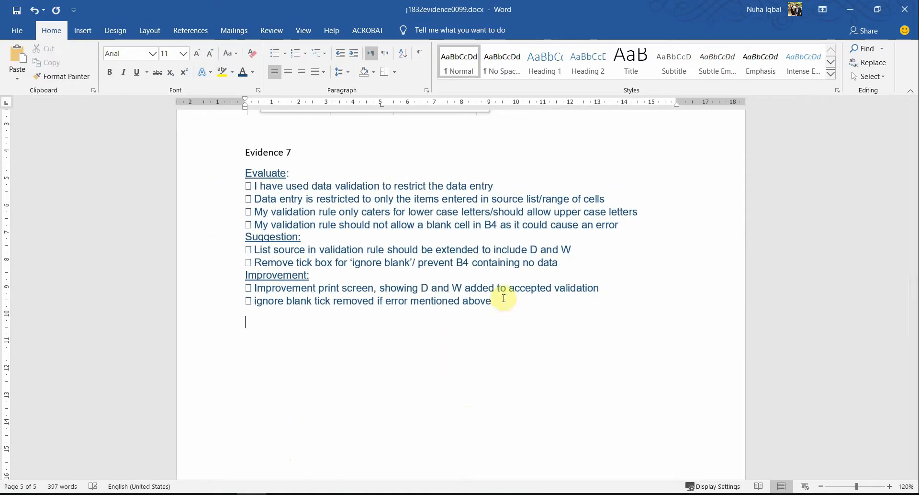
{"action": "key", "text": "ctrl+v"}
{"action": "left_click", "coordinate": [503, 298]}
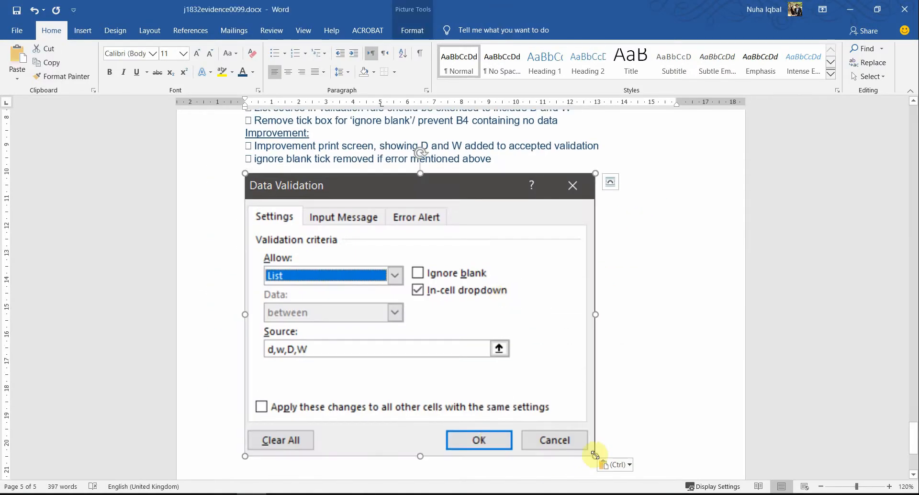
- Shrink the pasted Data Validation screenshot proportionally to about 8 cm wide
{"action": "left_click_drag", "start_coordinate": [596, 456], "coordinate": [460, 347]}
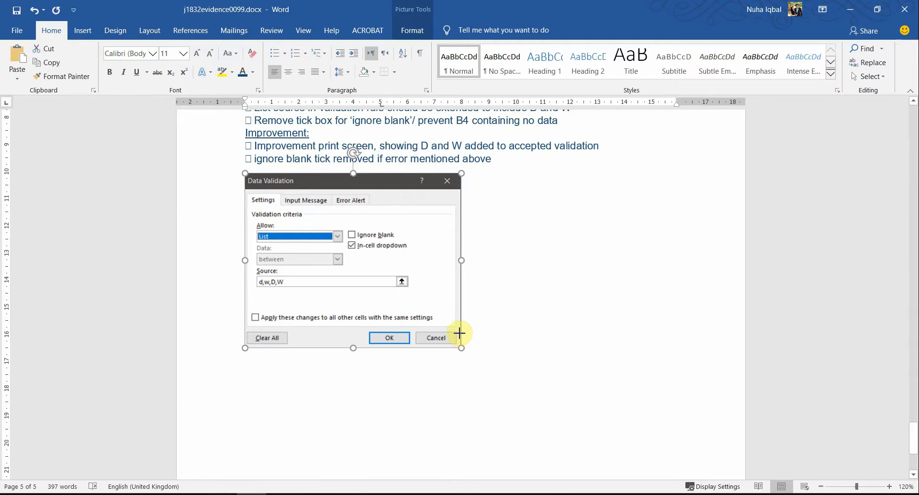
{"action": "left_click", "coordinate": [466, 137]}
{"action": "scroll", "coordinate": [701, 321], "scroll_direction": "up", "scroll_amount": 3}
{"action": "scroll", "coordinate": [701, 324], "scroll_direction": "down", "scroll_amount": 3}
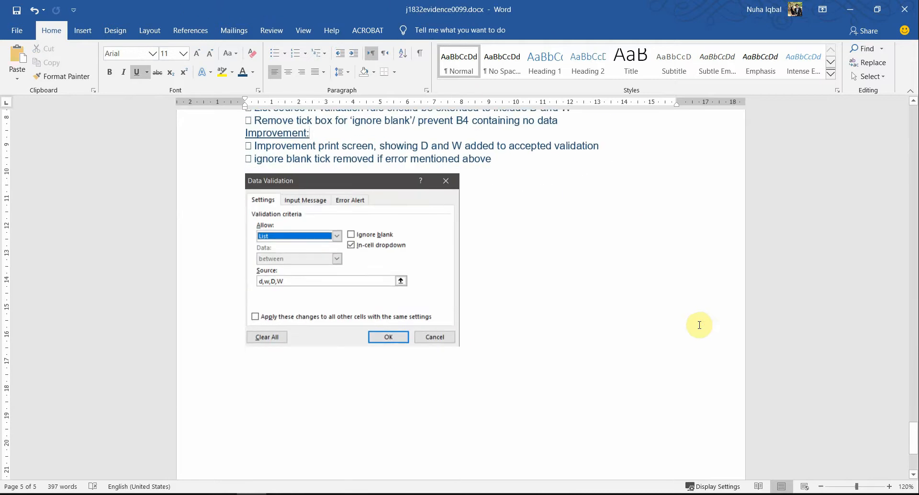
- Return to the question paper in Acrobat and highlight the cell reference B9 in question 19
{"action": "key", "text": "alt+Tab"}
{"action": "scroll", "coordinate": [482, 396], "scroll_direction": "down", "scroll_amount": 2}
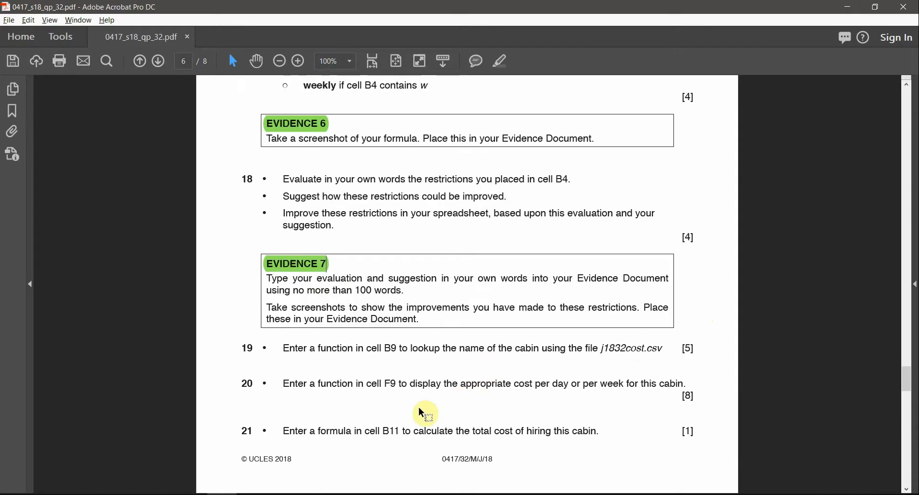
{"action": "scroll", "coordinate": [421, 409], "scroll_direction": "up", "scroll_amount": 2}
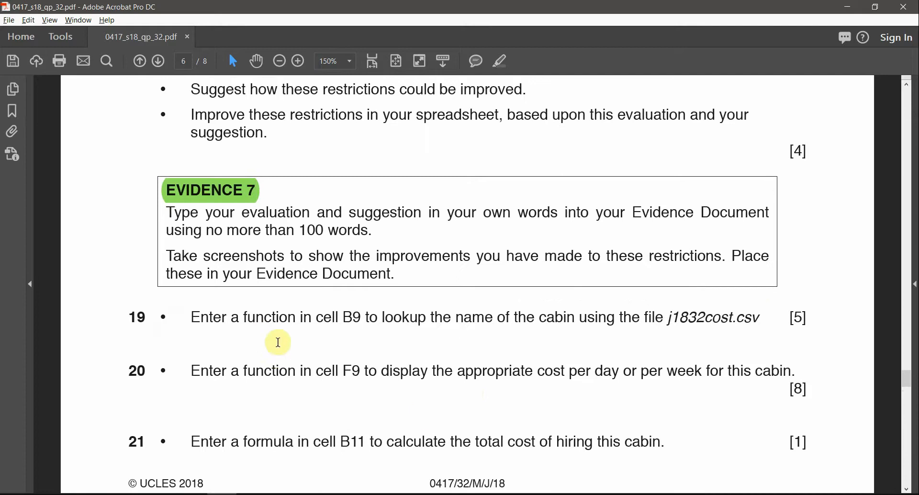
{"action": "double_click", "coordinate": [345, 318]}
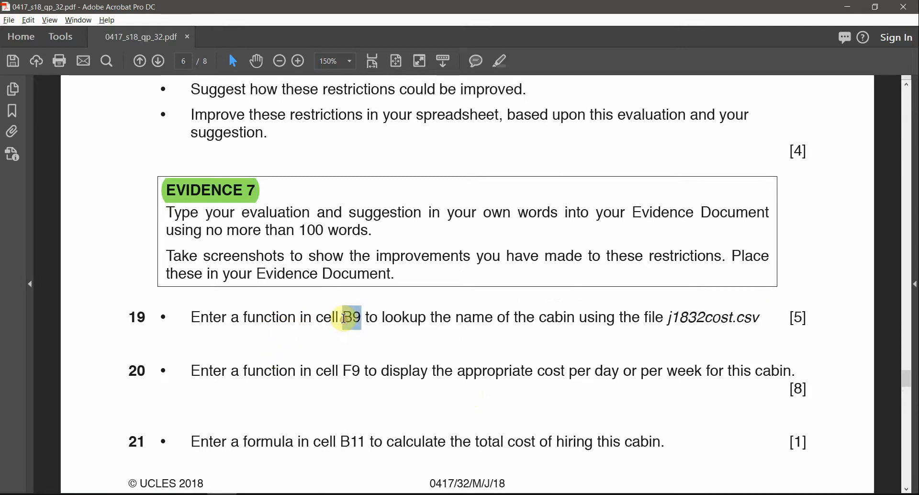
{"action": "left_click", "coordinate": [506, 60]}
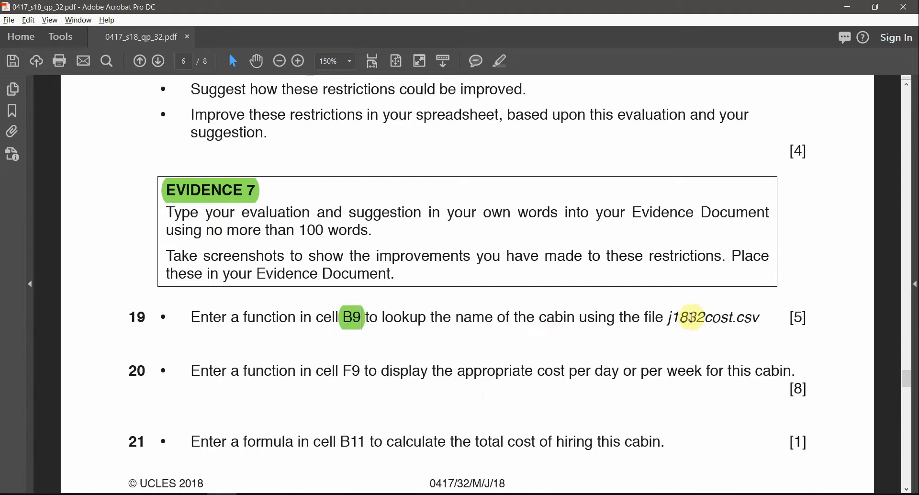
{"action": "left_click_drag", "start_coordinate": [670, 318], "coordinate": [704, 318]}
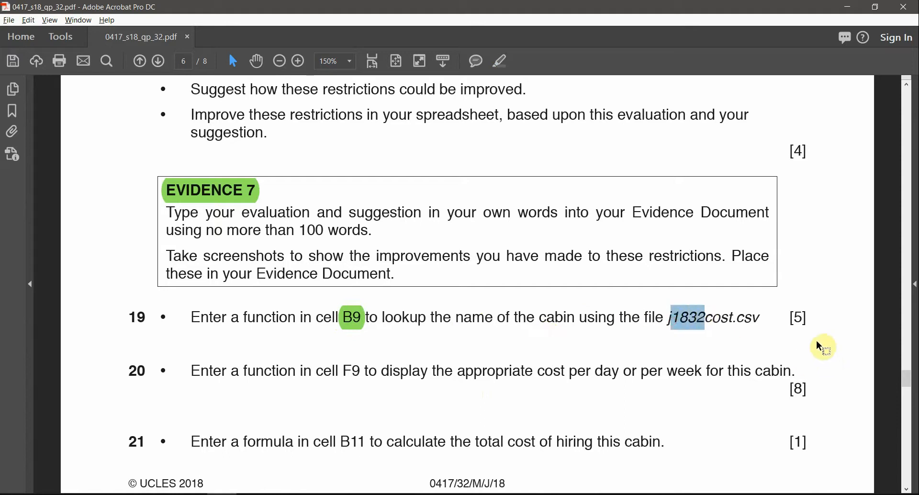
- Switch to Excel and examine cells B9 and B5 on the booking sheet and the Code column in j1832cost.csv
{"action": "left_click", "coordinate": [317, 494]}
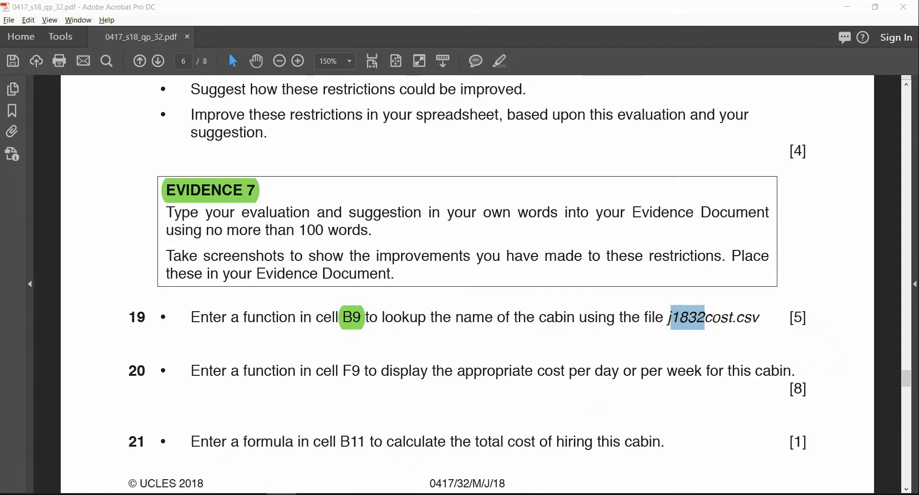
{"action": "left_click", "coordinate": [271, 459]}
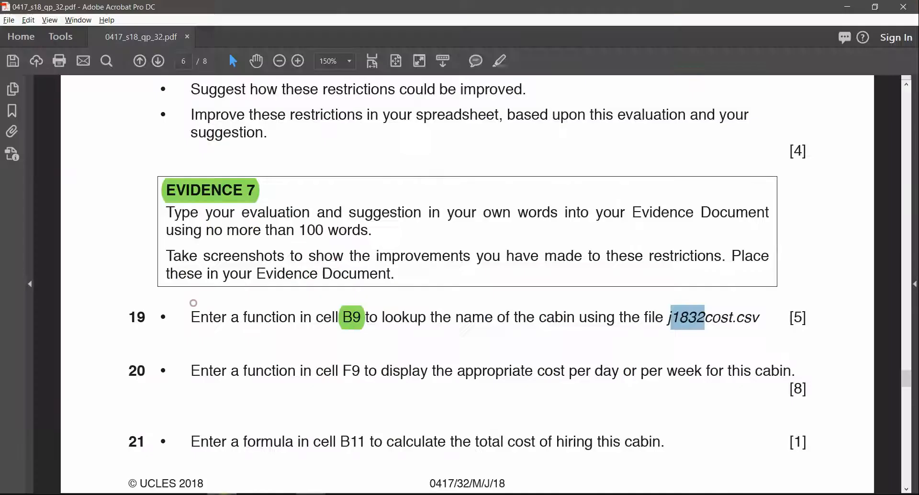
{"action": "left_click", "coordinate": [217, 307]}
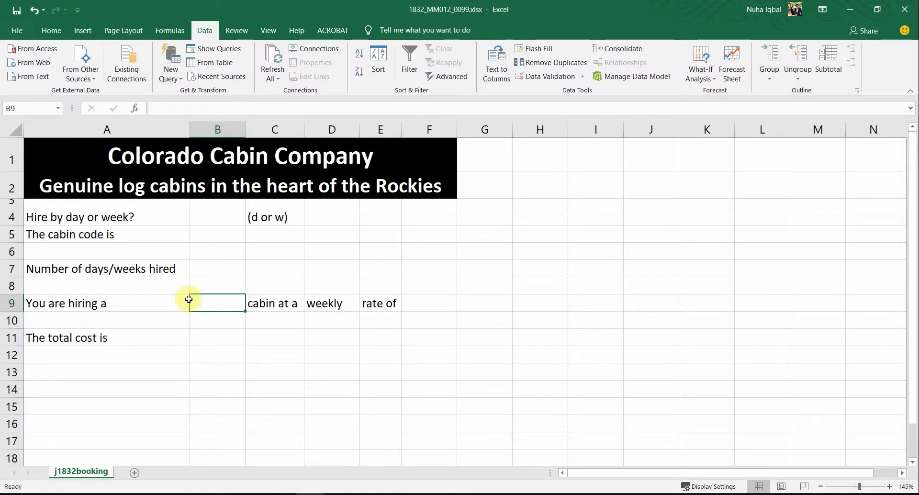
{"action": "key", "text": "alt+Tab"}
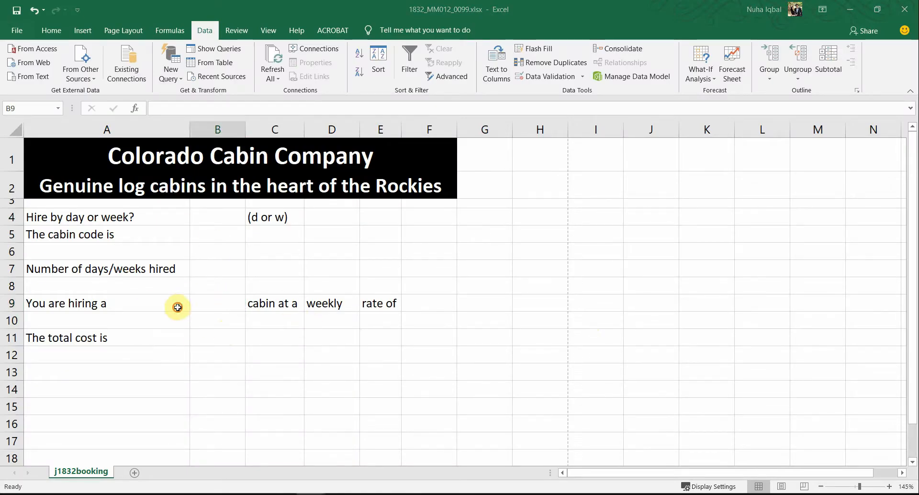
{"action": "left_click", "coordinate": [218, 306]}
{"action": "key", "text": "alt+Tab"}
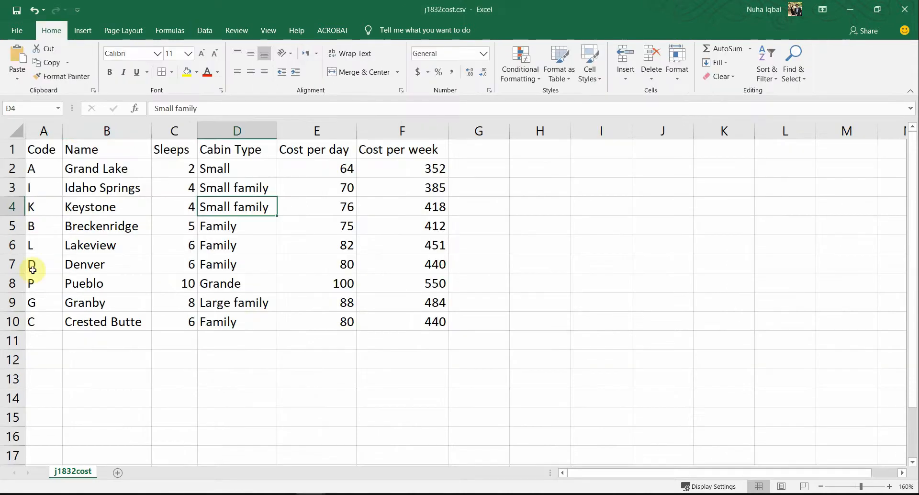
{"action": "left_click", "coordinate": [78, 130]}
{"action": "left_click_drag", "start_coordinate": [51, 170], "coordinate": [45, 319]}
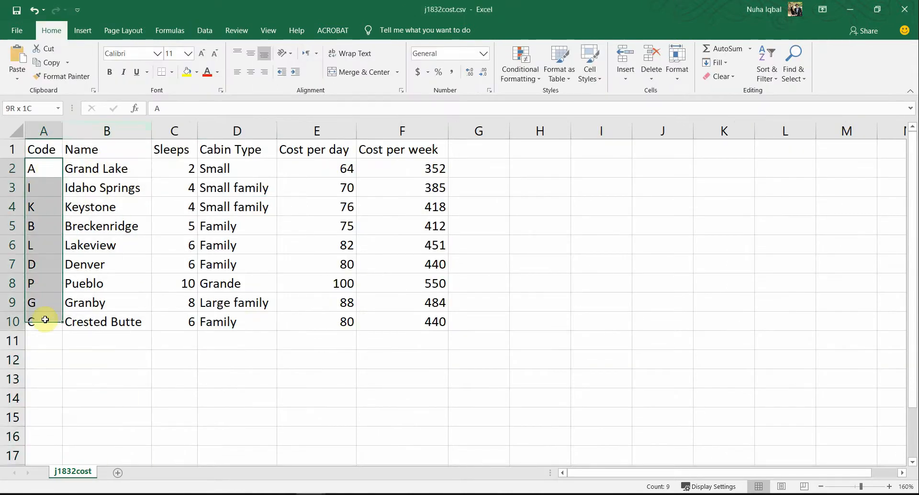
{"action": "key", "text": "alt+Tab"}
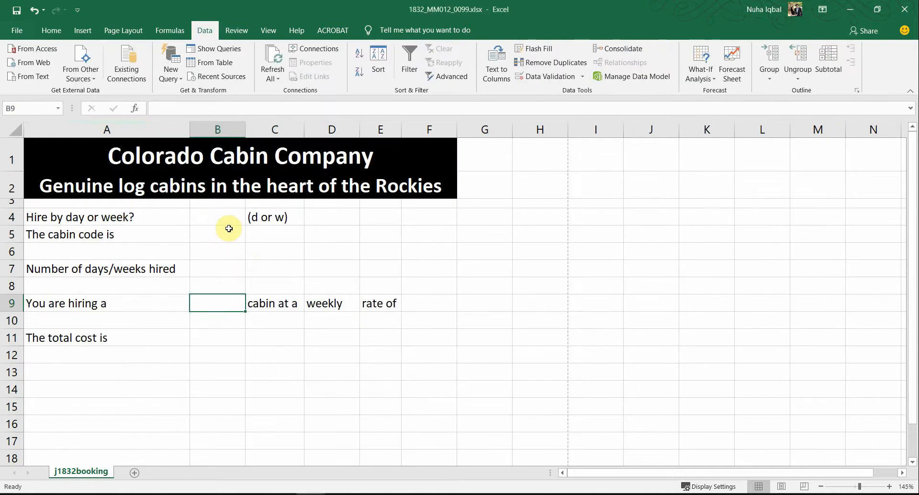
{"action": "left_click", "coordinate": [242, 235]}
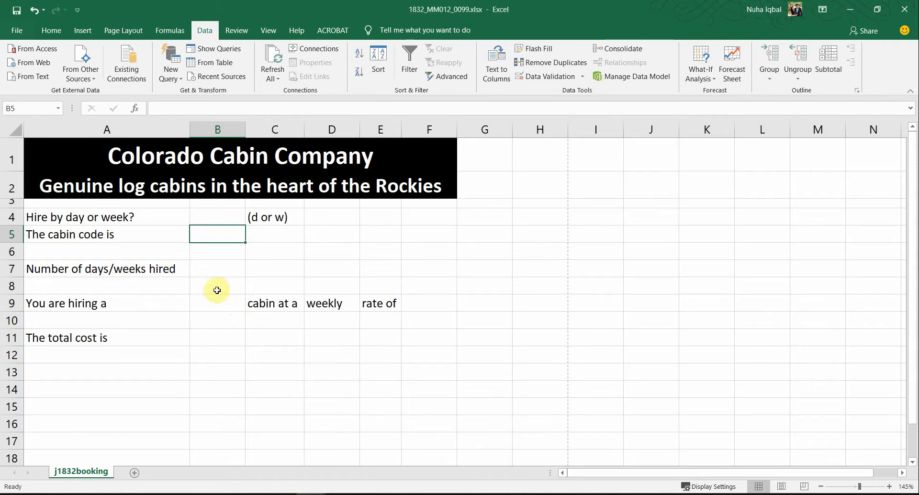
- Start a formula in booking sheet cell B9 and review the columns from Name to Cost per week in j1832cost.csv
{"action": "left_click", "coordinate": [216, 306]}
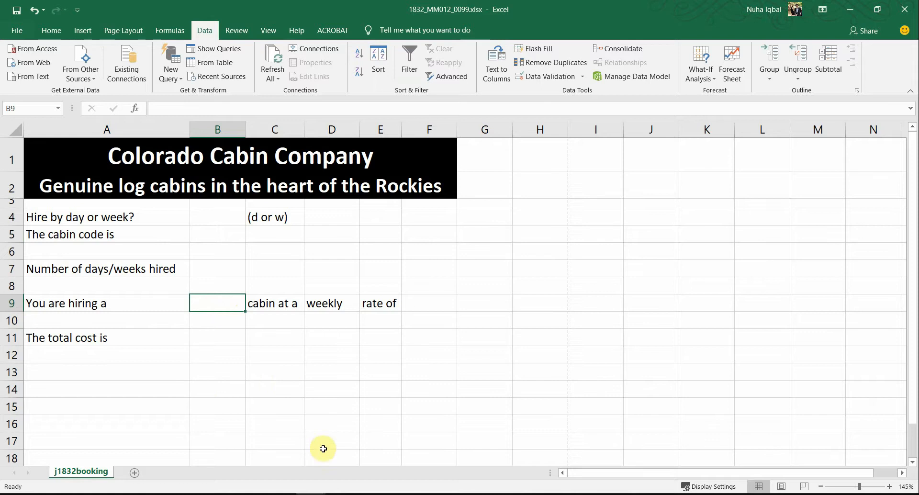
{"action": "type", "text": "="}
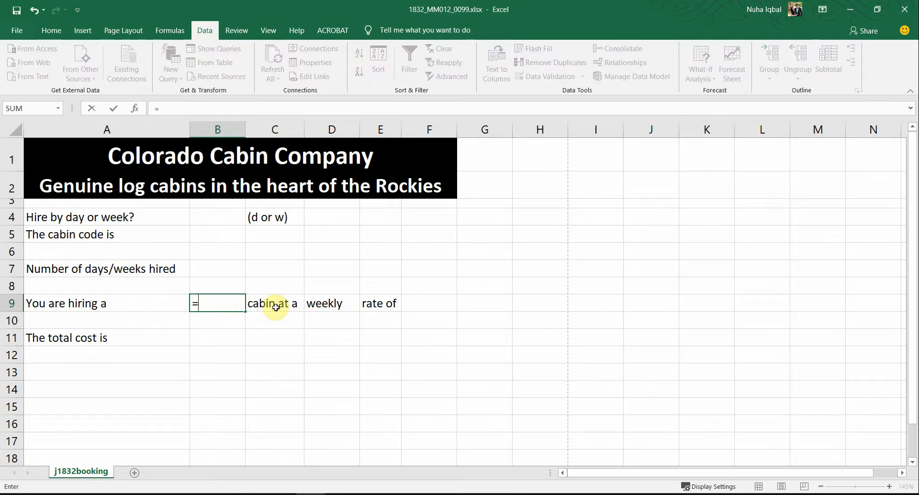
{"action": "key", "text": "alt+Tab"}
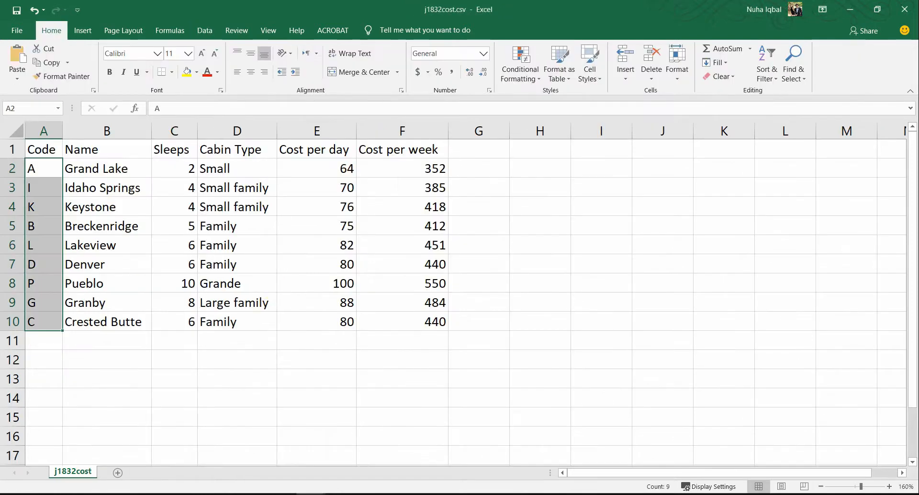
{"action": "left_click", "coordinate": [134, 127]}
{"action": "left_click", "coordinate": [172, 127]}
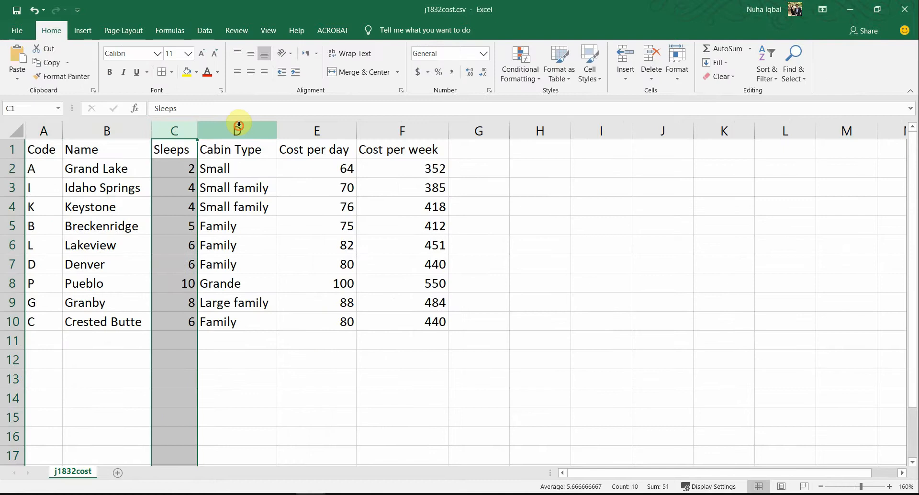
{"action": "left_click", "coordinate": [238, 127]}
{"action": "left_click", "coordinate": [349, 125]}
{"action": "left_click", "coordinate": [395, 127]}
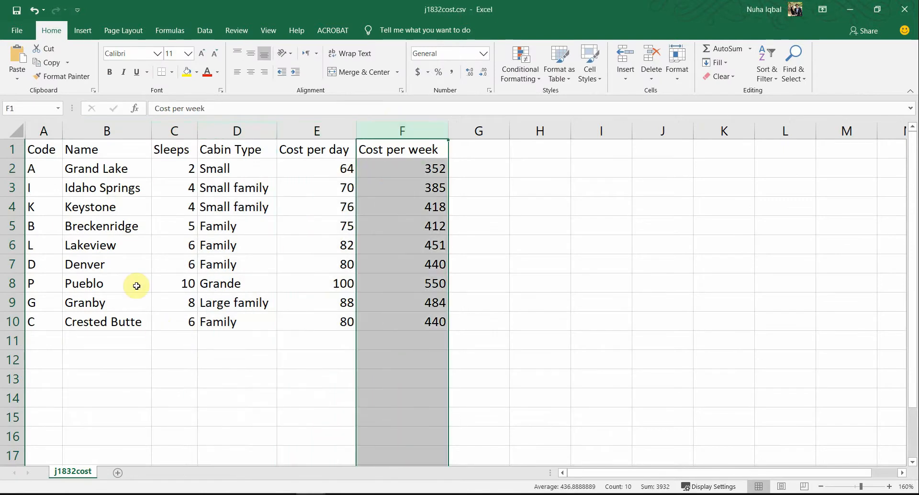
{"action": "key", "text": "alt+Tab"}
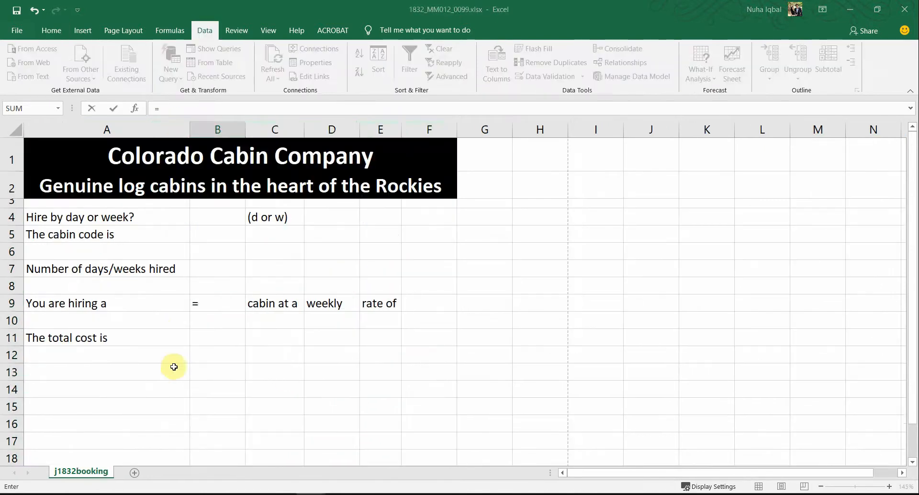
{"action": "type", "text": "vlook"}
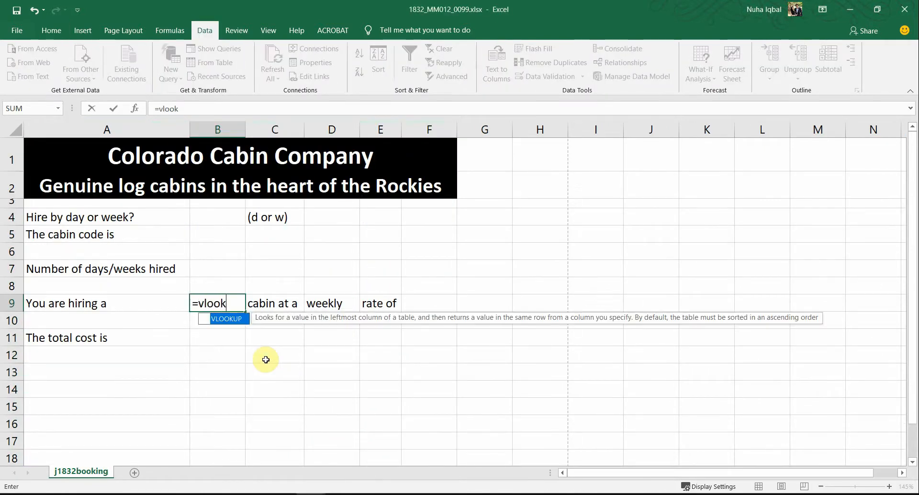
{"action": "type", "text": "up("}
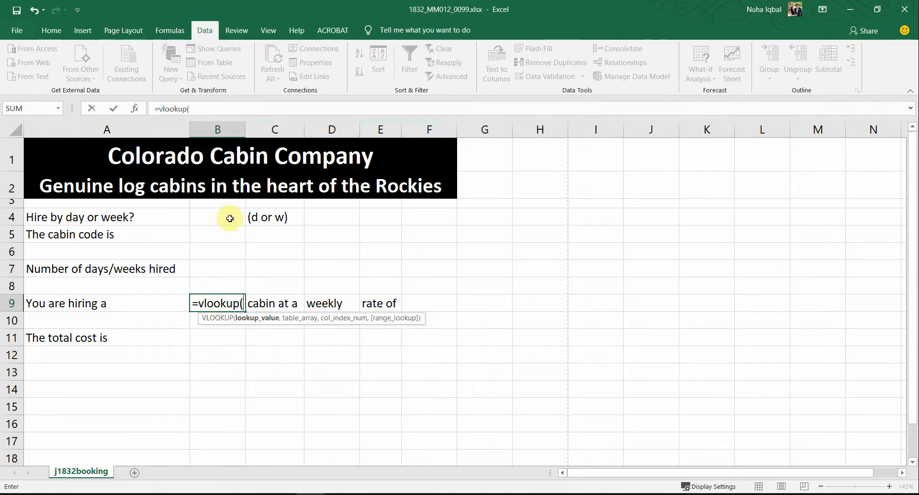
{"action": "left_click", "coordinate": [212, 236]}
{"action": "type", "text": ","}
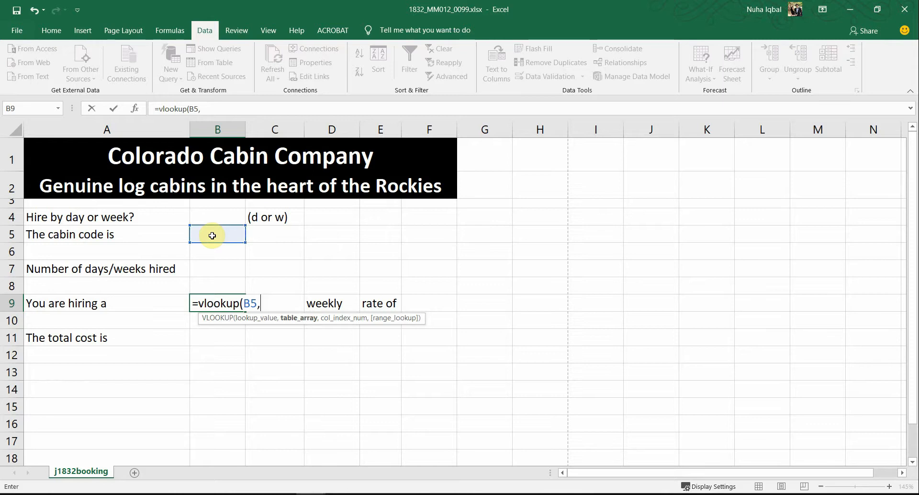
{"action": "key", "text": "alt+Tab"}
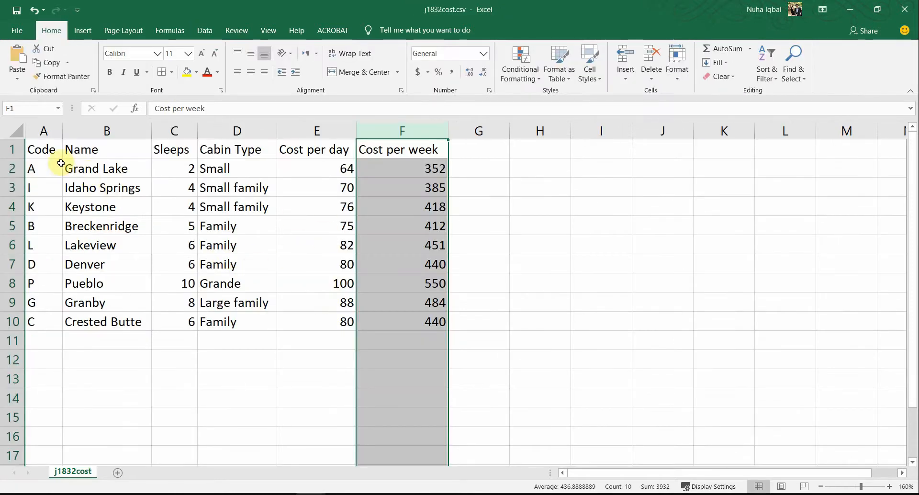
{"action": "left_click_drag", "start_coordinate": [43, 169], "coordinate": [413, 322]}
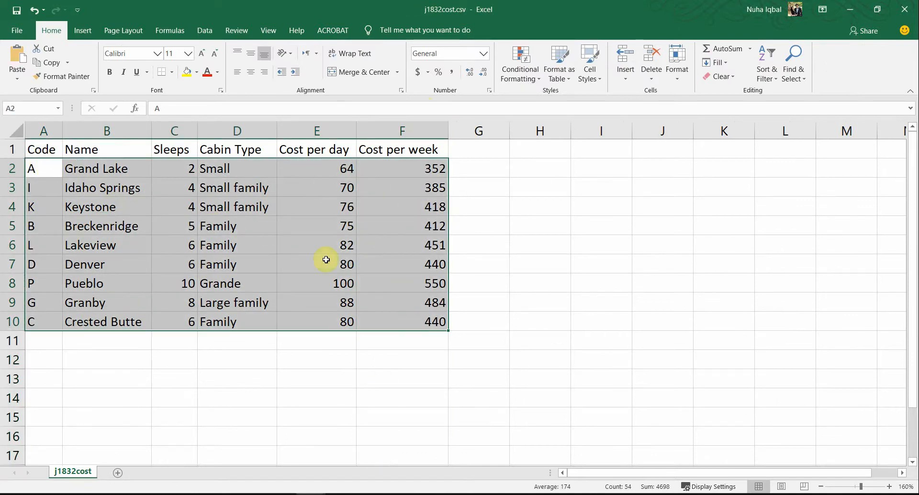
{"action": "key", "text": "alt+Tab"}
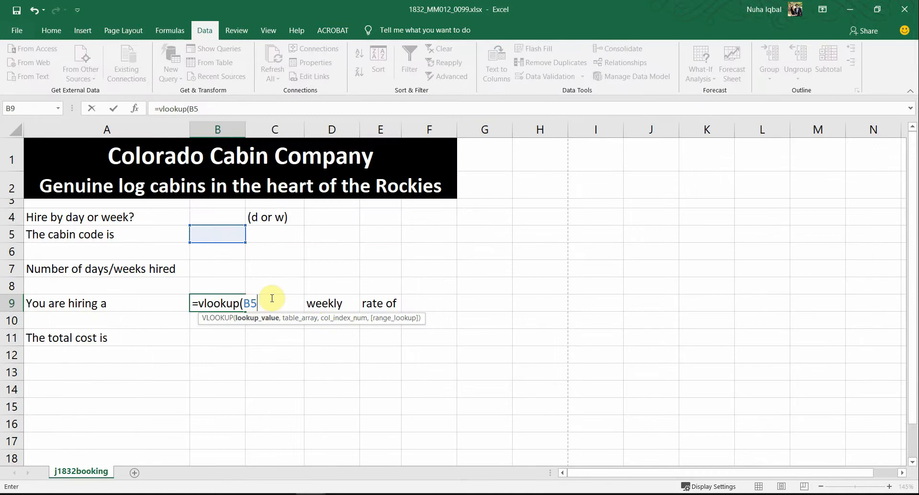
{"action": "key", "text": "BackSpace"}
{"action": "key", "text": "BackSpace"}
{"action": "key", "text": "BackSpace"}
{"action": "key", "text": "BackSpace"}
{"action": "key", "text": "BackSpace"}
{"action": "key", "text": "BackSpace"}
{"action": "key", "text": "BackSpace"}
{"action": "key", "text": "BackSpace"}
{"action": "key", "text": "BackSpace"}
{"action": "left_click", "coordinate": [368, 383]}
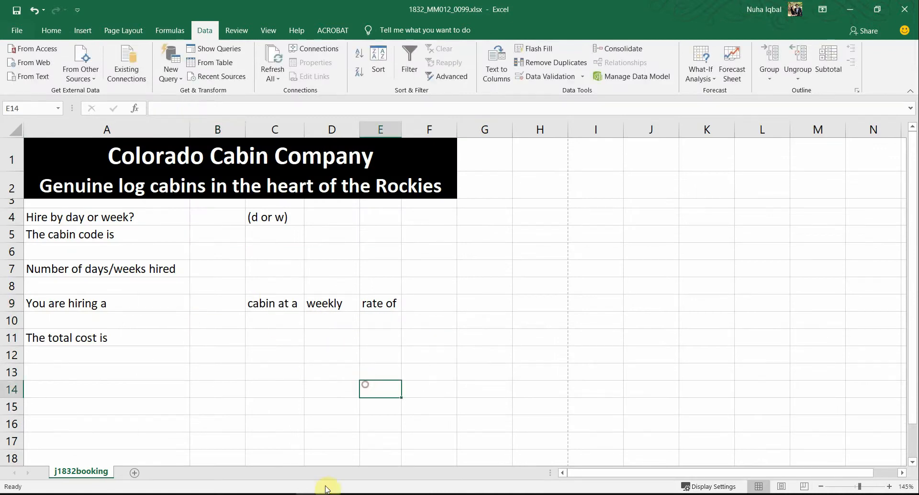
- Close j1832cost.csv without saving its changes and reopen it from the booking workbook's recent files
{"action": "left_click", "coordinate": [381, 455]}
{"action": "key", "text": "ctrl+w"}
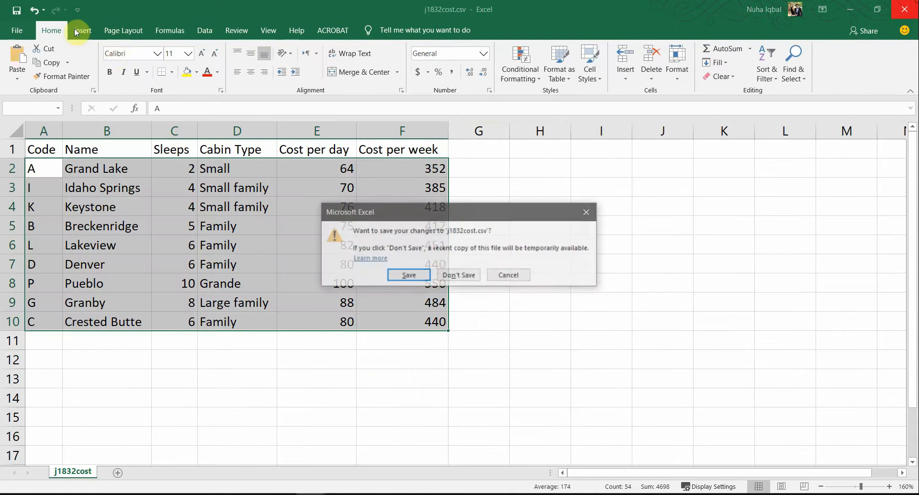
{"action": "left_click", "coordinate": [460, 278]}
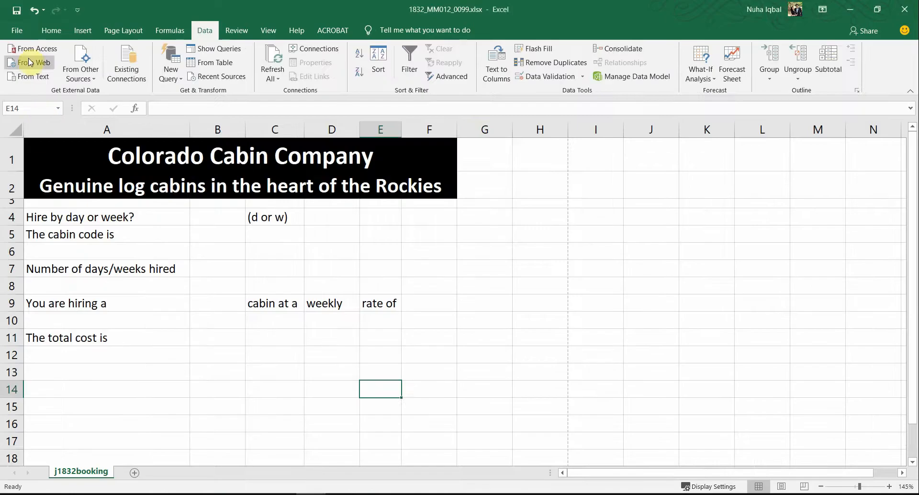
{"action": "left_click", "coordinate": [14, 31]}
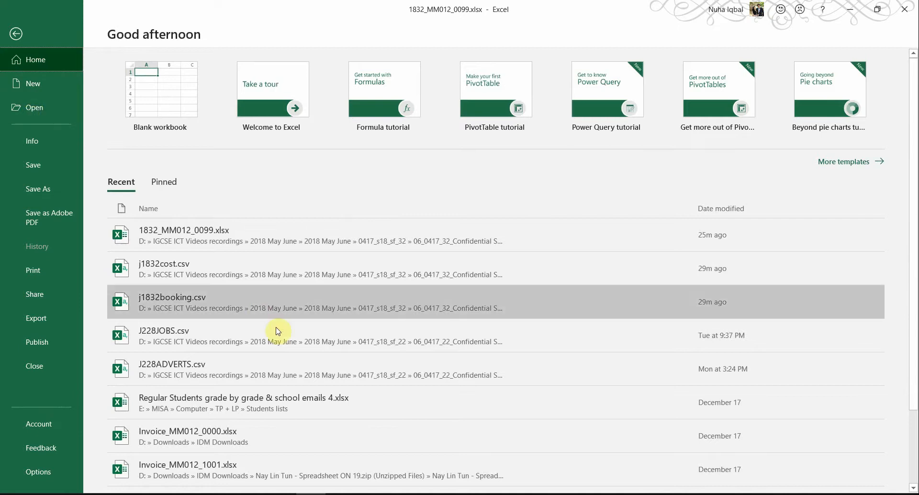
{"action": "left_click", "coordinate": [185, 265]}
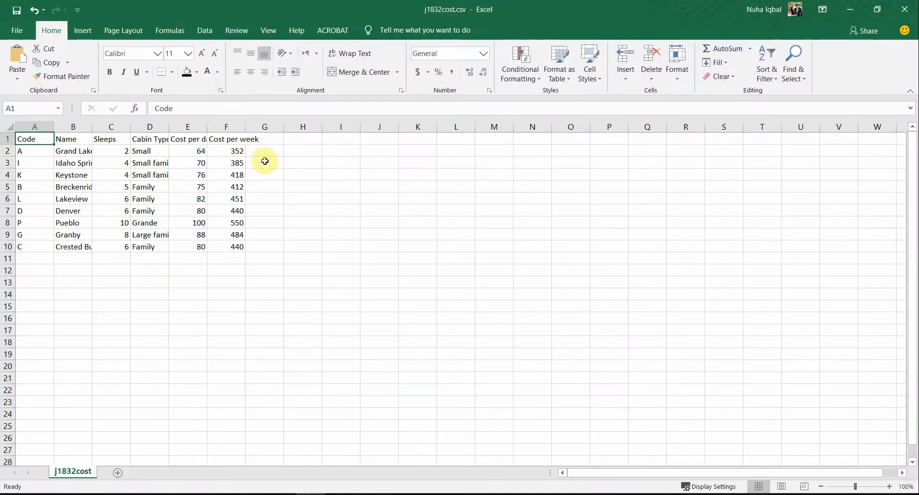
- Autofit the widths of all columns in j1832cost.csv
{"action": "left_click", "coordinate": [8, 127]}
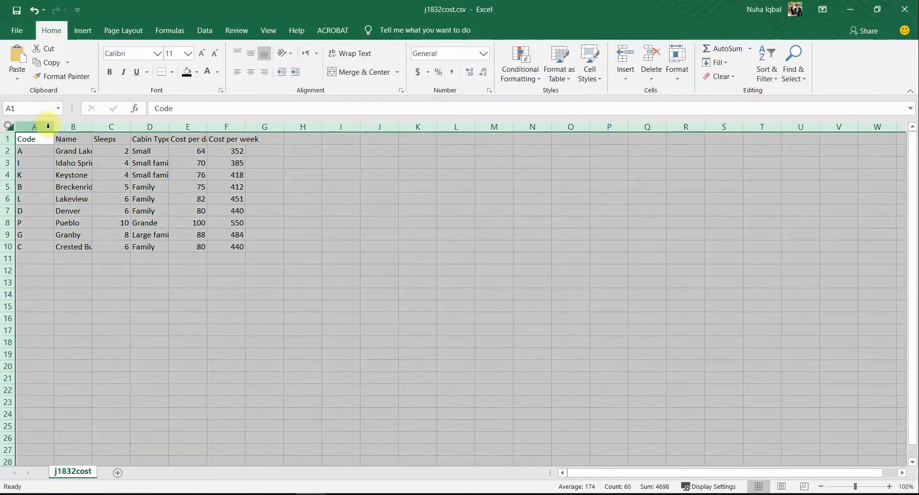
{"action": "double_click", "coordinate": [52, 127]}
{"action": "left_click", "coordinate": [269, 294]}
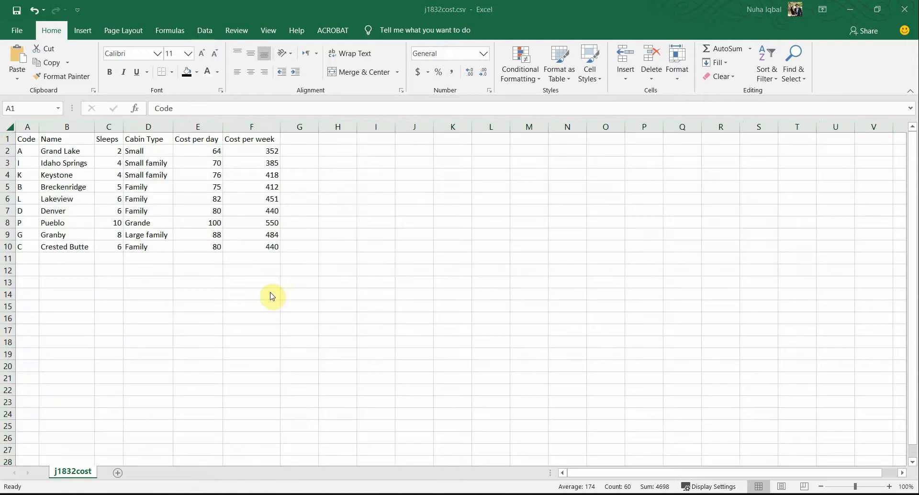
- Start a VLOOKUP formula in booking sheet cell B9 with cell B5 as the lookup value
{"action": "key", "text": "alt+Tab"}
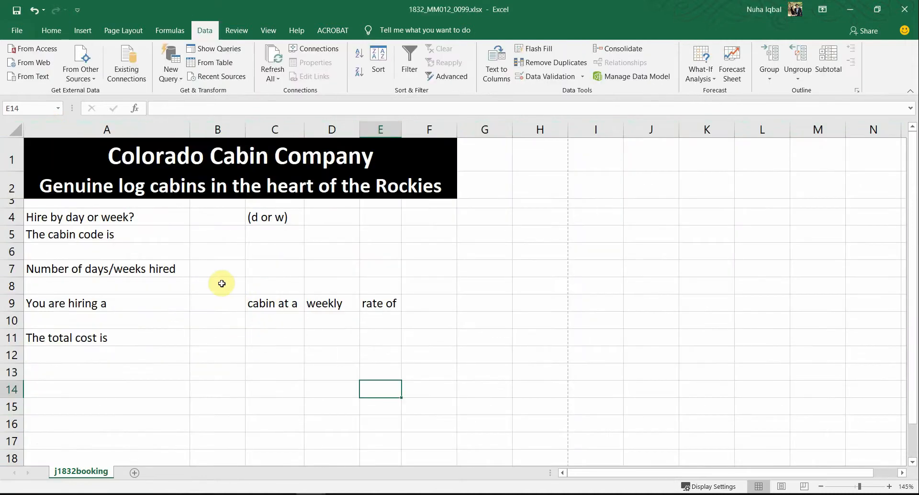
{"action": "left_click", "coordinate": [228, 309]}
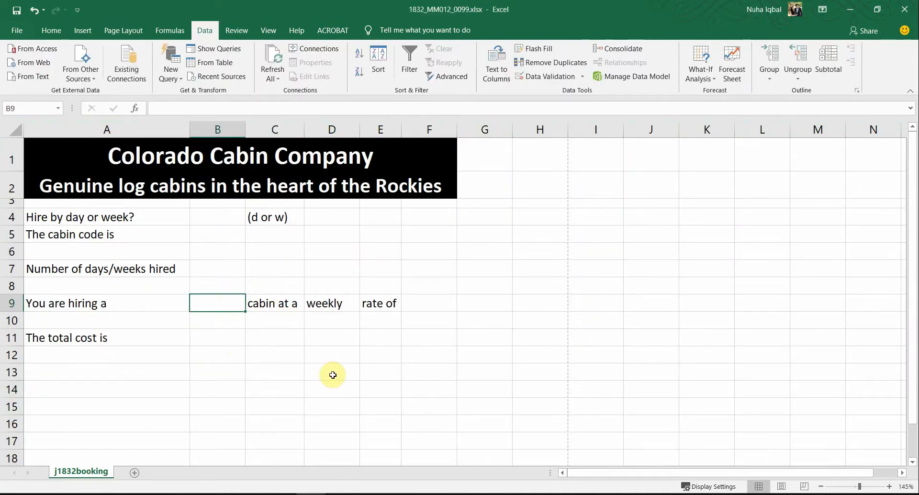
{"action": "type", "text": "=vl"}
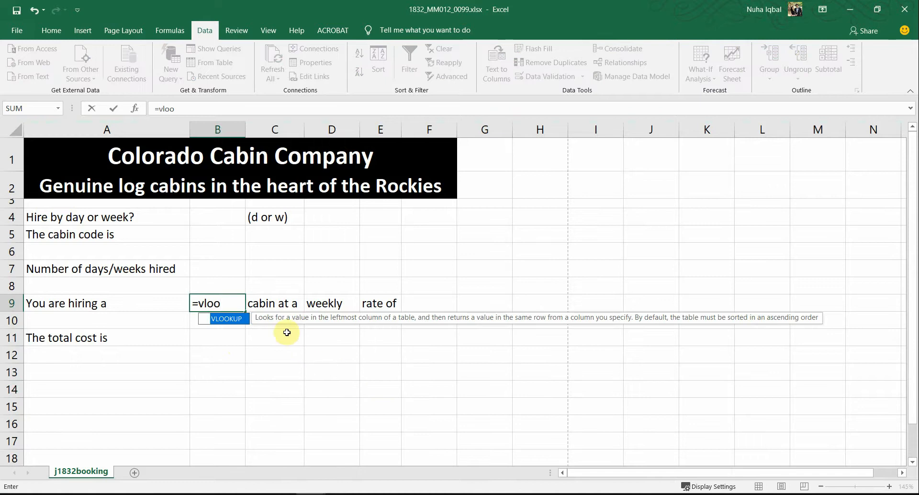
{"action": "type", "text": "oo"}
{"action": "double_click", "coordinate": [242, 319]}
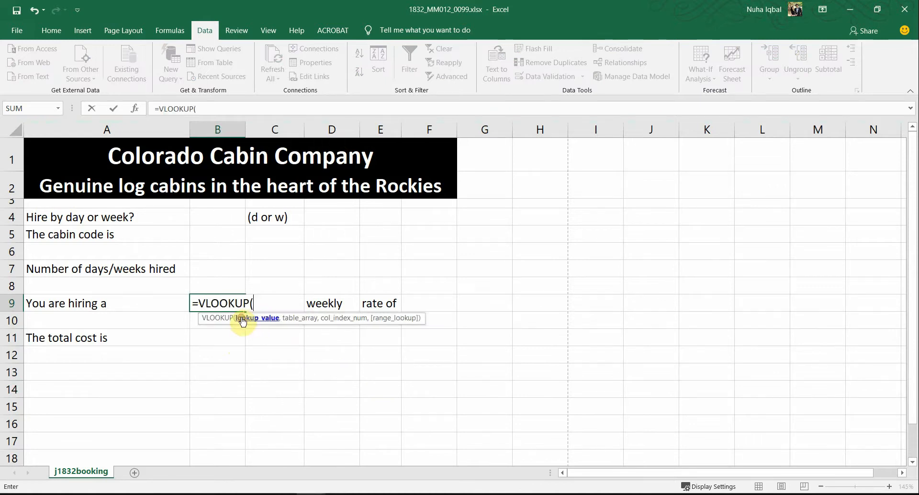
{"action": "left_click", "coordinate": [211, 239]}
{"action": "type", "text": ","}
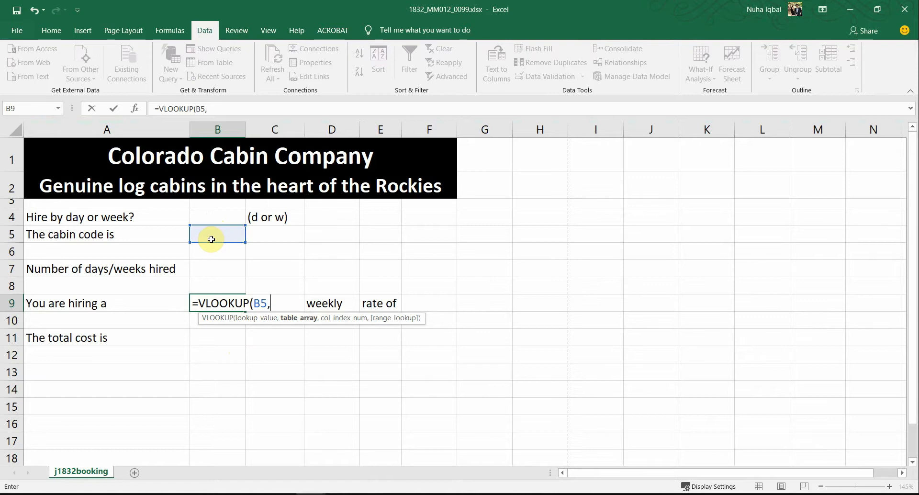
- Set the VLOOKUP's table array to the range A2:F10 in j1832cost.csv
{"action": "key", "text": "ctrl+Tab"}
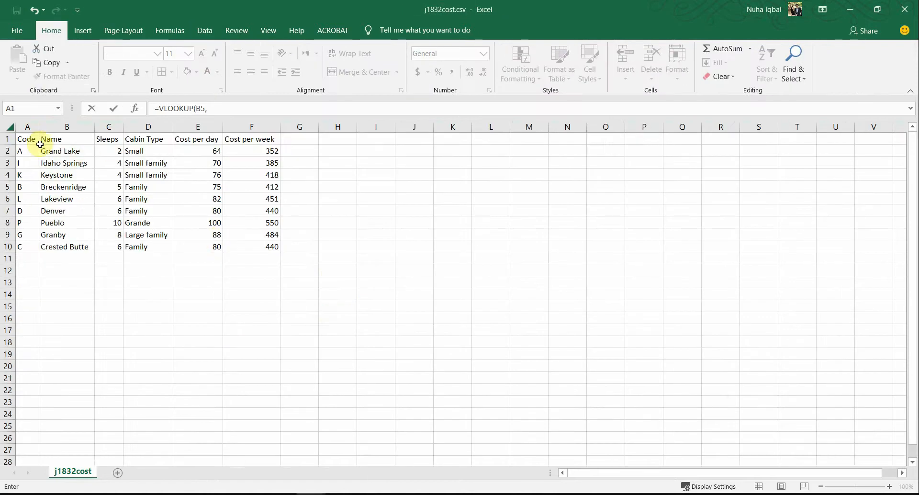
{"action": "left_click_drag", "start_coordinate": [32, 151], "coordinate": [258, 252]}
{"action": "key", "text": "ctrl+Tab"}
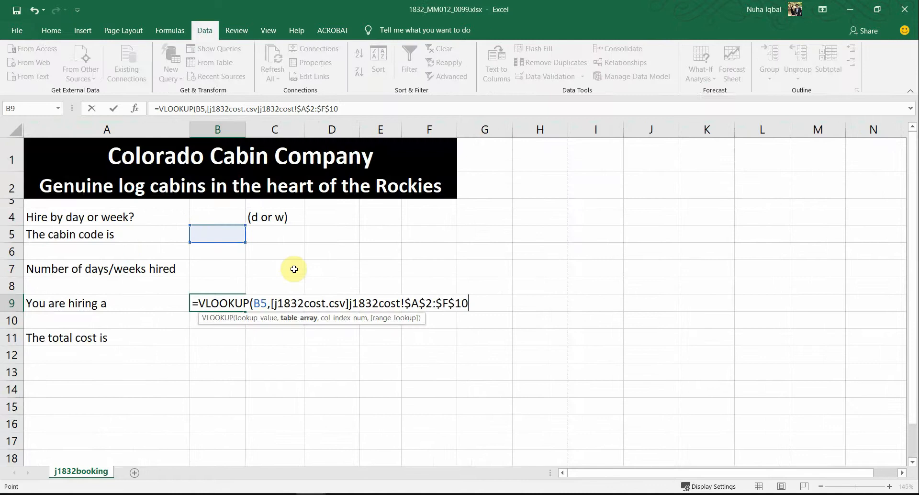
{"action": "type", "text": ","}
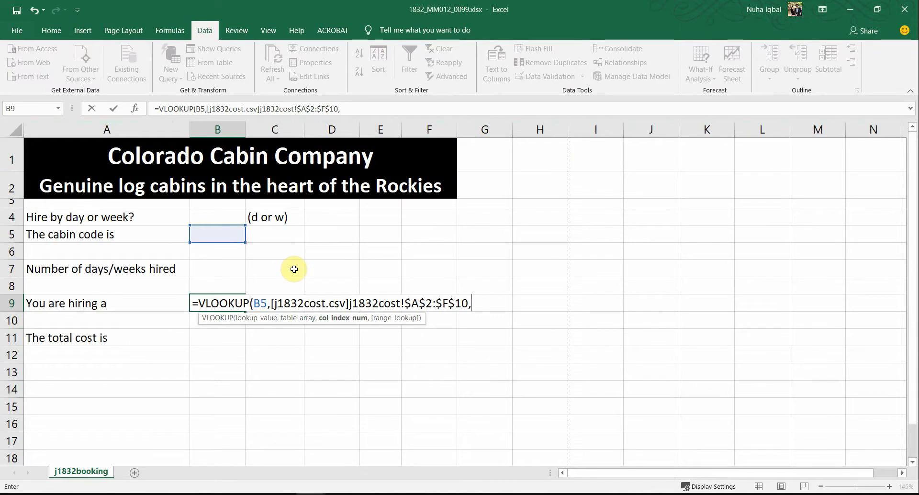
- Check the Name column's position in j1832cost.csv and complete the B9 VLOOKUP with column index 2 and FALSE for an exact match
{"action": "key", "text": "ctrl+Tab"}
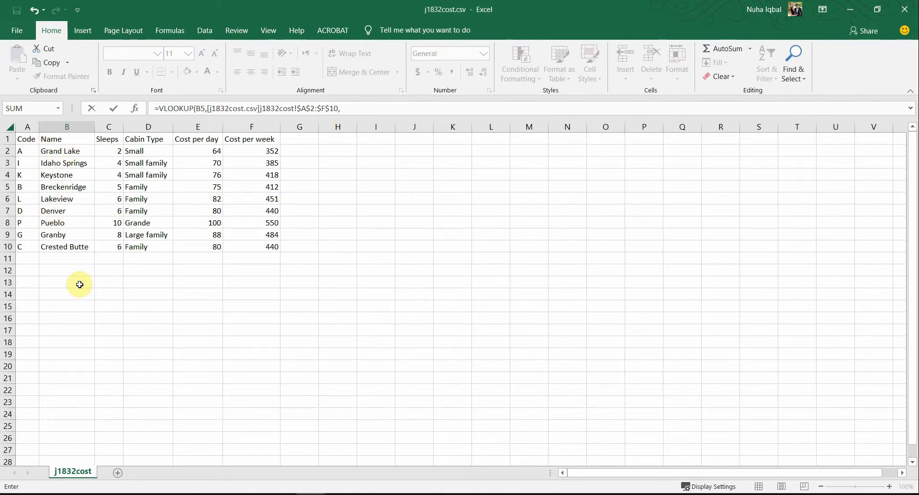
{"action": "key", "text": "alt+Tab"}
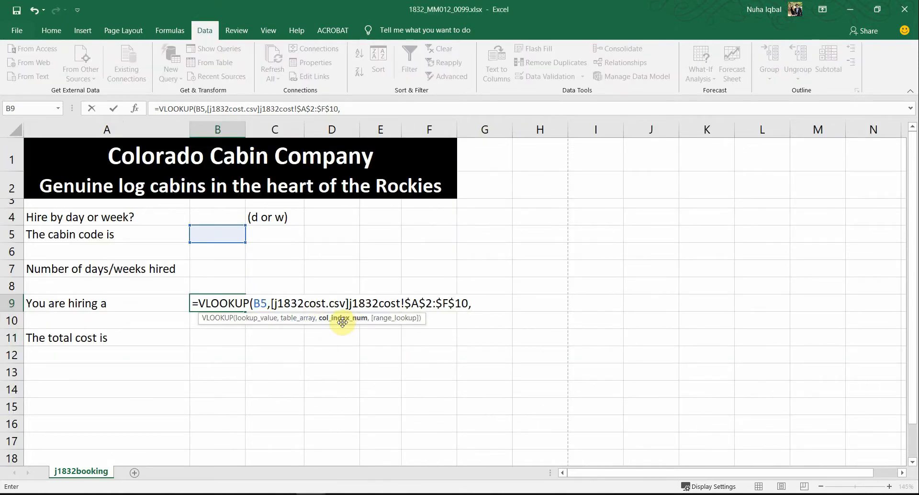
{"action": "key", "text": "ctrl+F6"}
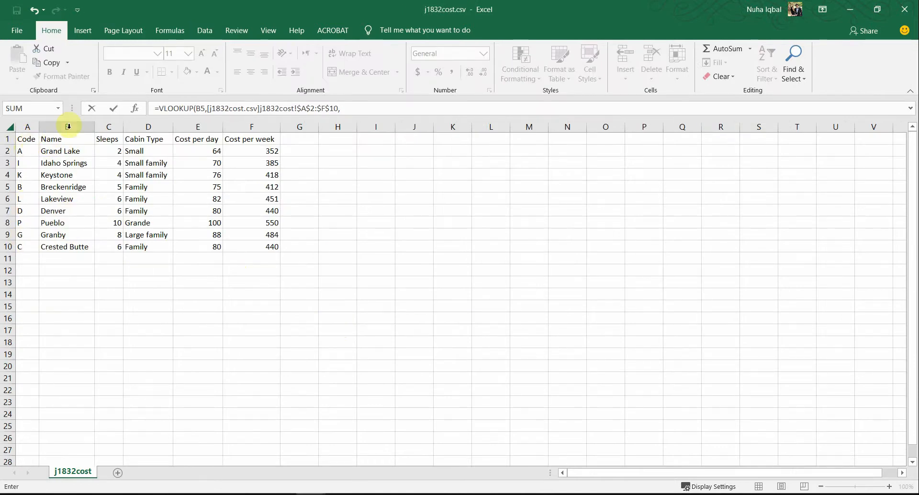
{"action": "key", "text": "ctrl+F6"}
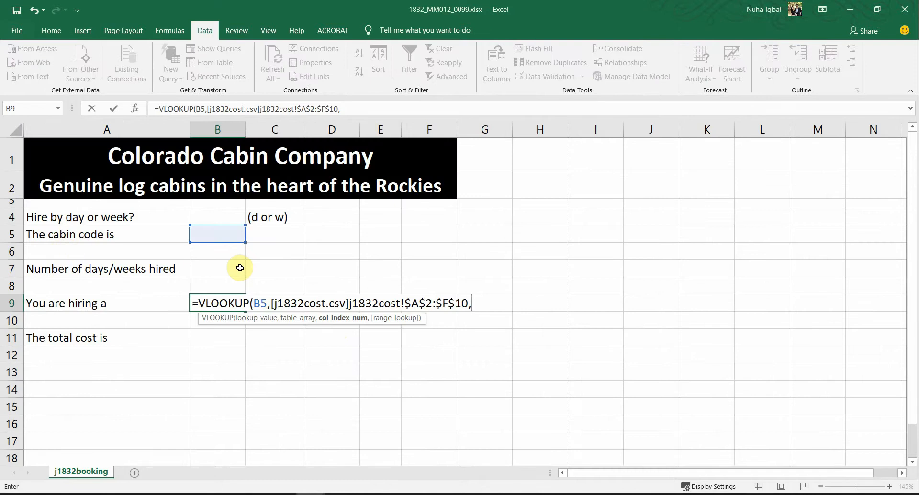
{"action": "type", "text": ","}
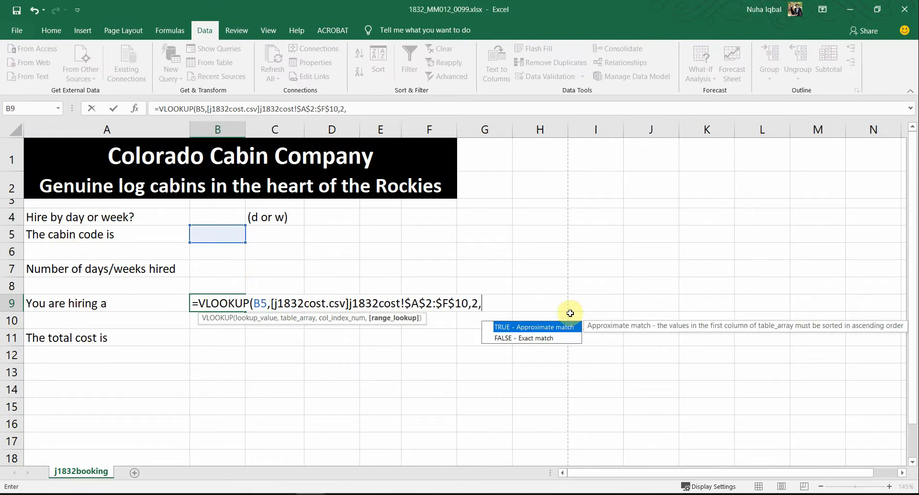
{"action": "double_click", "coordinate": [528, 339]}
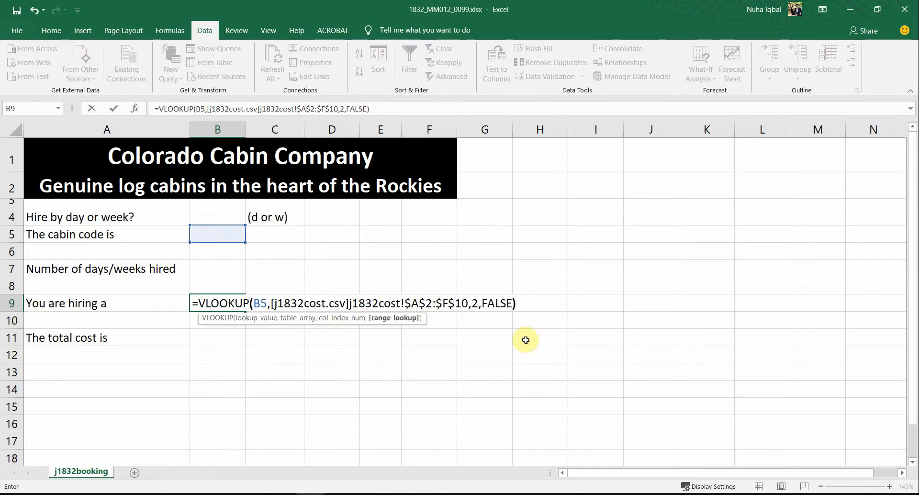
{"action": "key", "text": "Return"}
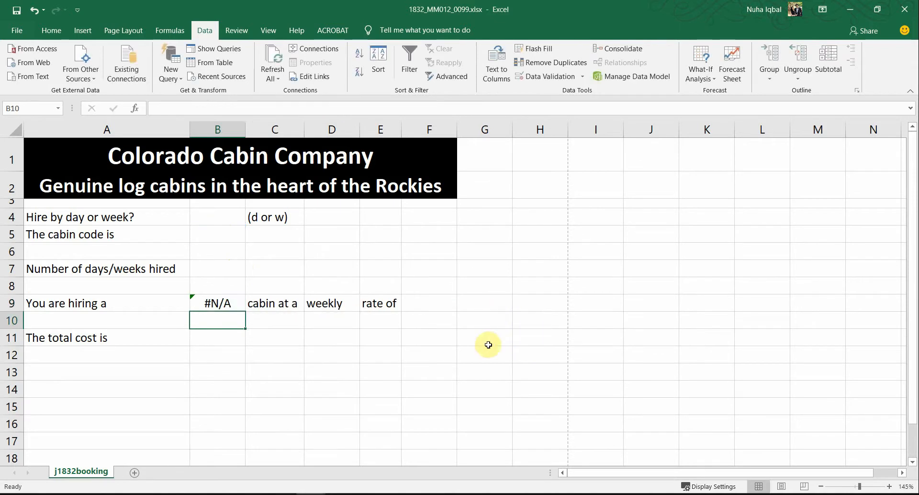
- Inspect cells B9 and B4, switch to the question paper in Acrobat, and find the note about entering test data for steps 16 to 22
{"action": "left_click", "coordinate": [225, 300]}
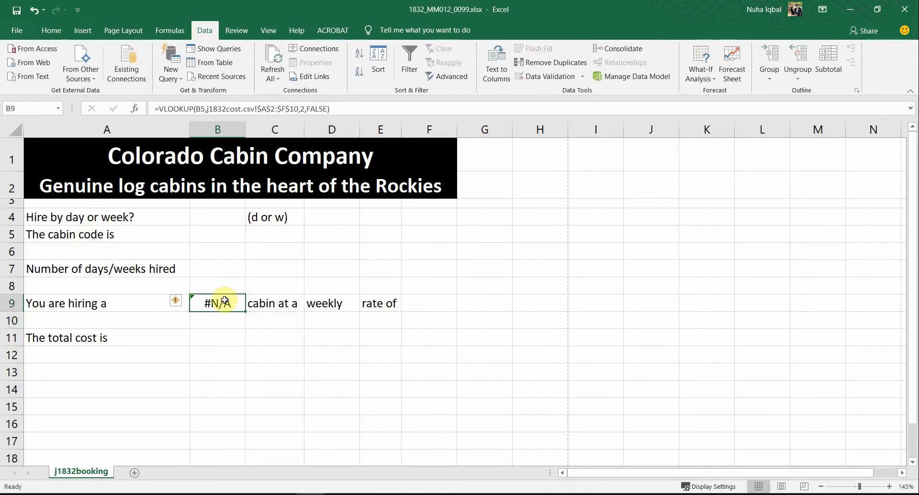
{"action": "left_click", "coordinate": [234, 220]}
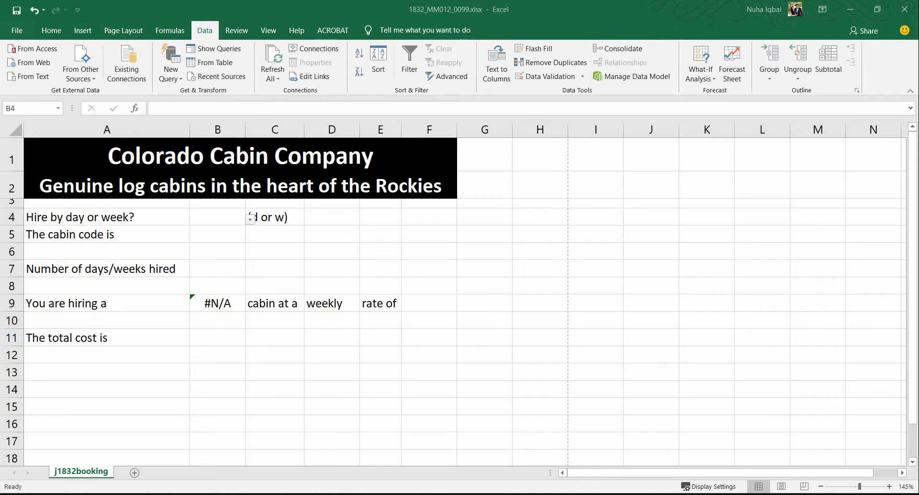
{"action": "key", "text": "alt+Tab"}
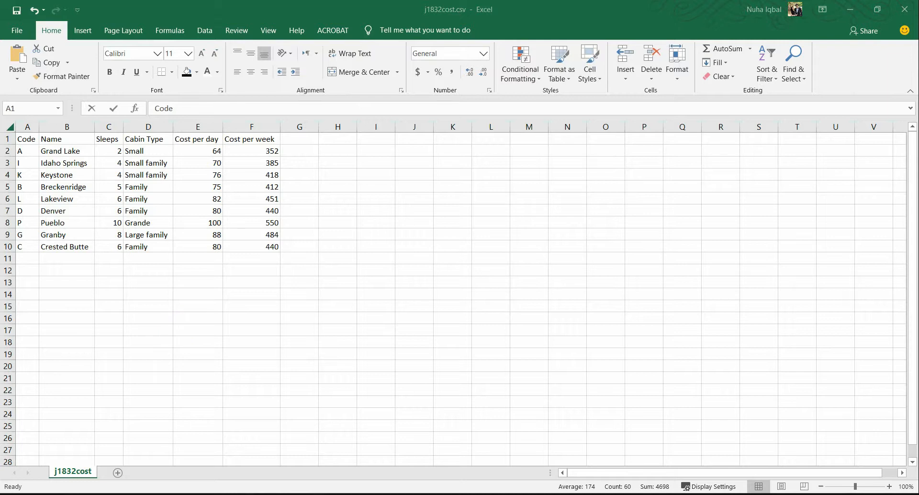
{"action": "key", "text": "alt+Tab"}
{"action": "scroll", "coordinate": [148, 303], "scroll_direction": "up", "scroll_amount": 5}
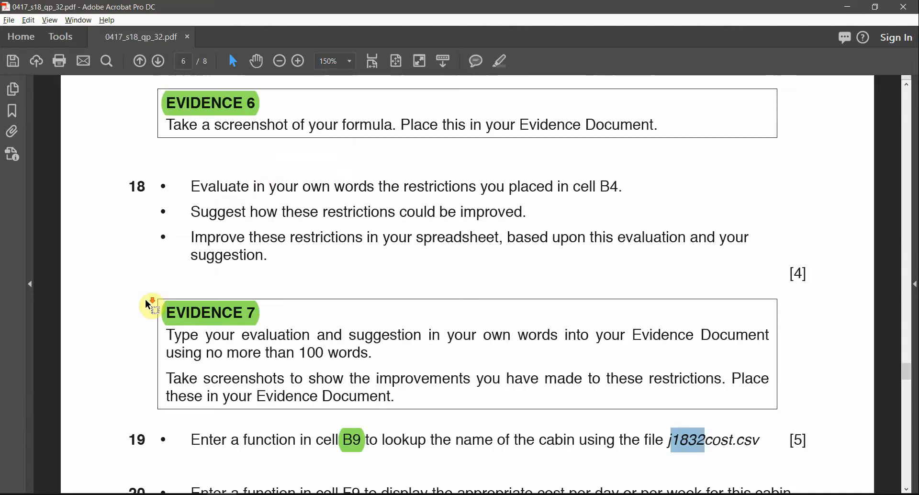
{"action": "scroll", "coordinate": [148, 303], "scroll_direction": "up", "scroll_amount": 3}
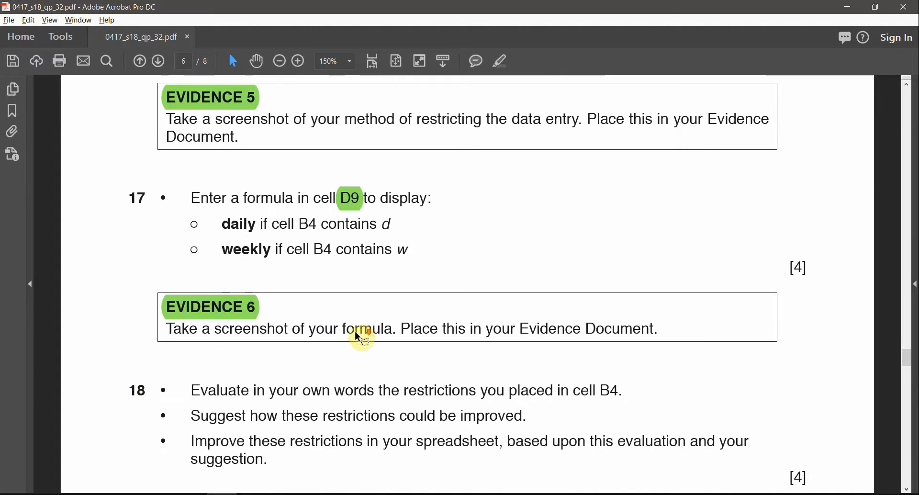
{"action": "scroll", "coordinate": [363, 328], "scroll_direction": "down", "scroll_amount": 2}
{"action": "left_click_drag", "start_coordinate": [287, 126], "coordinate": [338, 126]}
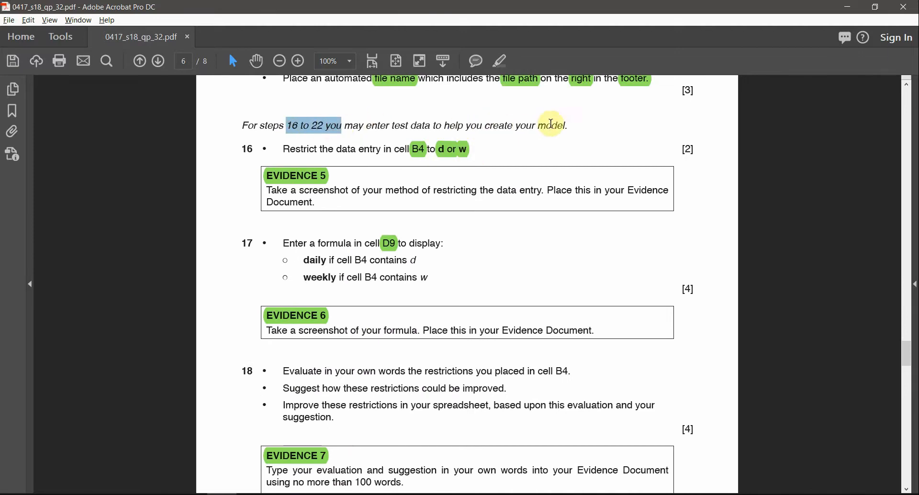
- Review the test-data note and steps 17 to 21 in the question paper, switch to the booking workbook in Excel, and enter d in B4
{"action": "left_click_drag", "start_coordinate": [568, 126], "coordinate": [525, 125]}
{"action": "scroll", "coordinate": [538, 257], "scroll_direction": "down", "scroll_amount": 5}
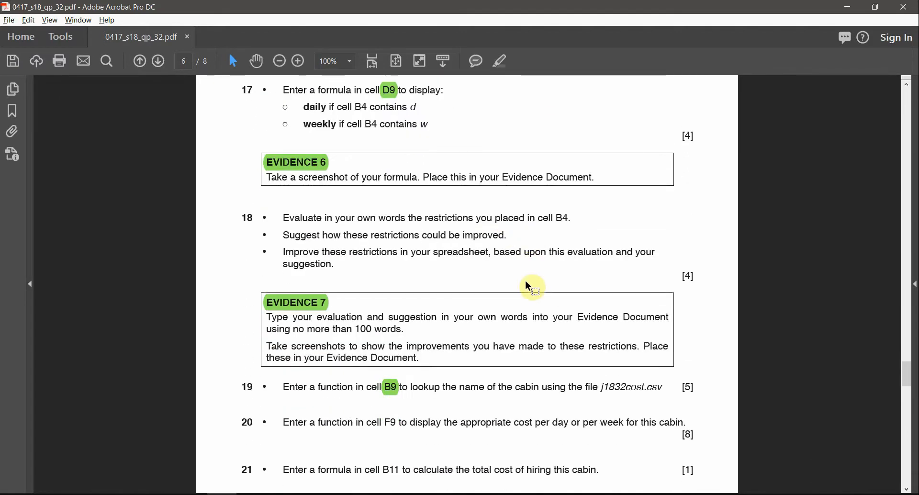
{"action": "scroll", "coordinate": [513, 392], "scroll_direction": "up", "scroll_amount": 1, "text": "ctrl"}
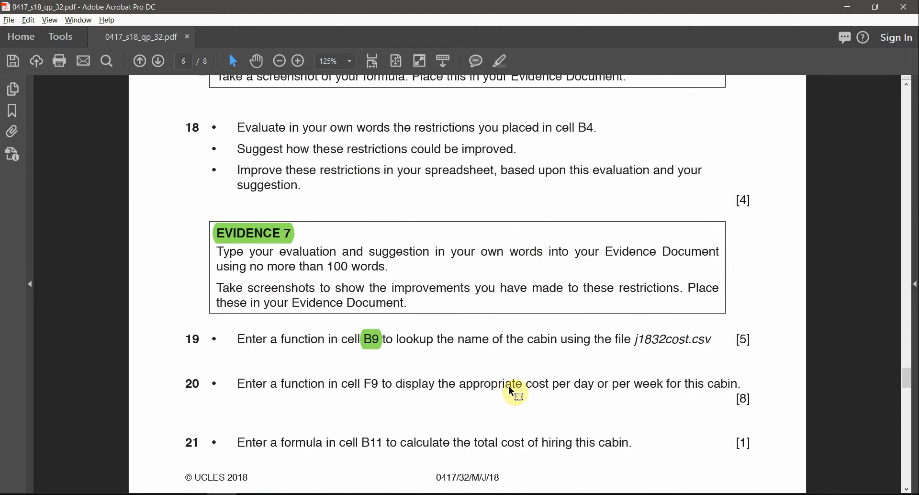
{"action": "key", "text": "alt+Tab"}
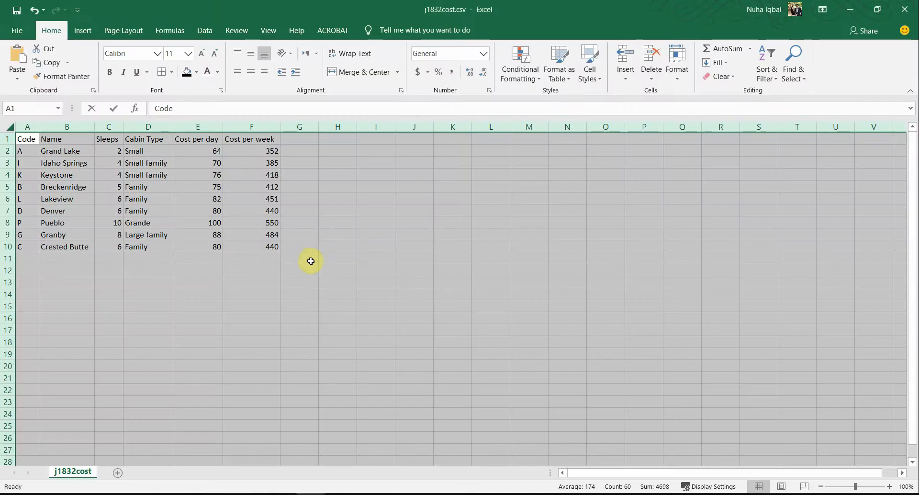
{"action": "key", "text": "alt+Tab"}
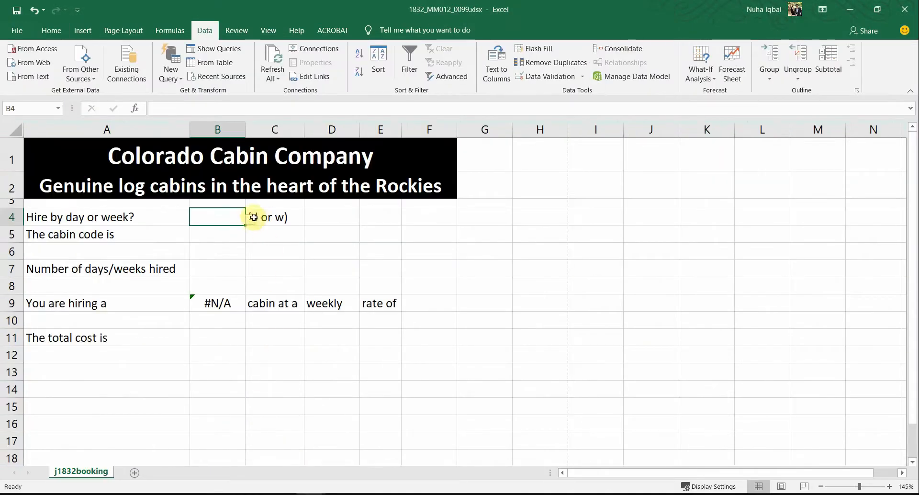
{"action": "left_click", "coordinate": [250, 218]}
{"action": "left_click", "coordinate": [226, 233]}
- Choose the Breckenridge cabin's code in j1832cost.csv and enter B as the test cabin code in booking sheet cell B5
{"action": "left_click", "coordinate": [226, 235]}
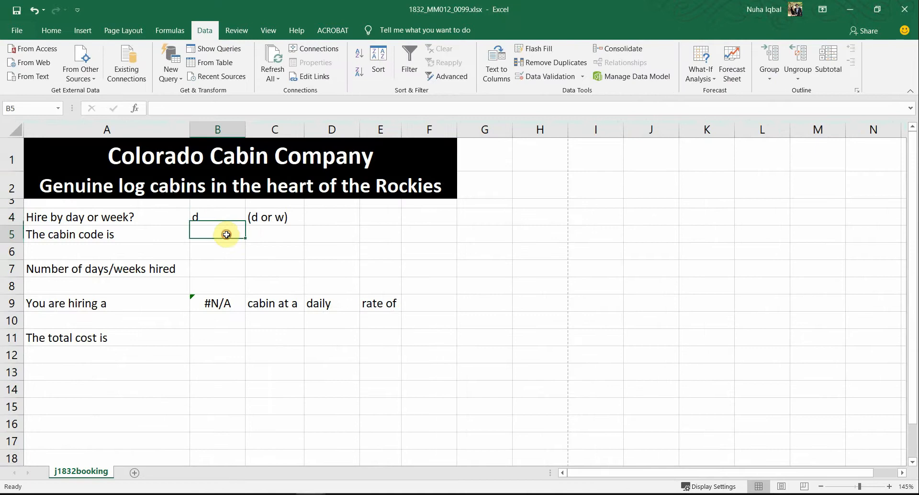
{"action": "key", "text": "alt+Tab"}
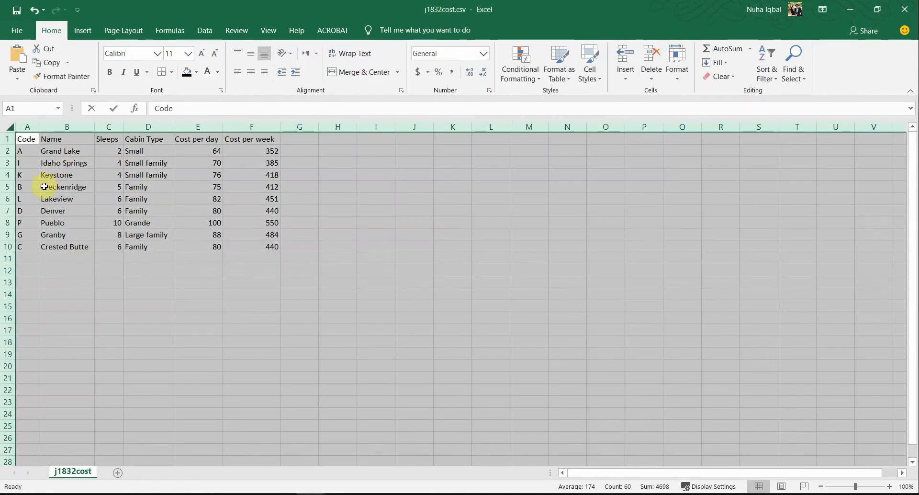
{"action": "left_click", "coordinate": [27, 186]}
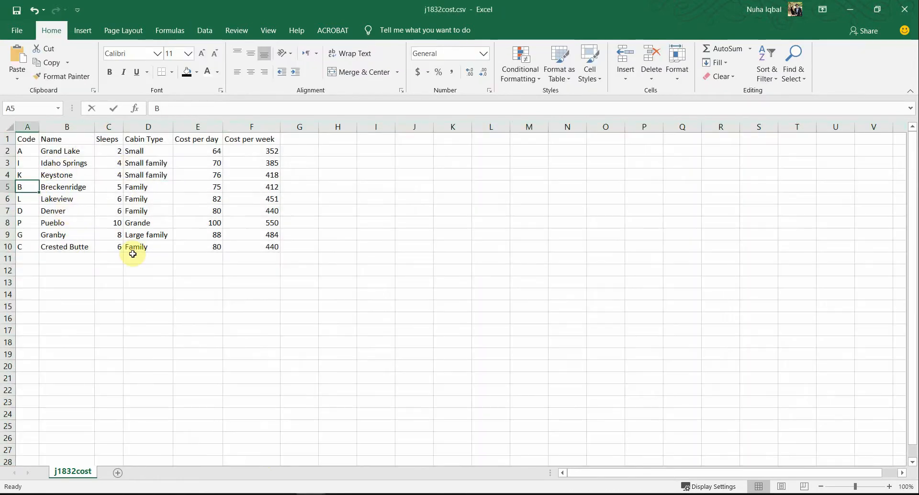
{"action": "key", "text": "alt+Tab"}
{"action": "type", "text": "B"}
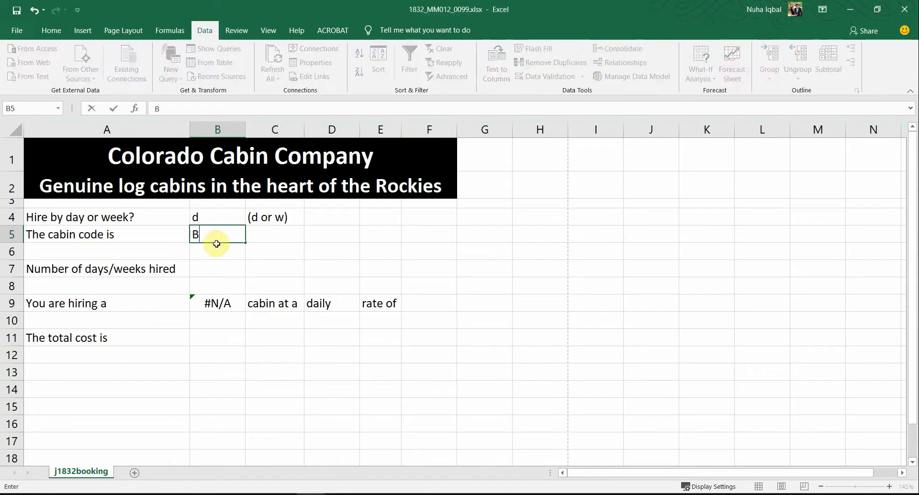
{"action": "key", "text": "Return"}
{"action": "key", "text": "Return"}
- Widen booking sheet column B to fit the cabin name in B9 and check that name against the code B row in j1832cost.csv
{"action": "left_click", "coordinate": [231, 305]}
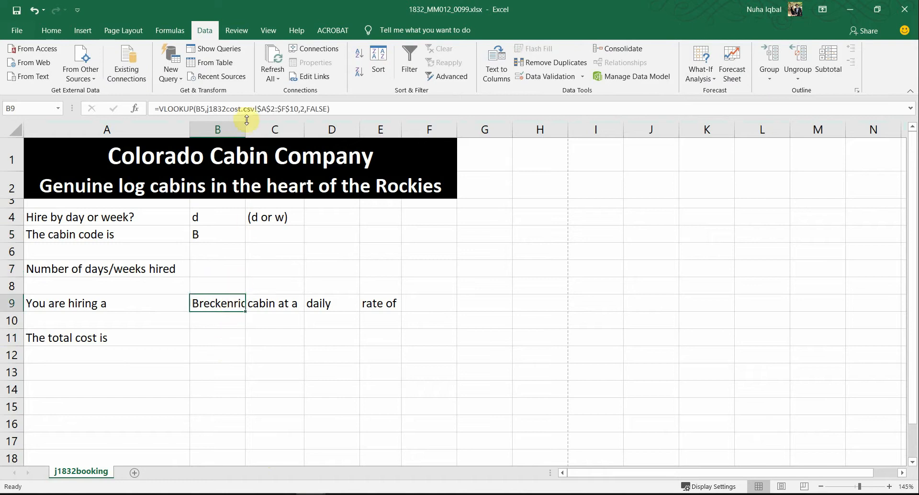
{"action": "key", "text": "alt+Tab"}
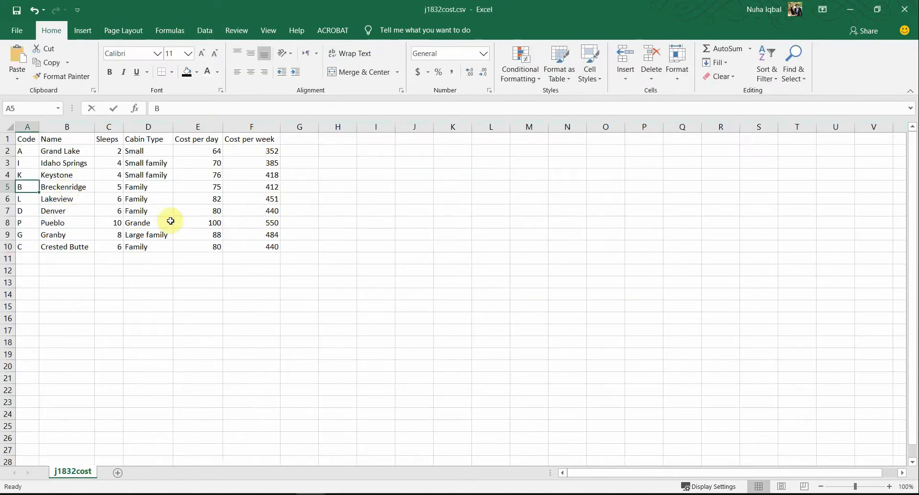
{"action": "left_click", "coordinate": [68, 192]}
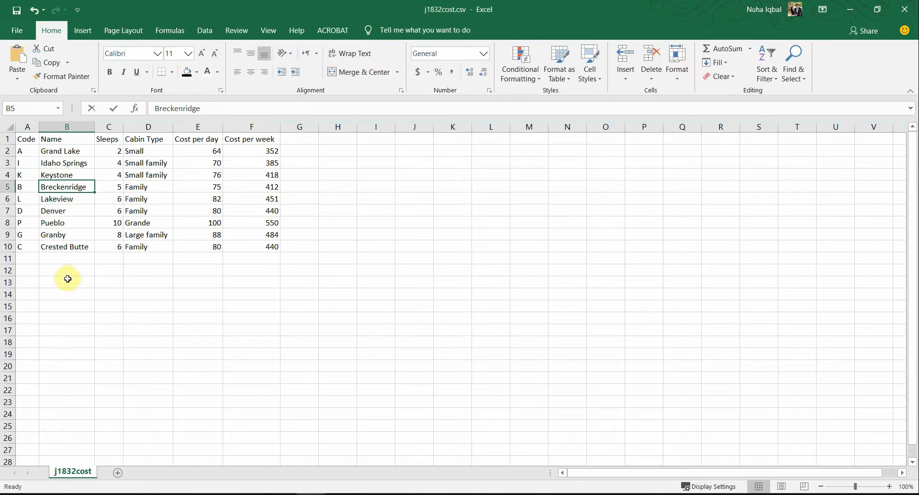
- Choose the Keystone cabin's code in j1832cost.csv and set the test cabin code in booking sheet cell B5 to K
{"action": "left_click", "coordinate": [26, 175]}
{"action": "key", "text": "alt+Tab"}
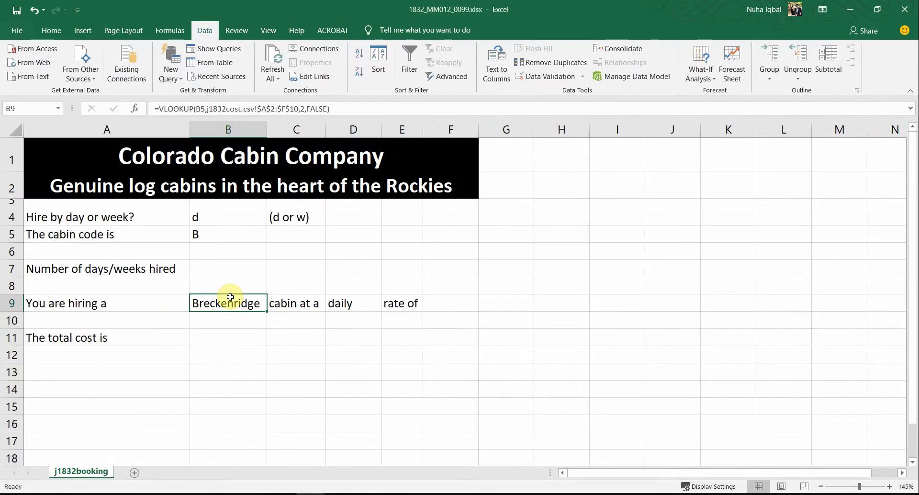
{"action": "key", "text": "Left"}
{"action": "key", "text": "Up"}
{"action": "key", "text": "Up"}
{"action": "key", "text": "Up"}
{"action": "key", "text": "Up"}
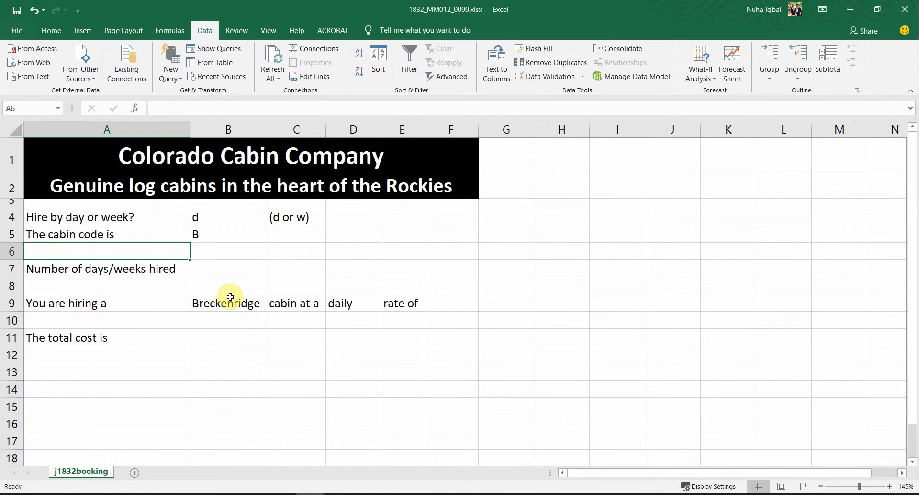
{"action": "key", "text": "Right"}
{"action": "type", "text": "K"}
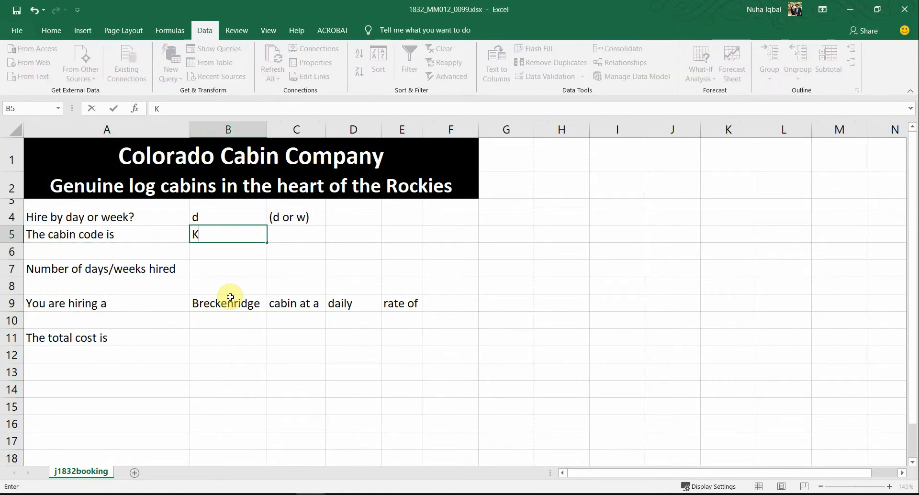
{"action": "key", "text": "Return"}
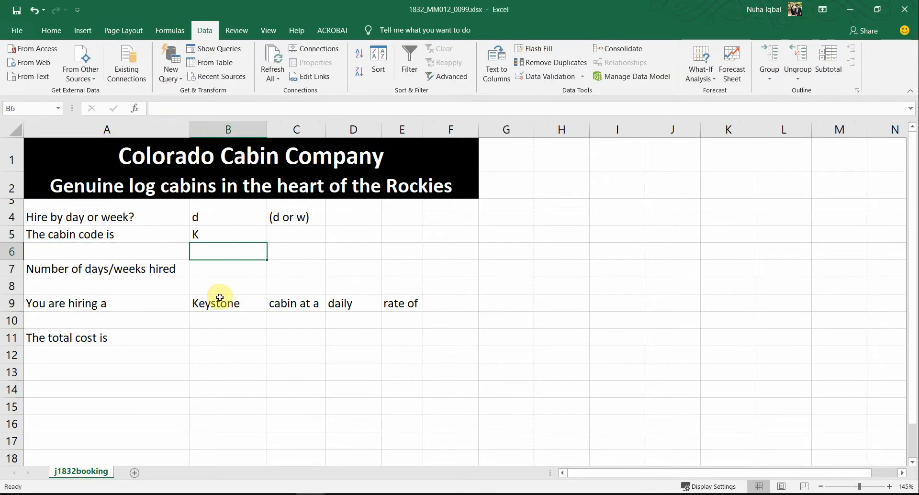
- Switch to the question paper in Acrobat and highlight "F9", "cost per day" and "per week for" in question 20
{"action": "key", "text": "alt+Tab"}
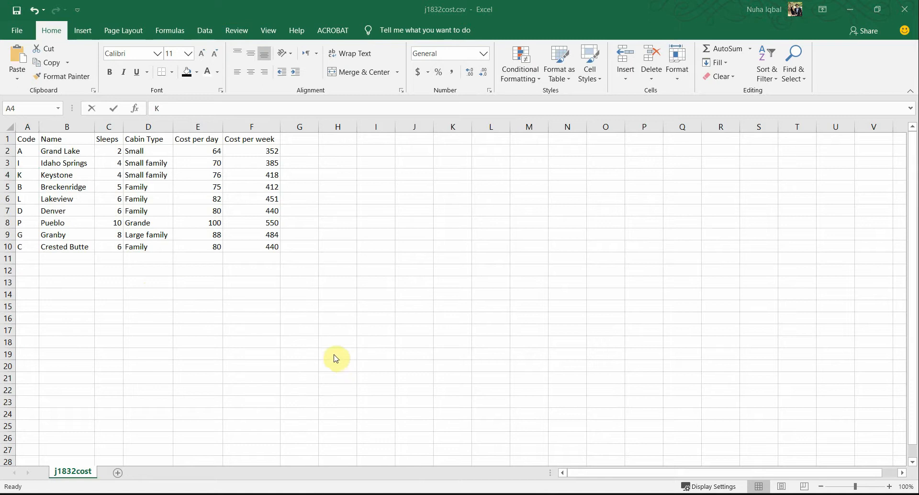
{"action": "key", "text": "alt+Tab"}
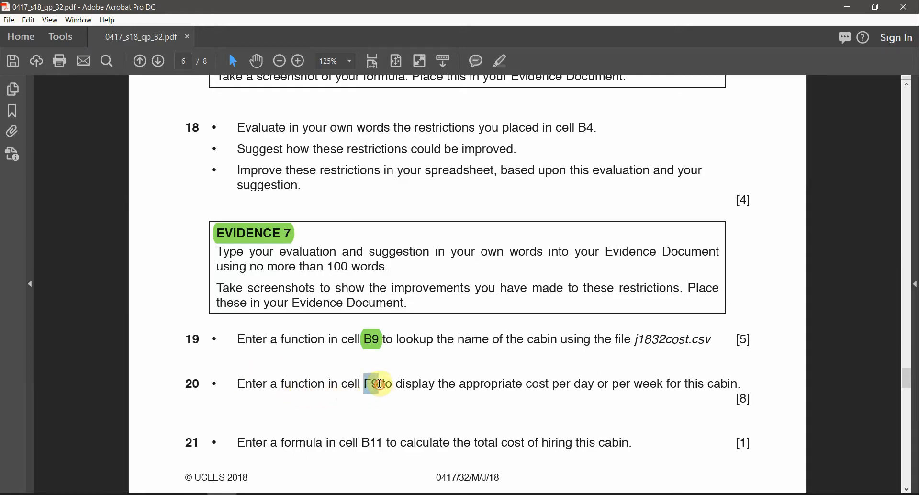
{"action": "double_click", "coordinate": [377, 387]}
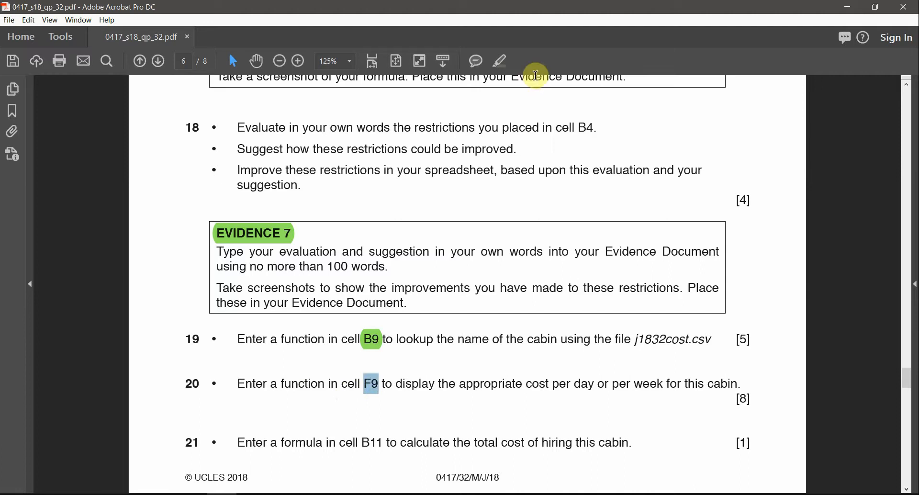
{"action": "left_click", "coordinate": [500, 72]}
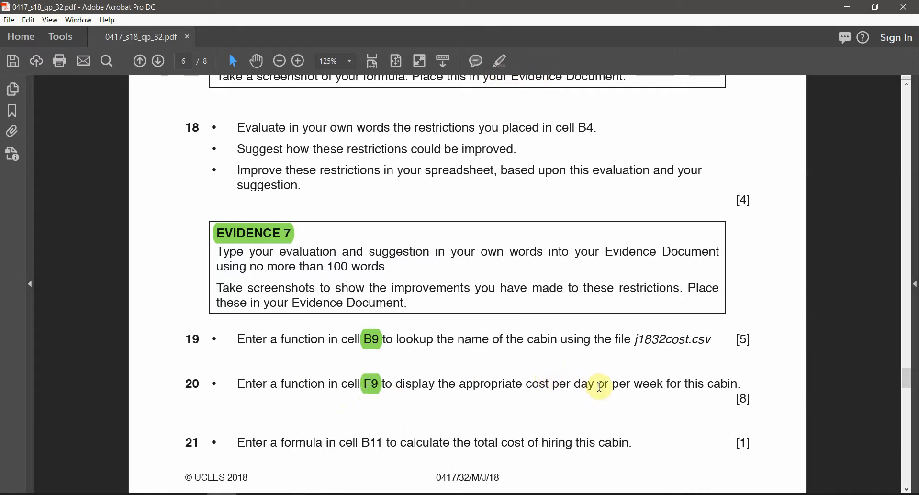
{"action": "left_click_drag", "start_coordinate": [595, 383], "coordinate": [527, 384]}
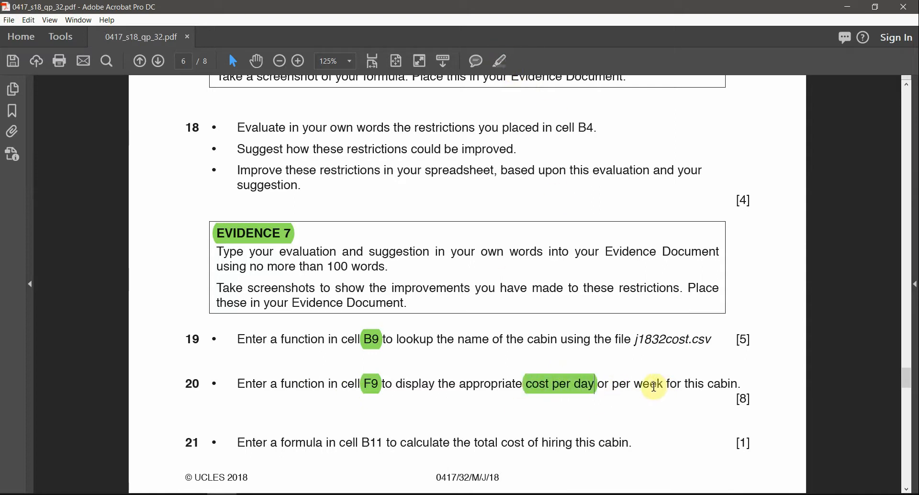
{"action": "left_click_drag", "start_coordinate": [681, 384], "coordinate": [613, 385]}
{"action": "left_click", "coordinate": [500, 61]}
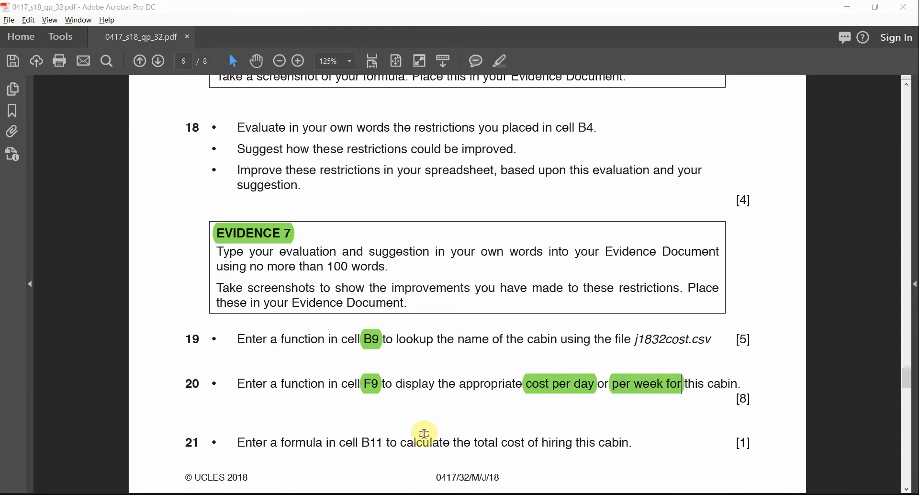
- Locate cell F9 in the booking sheet and examine the Cost per day and Cost per week columns in j1832cost.csv
{"action": "key", "text": "alt+Tab"}
{"action": "key", "text": "alt+Tab"}
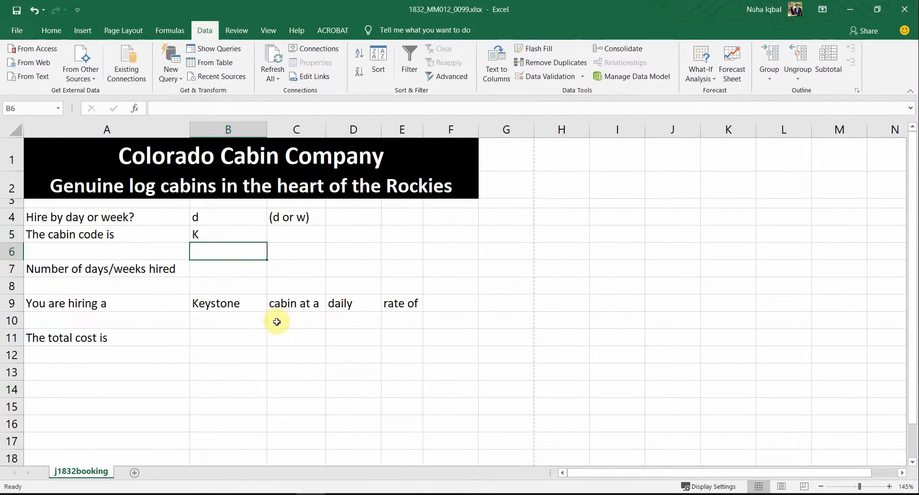
{"action": "left_click", "coordinate": [446, 306]}
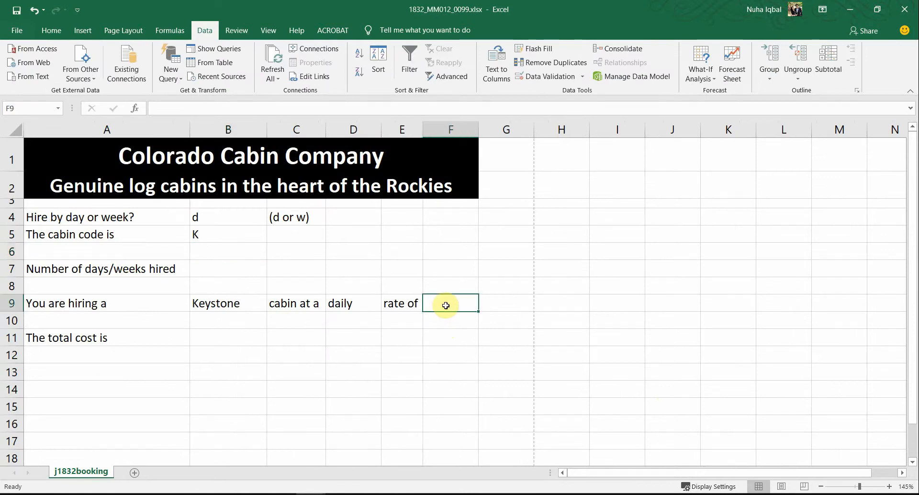
{"action": "key", "text": "alt+Tab"}
{"action": "key", "text": "alt+Tab"}
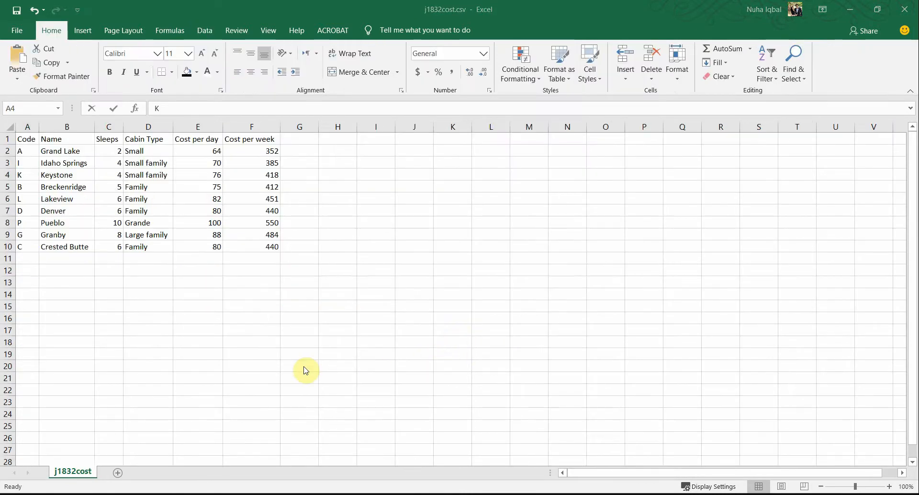
{"action": "key", "text": "alt+Tab"}
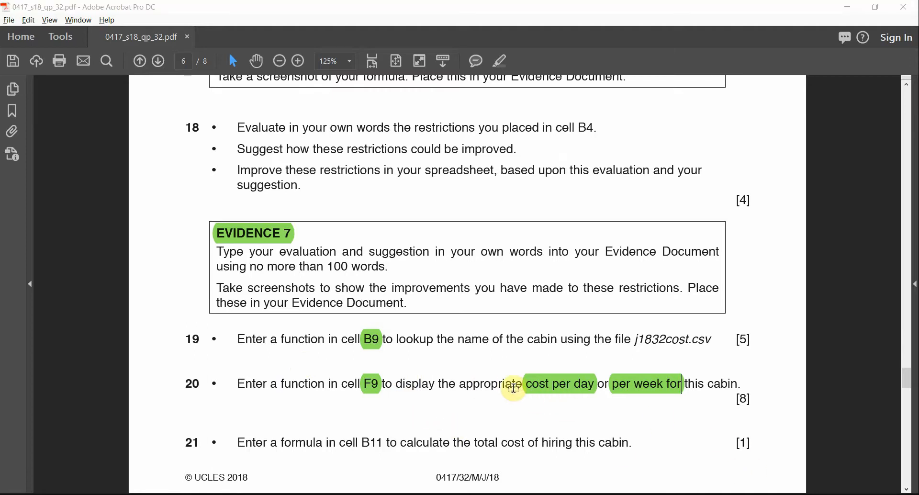
{"action": "key", "text": "alt+Tab"}
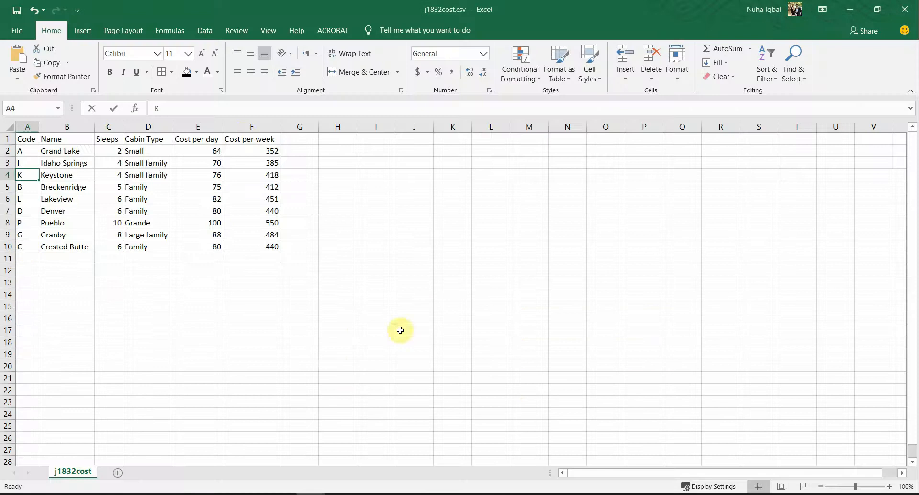
{"action": "left_click", "coordinate": [194, 127]}
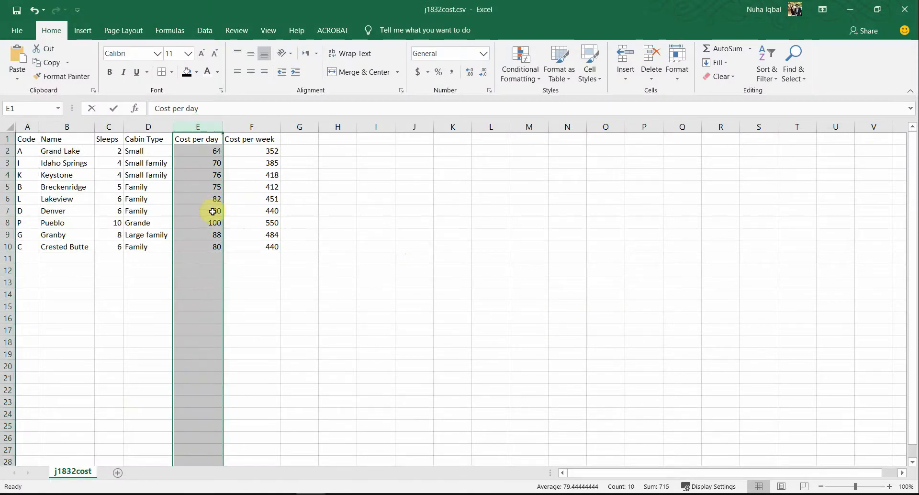
{"action": "left_click", "coordinate": [254, 127]}
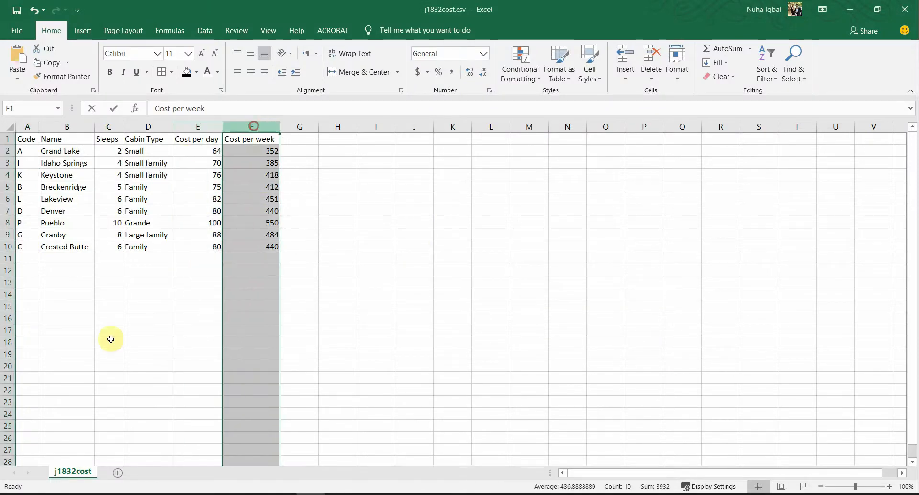
- Recheck question 20's highlighted requirements for F9 in Acrobat, and return to j1832cost.csv in Excel
{"action": "key", "text": "alt+Tab"}
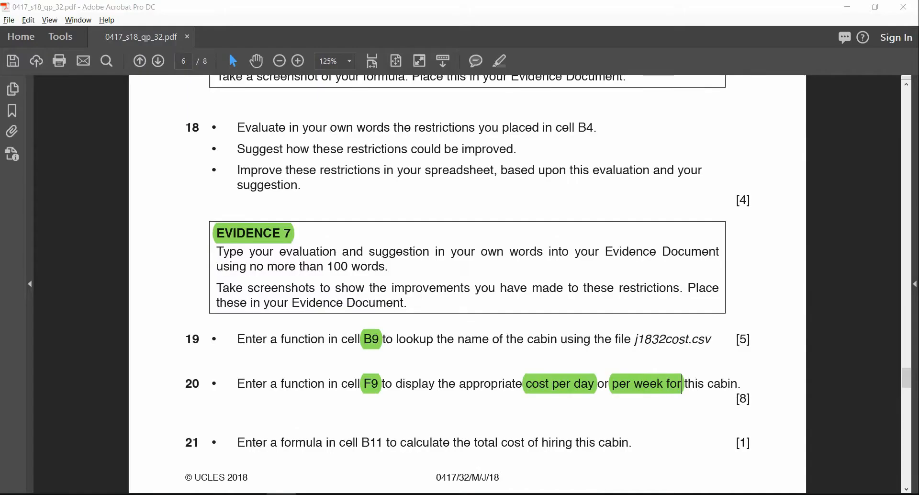
{"action": "left_click", "coordinate": [366, 393]}
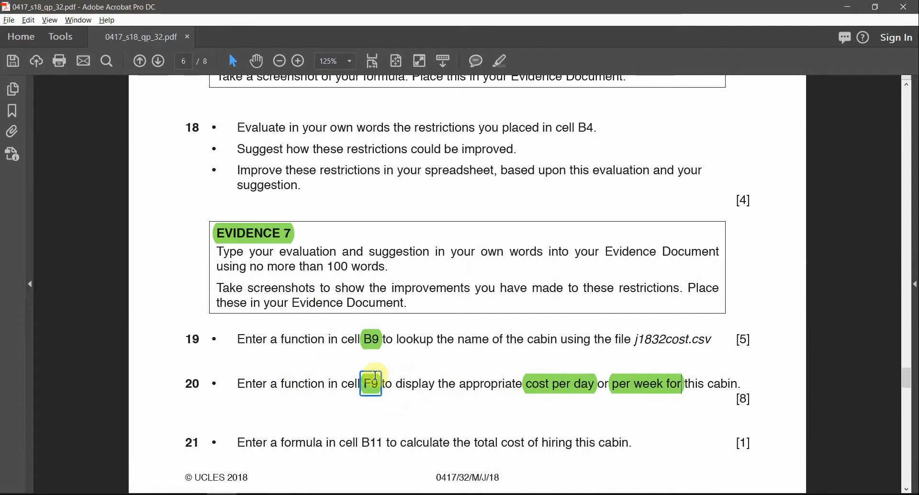
{"action": "key", "text": "alt+Tab"}
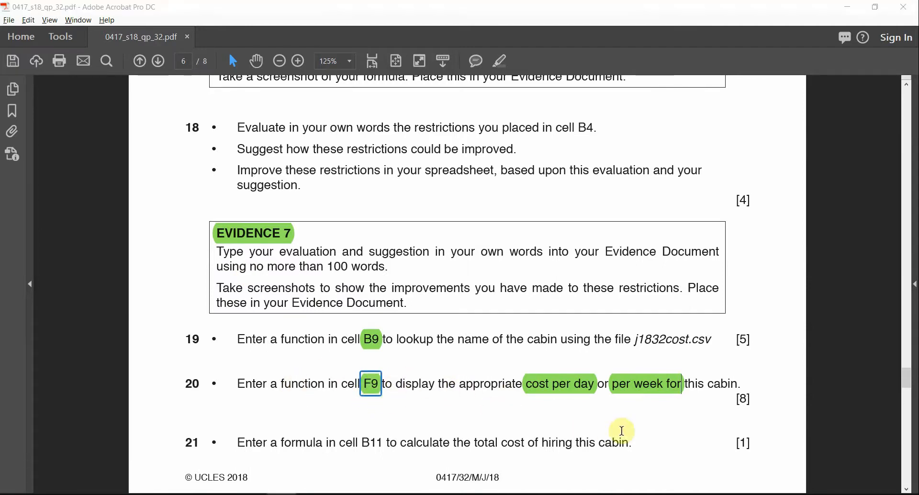
{"action": "left_click", "coordinate": [560, 392]}
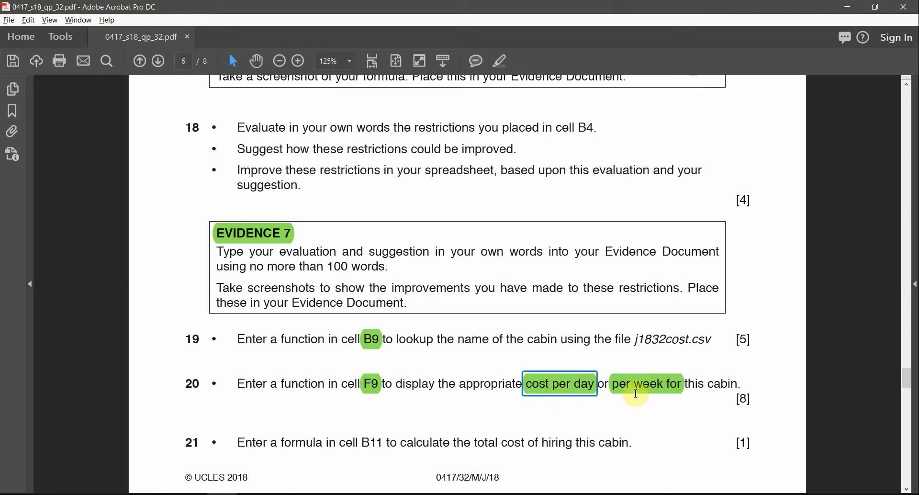
{"action": "left_click", "coordinate": [641, 391]}
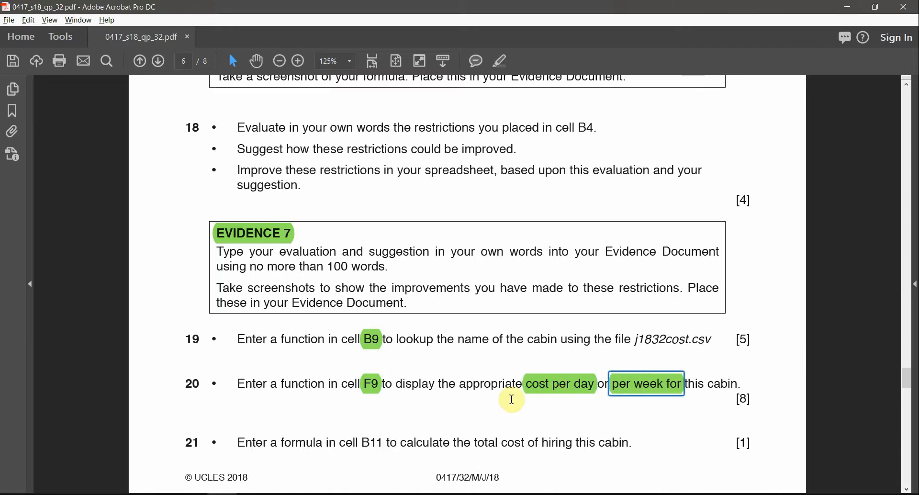
{"action": "left_click", "coordinate": [311, 494]}
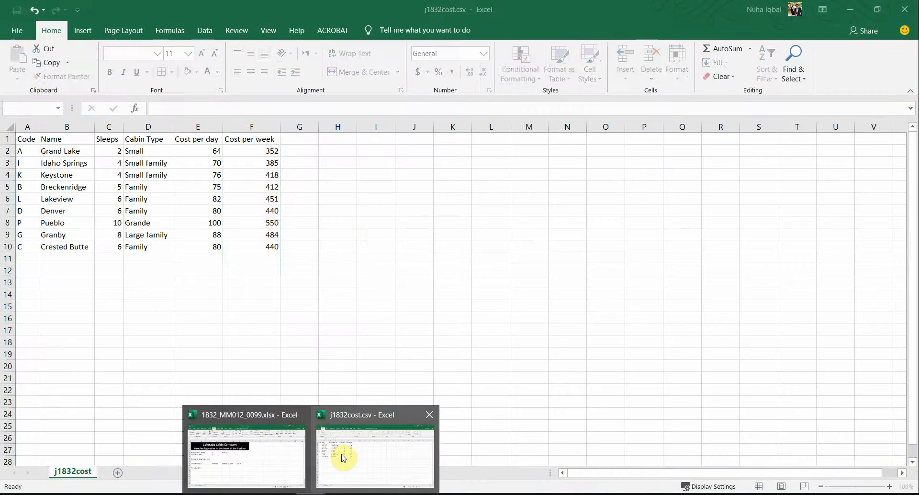
{"action": "left_click", "coordinate": [342, 455]}
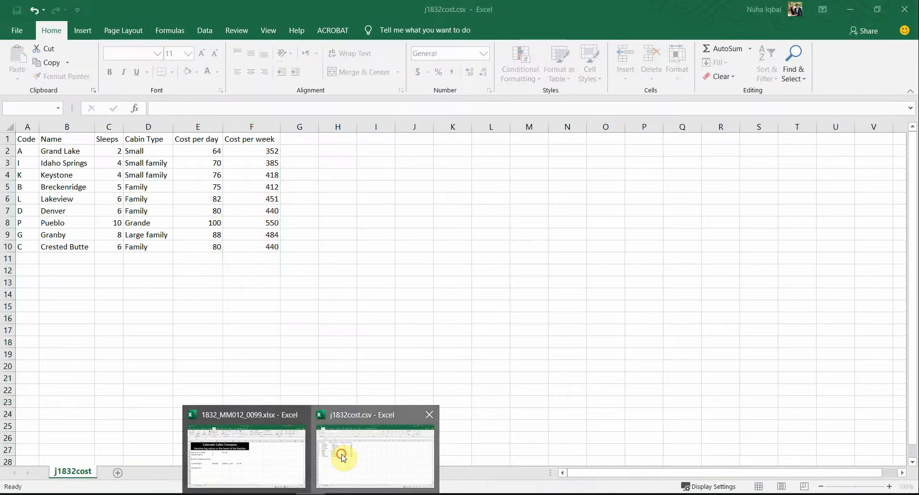
- Review the Cost per week column in j1832cost.csv and recheck question 20's F9 requirement in Acrobat
{"action": "left_click", "coordinate": [268, 221]}
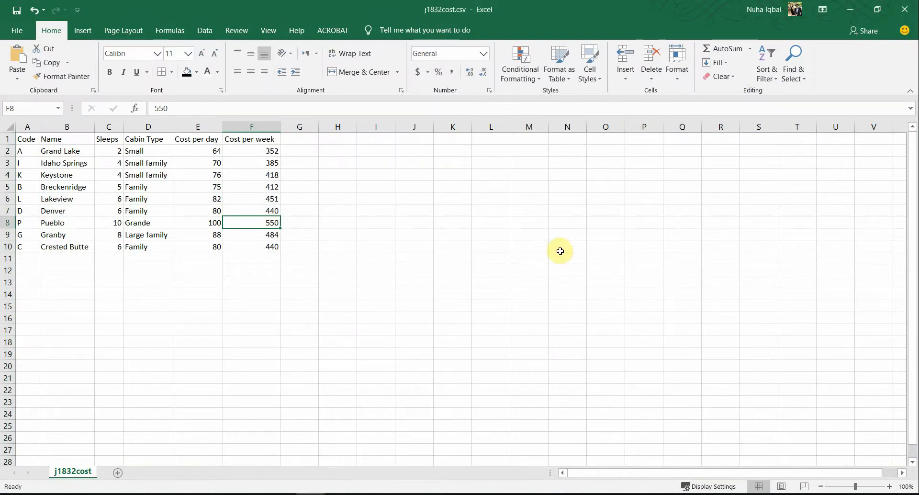
{"action": "key", "text": "alt+Tab"}
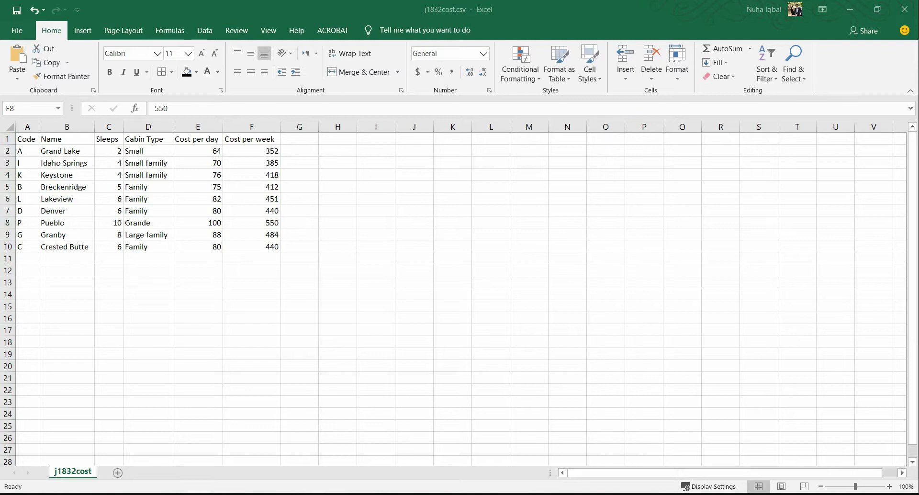
{"action": "key", "text": "alt+Tab"}
{"action": "key", "text": "alt+Tab"}
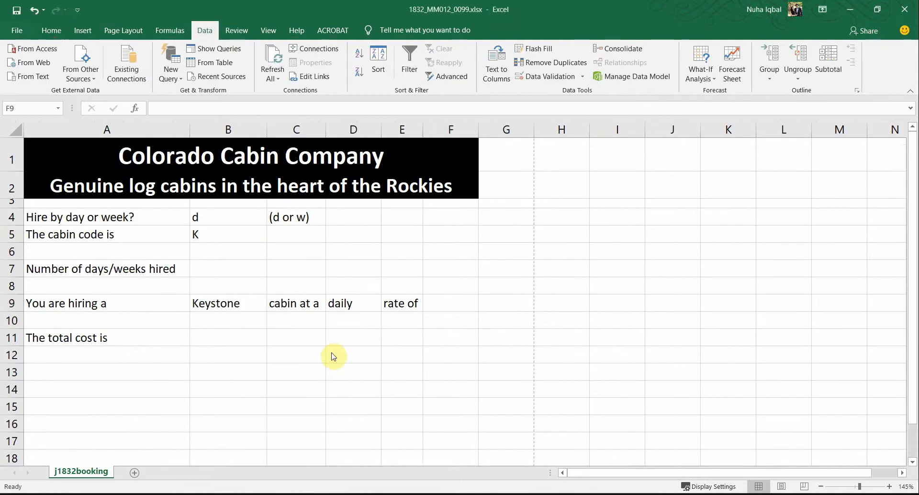
{"action": "key", "text": "alt+Tab"}
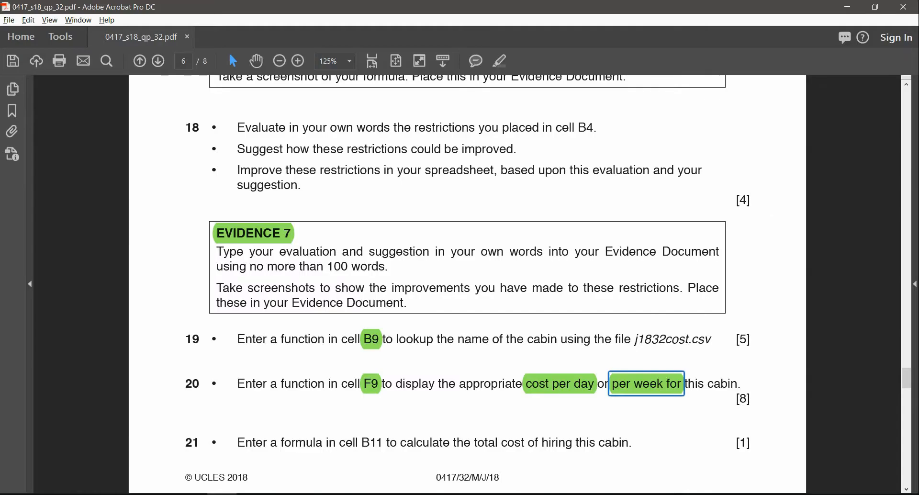
{"action": "left_click", "coordinate": [371, 385]}
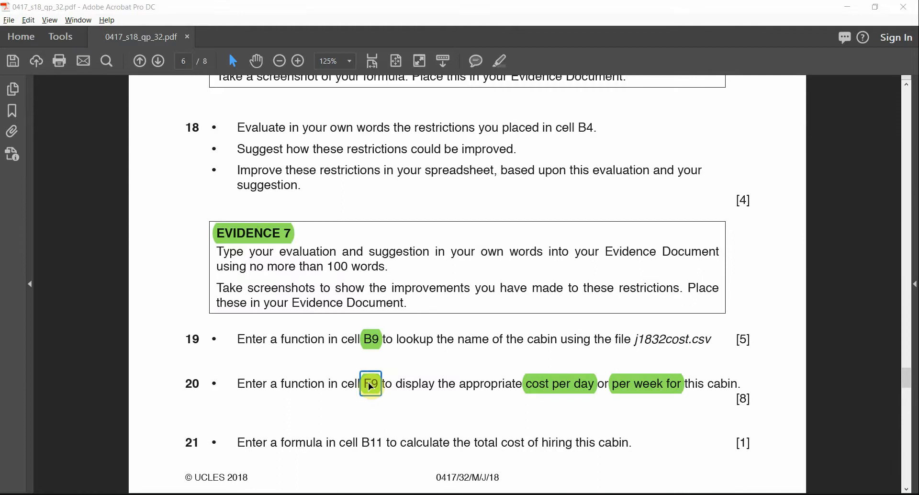
- Switch to the booking sheet in Excel and begin an IF formula in F9 with the test B4="daily"
{"action": "key", "text": "alt+Tab"}
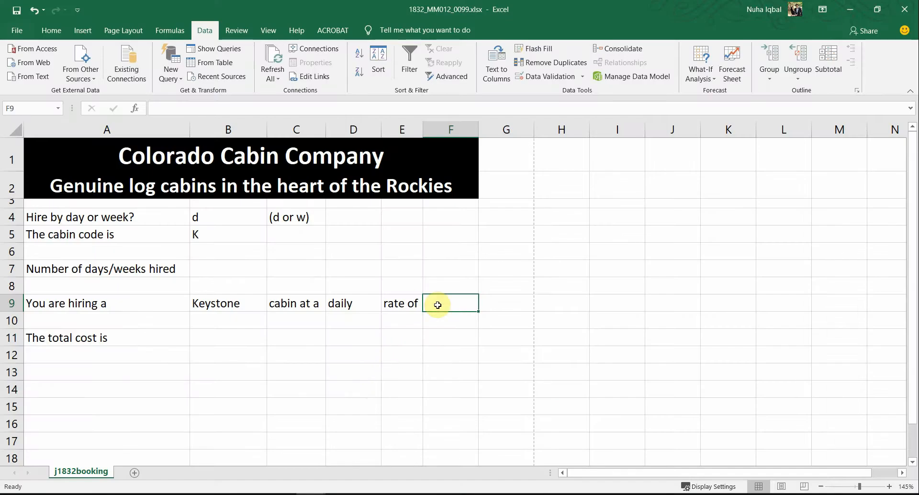
{"action": "type", "text": "=if("}
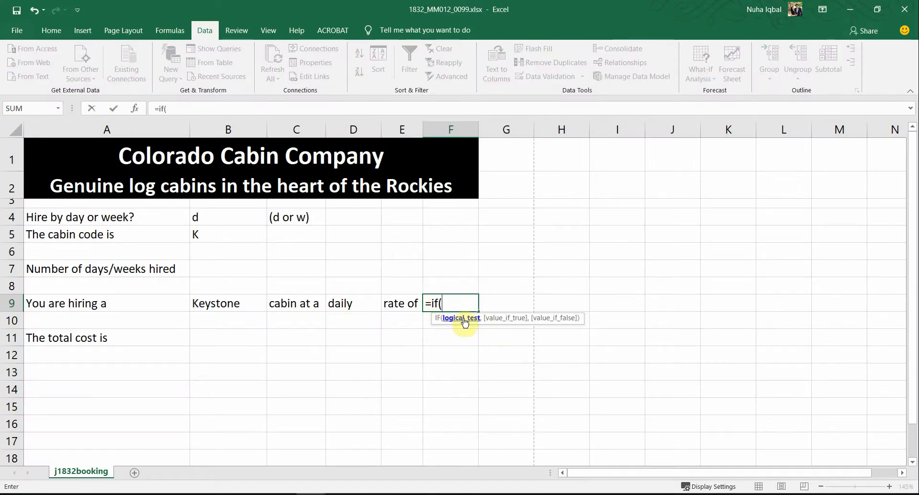
{"action": "left_click", "coordinate": [220, 220]}
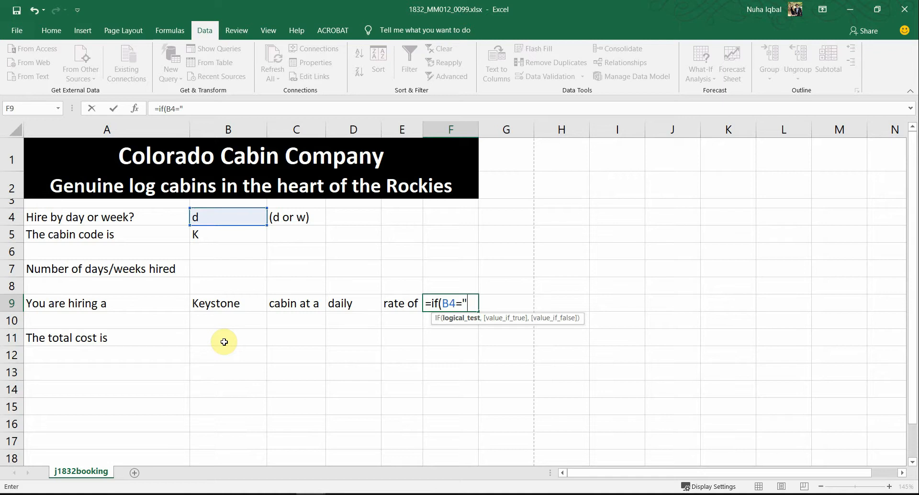
{"action": "type", "text": "=\"daily\","}
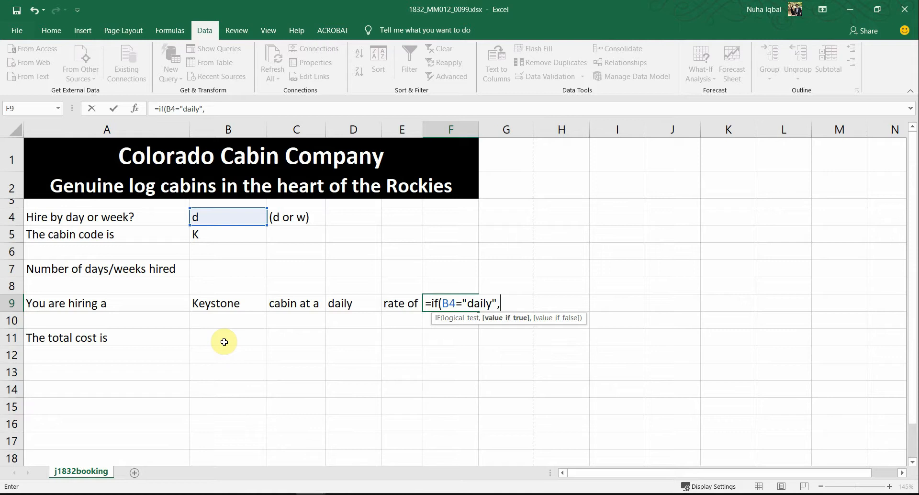
- Check the cost columns in j1832cost.csv and return to the F9 formula in the booking sheet
{"action": "key", "text": "alt+Tab"}
{"action": "key", "text": "alt+Tab"}
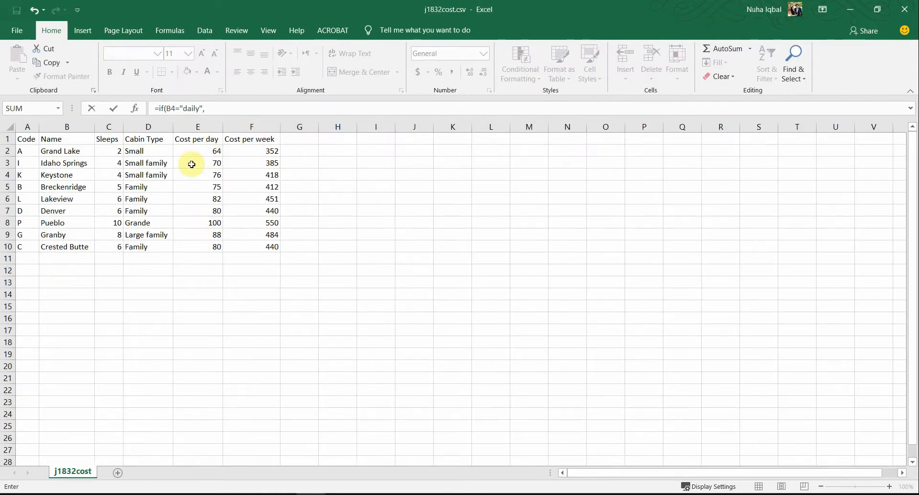
{"action": "left_click", "coordinate": [213, 111]}
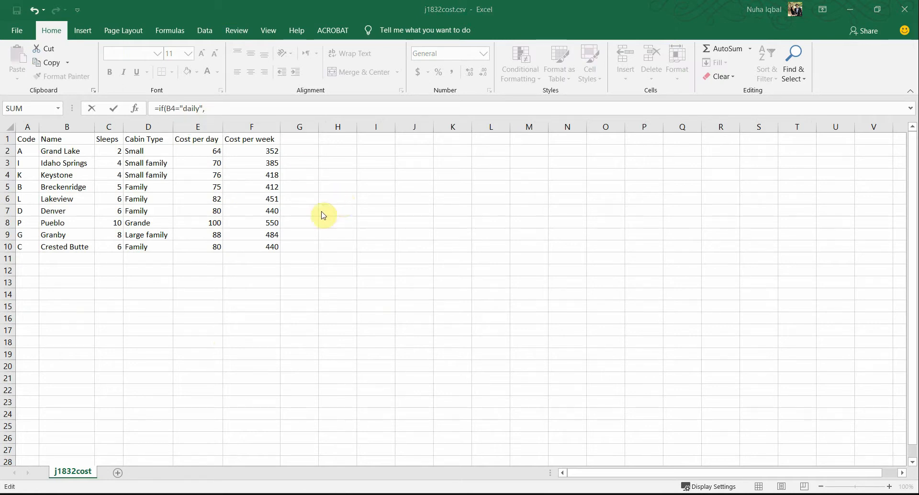
{"action": "key", "text": "alt+Tab"}
{"action": "left_click", "coordinate": [510, 305]}
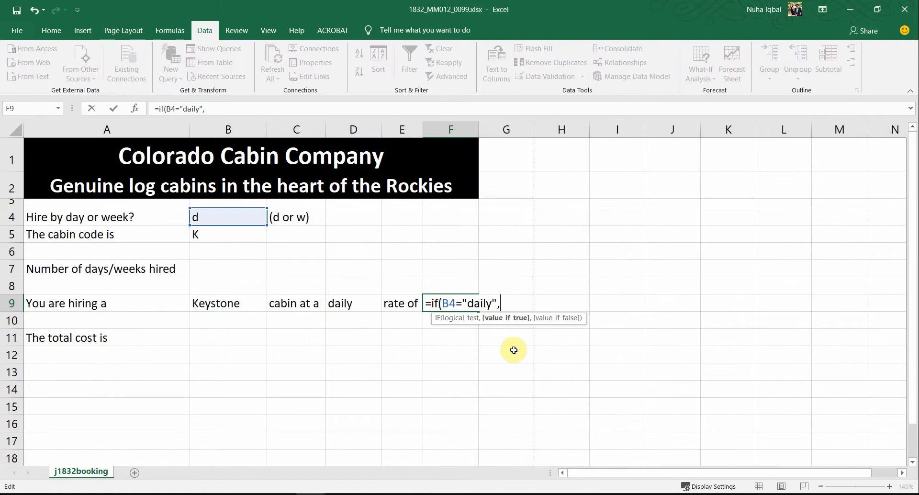
- Nest a VLOOKUP function as the value-if-true argument of the IF formula in F9
{"action": "type", "text": "vl"}
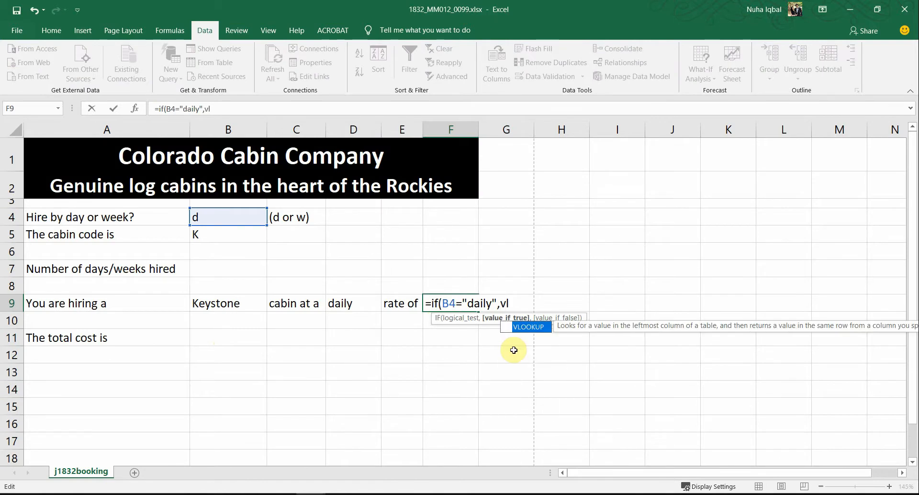
{"action": "key", "text": "Return"}
{"action": "double_click", "coordinate": [452, 302]}
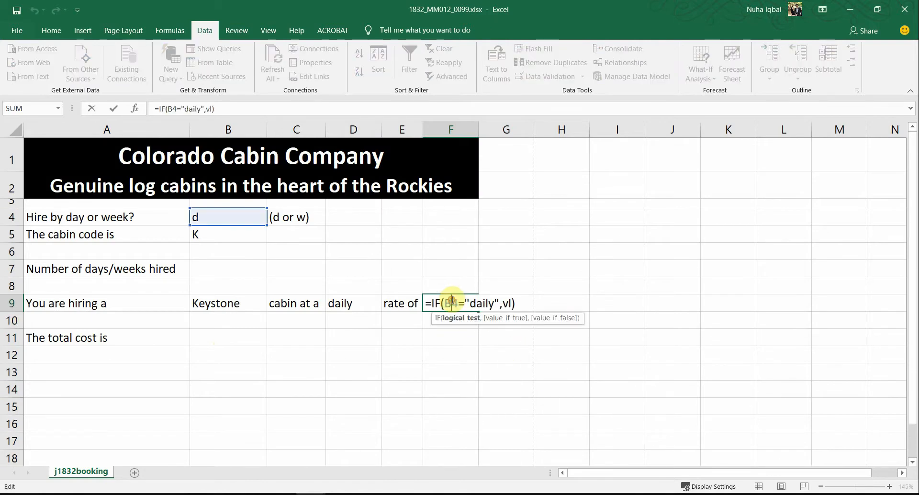
{"action": "left_click", "coordinate": [512, 304]}
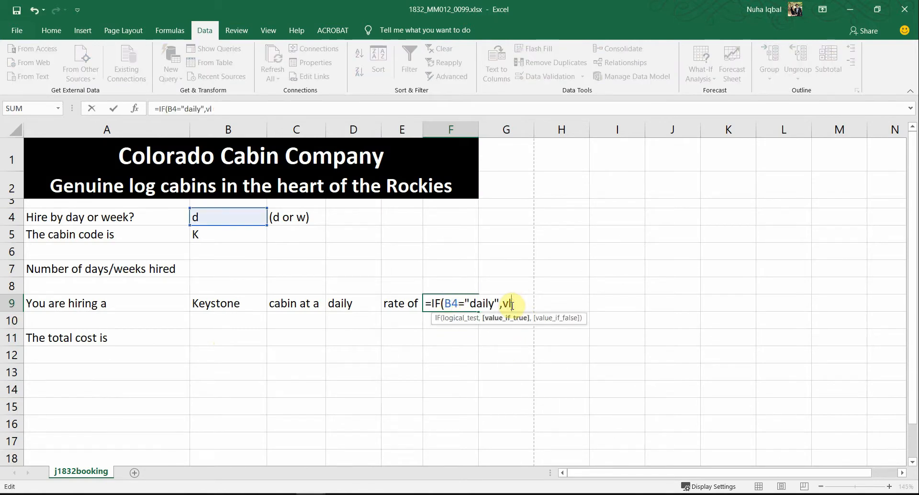
{"action": "type", "text": "oo"}
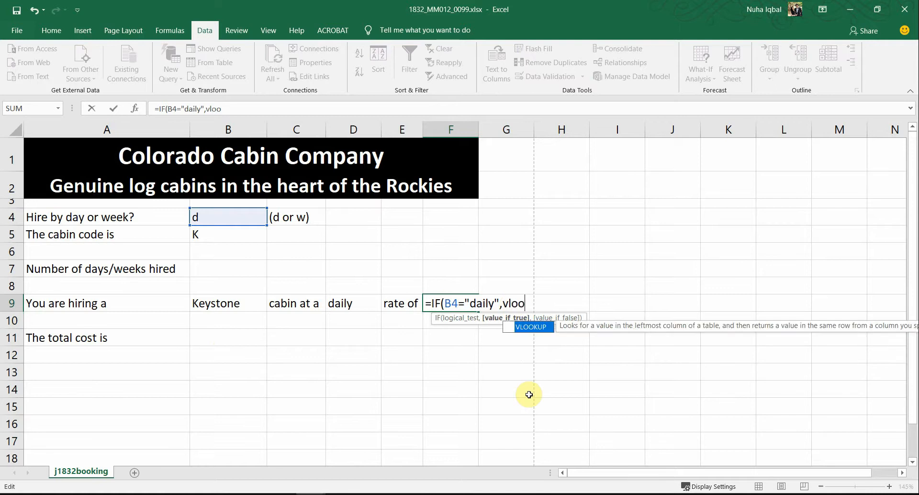
{"action": "type", "text": "kuo"}
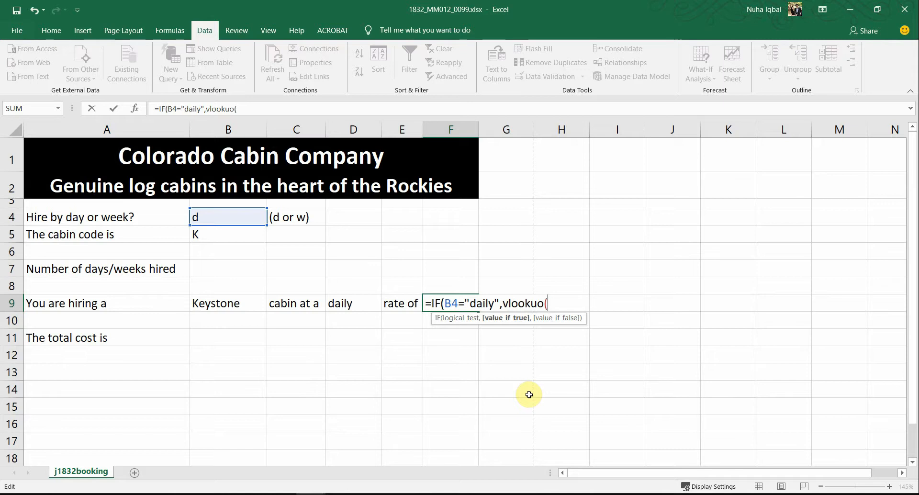
{"action": "key", "text": "BackSpace"}
{"action": "type", "text": "p"}
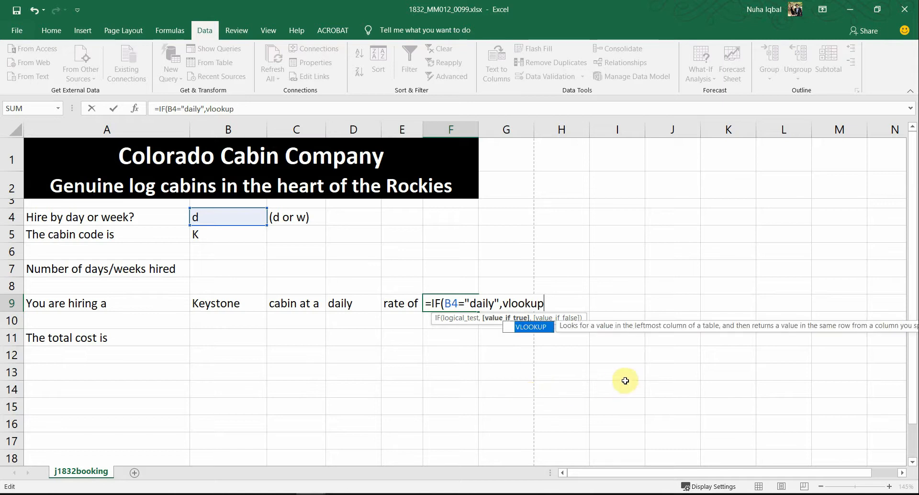
{"action": "type", "text": "("}
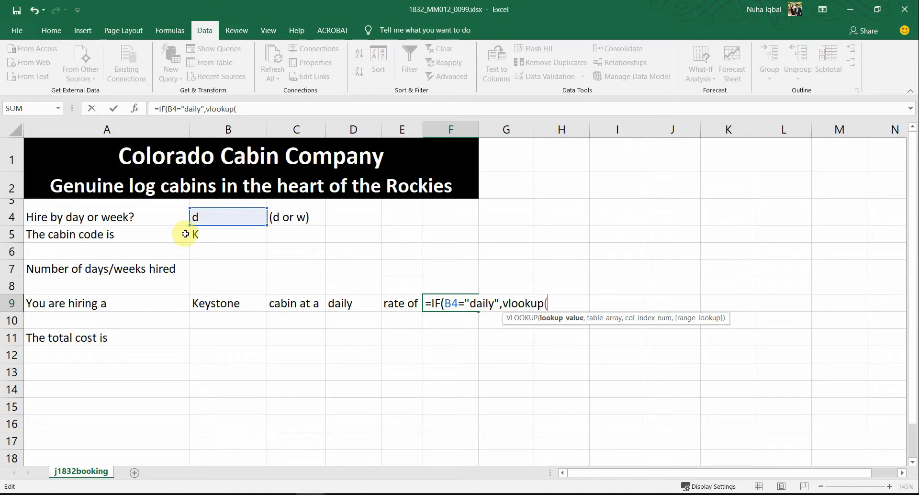
- Set the VLOOKUP's lookup value to B5 and its table array to $A$2:$E$10 in j1832cost.csv
{"action": "left_click", "coordinate": [207, 236]}
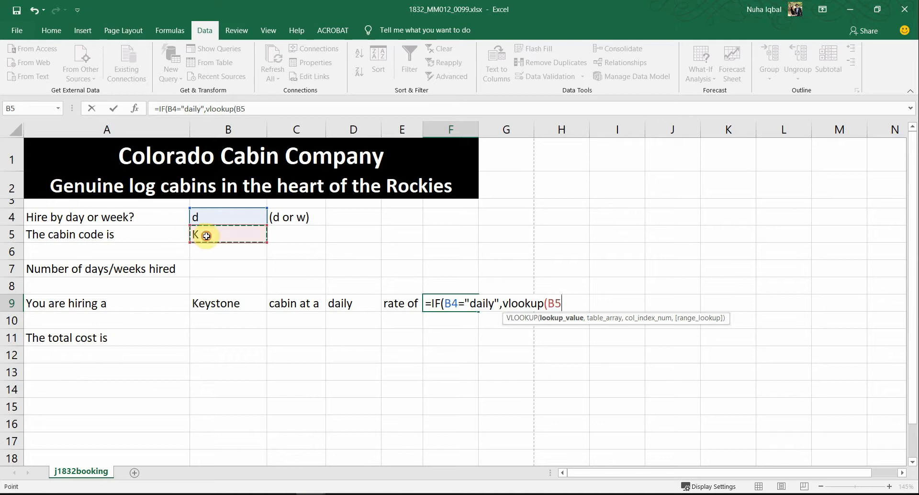
{"action": "type", "text": ","}
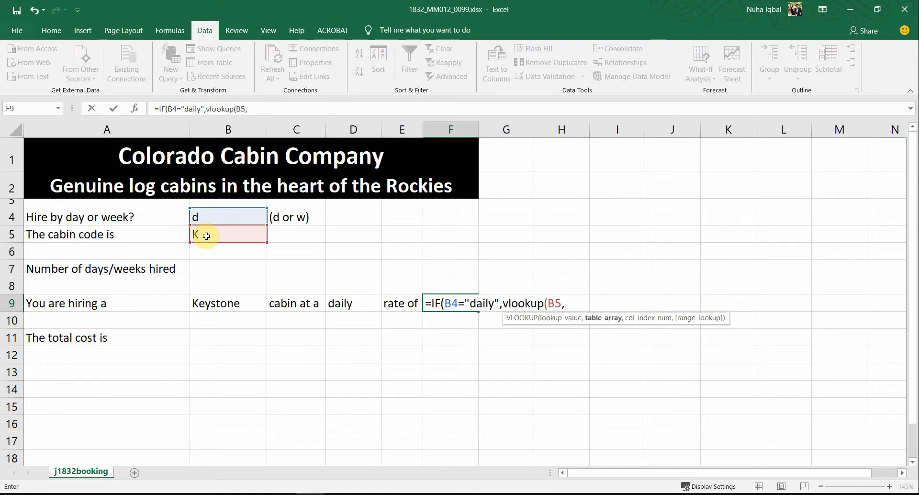
{"action": "key", "text": "alt+Tab"}
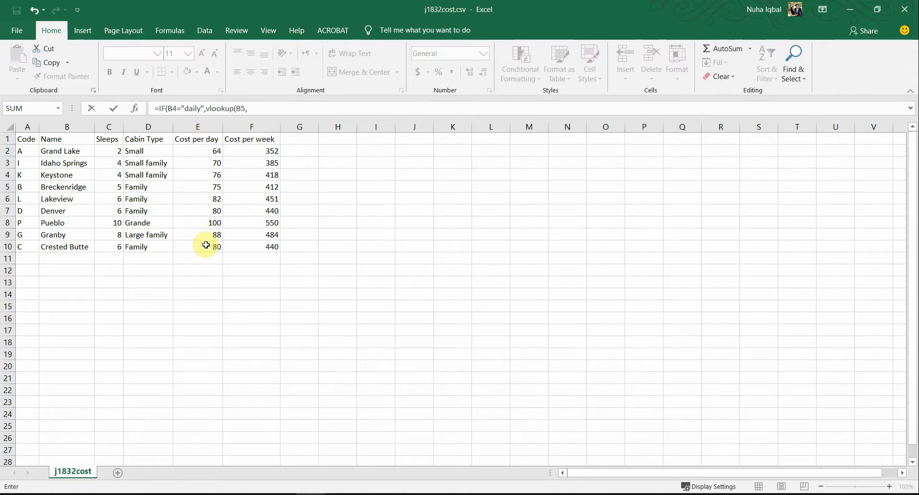
{"action": "left_click_drag", "start_coordinate": [24, 151], "coordinate": [208, 249]}
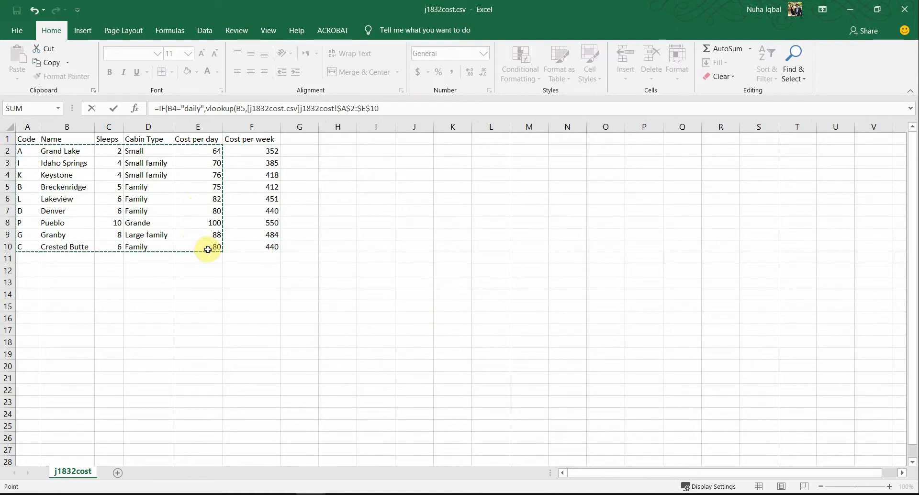
{"action": "key", "text": "alt+Tab"}
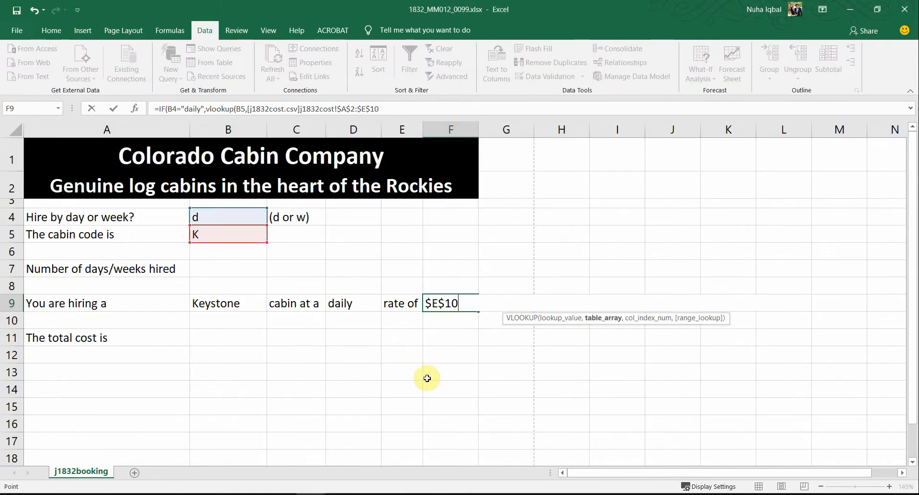
{"action": "type", "text": ","}
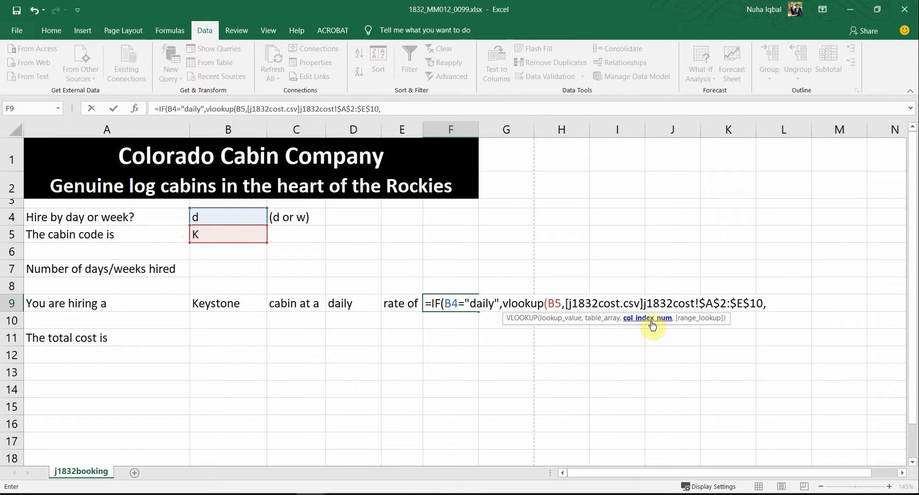
- Check the cost per day column's position in j1832cost.csv and complete the VLOOKUP with column index 5 and FALSE
{"action": "key", "text": "alt+Tab"}
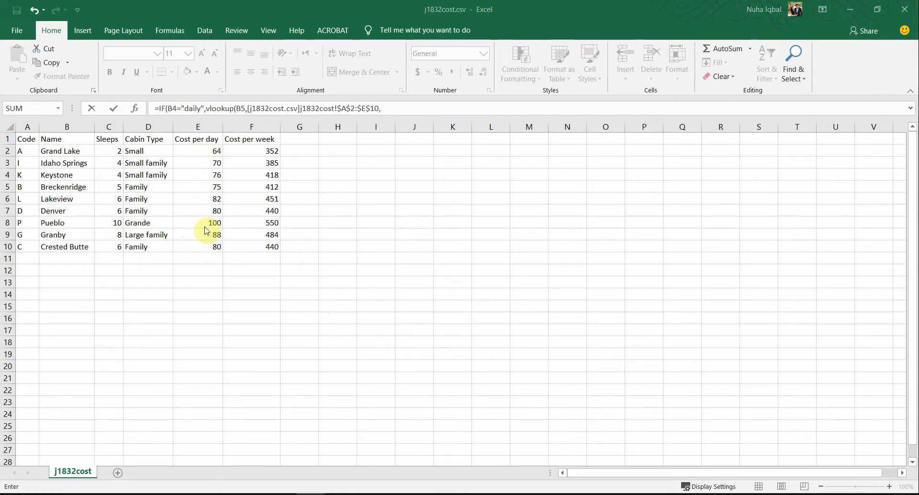
{"action": "key", "text": "alt+Tab"}
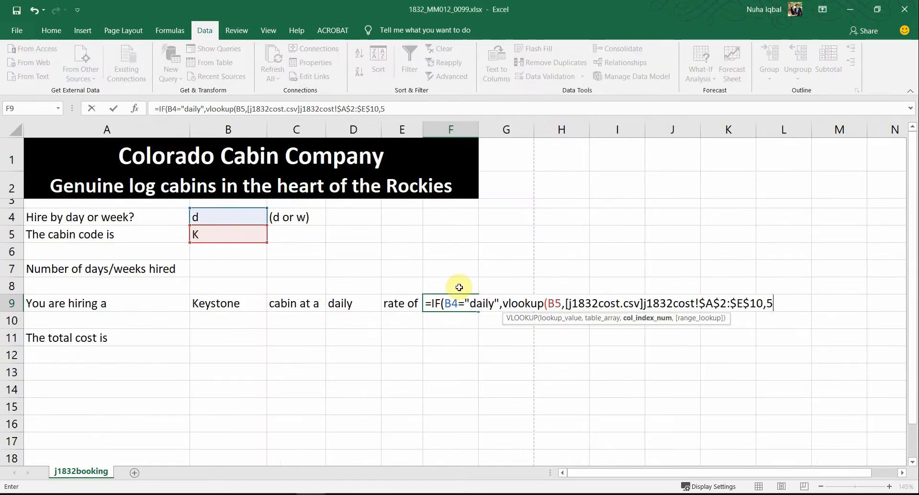
{"action": "type", "text": ",F"}
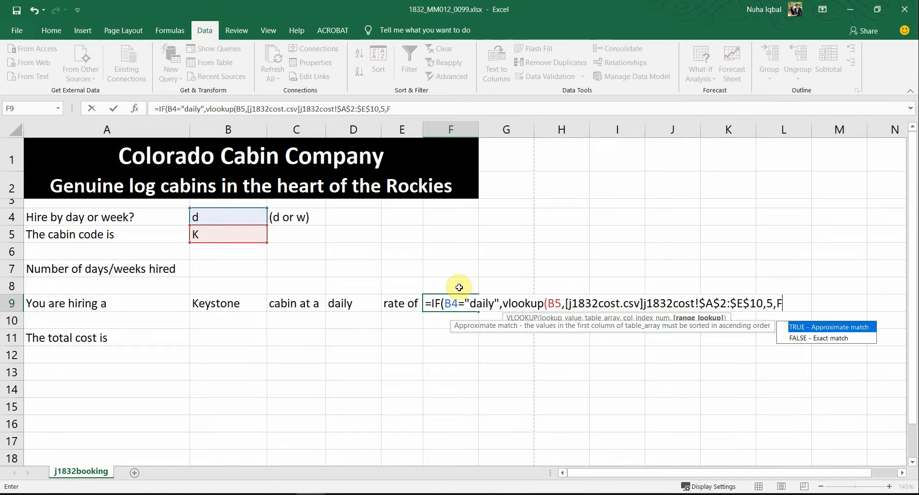
{"action": "type", "text": "ALSE)"}
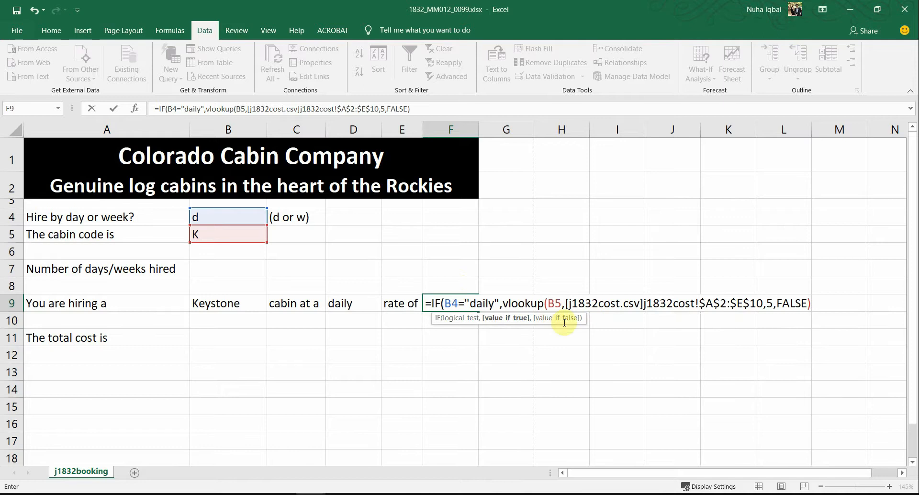
- Recheck question 20 in Acrobat and nest a second IF as F9's value-if-false argument with the test B4="weekly"
{"action": "type", "text": ","}
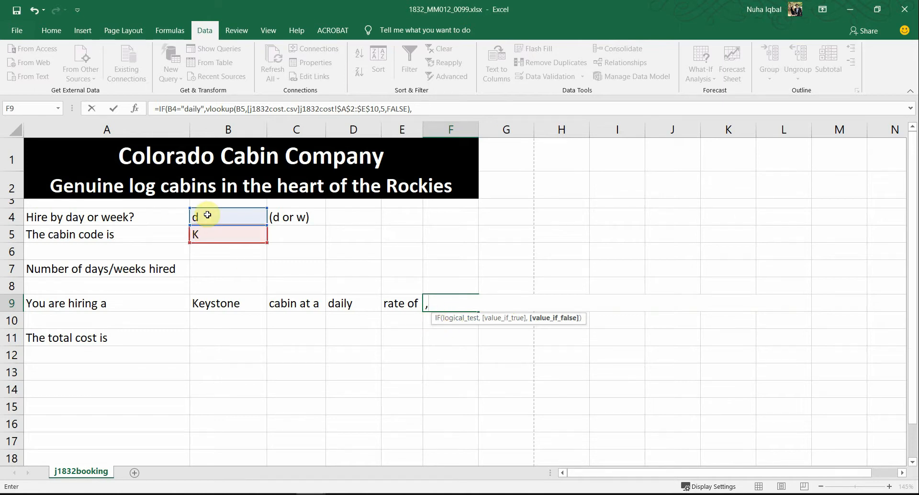
{"action": "type", "text": "if("}
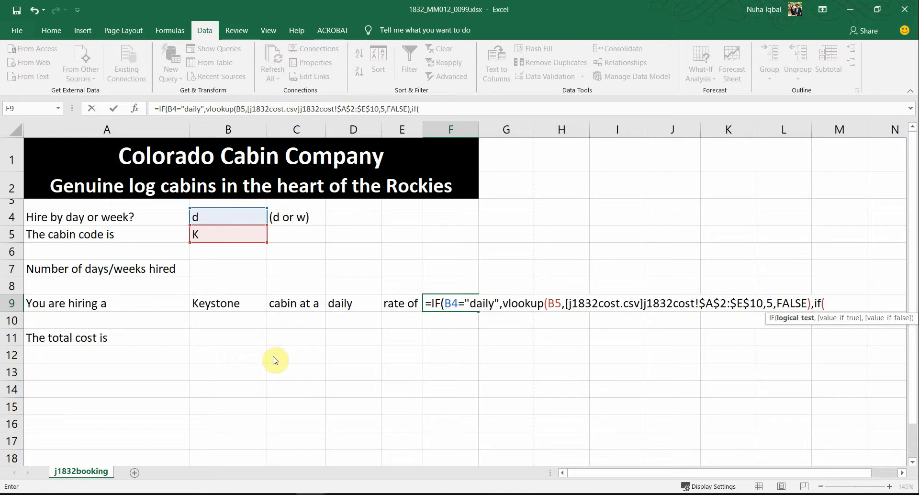
{"action": "key", "text": "alt+Tab"}
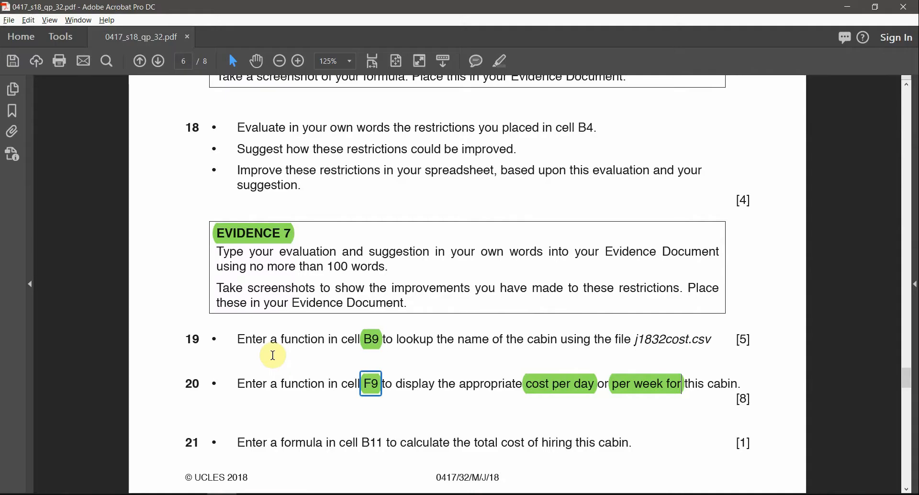
{"action": "key", "text": "alt+Tab"}
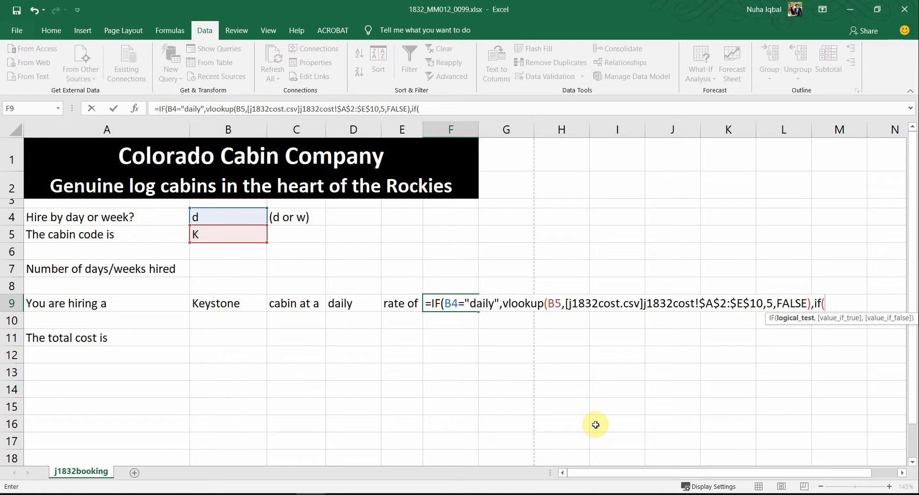
{"action": "left_click", "coordinate": [208, 216]}
{"action": "type", "text": "="}
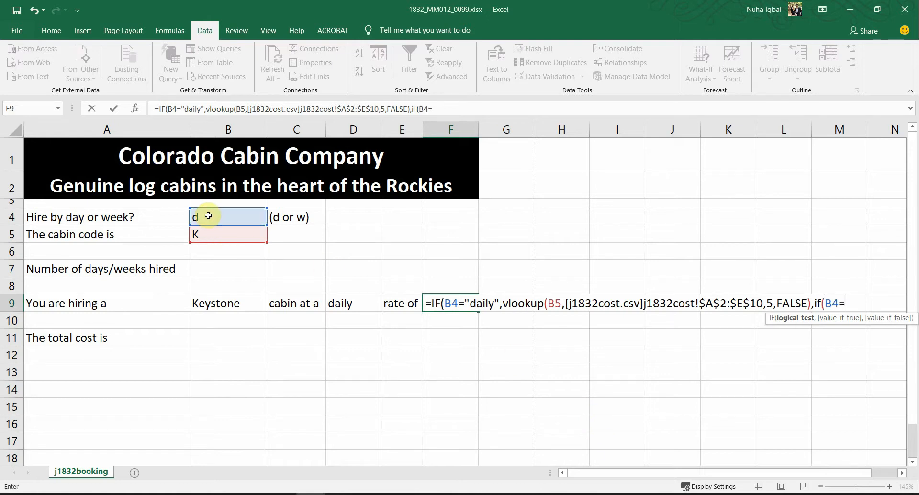
{"action": "type", "text": "\"weekly\""}
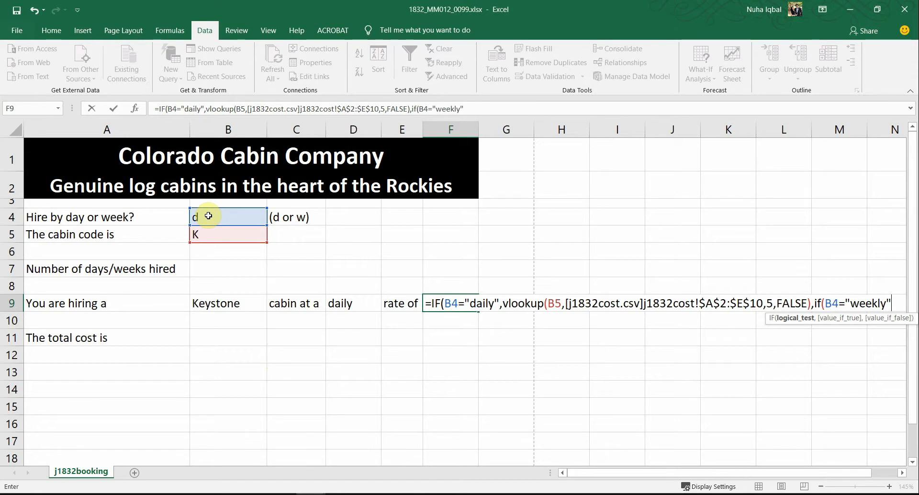
- Nest a VLOOKUP with lookup value B5 as the value-if-true argument of the second IF in F9
{"action": "type", "text": ","}
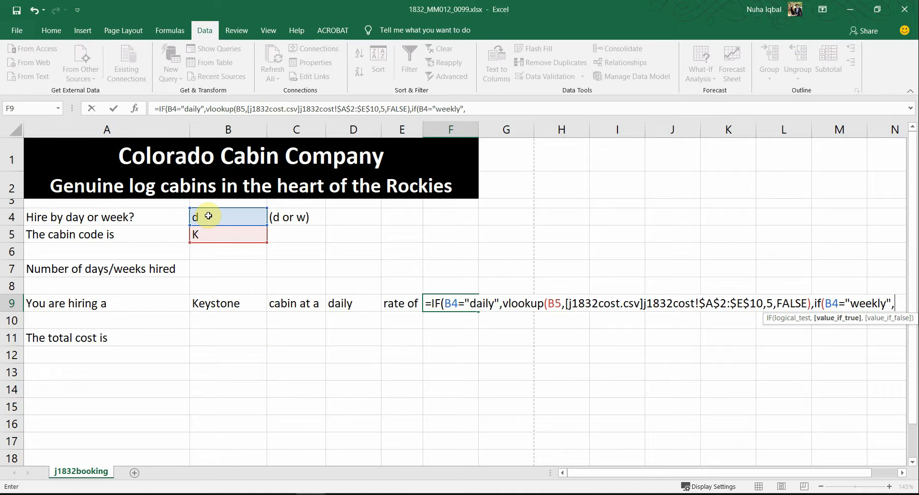
{"action": "type", "text": "vlook"}
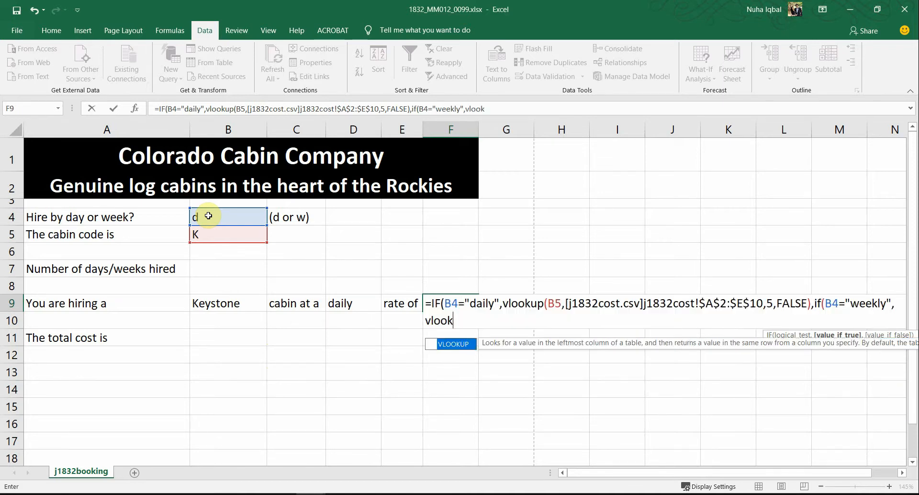
{"action": "type", "text": "up("}
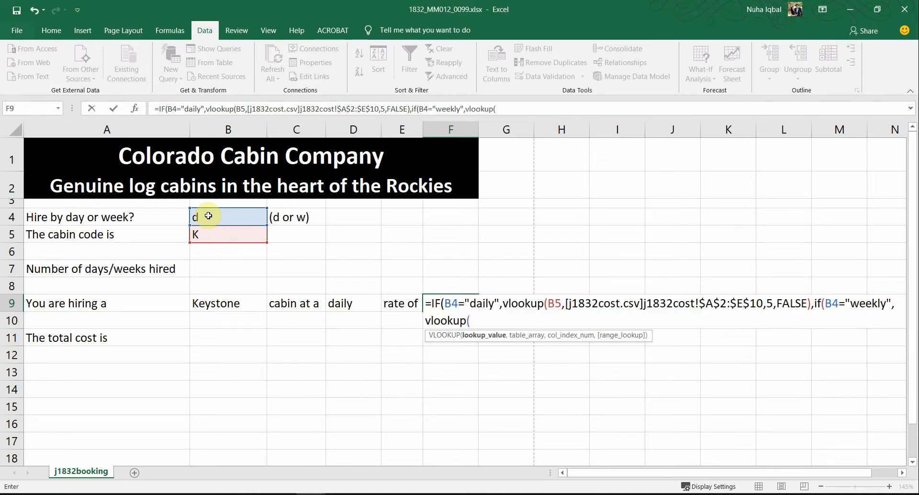
{"action": "left_click", "coordinate": [206, 234]}
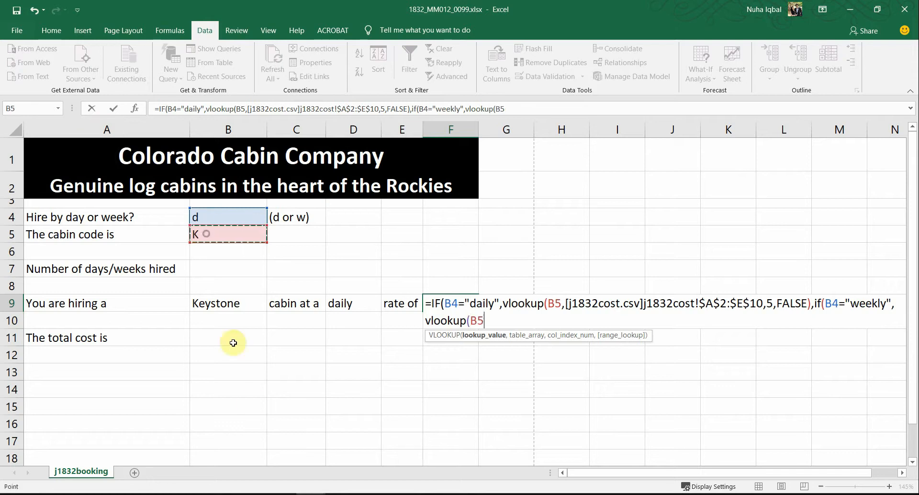
{"action": "type", "text": ","}
- Set the second VLOOKUP's table array to $A$2:$F$10 in j1832cost.csv
{"action": "key", "text": "alt+Tab"}
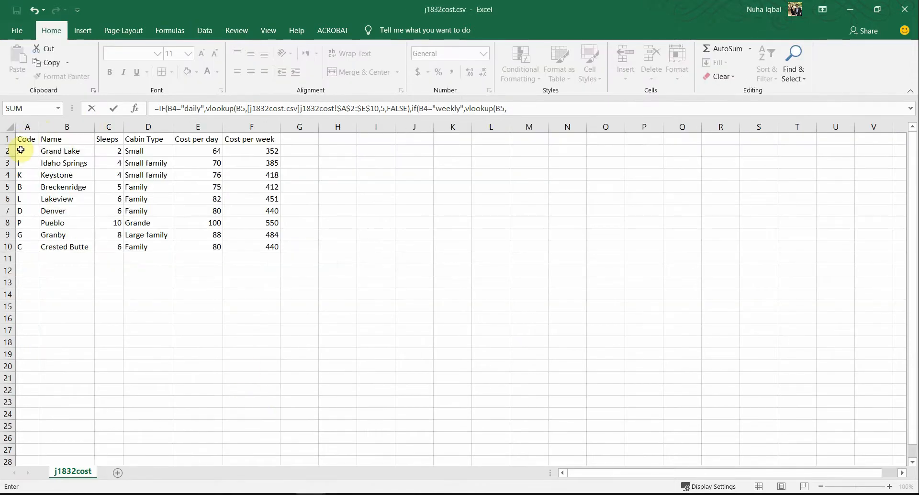
{"action": "left_click", "coordinate": [22, 150]}
{"action": "left_click_drag", "start_coordinate": [22, 150], "coordinate": [253, 243]}
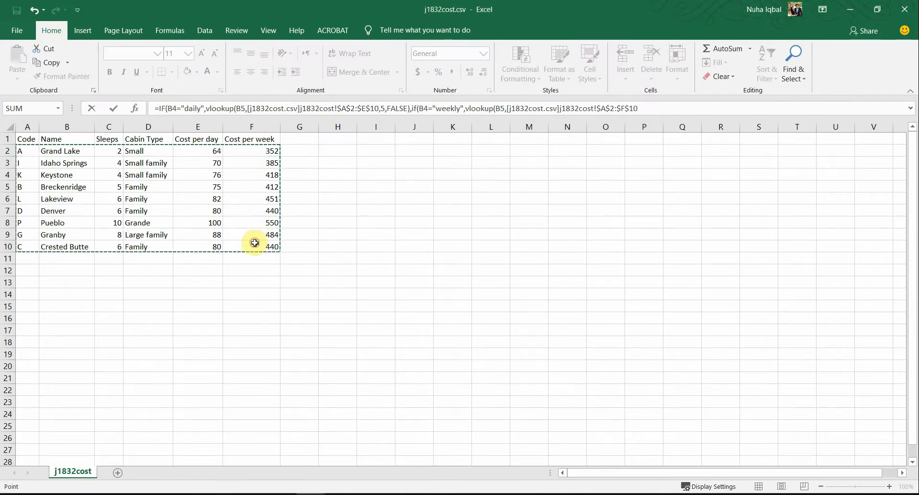
{"action": "key", "text": "alt+Tab"}
{"action": "type", "text": ","}
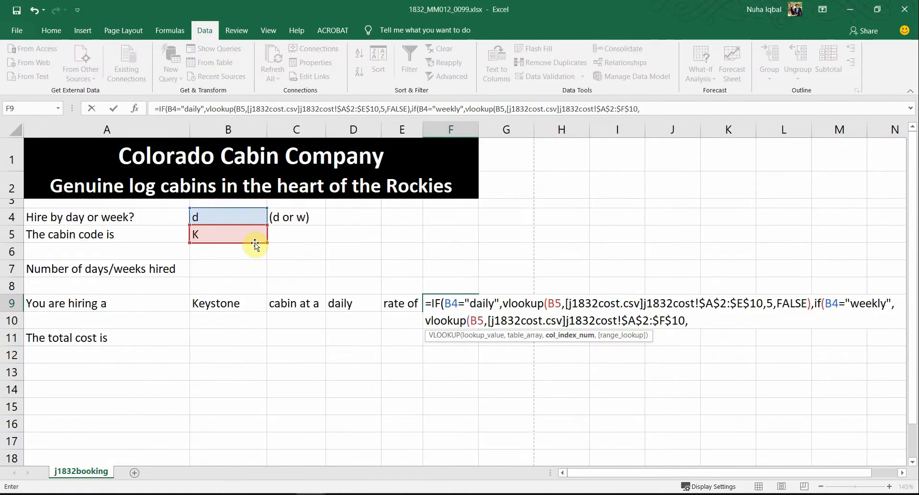
- Check the cost per week column's position in j1832cost.csv and complete the second VLOOKUP with column index 6 and FALSE
{"action": "key", "text": "alt+Tab"}
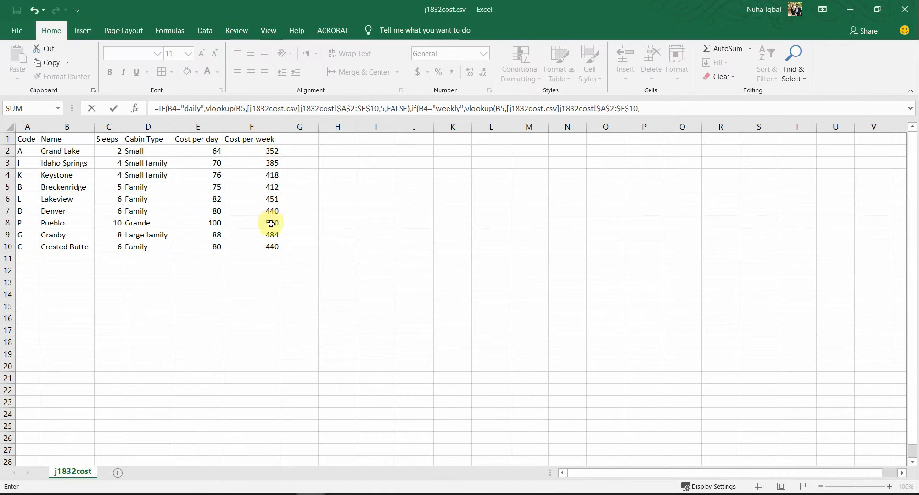
{"action": "key", "text": "alt+Tab"}
{"action": "type", "text": "6"}
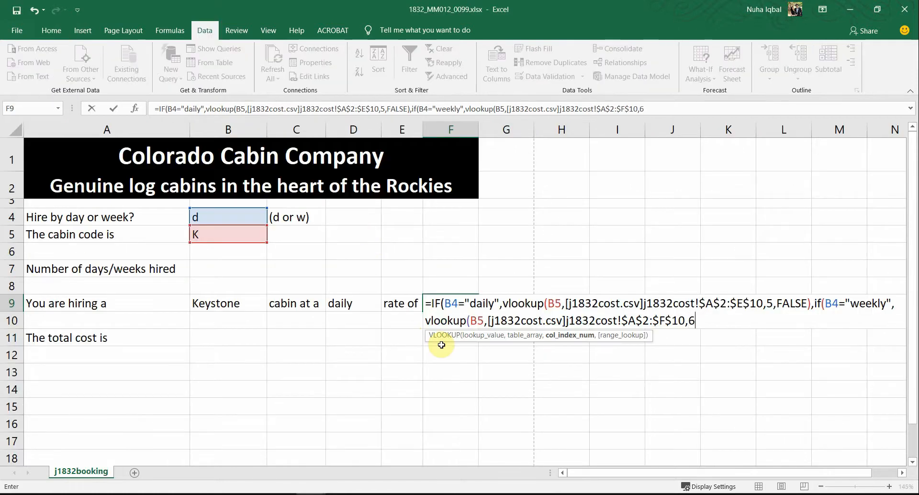
{"action": "type", "text": ",FALSE"}
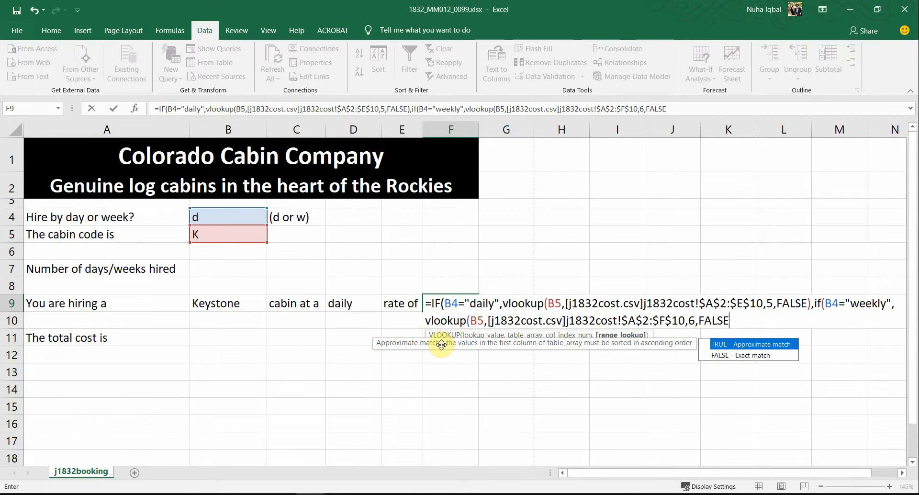
{"action": "type", "text": ")"}
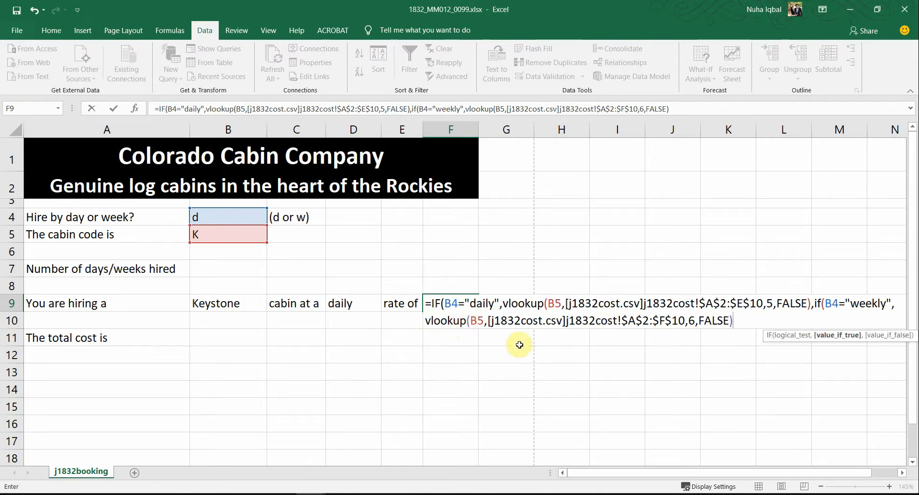
- Set the second IF's value-if-false argument to an empty string "" and enter the F9 formula
{"action": "type", "text": ","}
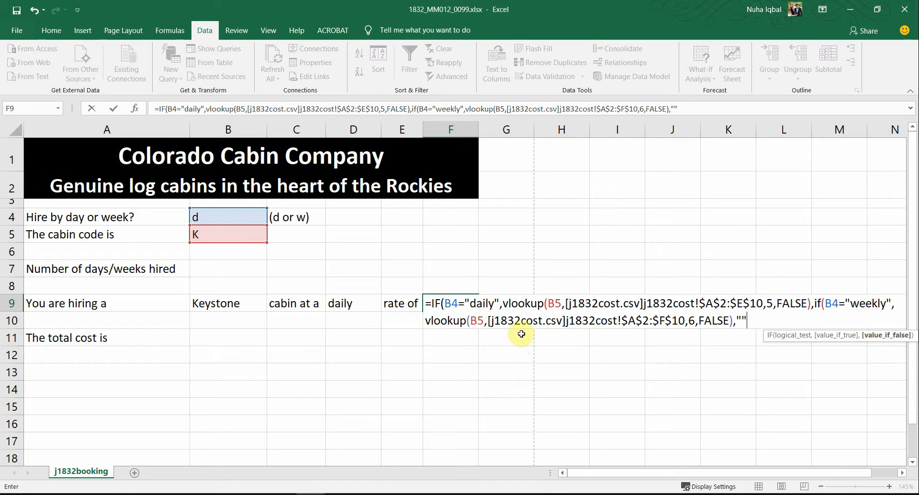
{"action": "type", "text": ")"}
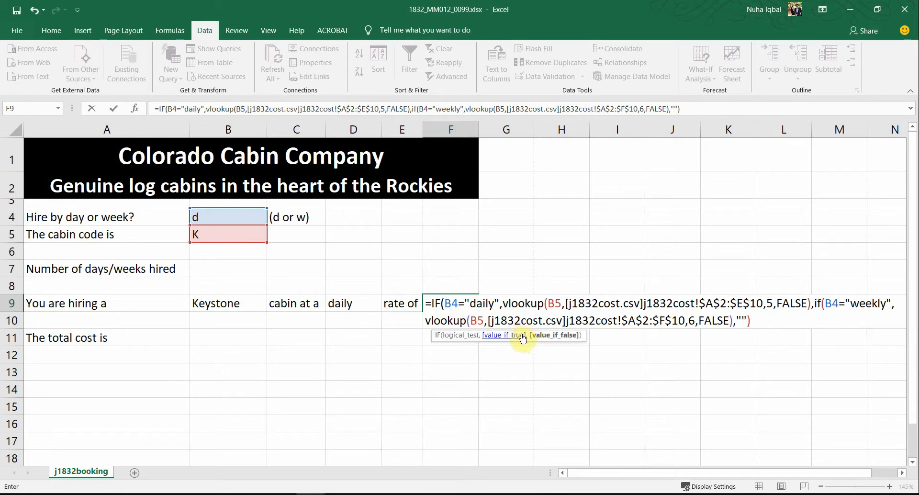
{"action": "key", "text": "BackSpace"}
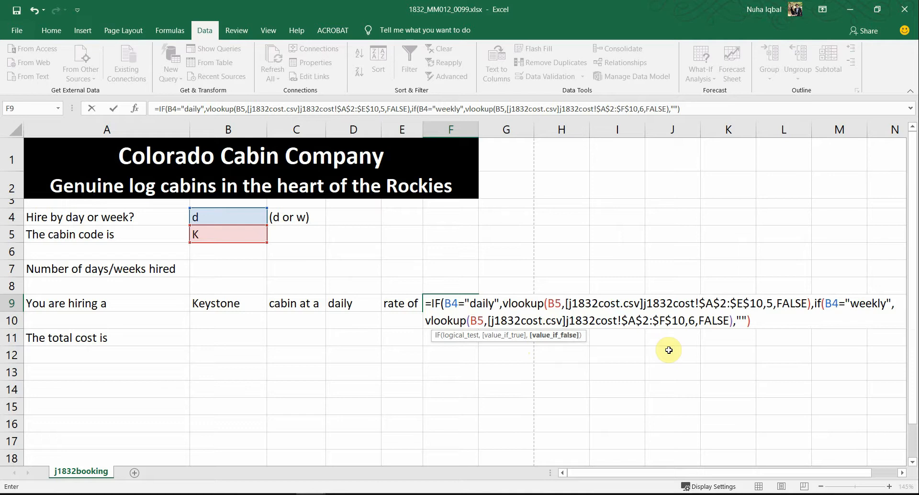
{"action": "key", "text": "Return"}
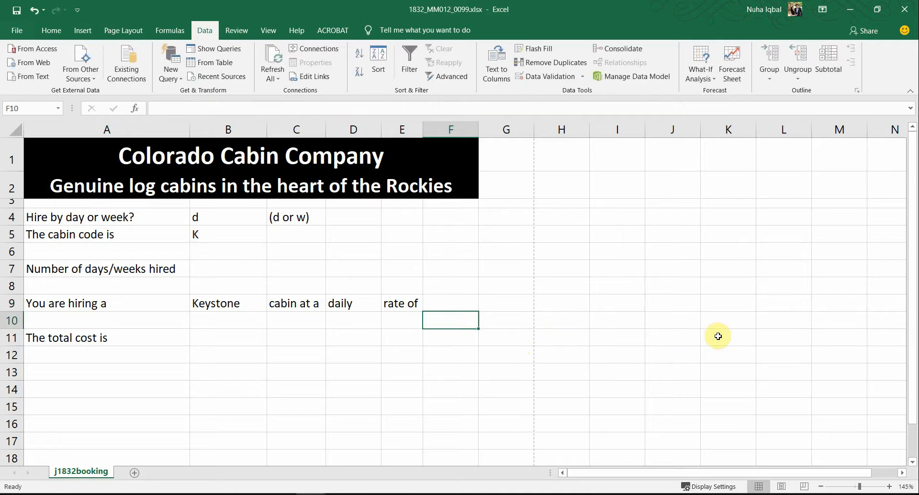
- Review the F9 formula and set the hire type in B4 to w to test it
{"action": "left_click", "coordinate": [458, 303]}
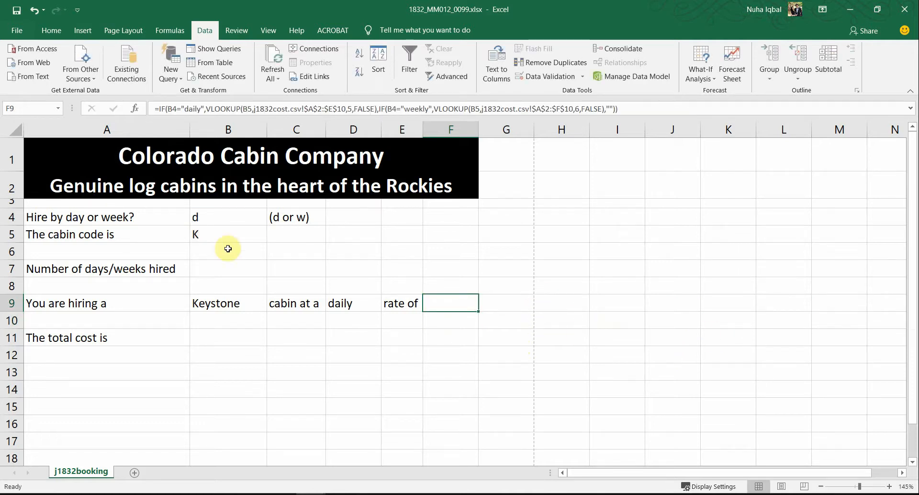
{"action": "left_click", "coordinate": [248, 219]}
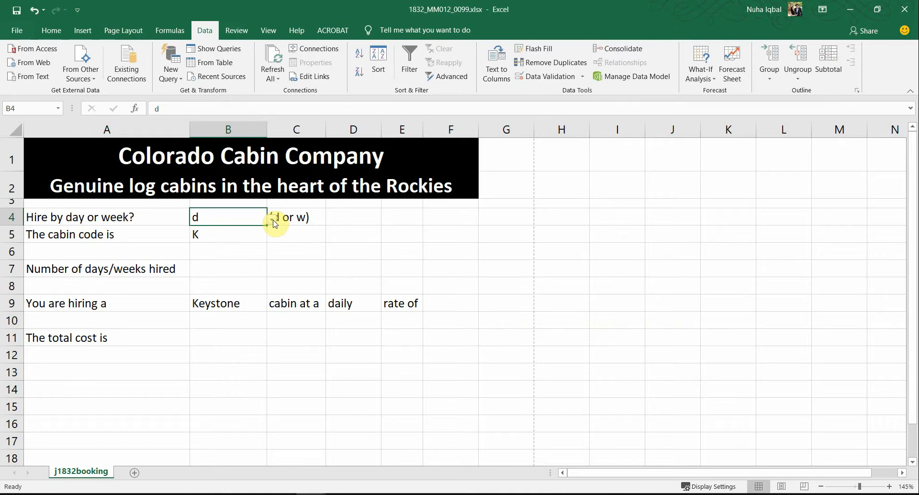
{"action": "double_click", "coordinate": [436, 303]}
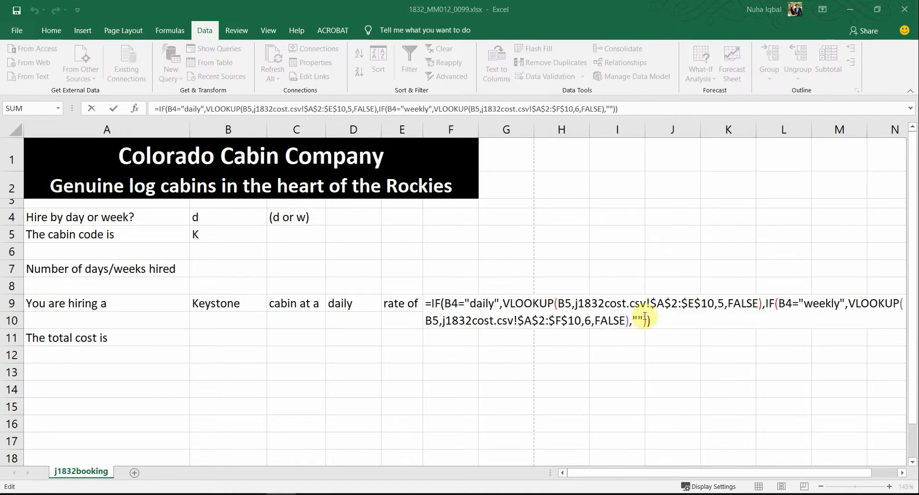
{"action": "left_click", "coordinate": [632, 320]}
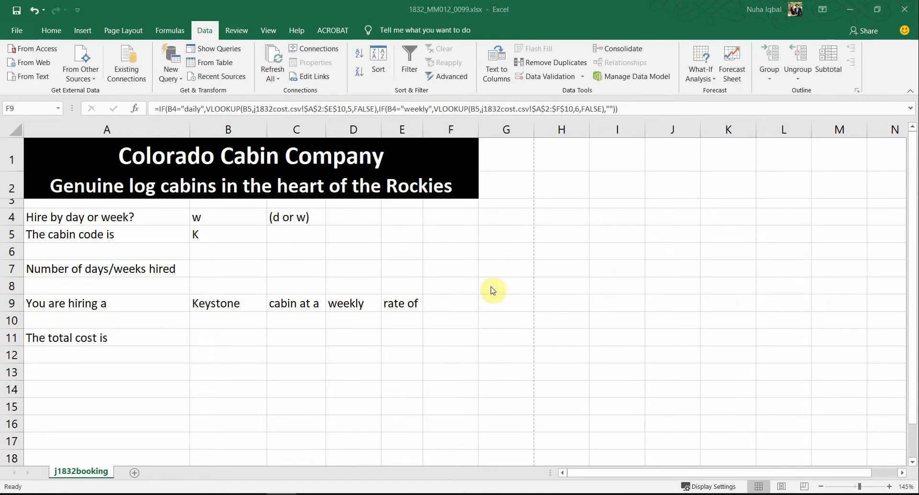
- Change the first IF test in the F9 formula to B4="d"
{"action": "left_click", "coordinate": [434, 303]}
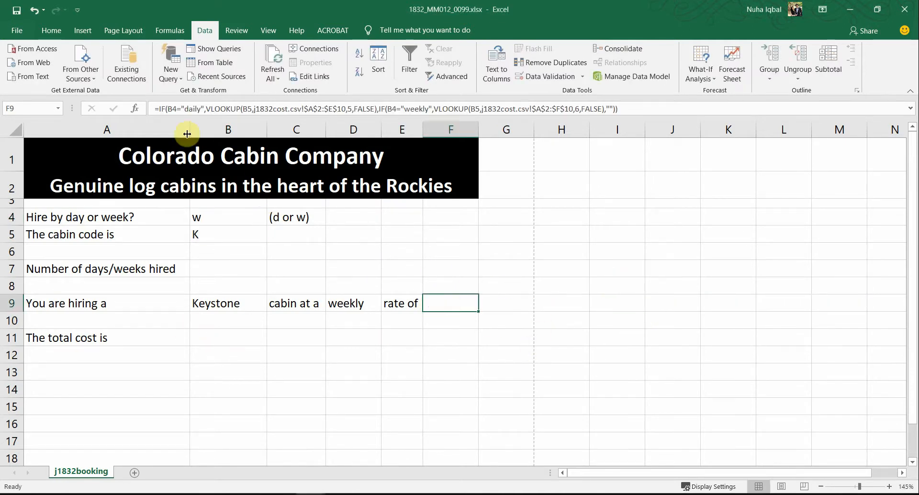
{"action": "double_click", "coordinate": [193, 109]}
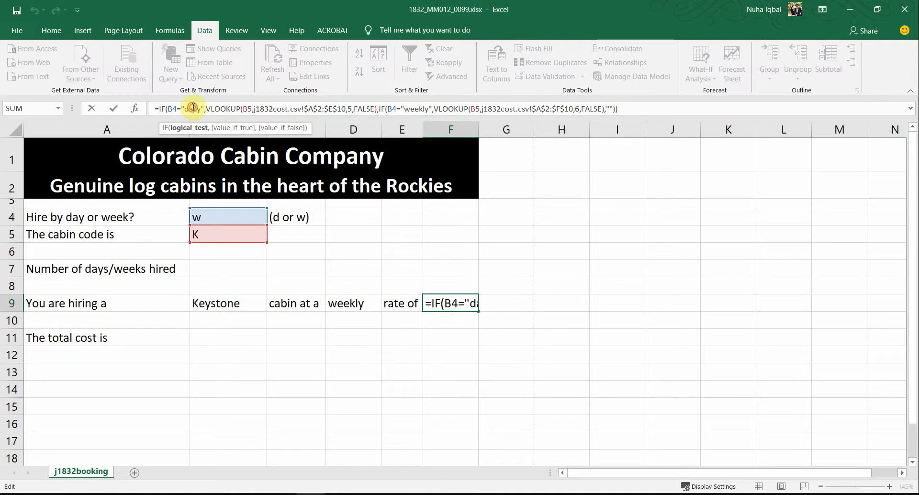
{"action": "double_click", "coordinate": [194, 110]}
{"action": "left_click", "coordinate": [200, 111]}
{"action": "left_click_drag", "start_coordinate": [197, 110], "coordinate": [185, 110]}
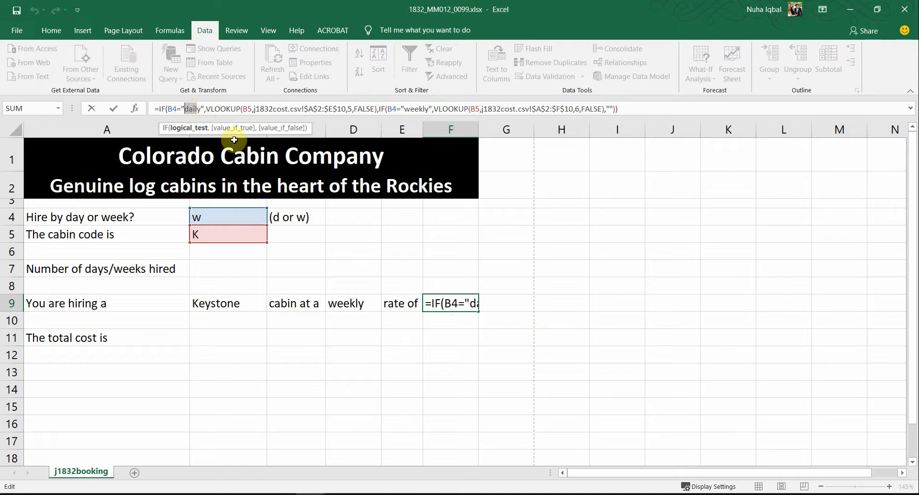
{"action": "key", "text": "BackSpace"}
{"action": "key", "text": "Delete"}
{"action": "type", "text": "d"}
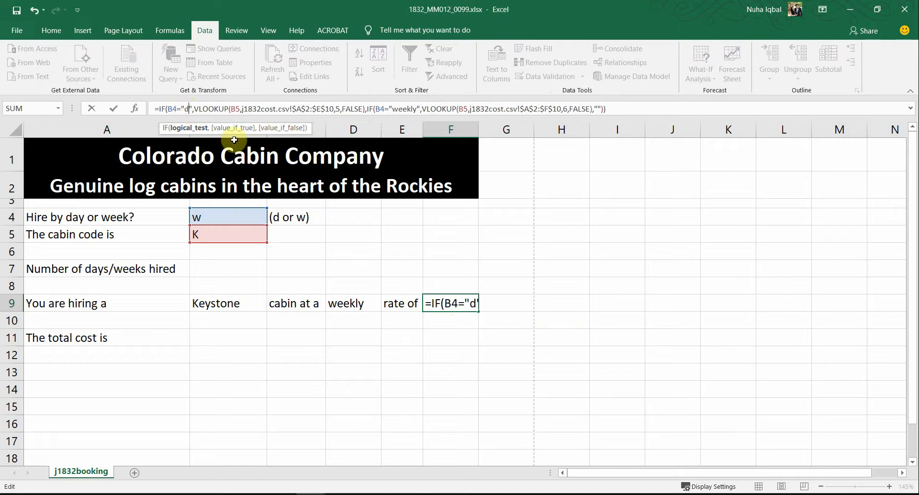
- Change the second IF test in F9 to B4="w" and enter the corrected formula
{"action": "left_click", "coordinate": [411, 109]}
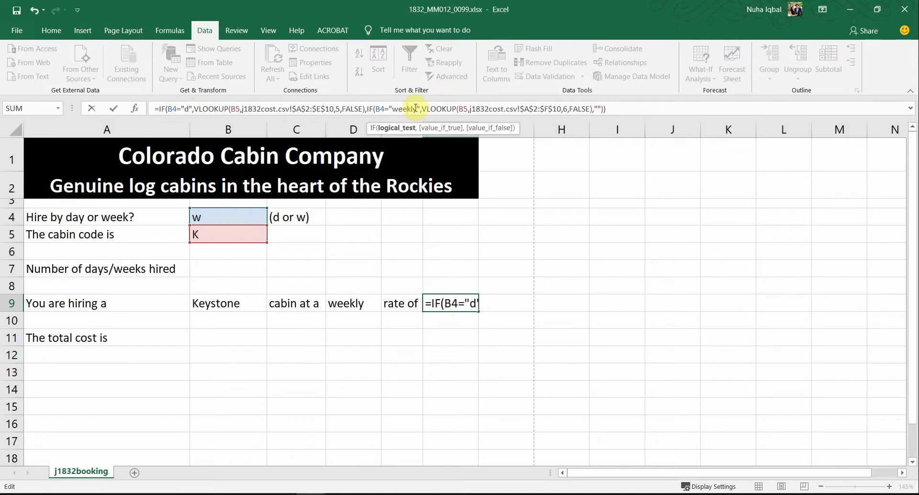
{"action": "left_click_drag", "start_coordinate": [418, 109], "coordinate": [392, 109]}
{"action": "type", "text": "w"}
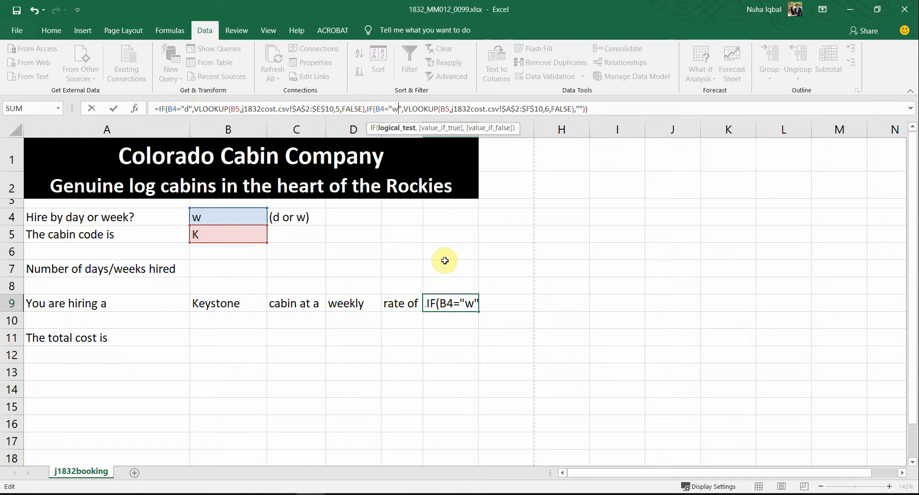
{"action": "key", "text": "Return"}
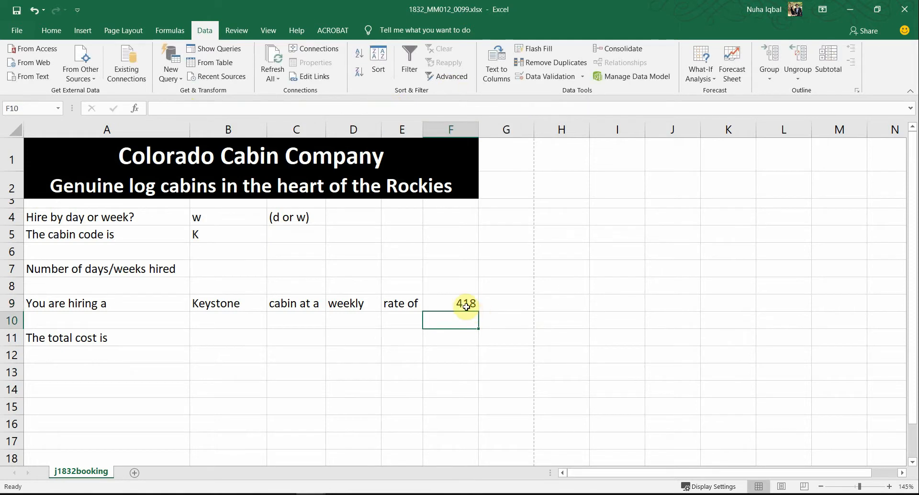
- Compare F9's weekly rate with the Keystone row in j1832cost.csv
{"action": "left_click", "coordinate": [466, 307]}
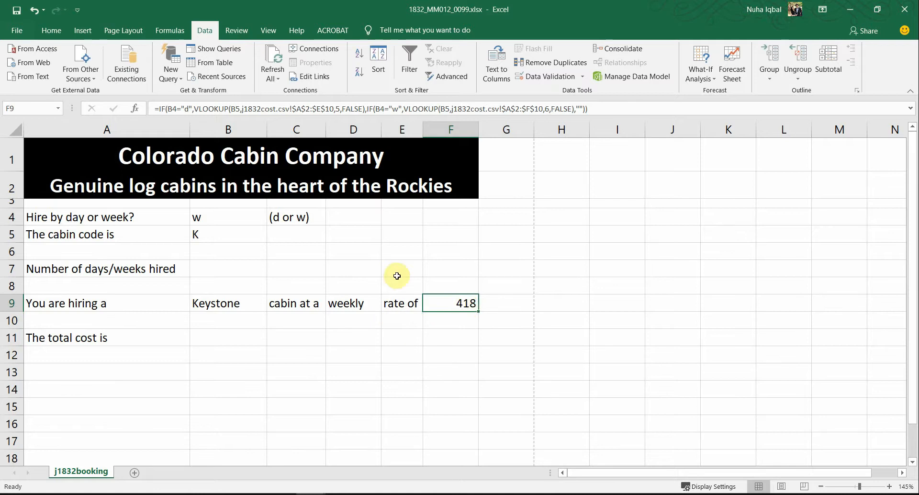
{"action": "left_click", "coordinate": [242, 236]}
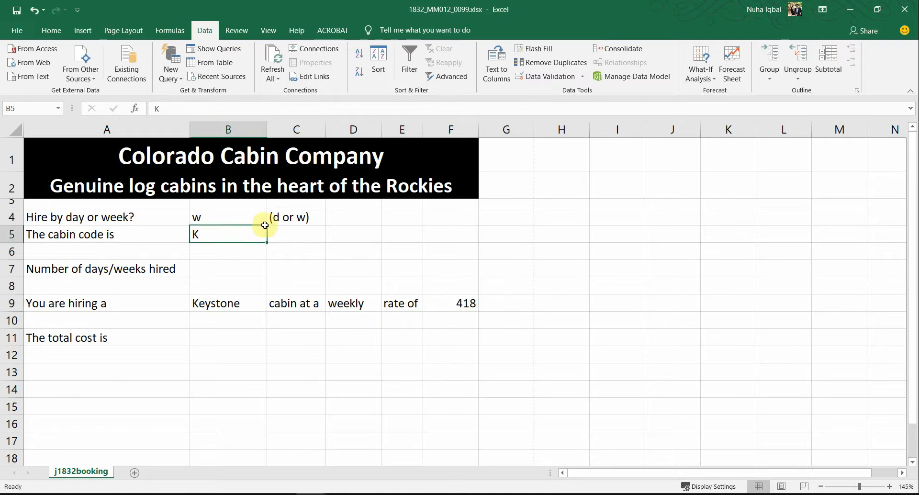
{"action": "left_click", "coordinate": [254, 215]}
{"action": "left_click", "coordinate": [452, 304]}
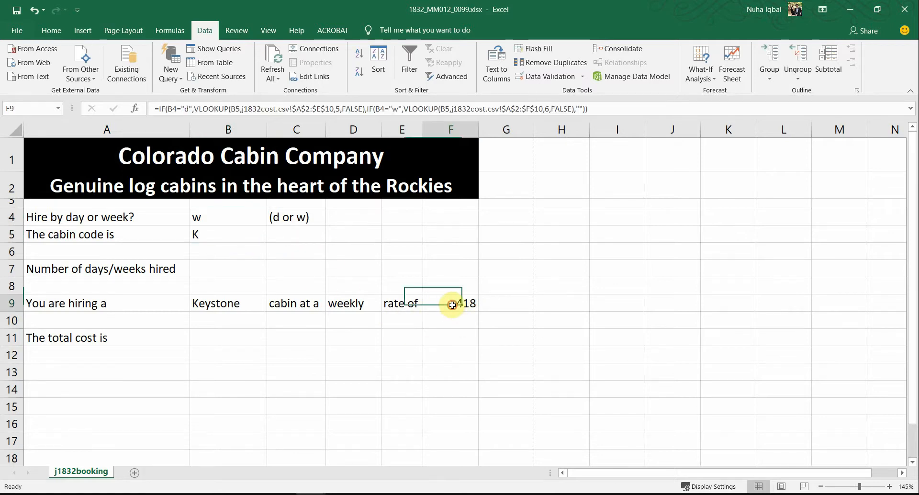
{"action": "left_click", "coordinate": [443, 430]}
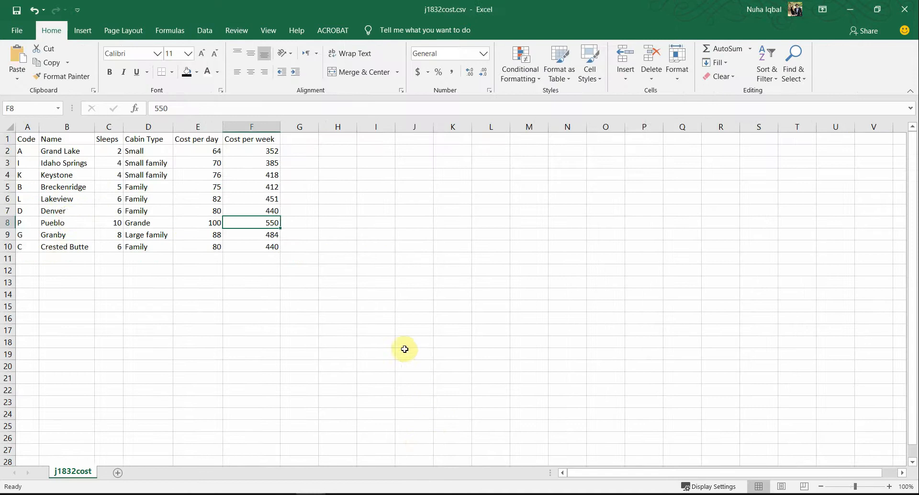
{"action": "left_click", "coordinate": [6, 174]}
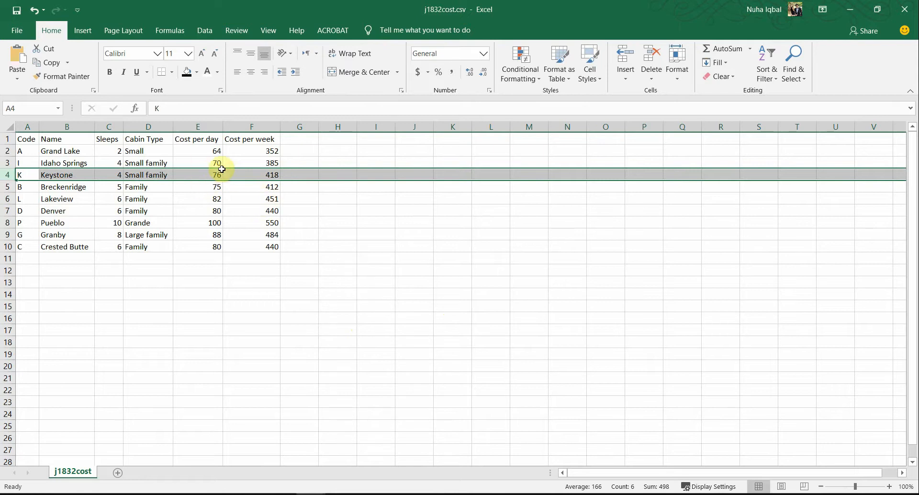
{"action": "key", "text": "alt+Tab"}
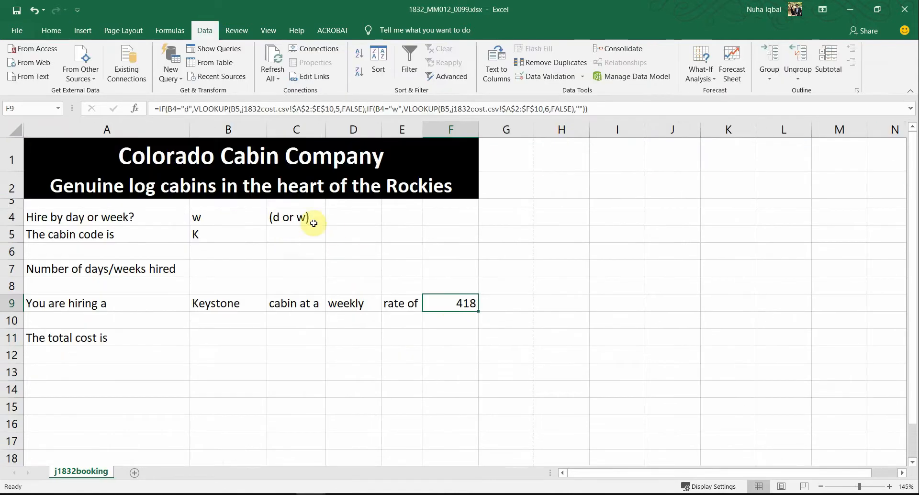
- Set the hire type in B4 to d and check the daily rate in F9
{"action": "left_click", "coordinate": [223, 216]}
{"action": "left_click", "coordinate": [272, 226]}
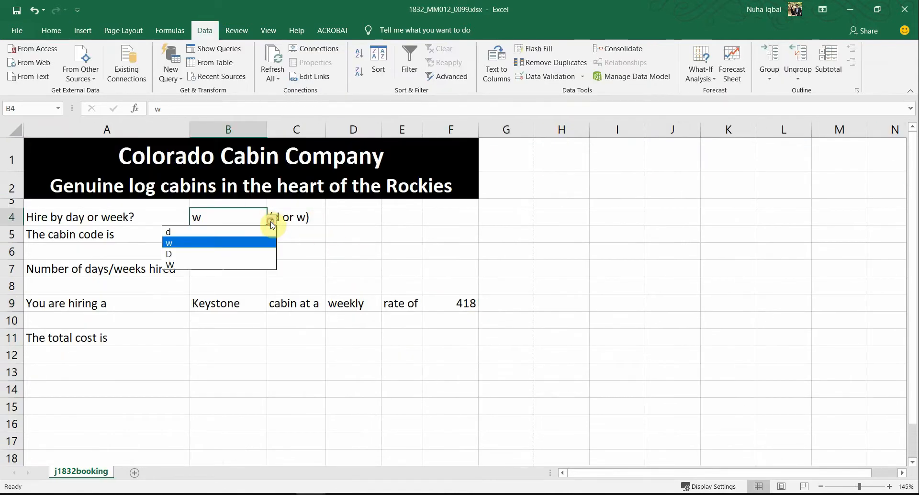
{"action": "left_click", "coordinate": [206, 232]}
{"action": "left_click", "coordinate": [454, 302]}
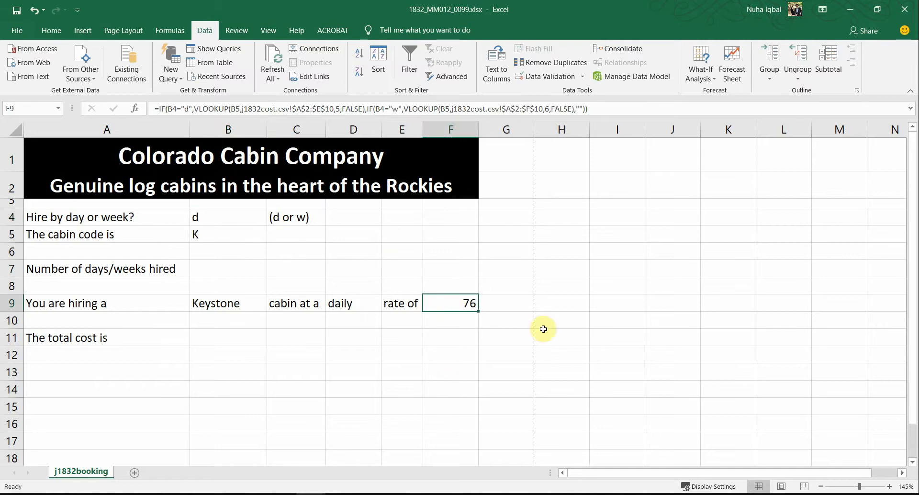
{"action": "key", "text": "alt+Tab"}
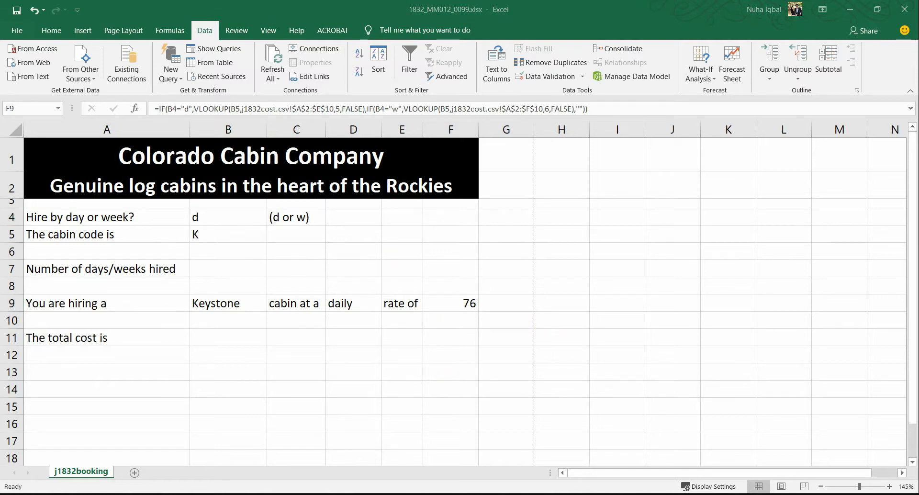
- Switch to the exam paper in Adobe Acrobat and highlight the cell reference B11 in task 21
{"action": "key", "text": "alt+Tab"}
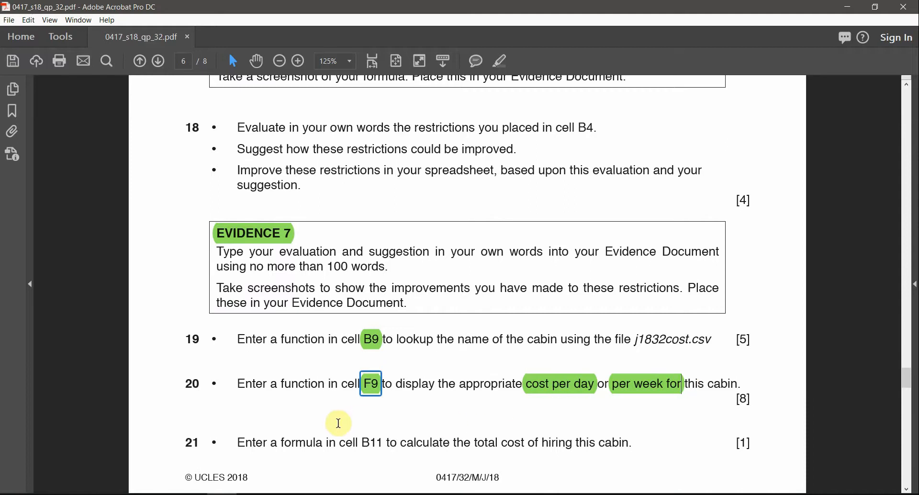
{"action": "scroll", "coordinate": [338, 423], "scroll_direction": "down", "scroll_amount": 1}
{"action": "double_click", "coordinate": [192, 355]}
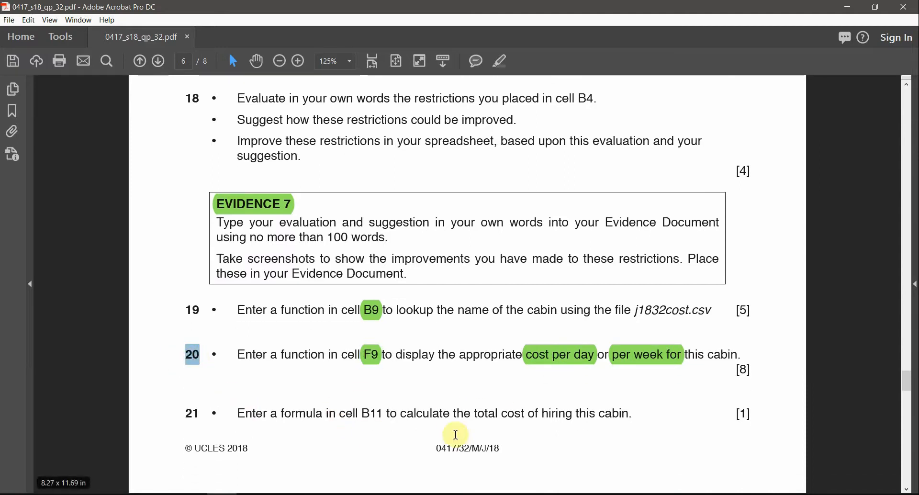
{"action": "left_click_drag", "start_coordinate": [293, 418], "coordinate": [385, 415]}
{"action": "left_click", "coordinate": [501, 60]}
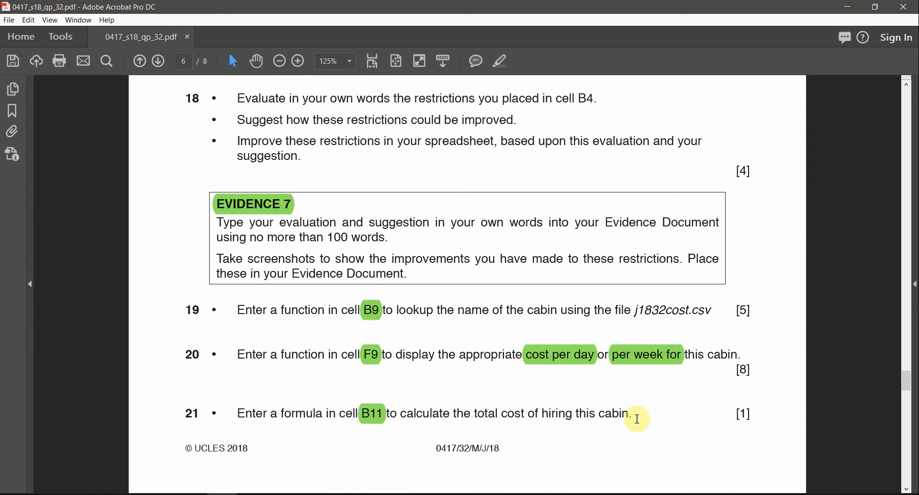
- Return to the booking workbook in Excel and examine the total cost cell B11, the hire length cell B7 and the rate in F9
{"action": "key", "text": "alt+Tab"}
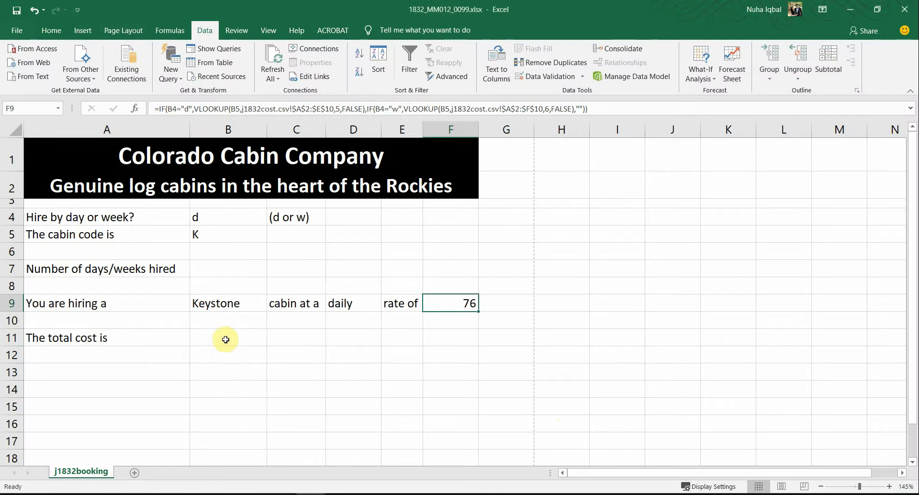
{"action": "left_click", "coordinate": [226, 340]}
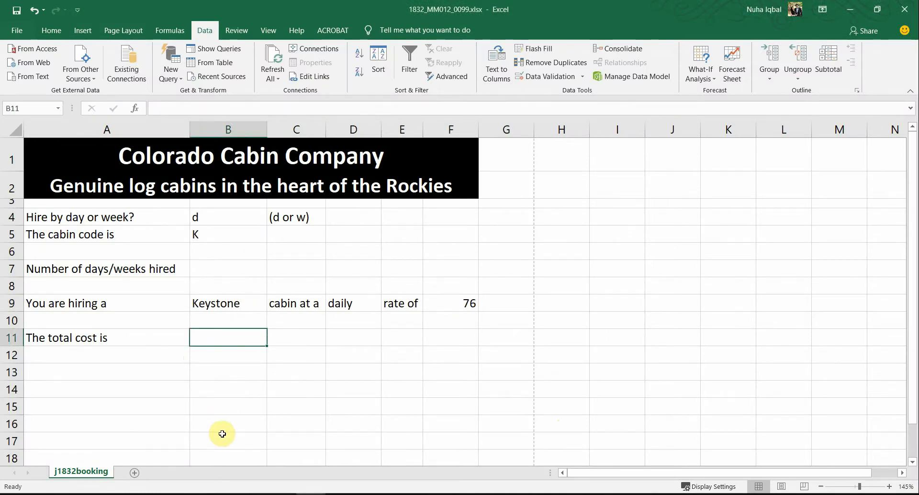
{"action": "key", "text": "alt+Tab"}
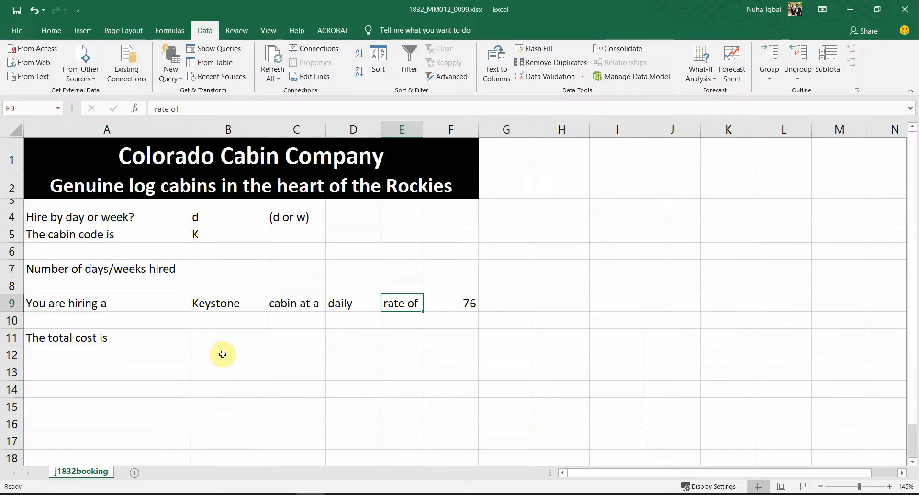
{"action": "left_click", "coordinate": [221, 337]}
{"action": "left_click", "coordinate": [217, 271]}
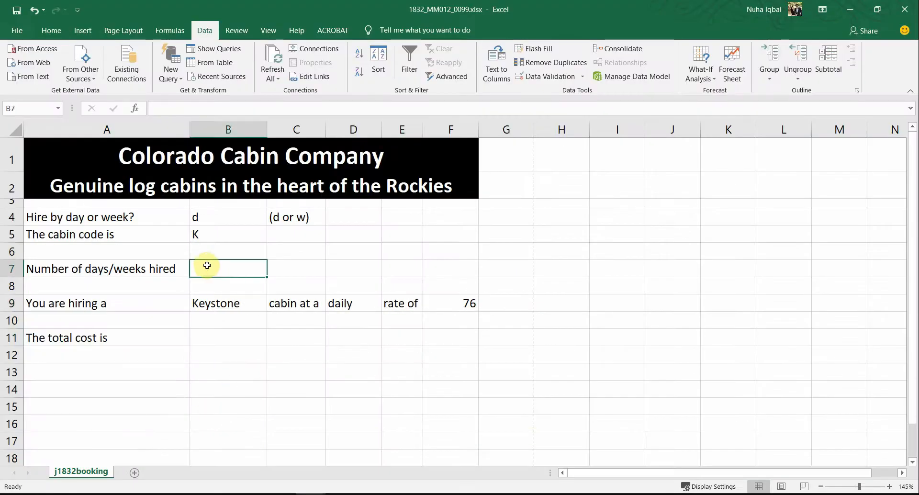
{"action": "left_click", "coordinate": [205, 337]}
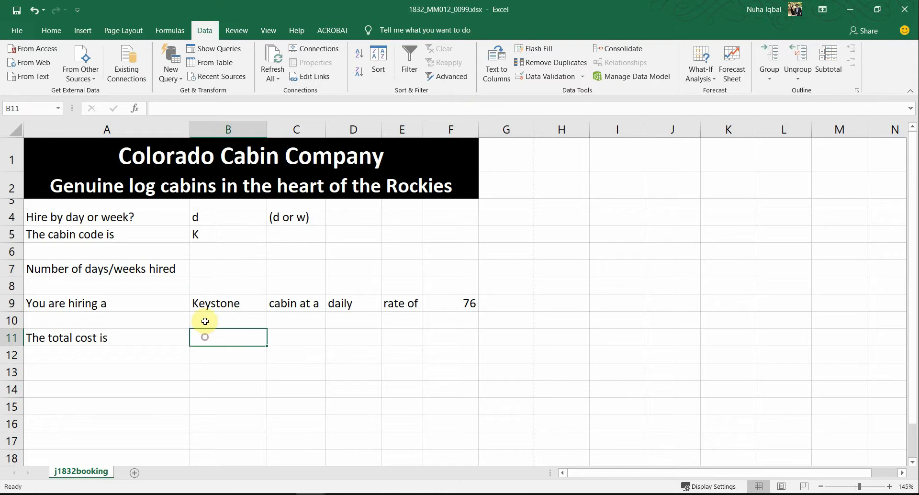
{"action": "left_click", "coordinate": [196, 271]}
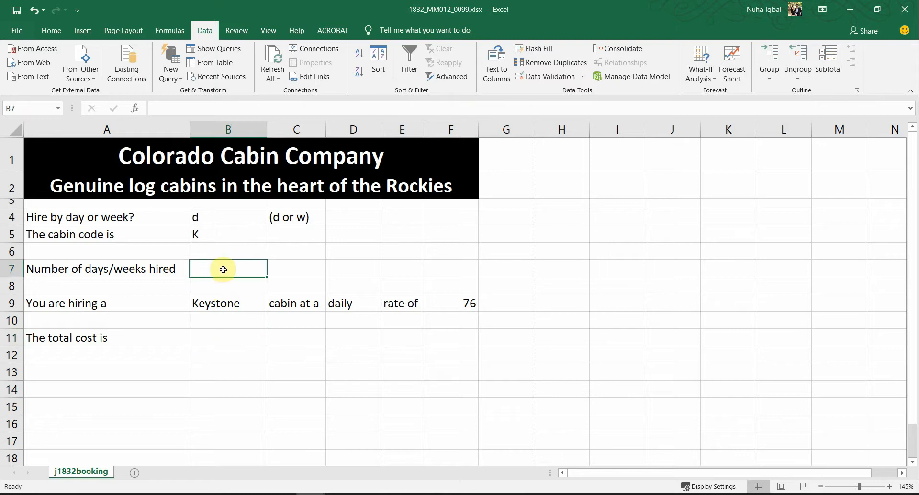
{"action": "left_click", "coordinate": [459, 300]}
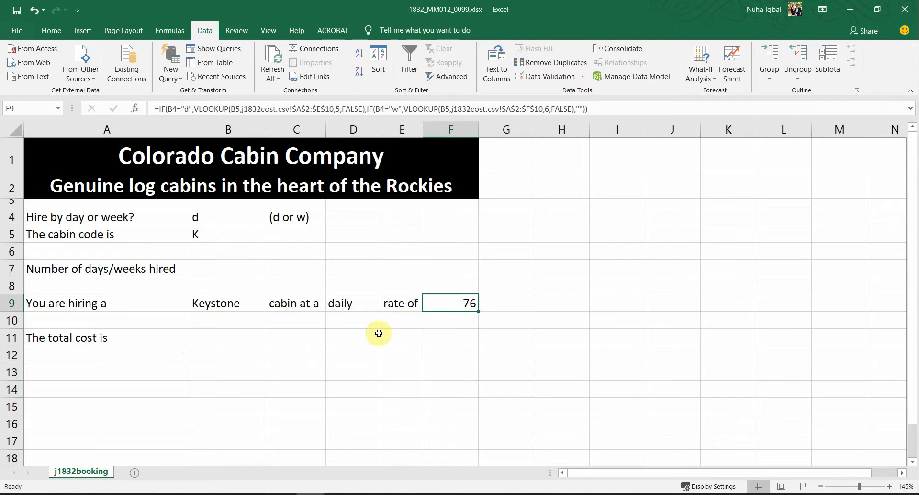
- Enter the total cost formula =B7*F9 in cell B11, checking task 21 in the exam paper for its wording
{"action": "left_click", "coordinate": [252, 336]}
{"action": "type", "text": "="}
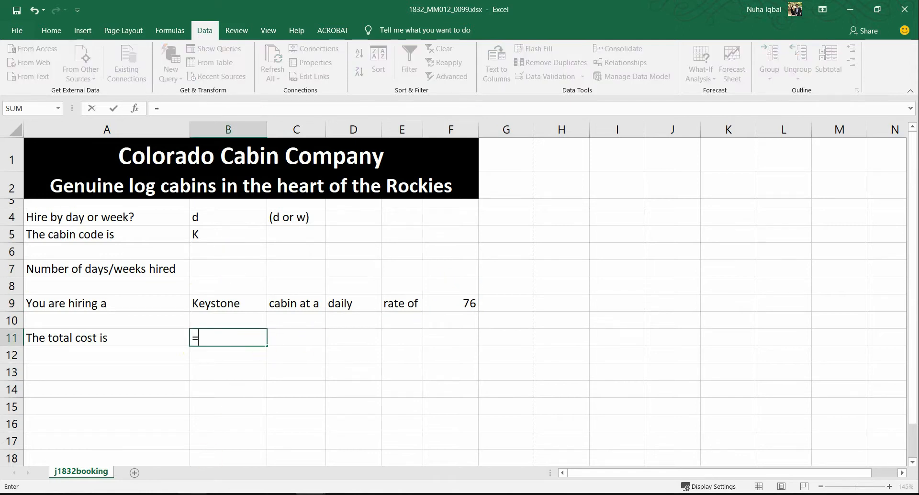
{"action": "key", "text": "alt+Tab"}
{"action": "double_click", "coordinate": [316, 406]}
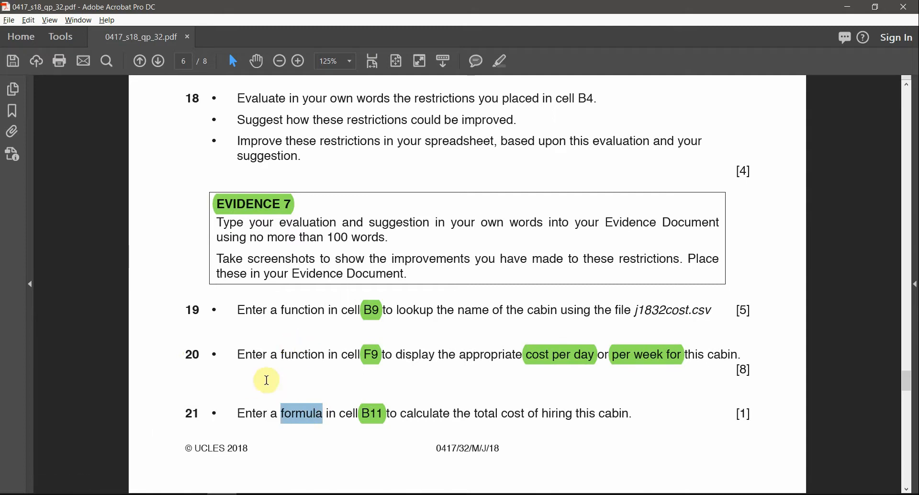
{"action": "left_click", "coordinate": [223, 494]}
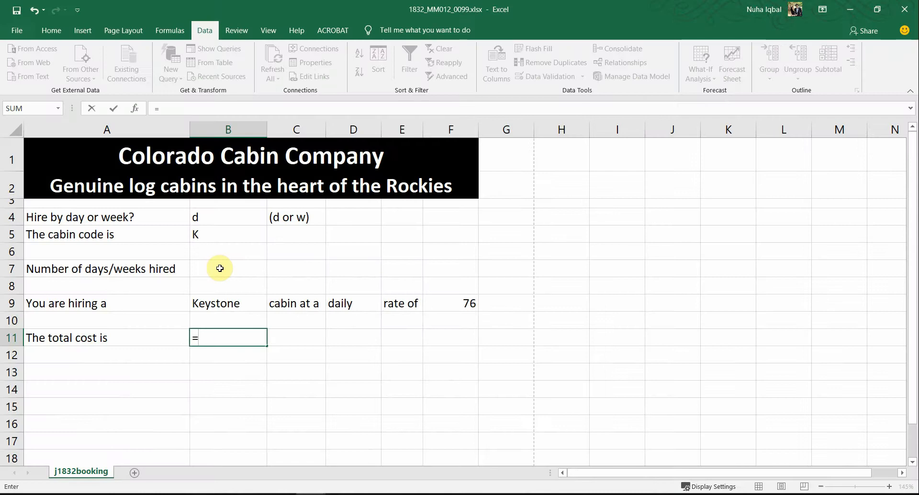
{"action": "left_click", "coordinate": [220, 268]}
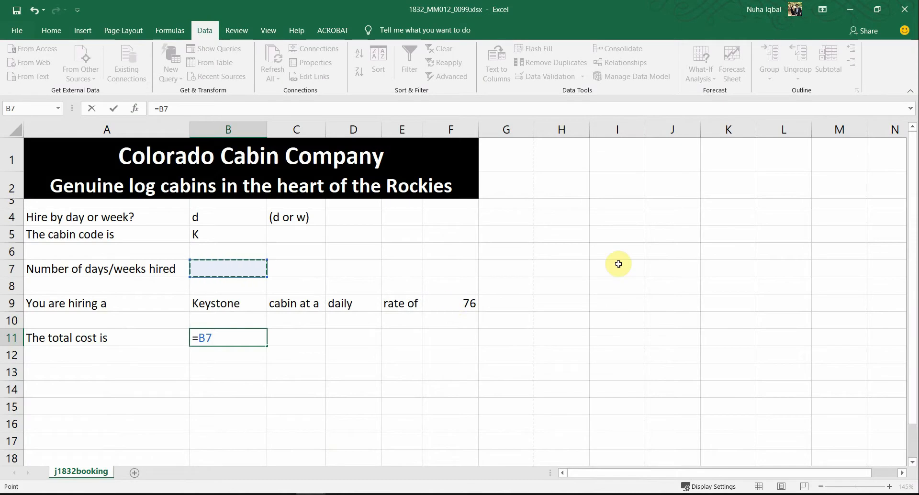
{"action": "left_click", "coordinate": [461, 303]}
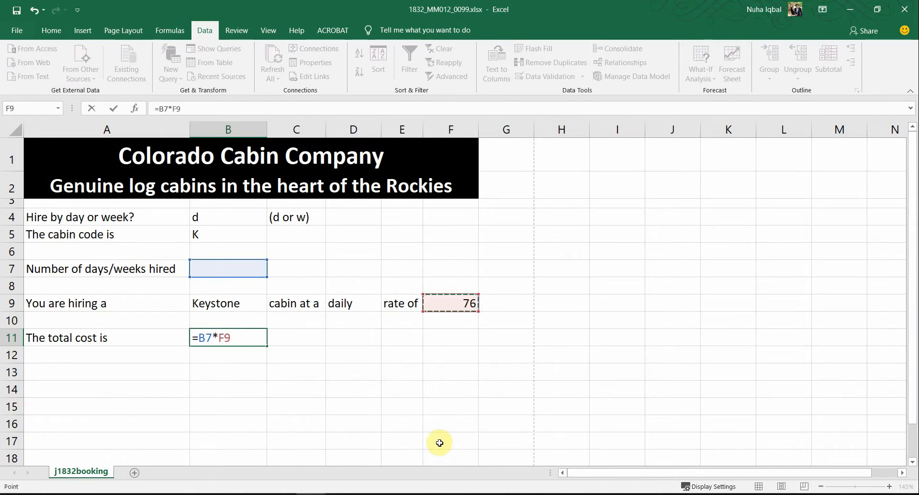
{"action": "key", "text": "Return"}
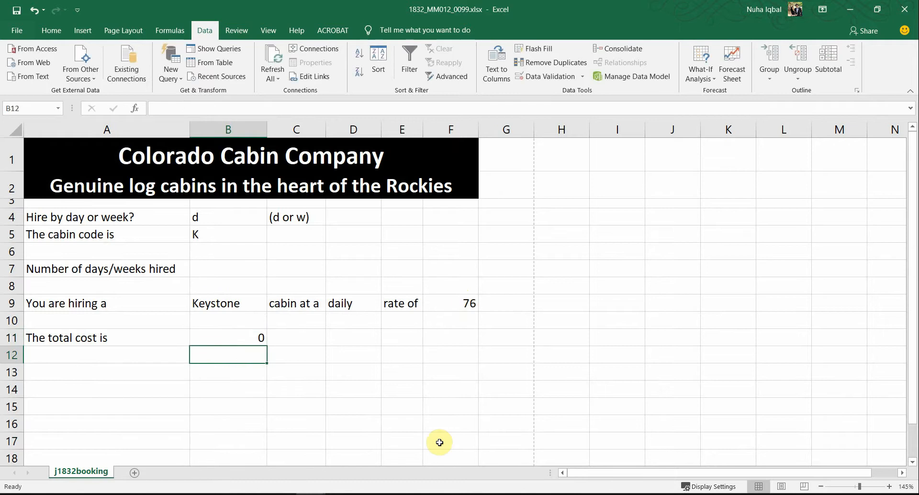
- Set the number of days/weeks hired in B7 to 9 and check the total cost in B11
{"action": "left_click", "coordinate": [243, 264]}
{"action": "type", "text": "9"}
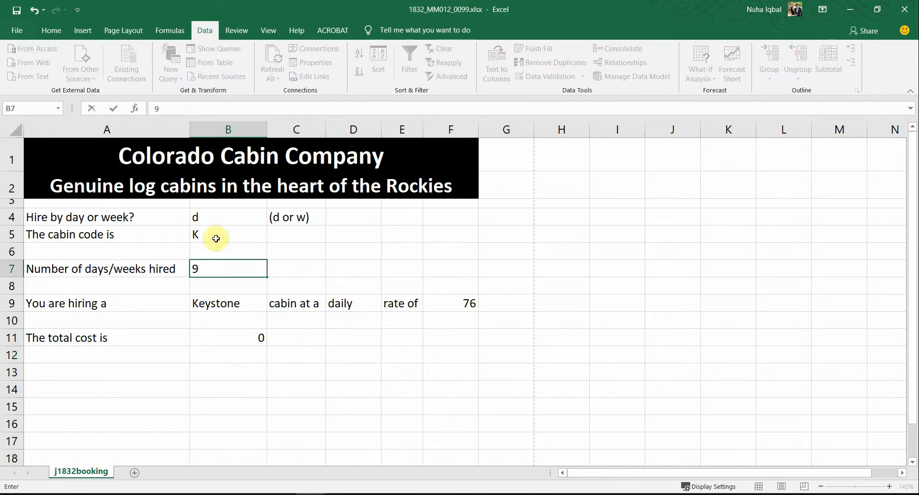
{"action": "left_click", "coordinate": [471, 300]}
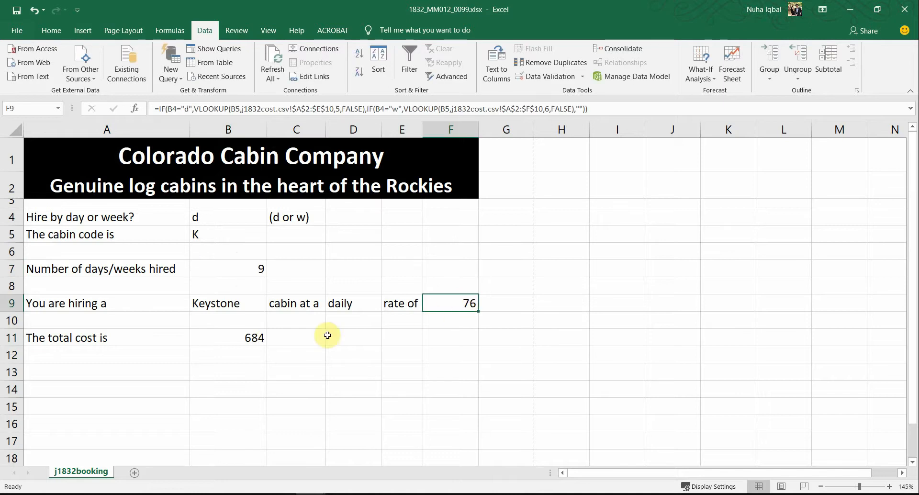
{"action": "left_click", "coordinate": [263, 340]}
- Read the formatting instruction of task 22 in the Acrobat exam paper and return to cell B11 in the Excel booking workbook
{"action": "key", "text": "alt+Tab"}
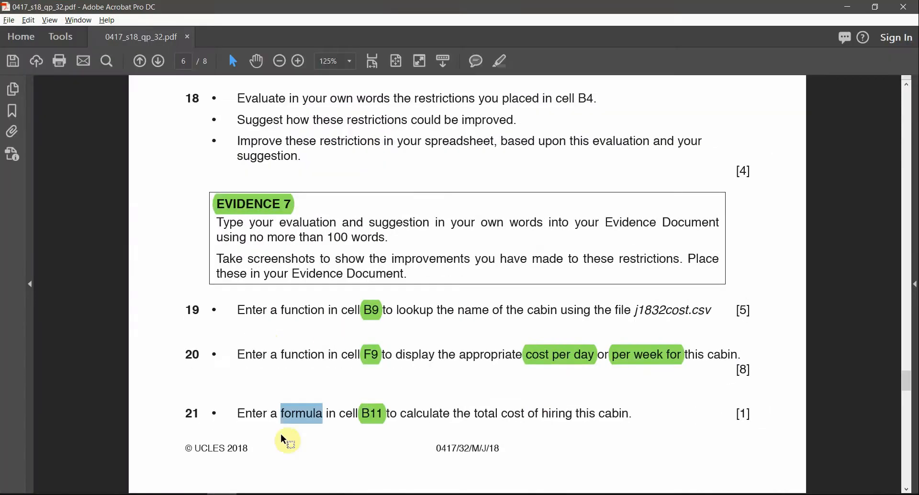
{"action": "scroll", "coordinate": [543, 426], "scroll_direction": "down", "scroll_amount": 5}
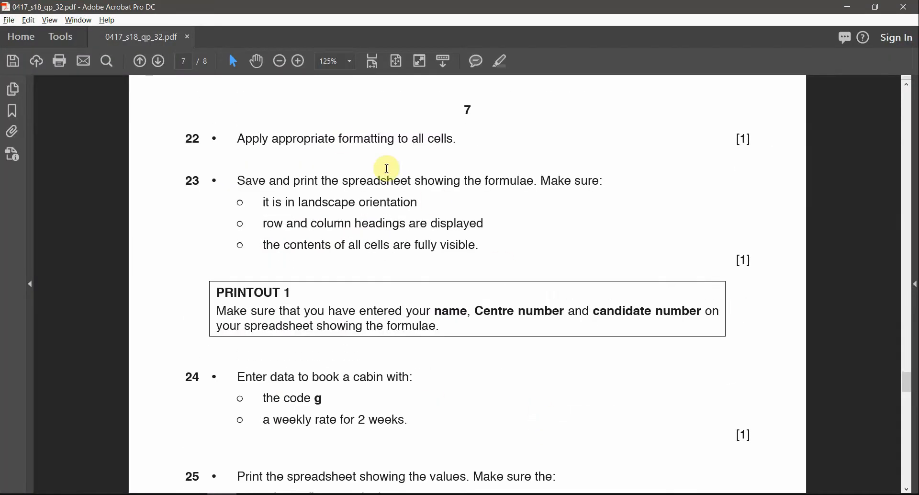
{"action": "left_click_drag", "start_coordinate": [454, 136], "coordinate": [273, 139]}
{"action": "mouse_move", "coordinate": [311, 494]}
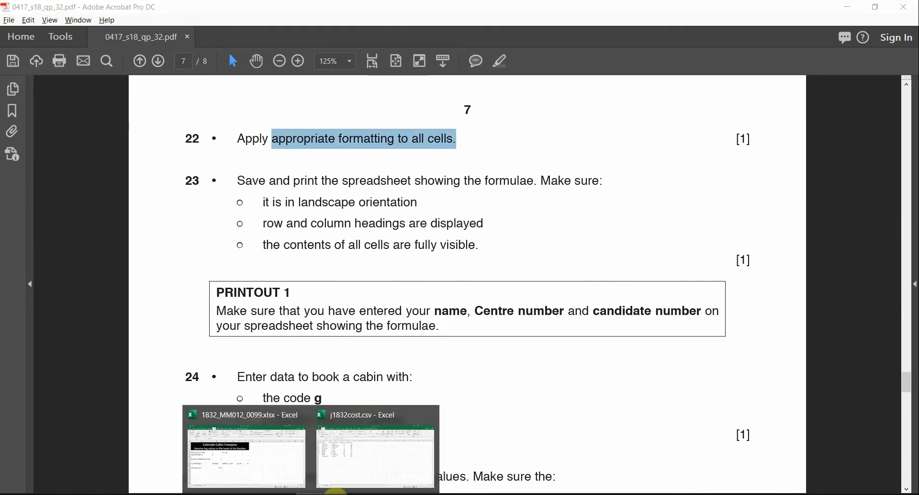
{"action": "left_click", "coordinate": [267, 469]}
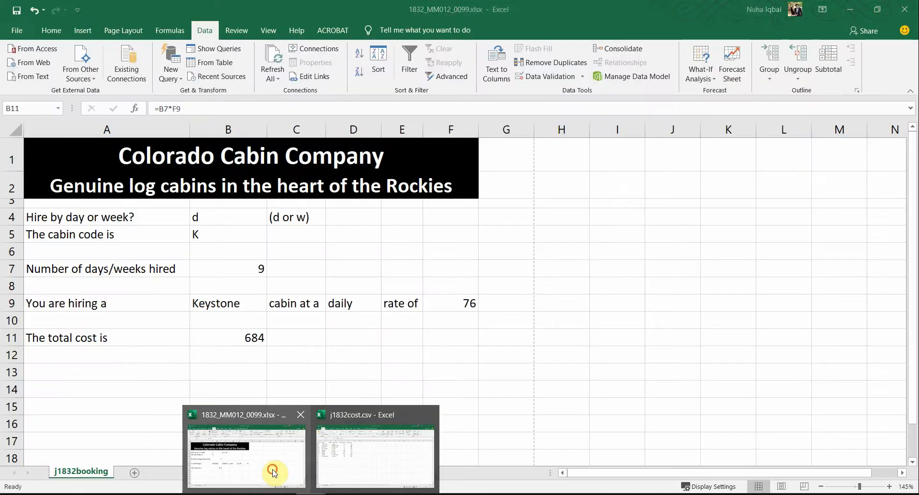
{"action": "left_click", "coordinate": [337, 344]}
{"action": "left_click", "coordinate": [255, 336]}
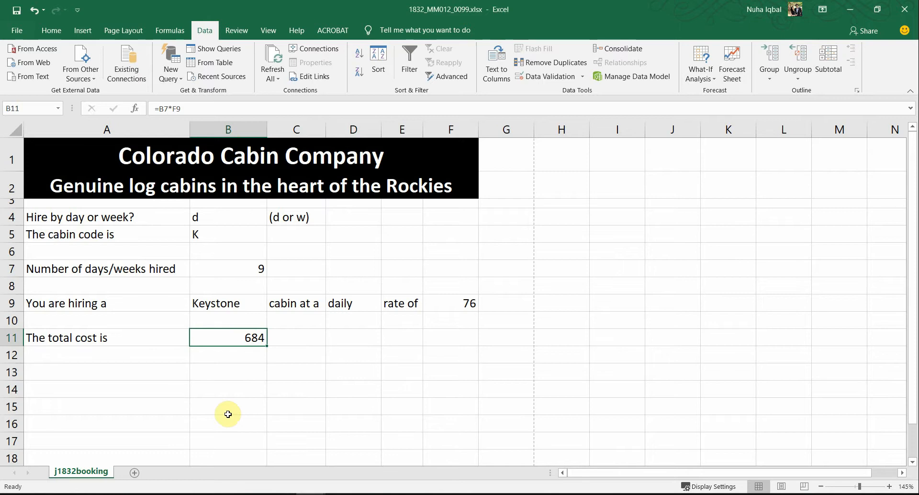
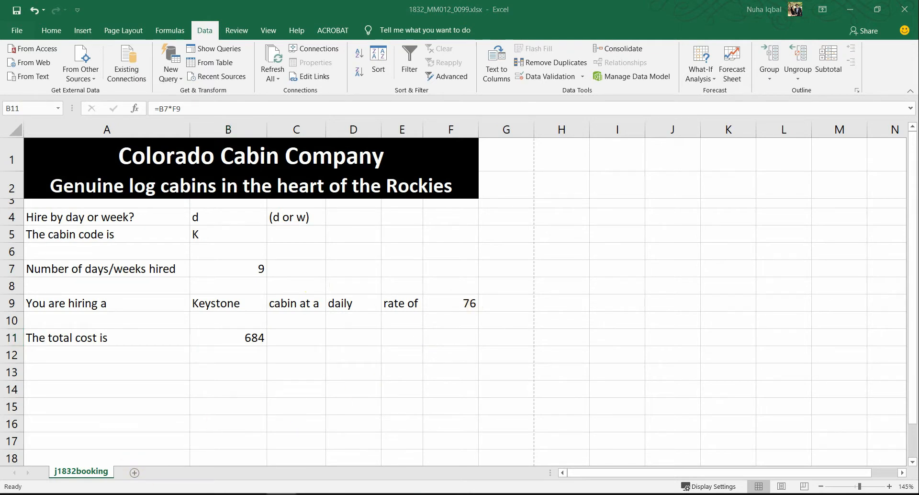
- Format the rate in F9 as Currency with the $ symbol and 2 decimal places
{"action": "left_click", "coordinate": [453, 301]}
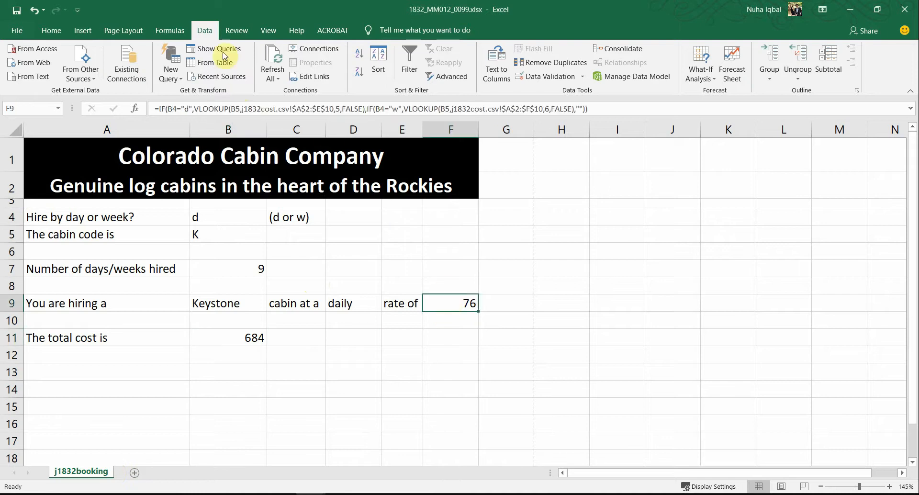
{"action": "left_click", "coordinate": [51, 30]}
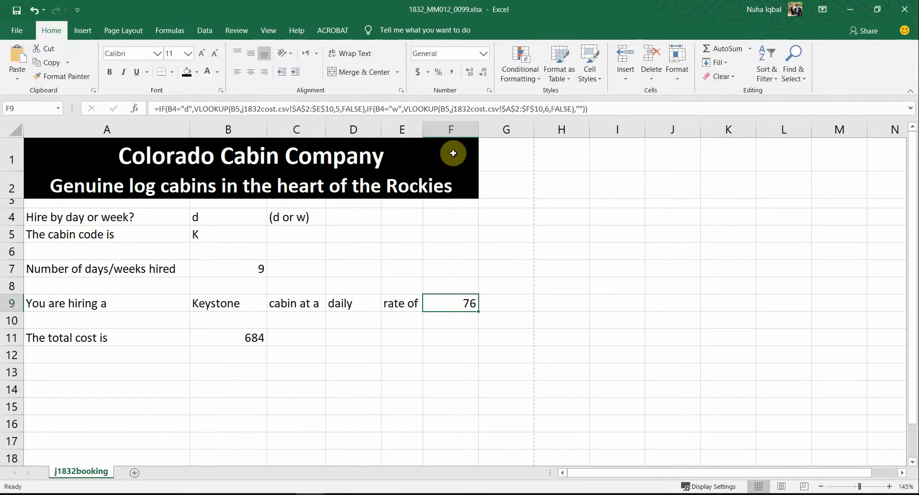
{"action": "right_click", "coordinate": [450, 303]}
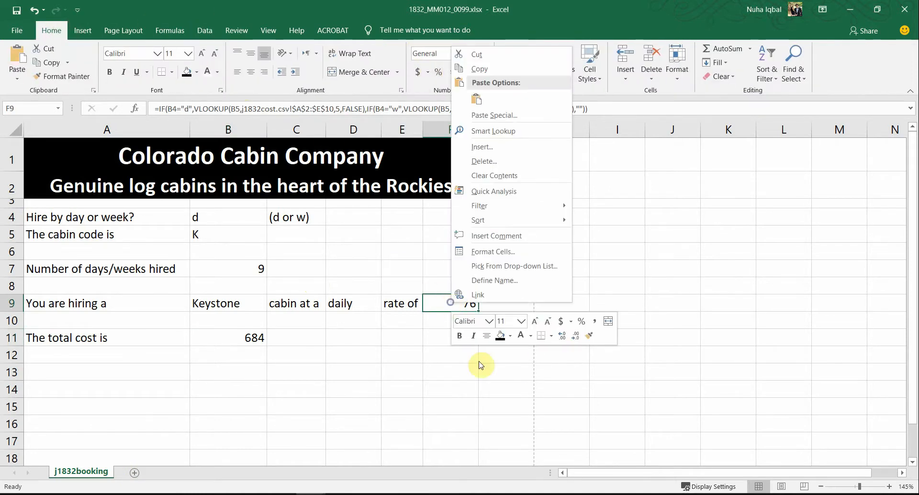
{"action": "left_click", "coordinate": [488, 253]}
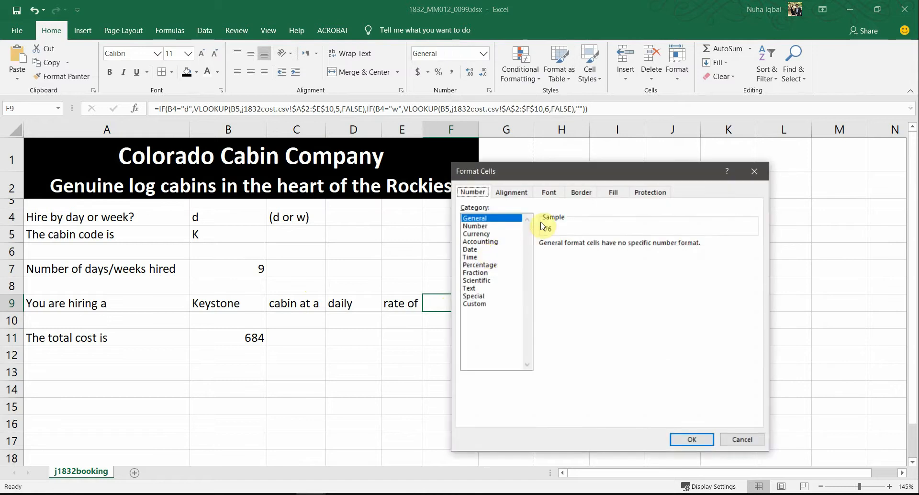
{"action": "left_click", "coordinate": [477, 234]}
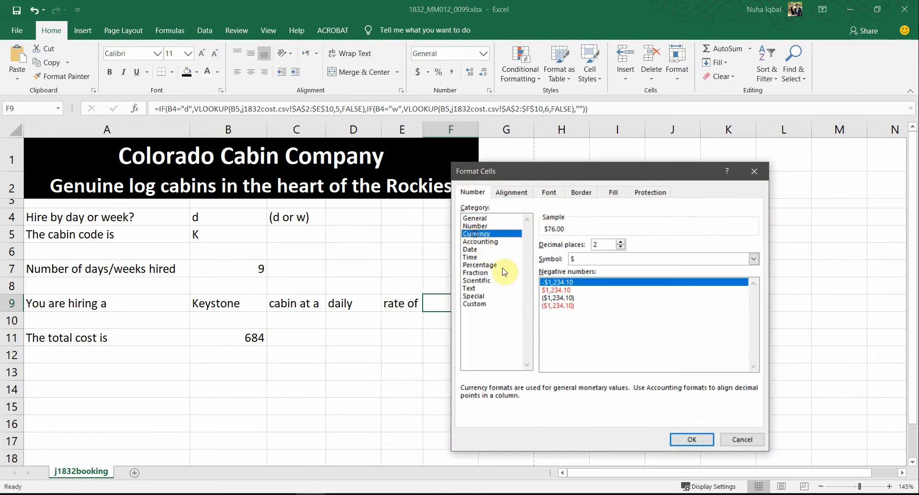
{"action": "left_click", "coordinate": [581, 259]}
{"action": "left_click", "coordinate": [582, 272]}
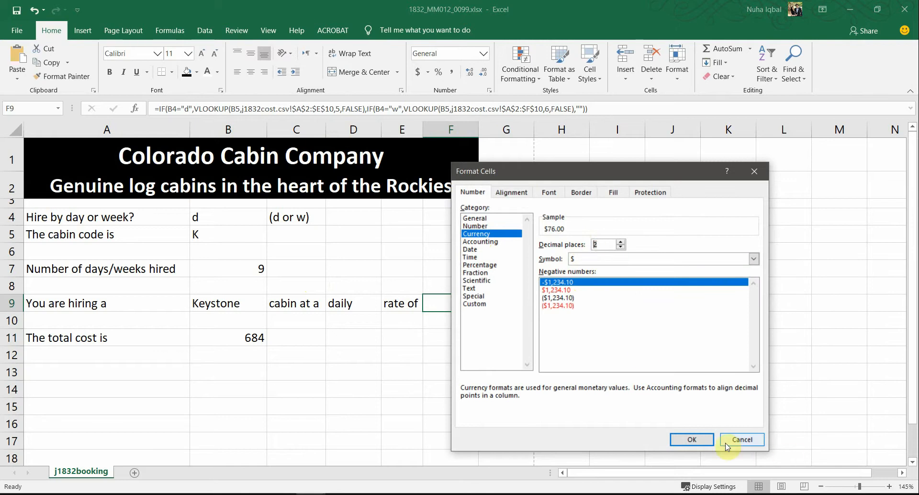
{"action": "left_click", "coordinate": [692, 439]}
- Try the Accounting number format on the total cost in B11 and undo it
{"action": "left_click", "coordinate": [252, 338]}
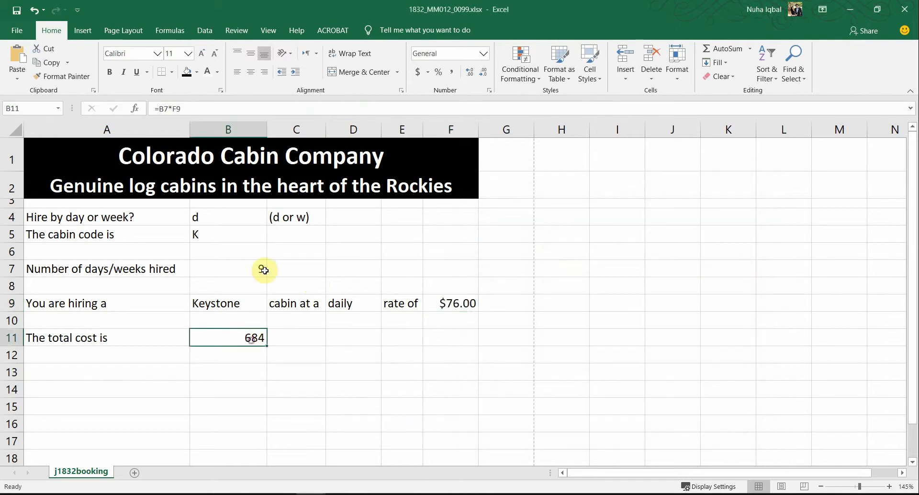
{"action": "left_click", "coordinate": [418, 73]}
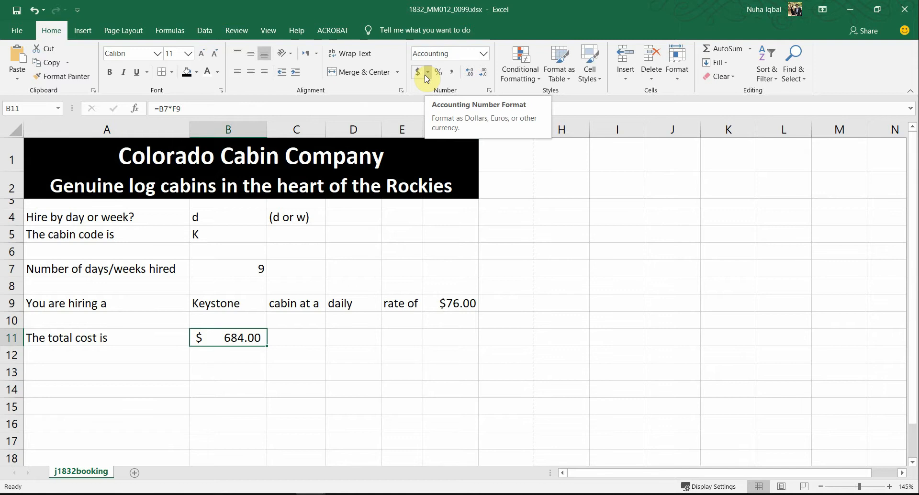
{"action": "key", "text": "ctrl+z"}
- Format the total cost in B11 as Currency with the $ symbol and 2 decimal places
{"action": "right_click", "coordinate": [246, 340]}
{"action": "left_click", "coordinate": [289, 293]}
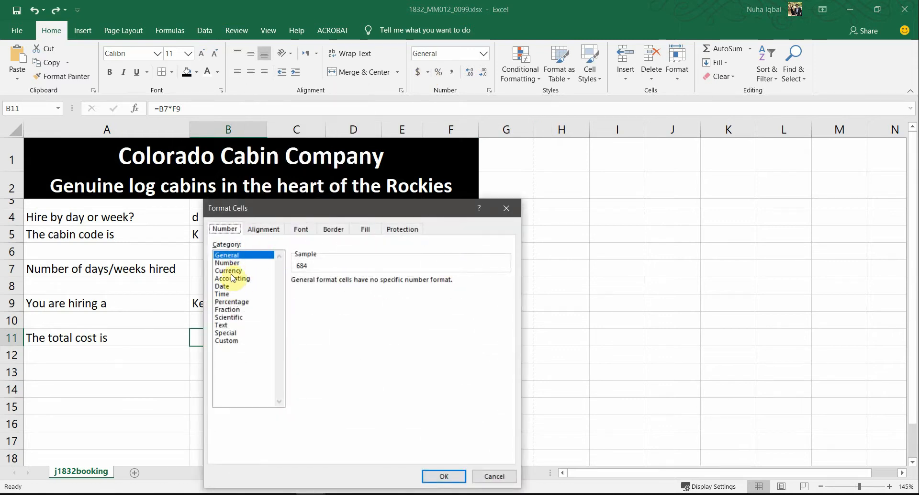
{"action": "left_click", "coordinate": [230, 271]}
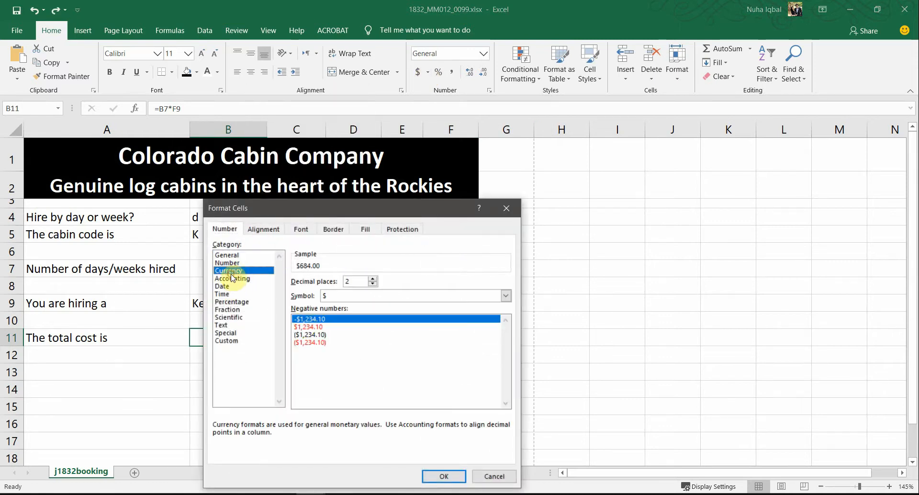
{"action": "left_click", "coordinate": [444, 476]}
{"action": "left_click", "coordinate": [313, 336]}
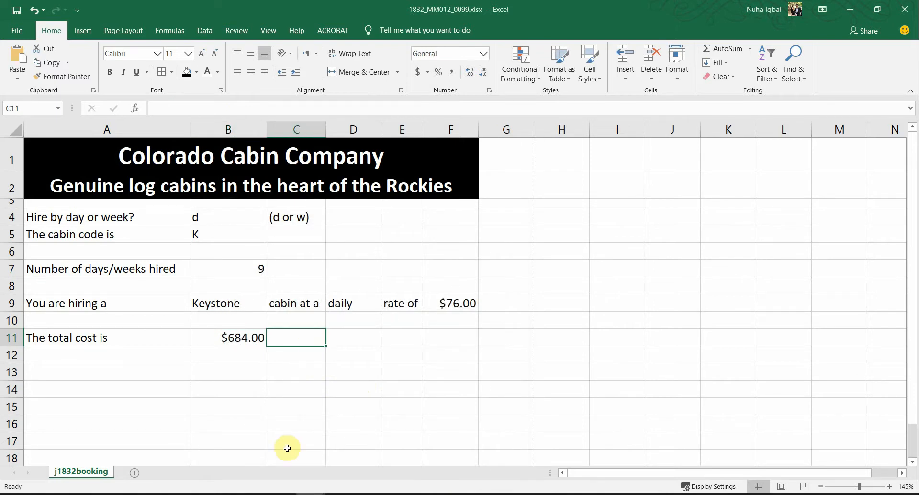
- Switch to the Acrobat exam paper and highlight the word "formatting" in task 22
{"action": "left_click", "coordinate": [311, 456]}
{"action": "scroll", "coordinate": [456, 385], "scroll_direction": "down", "scroll_amount": 1}
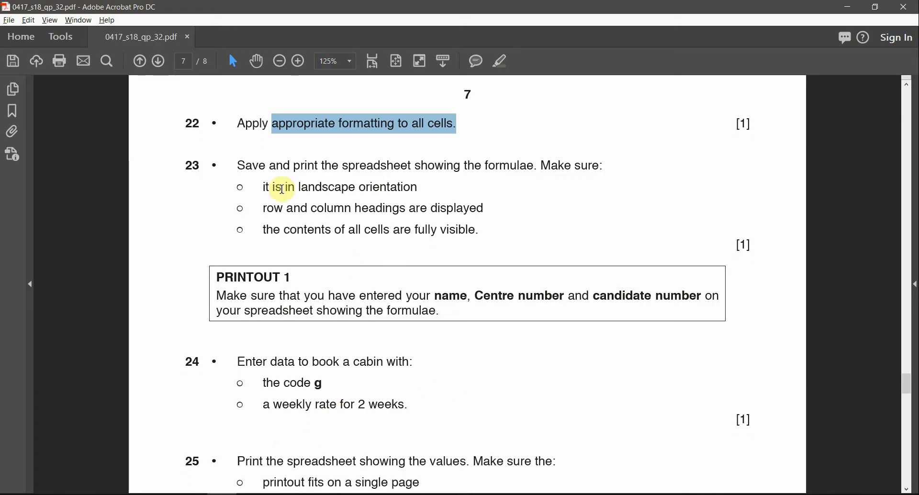
{"action": "left_click", "coordinate": [270, 165]}
{"action": "double_click", "coordinate": [375, 123]}
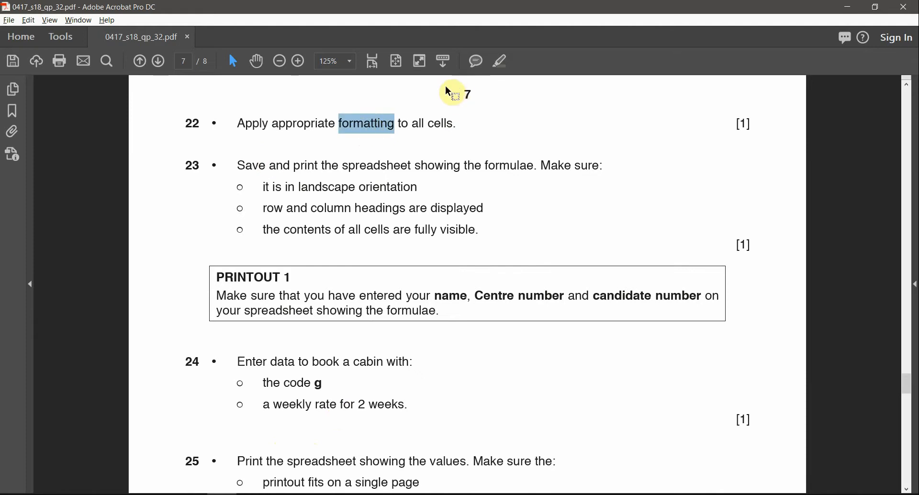
{"action": "left_click", "coordinate": [503, 64]}
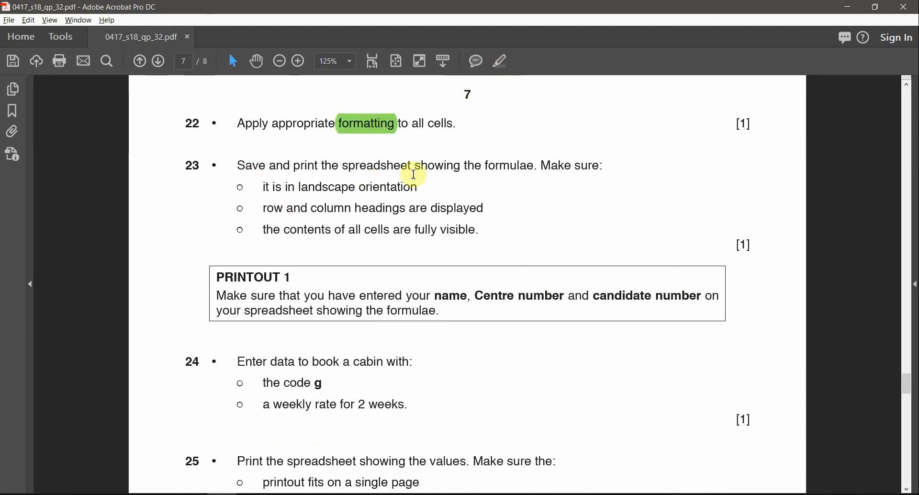
- Highlight "formulae.", "landscape orientation" and "displayed" in task 23 and return to the Excel booking workbook
{"action": "double_click", "coordinate": [501, 164]}
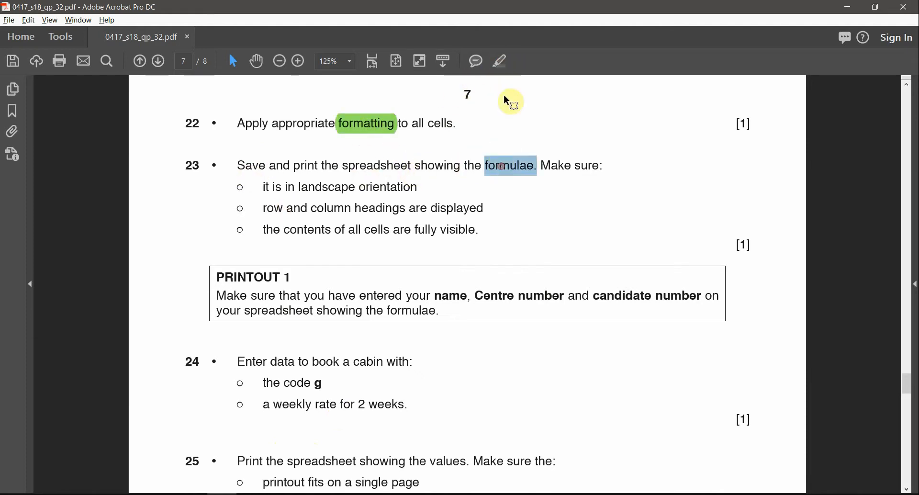
{"action": "left_click", "coordinate": [504, 65]}
{"action": "left_click_drag", "start_coordinate": [307, 188], "coordinate": [396, 187]}
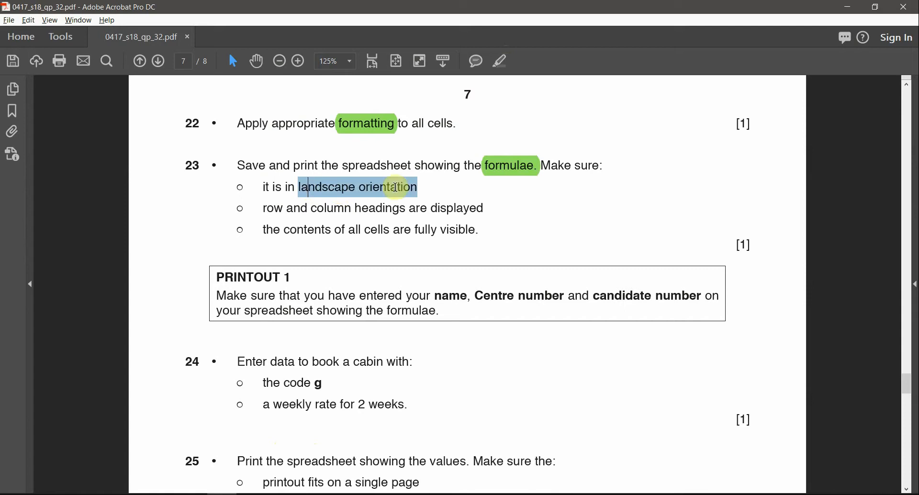
{"action": "left_click", "coordinate": [501, 72]}
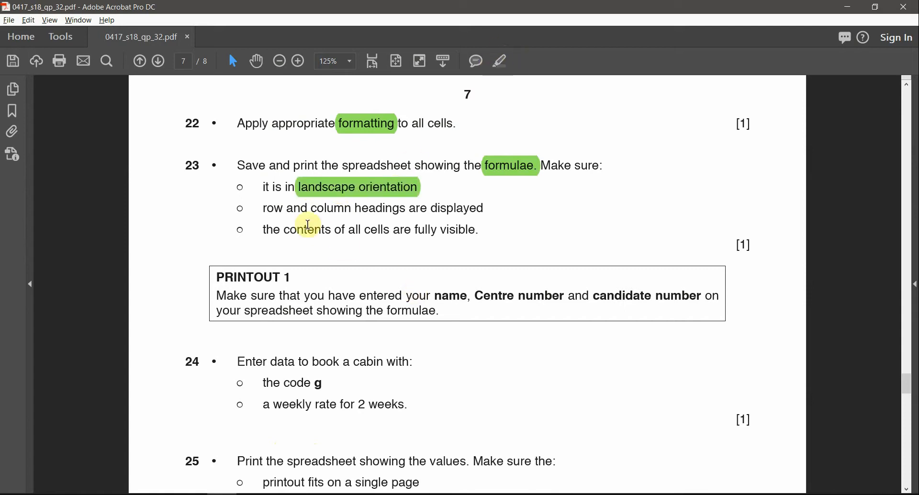
{"action": "double_click", "coordinate": [378, 209]}
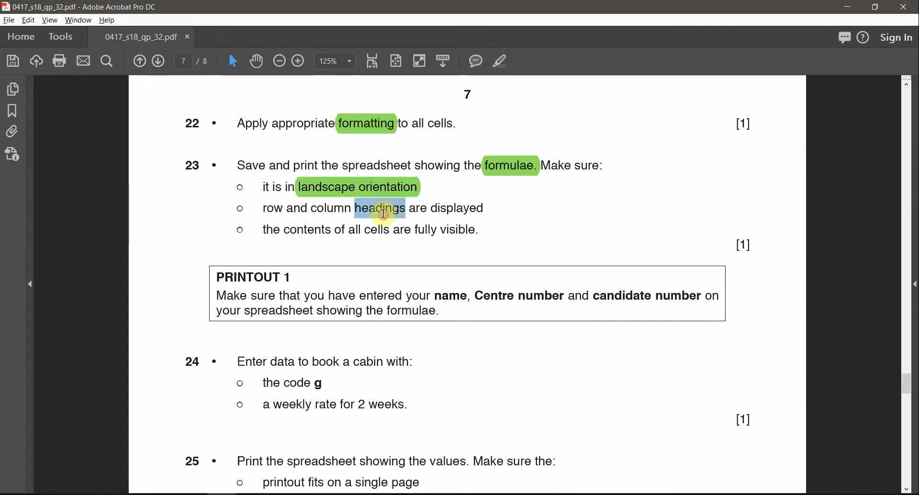
{"action": "double_click", "coordinate": [455, 209]}
{"action": "left_click", "coordinate": [500, 60]}
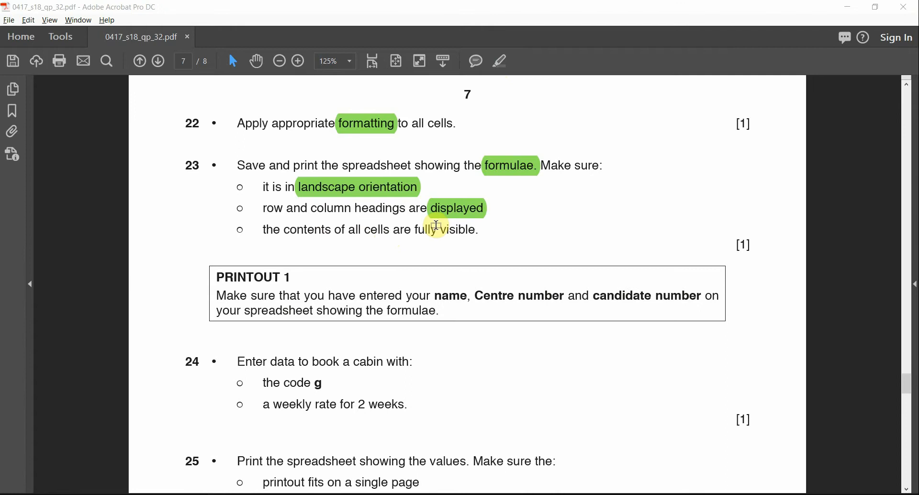
{"action": "key", "text": "alt+Tab"}
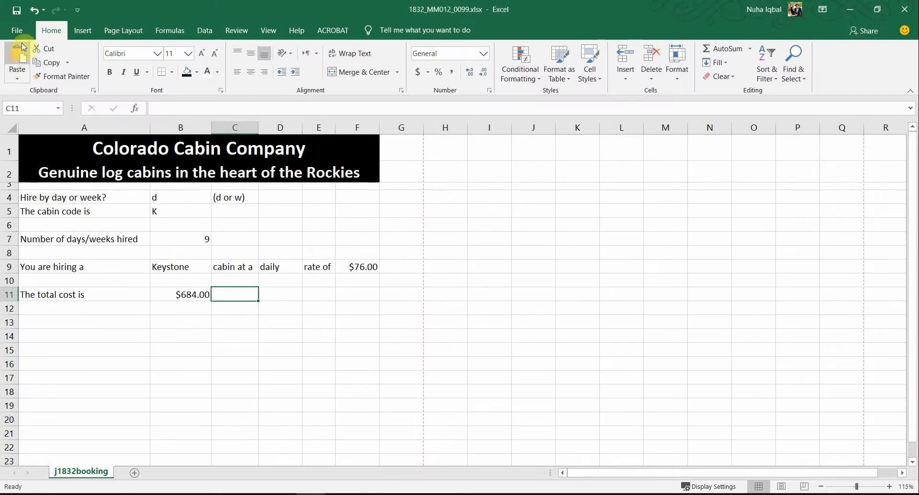
{"action": "left_click", "coordinate": [17, 31]}
{"action": "left_click", "coordinate": [62, 278]}
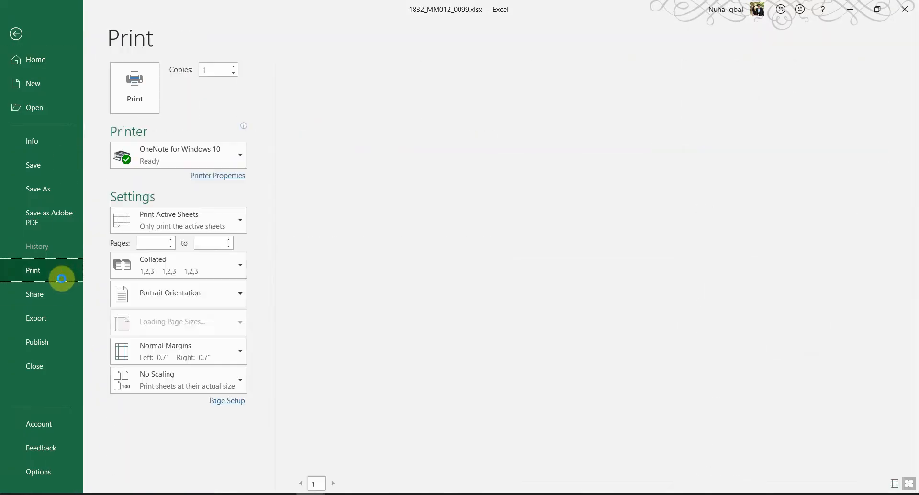
{"action": "left_click", "coordinate": [16, 40]}
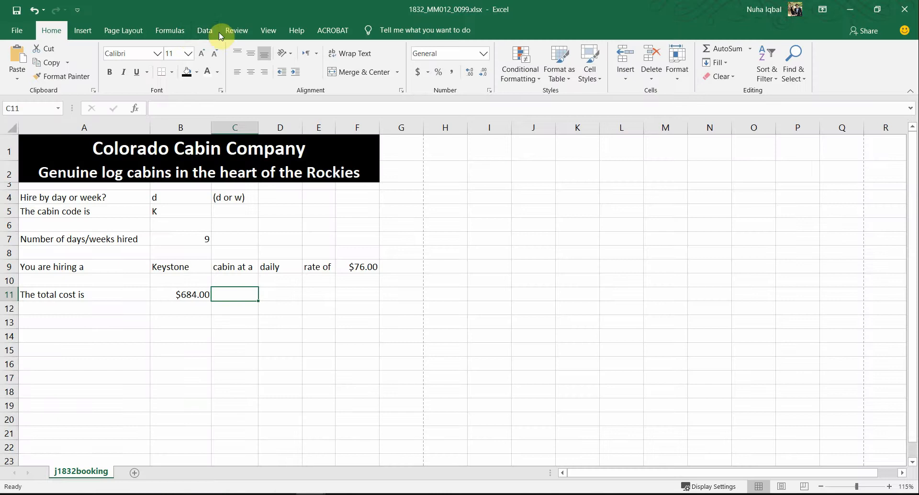
- Show the formulas in the booking sheet and autofit all column widths to their contents
{"action": "left_click", "coordinate": [175, 33]}
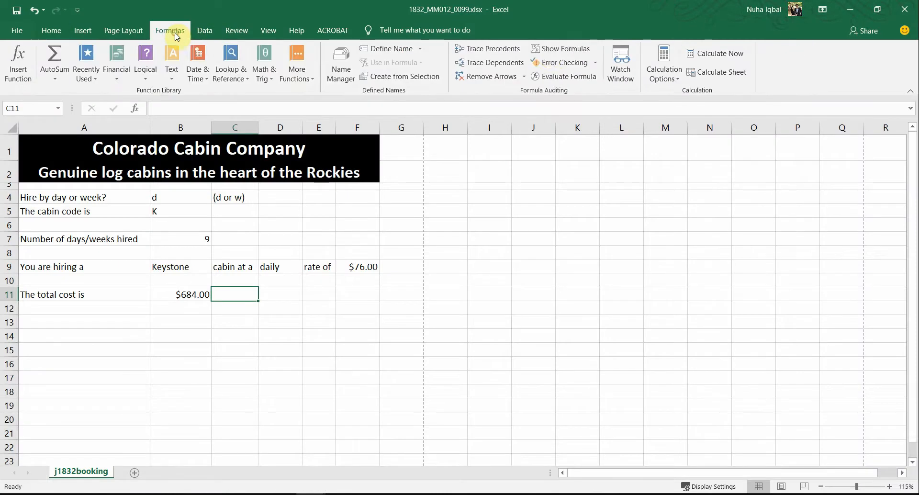
{"action": "left_click", "coordinate": [561, 48]}
{"action": "left_click", "coordinate": [11, 127]}
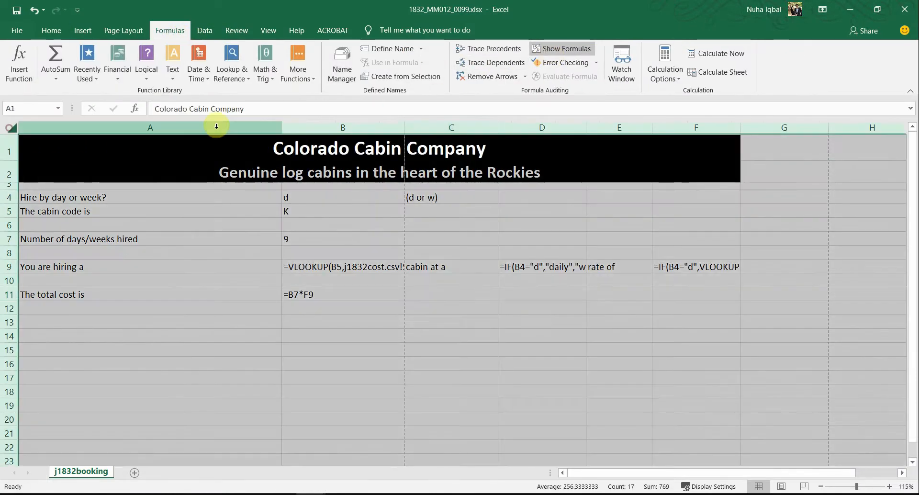
{"action": "double_click", "coordinate": [280, 127]}
{"action": "left_click", "coordinate": [282, 352]}
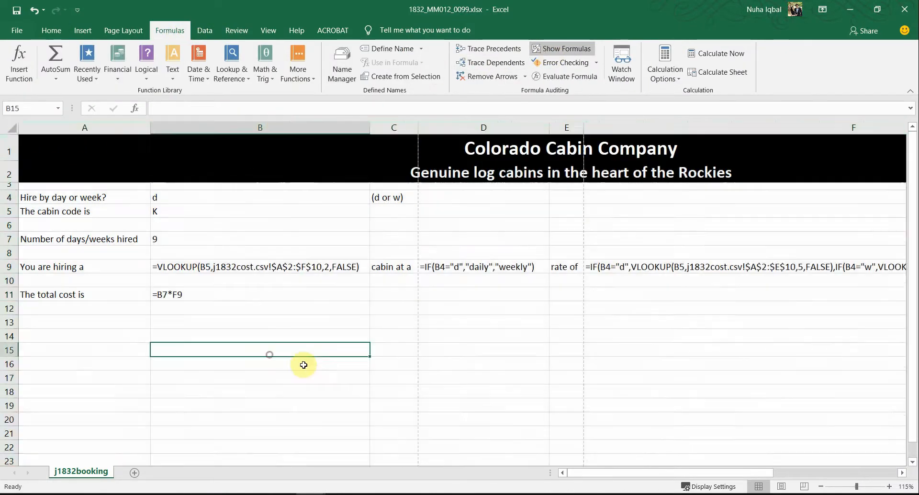
- Inspect the long rate formula in F9 and autofit column F to its full length
{"action": "scroll", "coordinate": [377, 354], "scroll_direction": "down", "scroll_amount": 2, "text": "ctrl"}
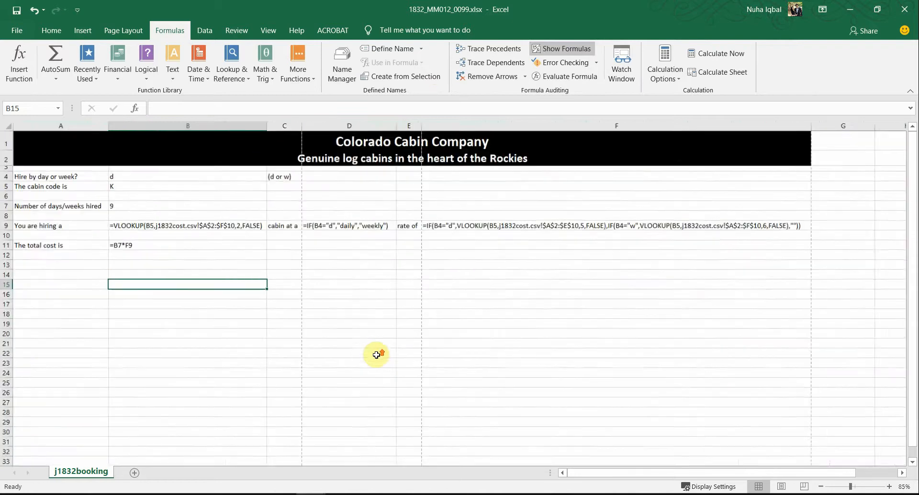
{"action": "left_click", "coordinate": [455, 228]}
{"action": "left_click", "coordinate": [51, 31]}
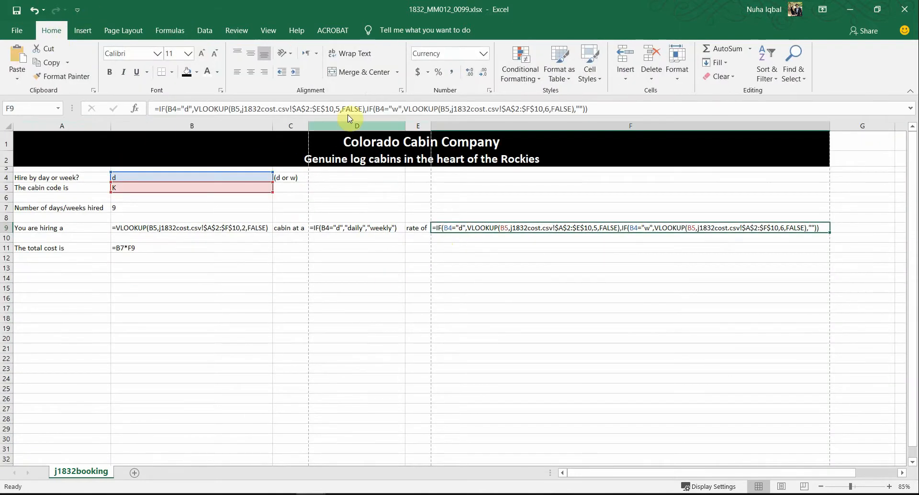
{"action": "left_click", "coordinate": [418, 257]}
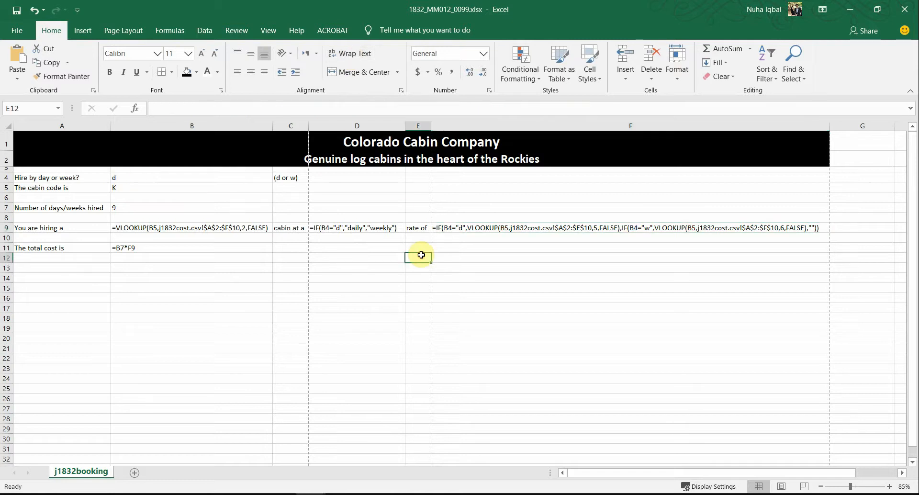
{"action": "double_click", "coordinate": [830, 125]}
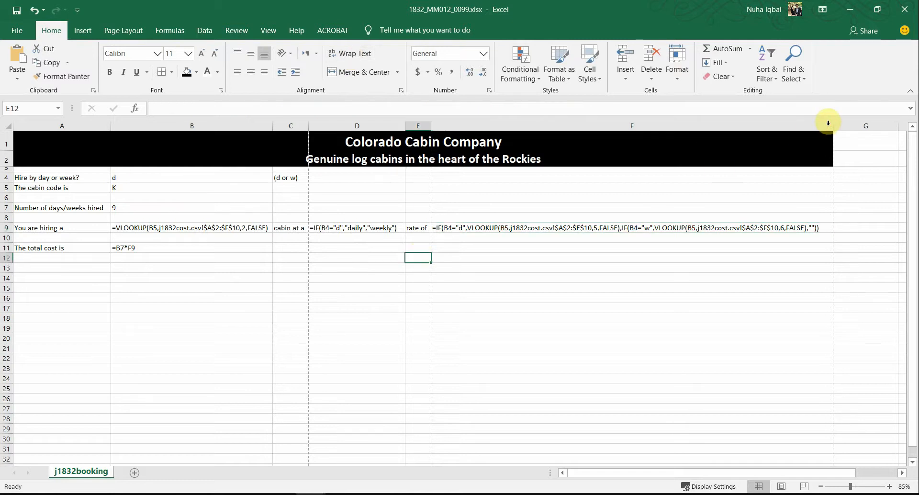
{"action": "left_click", "coordinate": [828, 123]}
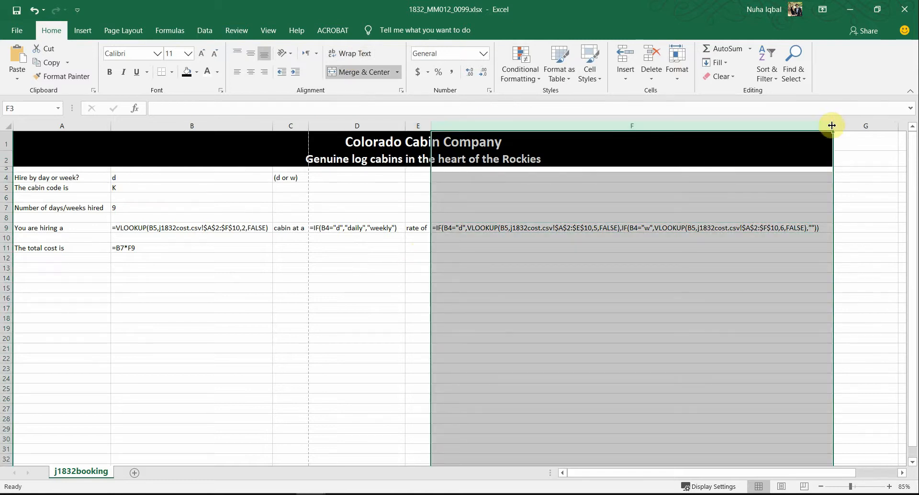
{"action": "left_click", "coordinate": [402, 360]}
{"action": "left_click", "coordinate": [455, 262]}
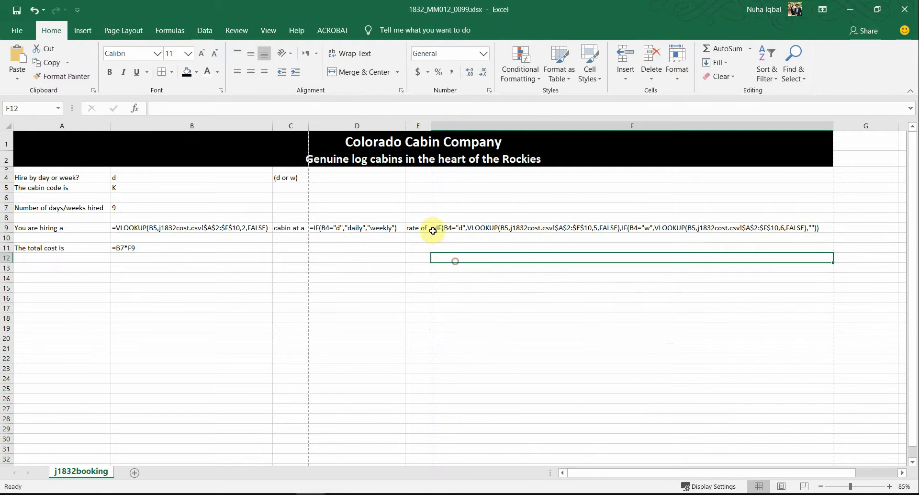
{"action": "double_click", "coordinate": [435, 228]}
{"action": "left_click", "coordinate": [356, 279]}
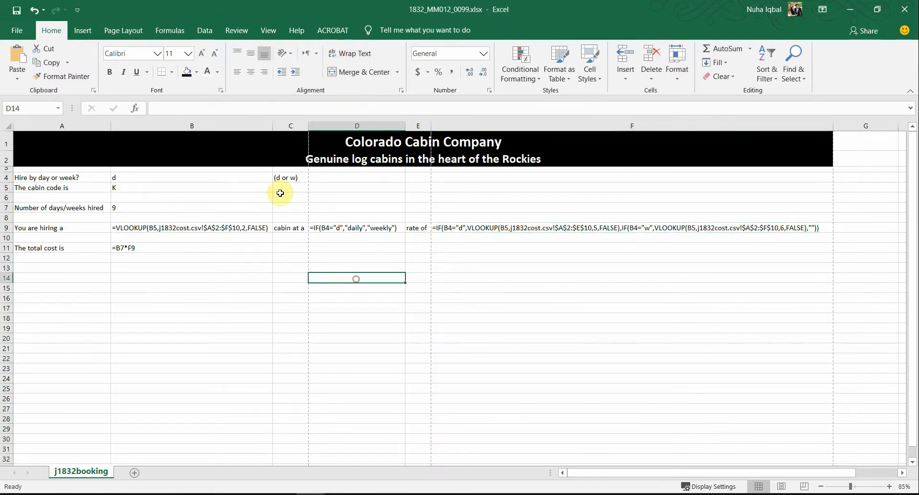
{"action": "left_click", "coordinate": [16, 31]}
{"action": "left_click", "coordinate": [15, 32]}
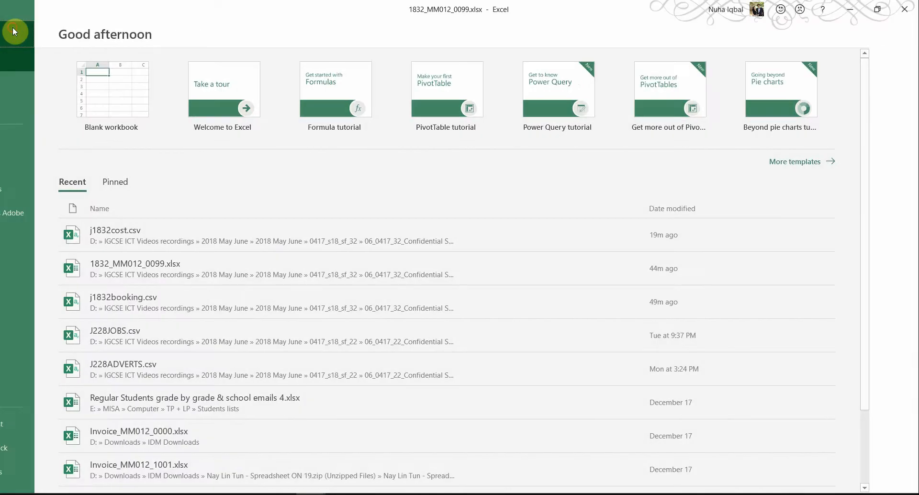
- Try narrowing column F with the formula in F9 wrapped, and autofit the column again
{"action": "left_click_drag", "start_coordinate": [835, 126], "coordinate": [702, 142]}
{"action": "double_click", "coordinate": [503, 231]}
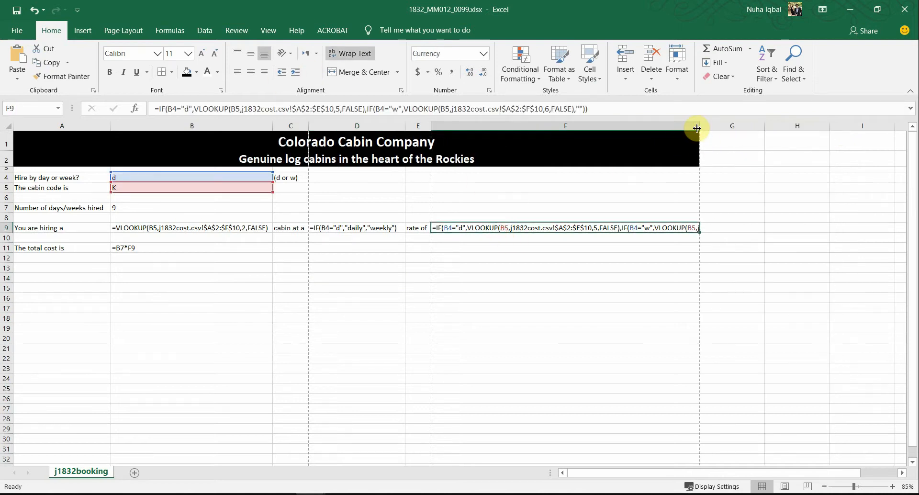
{"action": "left_click_drag", "start_coordinate": [700, 128], "coordinate": [659, 131]}
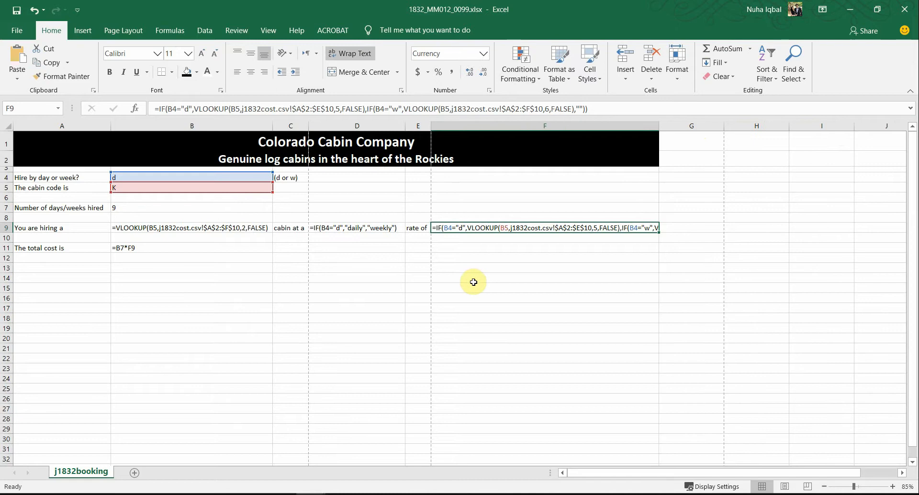
{"action": "double_click", "coordinate": [656, 120]}
{"action": "left_click", "coordinate": [524, 368]}
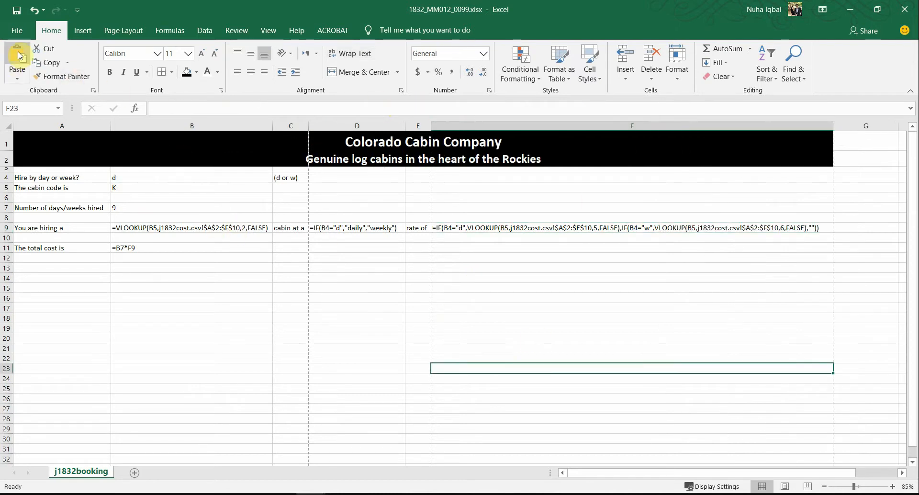
- Open the print settings and set the booking sheet's page orientation to Landscape
{"action": "left_click", "coordinate": [17, 30]}
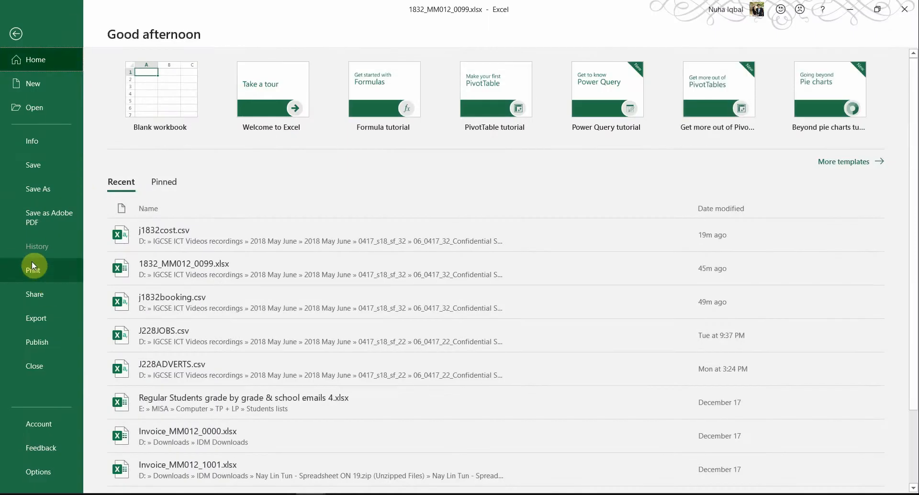
{"action": "left_click", "coordinate": [32, 266]}
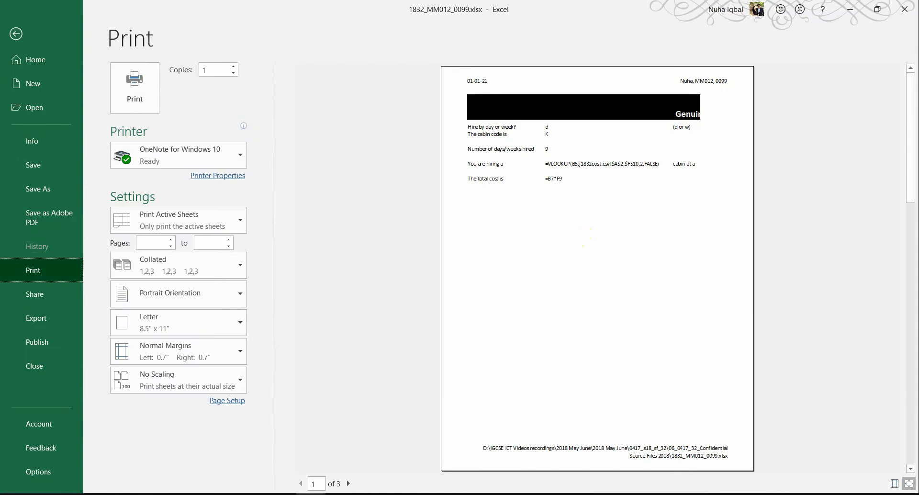
{"action": "left_click", "coordinate": [159, 302]}
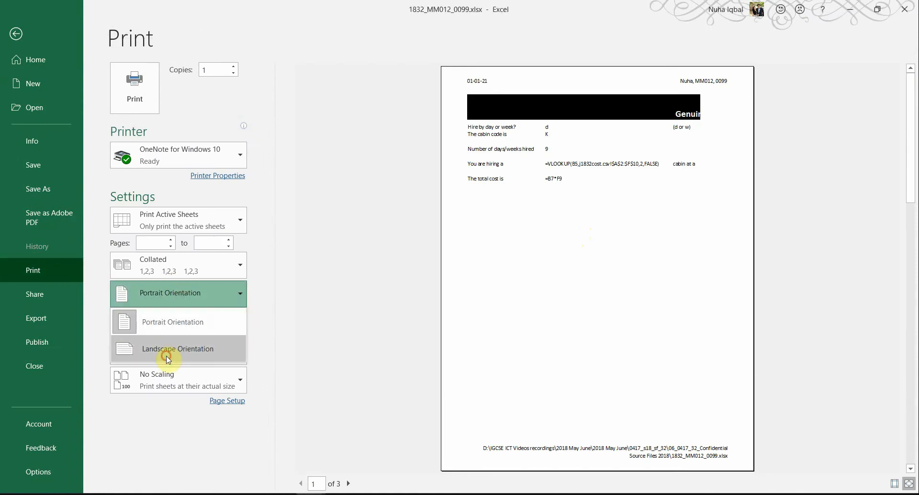
{"action": "left_click", "coordinate": [167, 352]}
- Recheck the printout requirements of task 23 in the Acrobat exam paper and return to the Excel print settings
{"action": "left_click", "coordinate": [235, 494]}
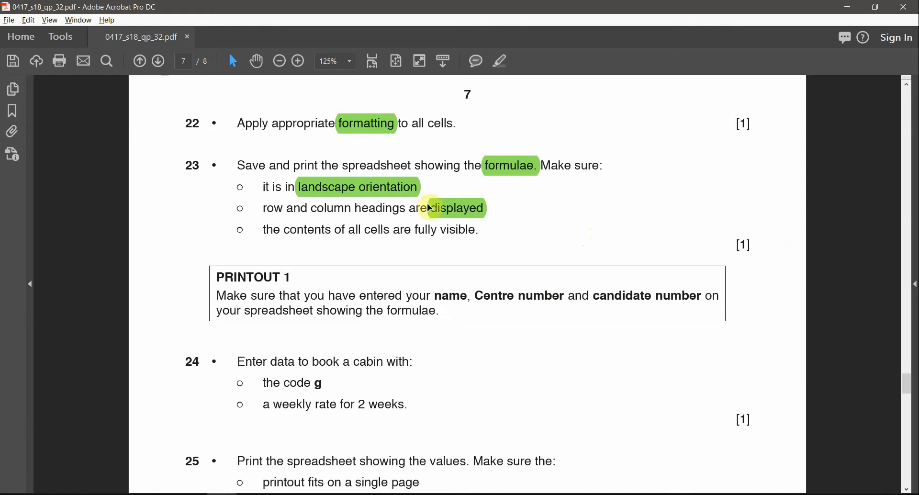
{"action": "left_click", "coordinate": [359, 189]}
{"action": "left_click", "coordinate": [464, 210]}
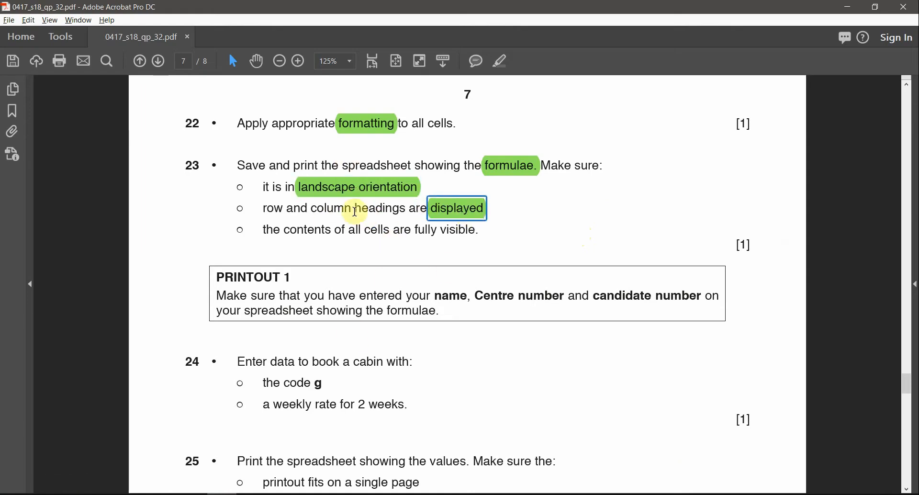
{"action": "key", "text": "alt+Tab"}
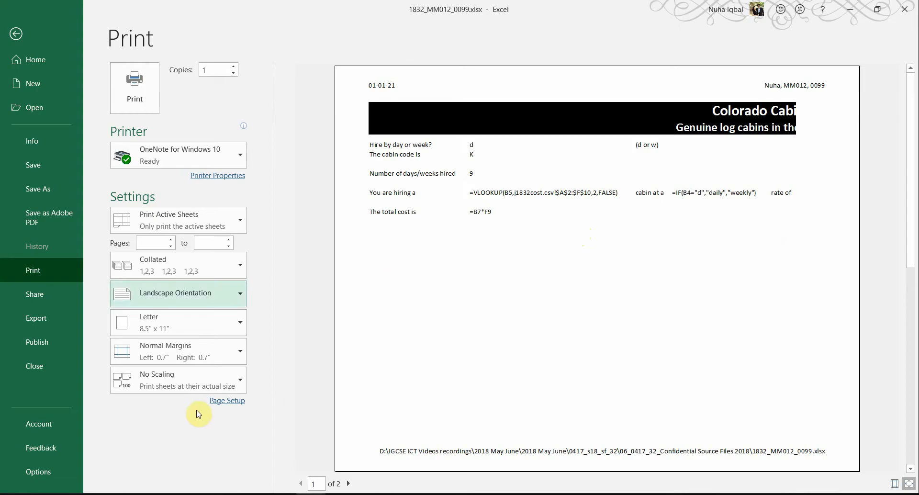
- Turn on printing of row and column headings in the page setup and switch back to the Acrobat exam paper
{"action": "left_click", "coordinate": [227, 401]}
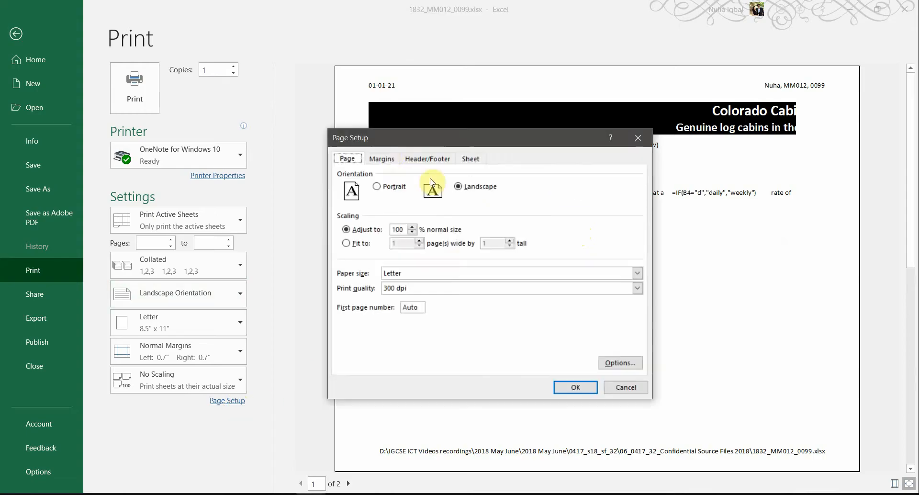
{"action": "left_click", "coordinate": [418, 159]}
{"action": "left_click", "coordinate": [378, 159]}
{"action": "left_click", "coordinate": [486, 160]}
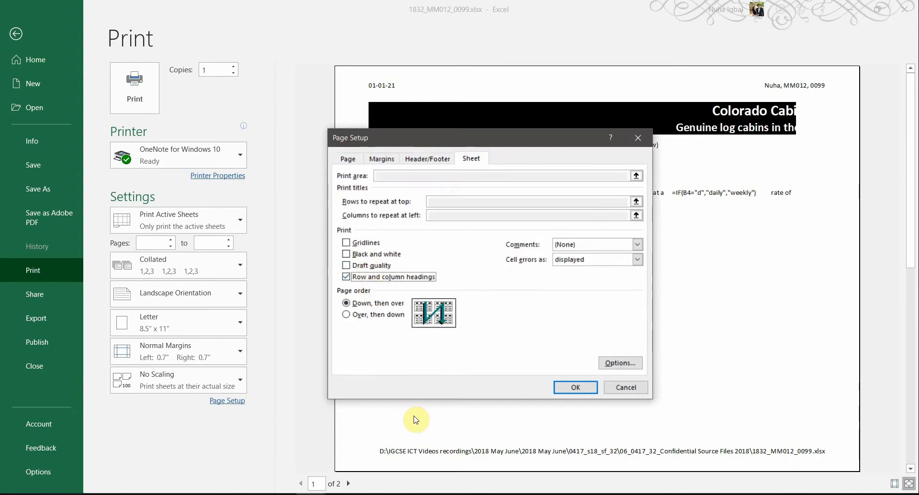
{"action": "left_click", "coordinate": [568, 387]}
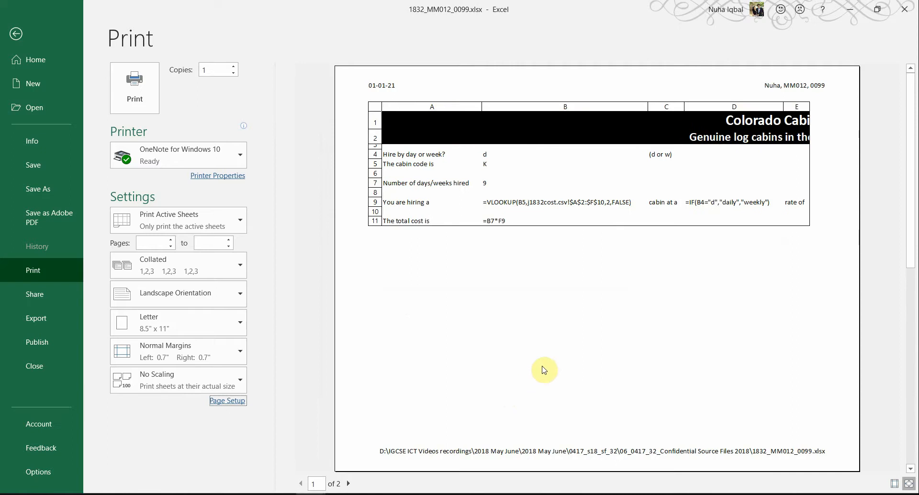
{"action": "key", "text": "alt+Tab"}
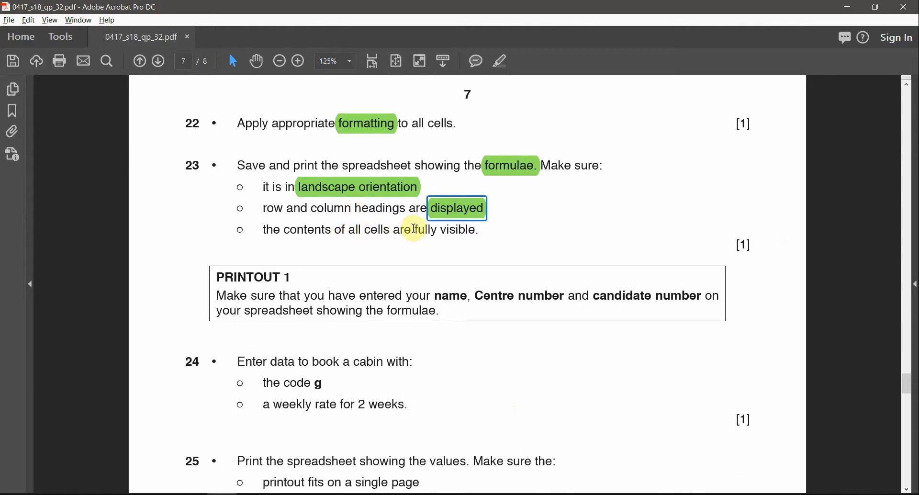
- Switch to the Excel print preview and inspect both pages of the formula printout
{"action": "key", "text": "alt+Tab"}
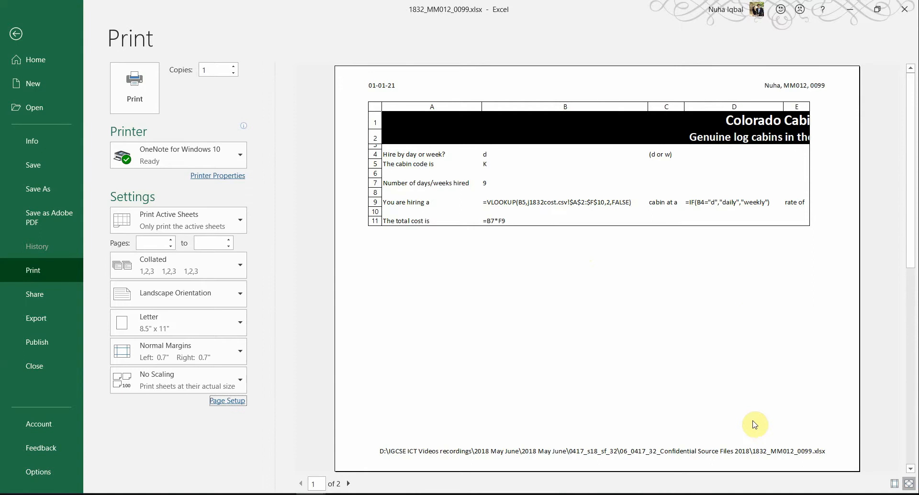
{"action": "left_click", "coordinate": [349, 484]}
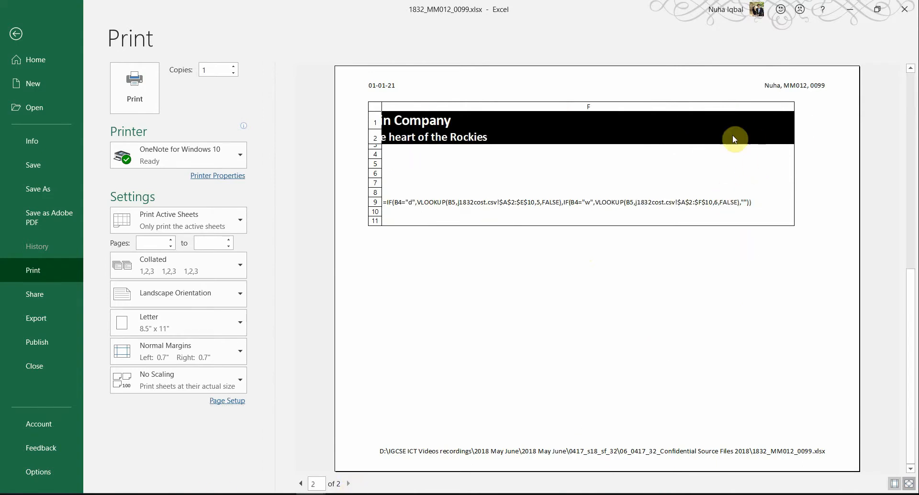
{"action": "left_click", "coordinate": [302, 485]}
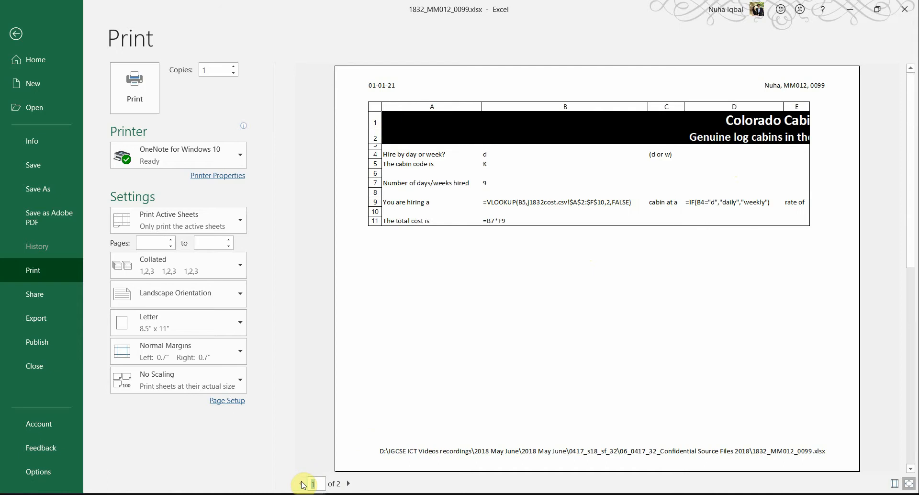
- Switch to the Acrobat exam paper and highlight the word "fully" in task 23
{"action": "key", "text": "alt+Tab"}
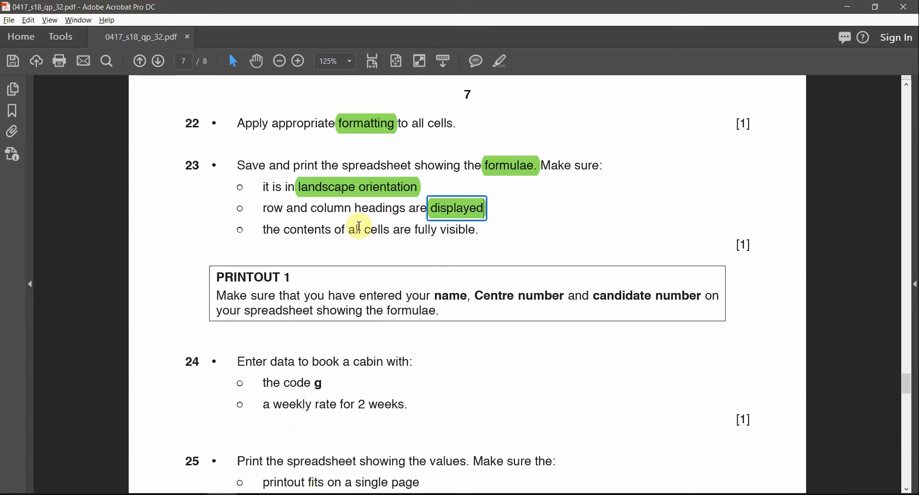
{"action": "double_click", "coordinate": [428, 231]}
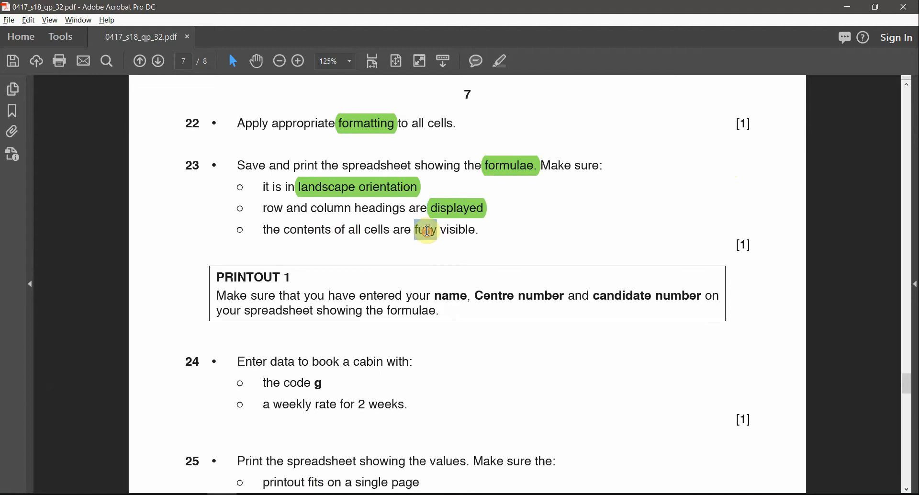
{"action": "left_click", "coordinate": [500, 69]}
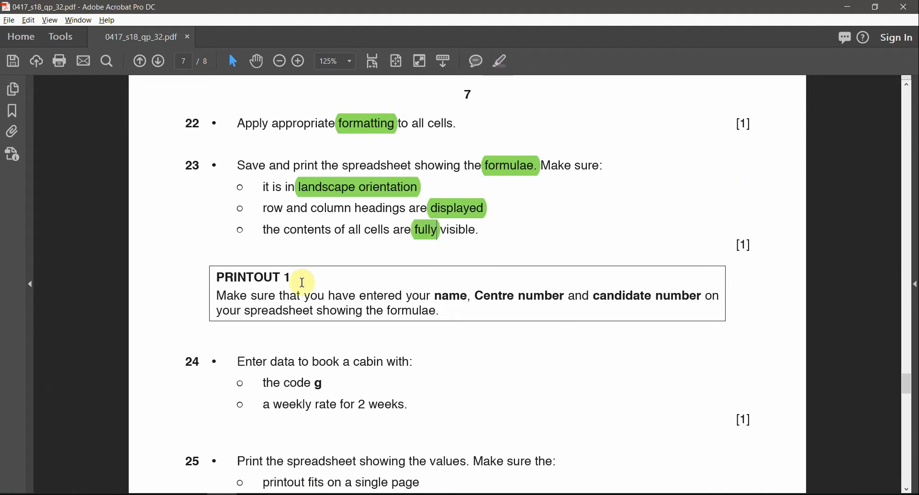
- Check the Printout 1 identification requirements in the exam paper against both pages of the Excel print preview
{"action": "left_click_drag", "start_coordinate": [435, 298], "coordinate": [573, 297]}
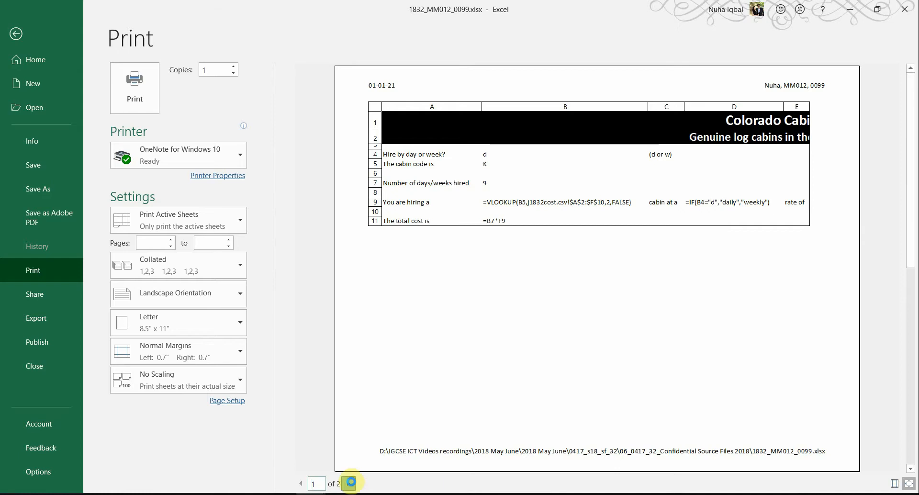
{"action": "left_click", "coordinate": [351, 482]}
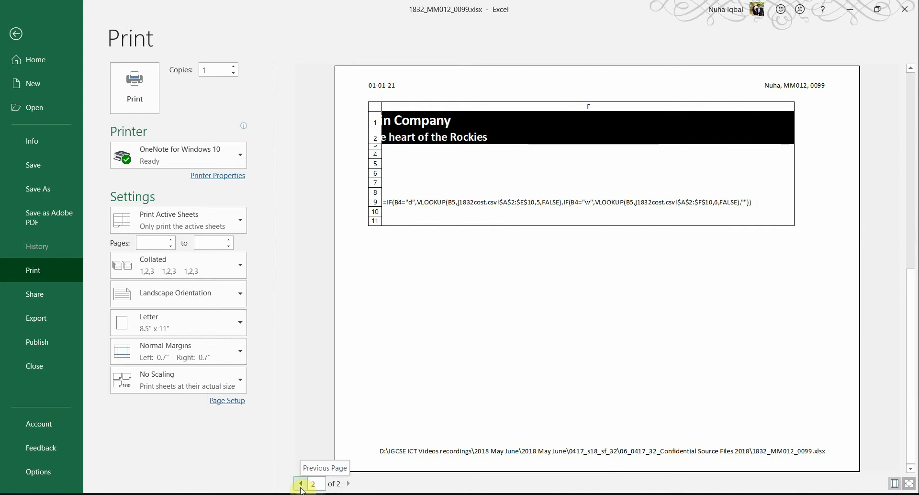
{"action": "left_click", "coordinate": [301, 484]}
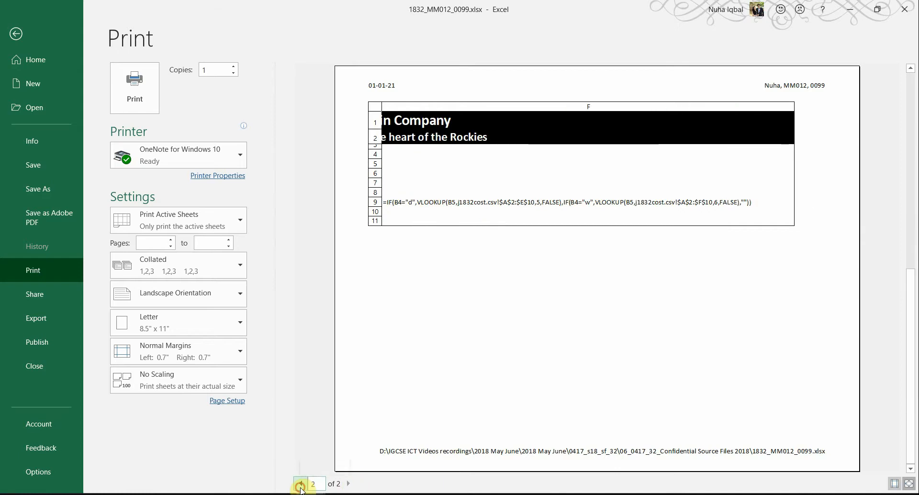
- Try fitting the printout to 1 page wide by 1 tall, and restore the scaling to 100% of normal size
{"action": "left_click", "coordinate": [239, 400]}
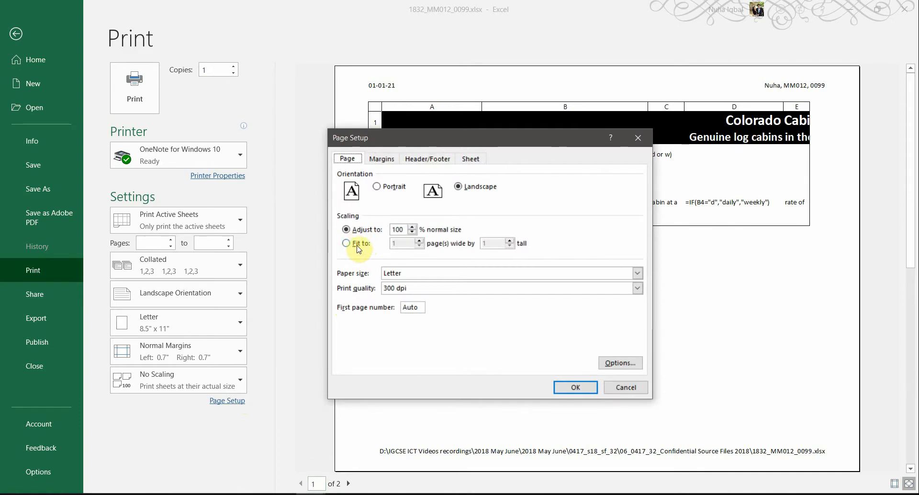
{"action": "left_click", "coordinate": [362, 244]}
{"action": "left_click", "coordinate": [583, 385]}
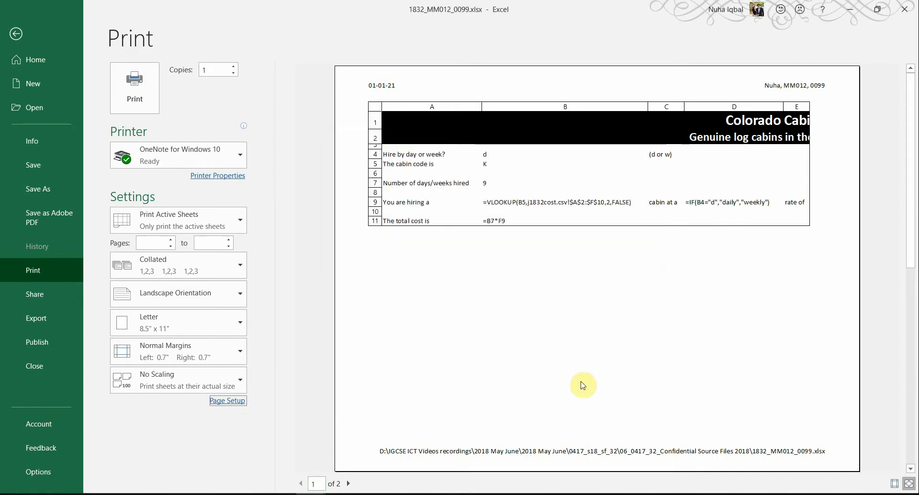
{"action": "left_click", "coordinate": [229, 399]}
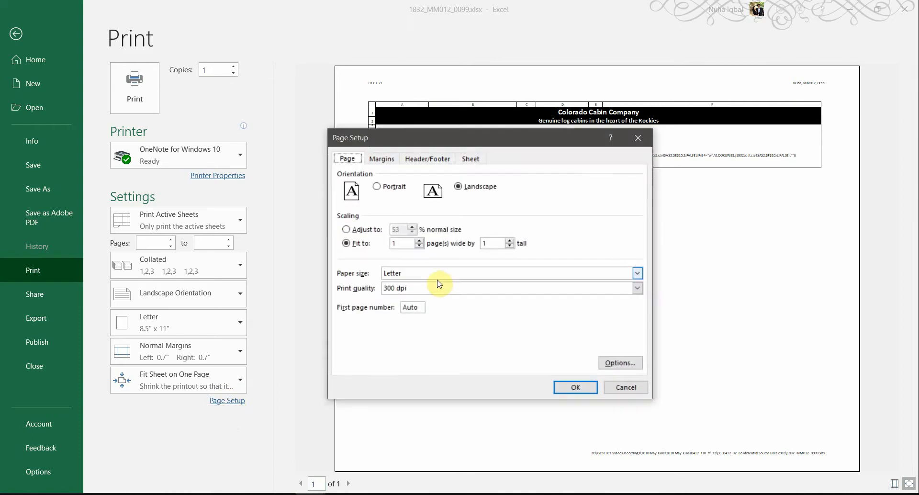
{"action": "left_click", "coordinate": [351, 234]}
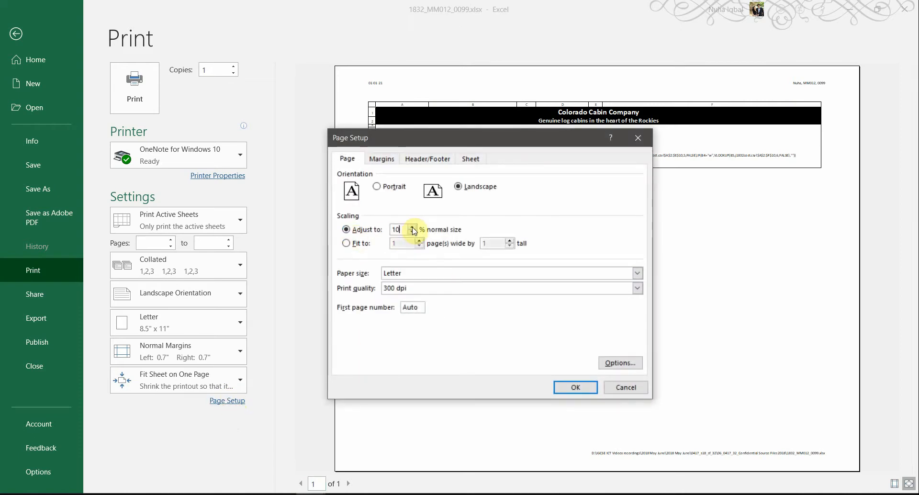
{"action": "key", "text": "Return"}
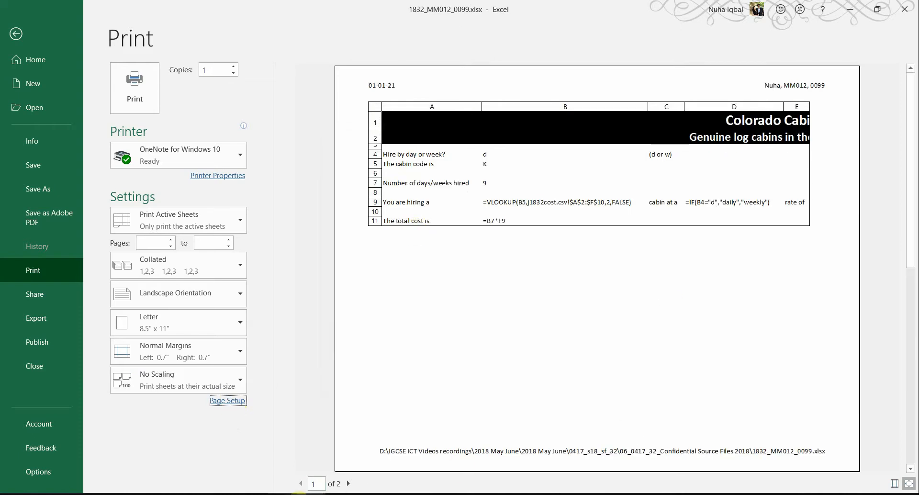
- Switch to the Acrobat exam paper and highlight the "PRINTOUT 1" heading
{"action": "key", "text": "alt+Tab"}
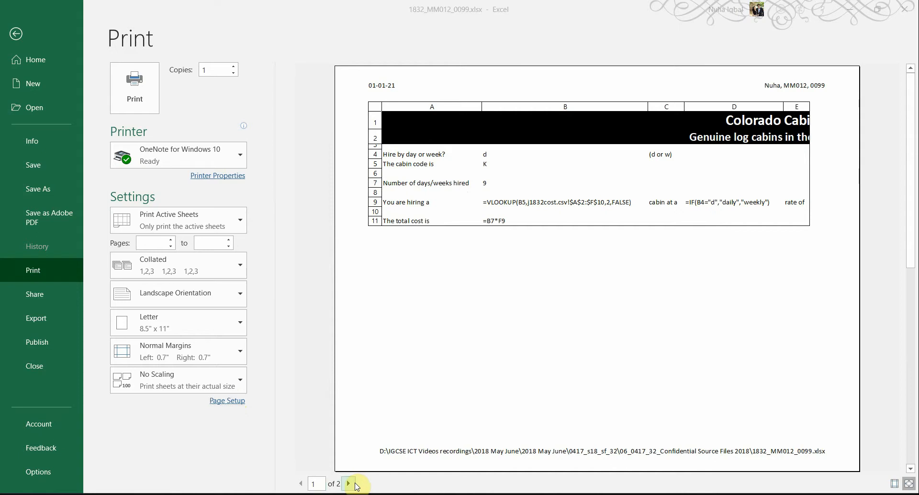
{"action": "double_click", "coordinate": [275, 273]}
{"action": "left_click_drag", "start_coordinate": [276, 273], "coordinate": [292, 276]}
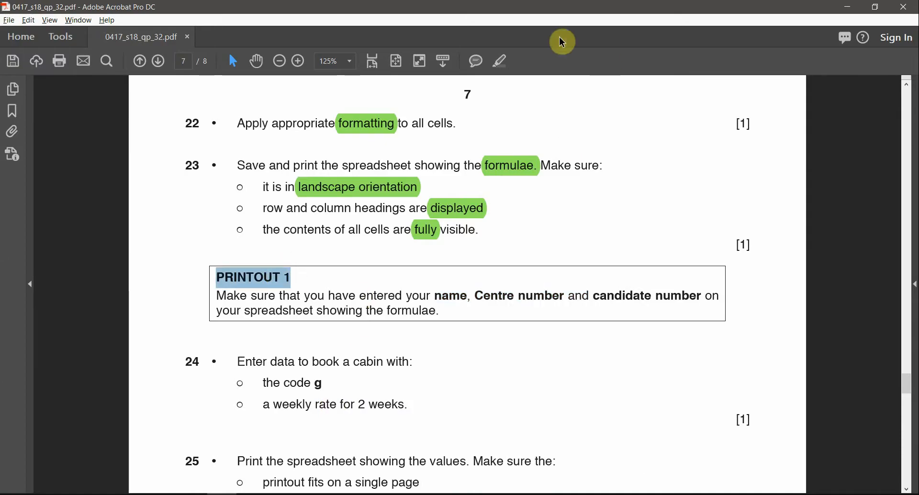
{"action": "left_click", "coordinate": [508, 60]}
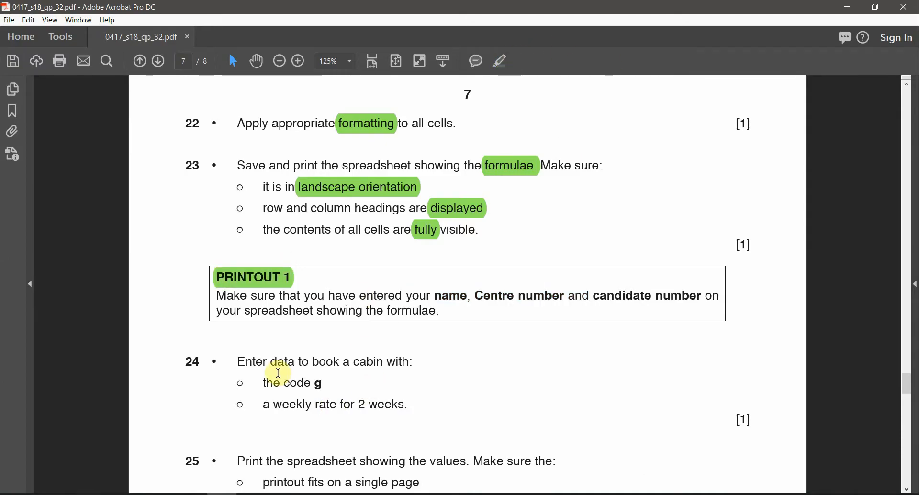
- Review tasks 18 to 24 in the exam paper and locate the cabin code required in task 24
{"action": "scroll", "coordinate": [238, 139], "scroll_direction": "up", "scroll_amount": 10}
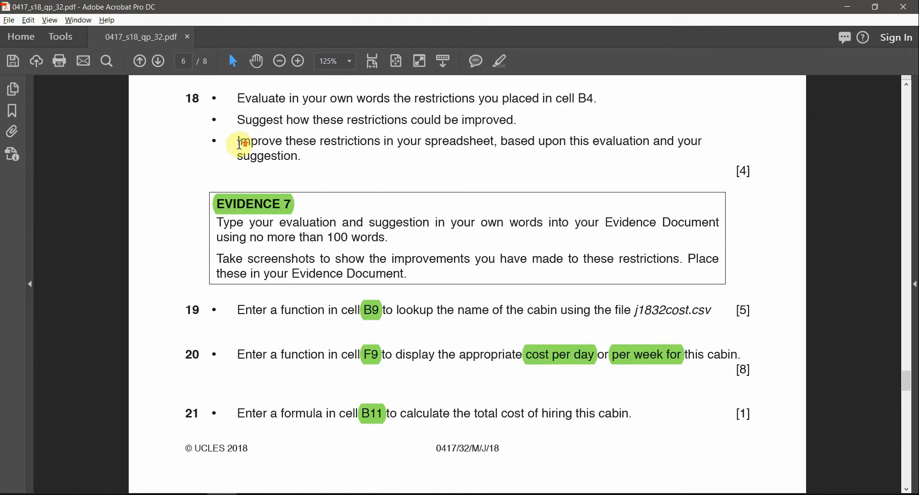
{"action": "scroll", "coordinate": [187, 171], "scroll_direction": "down", "scroll_amount": 10}
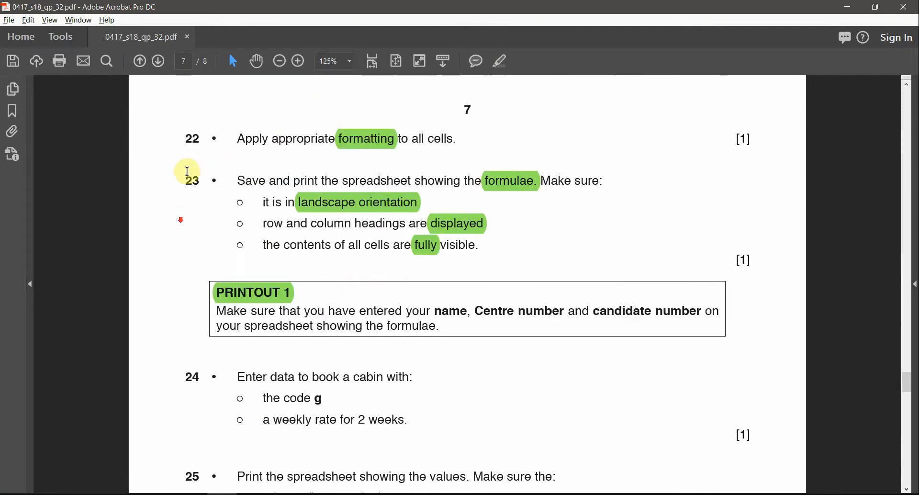
{"action": "double_click", "coordinate": [192, 143]}
{"action": "scroll", "coordinate": [268, 383], "scroll_direction": "down", "scroll_amount": 2}
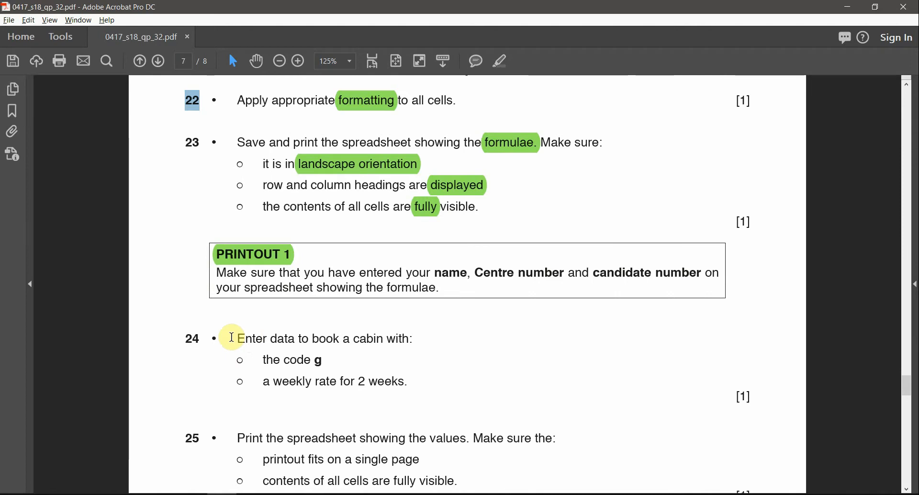
{"action": "left_click", "coordinate": [316, 361]}
- Return to the booking sheet in Excel and turn off the display of formulas
{"action": "key", "text": "alt+Tab"}
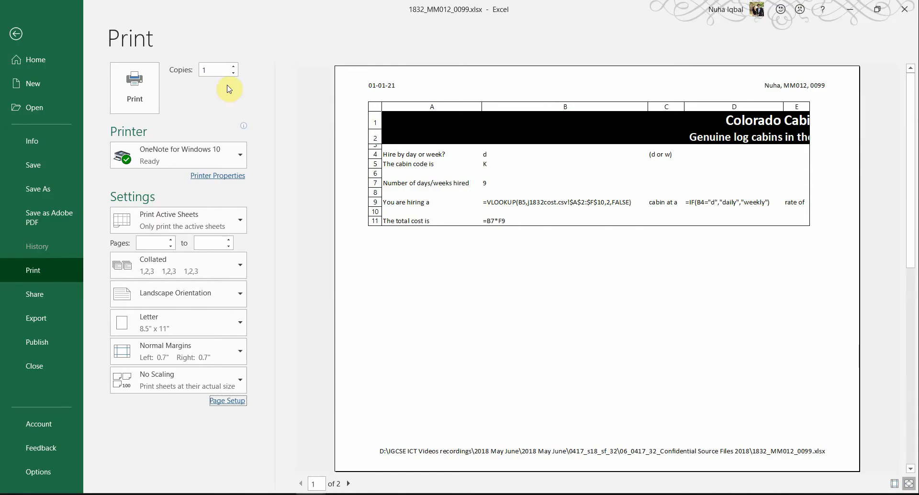
{"action": "left_click", "coordinate": [17, 34]}
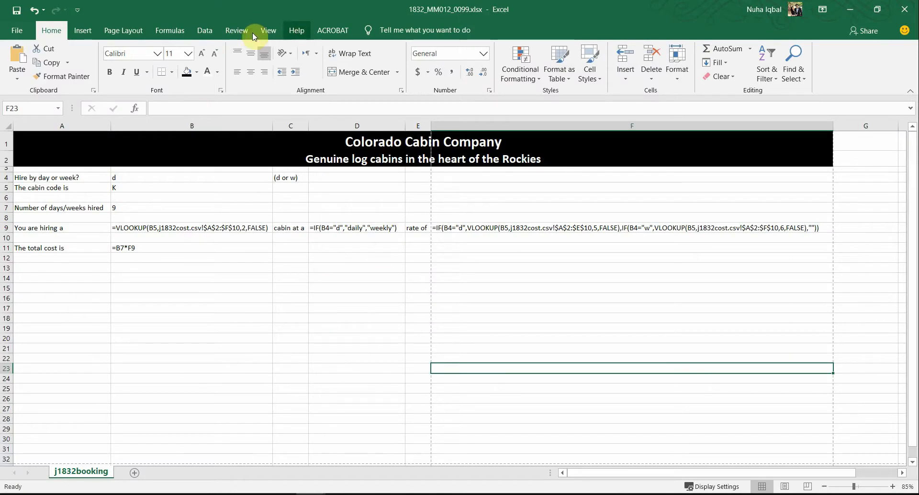
{"action": "left_click", "coordinate": [171, 29]}
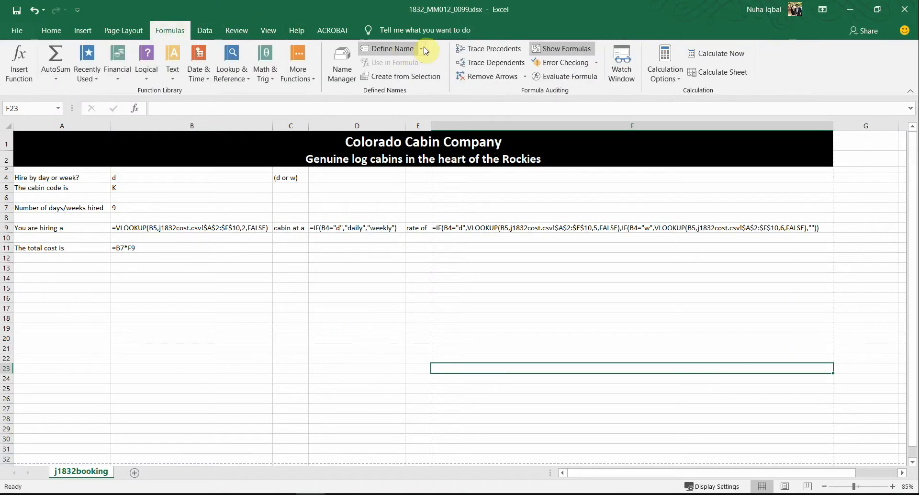
{"action": "left_click", "coordinate": [581, 48]}
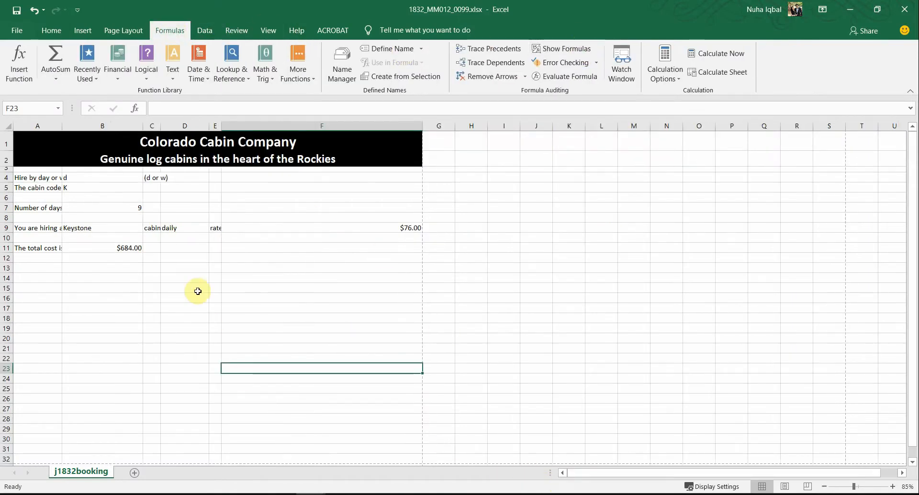
{"action": "scroll", "coordinate": [45, 210], "scroll_direction": "up", "scroll_amount": 2, "text": "ctrl"}
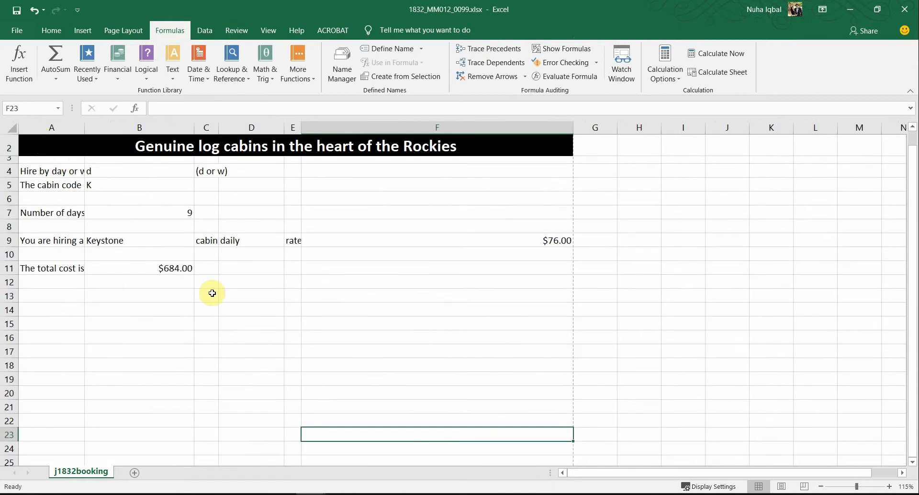
{"action": "scroll", "coordinate": [212, 293], "scroll_direction": "up", "scroll_amount": 1}
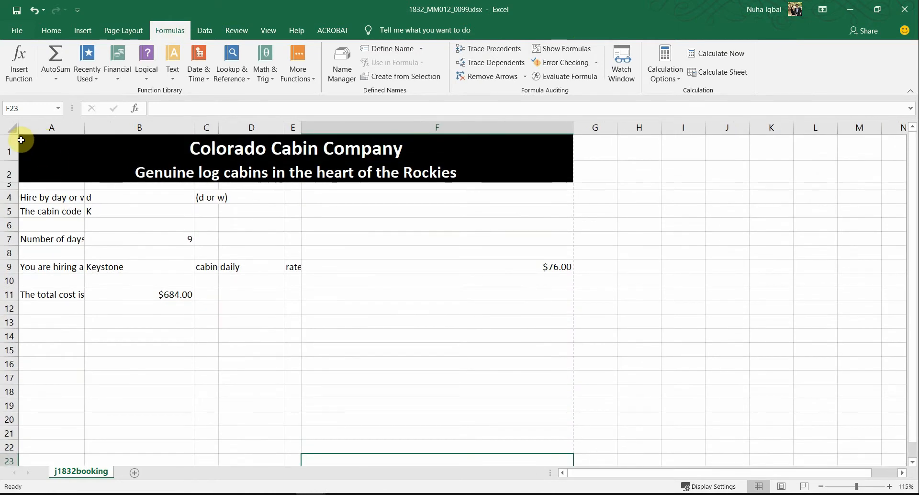
- Autofit the width of all columns in the booking sheet
{"action": "left_click", "coordinate": [10, 122]}
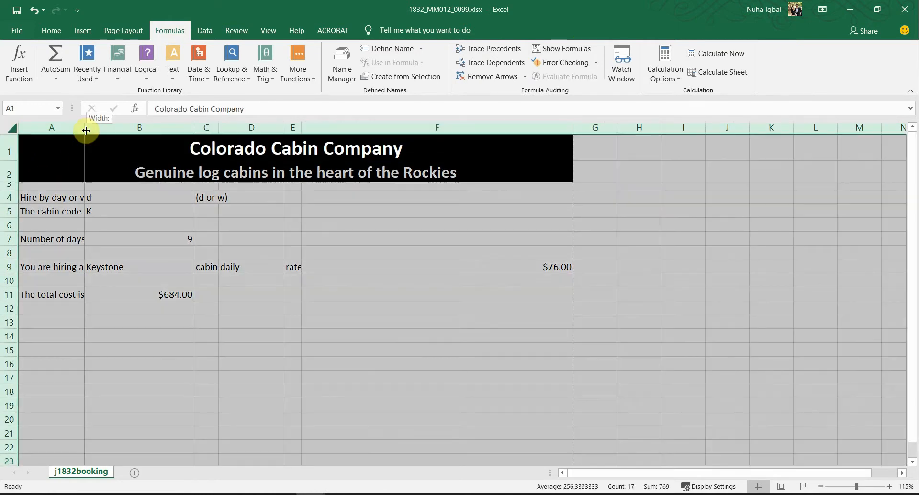
{"action": "double_click", "coordinate": [85, 127]}
{"action": "left_click", "coordinate": [280, 275]}
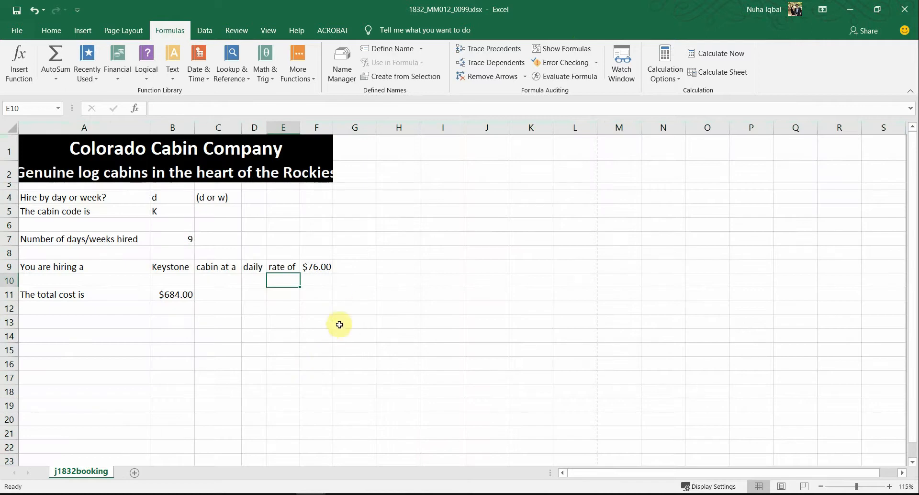
- Recheck the cabin code in task 24 of the exam paper and enter g in cell B5 of the Excel sheet
{"action": "key", "text": "alt+Tab"}
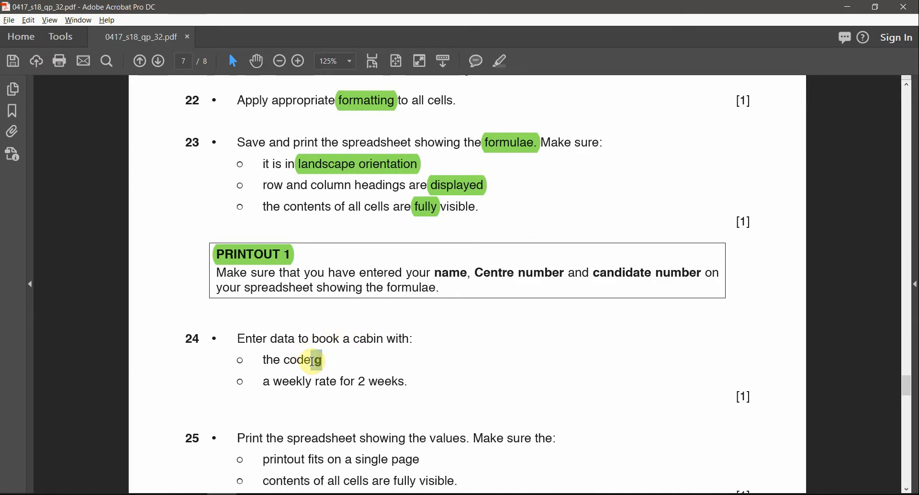
{"action": "key", "text": "alt+Tab"}
{"action": "left_click", "coordinate": [165, 215]}
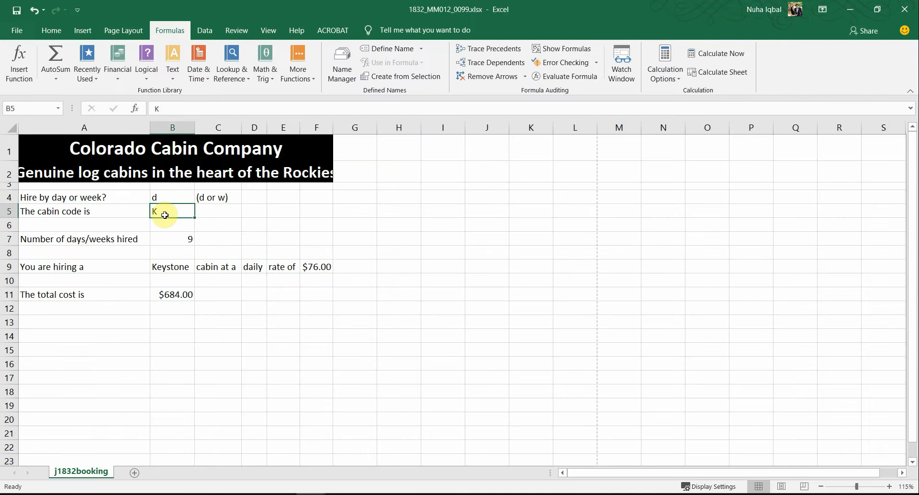
{"action": "type", "text": "g"}
{"action": "left_click", "coordinate": [214, 240]}
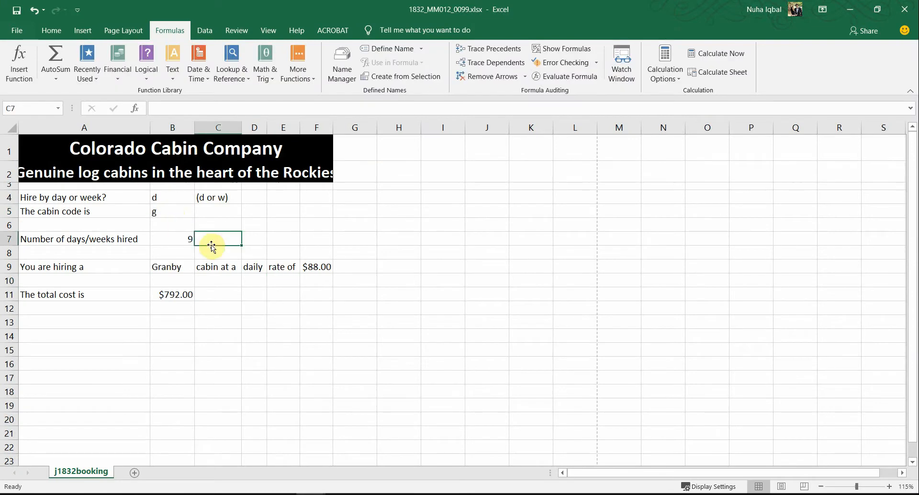
{"action": "left_click", "coordinate": [172, 214]}
- Check the rate and duration in task 24 of the exam paper, and choose w for cell B4 in Excel
{"action": "key", "text": "alt+Tab"}
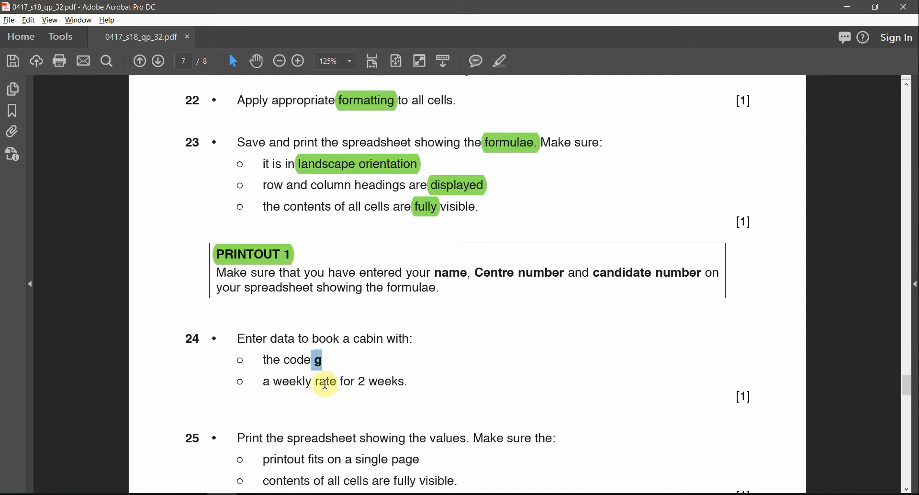
{"action": "left_click", "coordinate": [360, 381]}
{"action": "key", "text": "alt+Tab"}
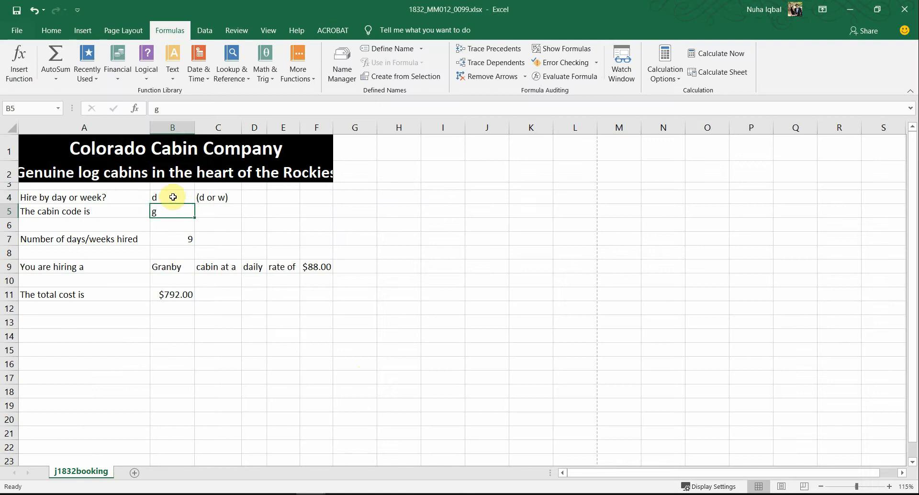
{"action": "left_click", "coordinate": [187, 197]}
{"action": "left_click", "coordinate": [199, 198]}
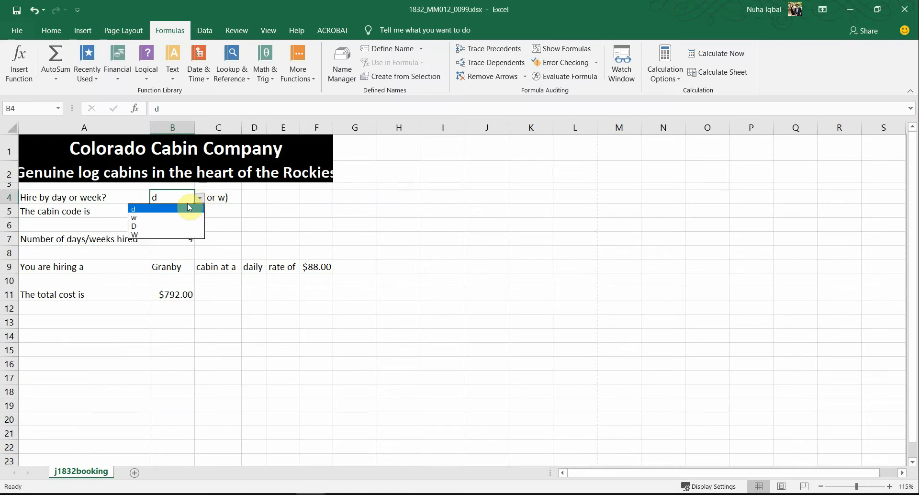
{"action": "left_click", "coordinate": [140, 219]}
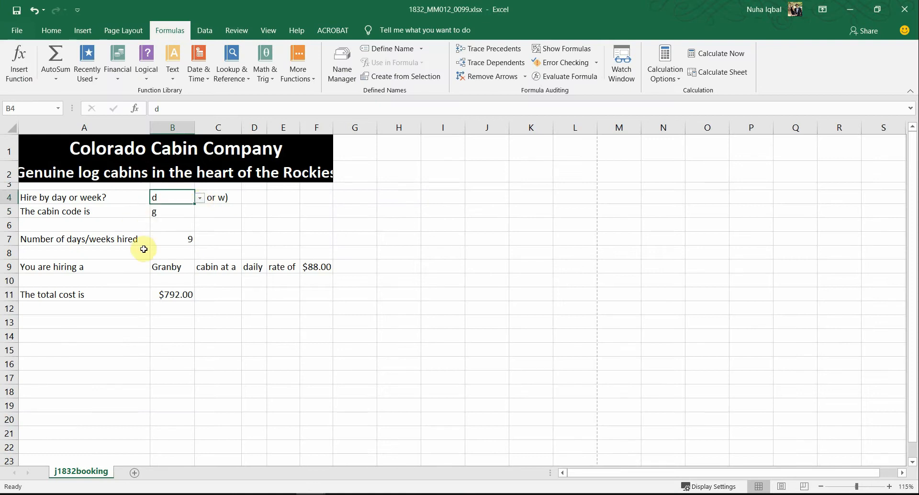
- Autofit columns B and F of the booking sheet and enter 2 as the number of weeks hired in cell B7
{"action": "double_click", "coordinate": [192, 125]}
{"action": "key", "text": "alt+Tab"}
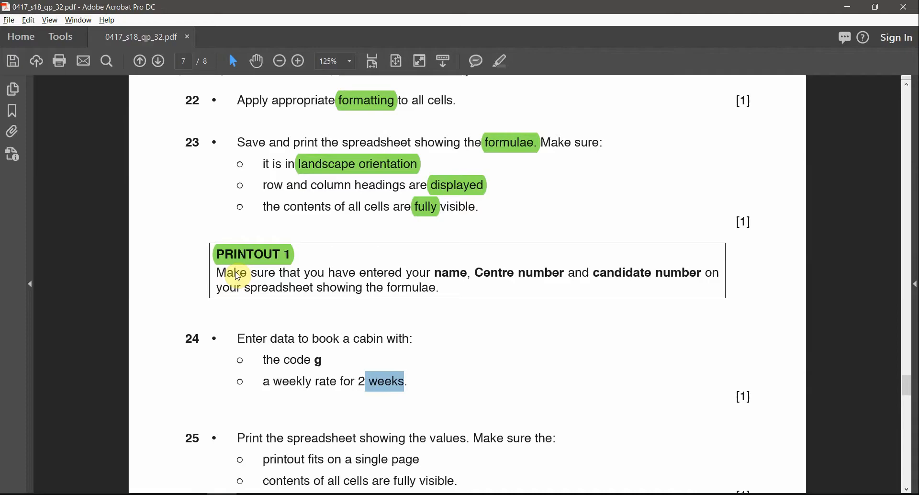
{"action": "key", "text": "alt+Tab"}
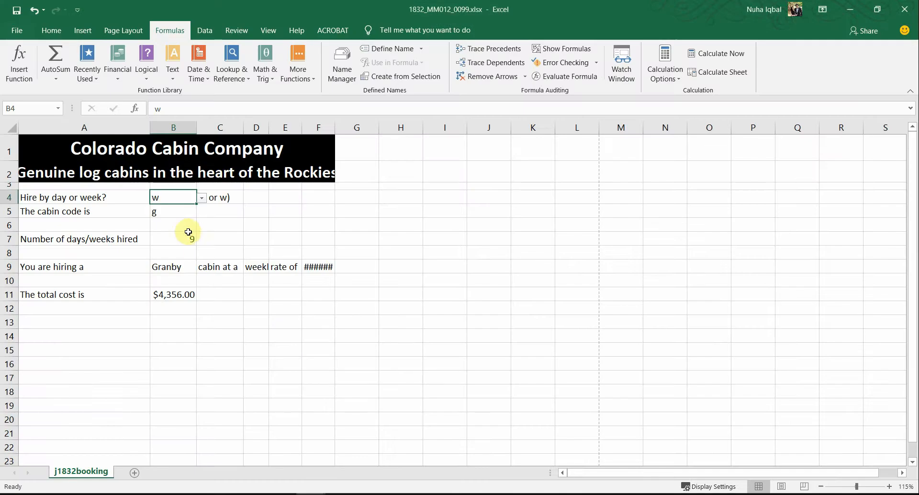
{"action": "left_click", "coordinate": [185, 240]}
{"action": "type", "text": "2"}
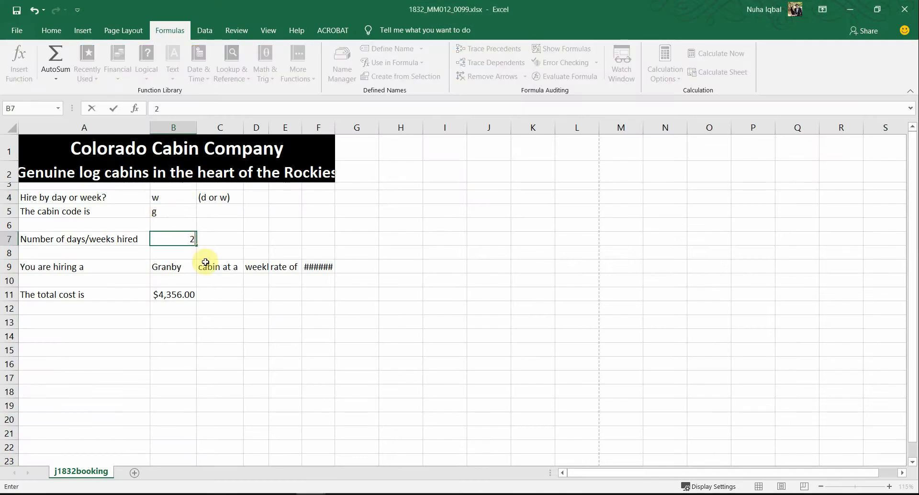
{"action": "left_click", "coordinate": [217, 268]}
{"action": "double_click", "coordinate": [335, 127]}
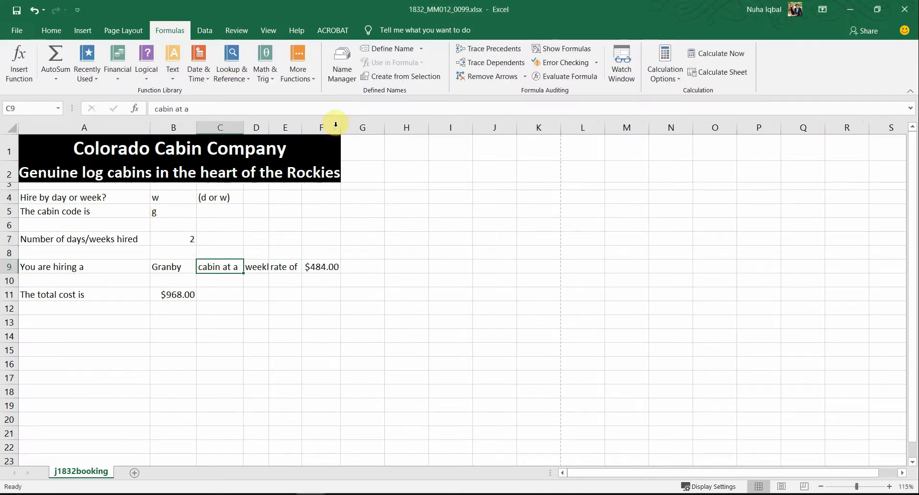
{"action": "left_click", "coordinate": [328, 311]}
- Switch to the exam paper in Acrobat and highlight "fits on a single page" under task 25 in green
{"action": "key", "text": "alt+Tab"}
{"action": "scroll", "coordinate": [397, 414], "scroll_direction": "down", "scroll_amount": 3}
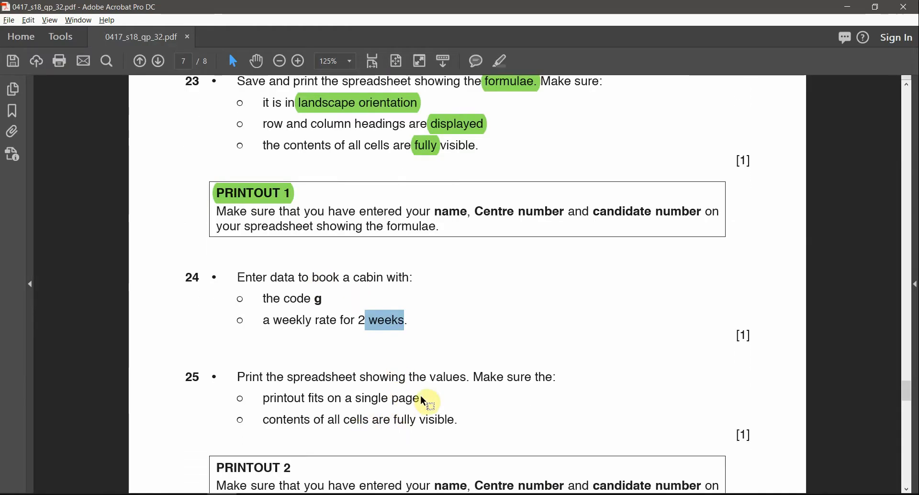
{"action": "double_click", "coordinate": [457, 378]}
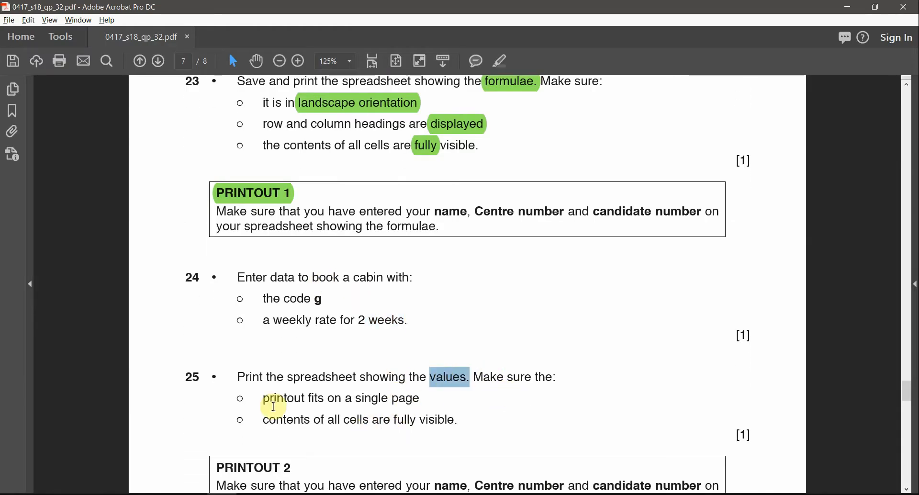
{"action": "left_click_drag", "start_coordinate": [309, 399], "coordinate": [405, 402]}
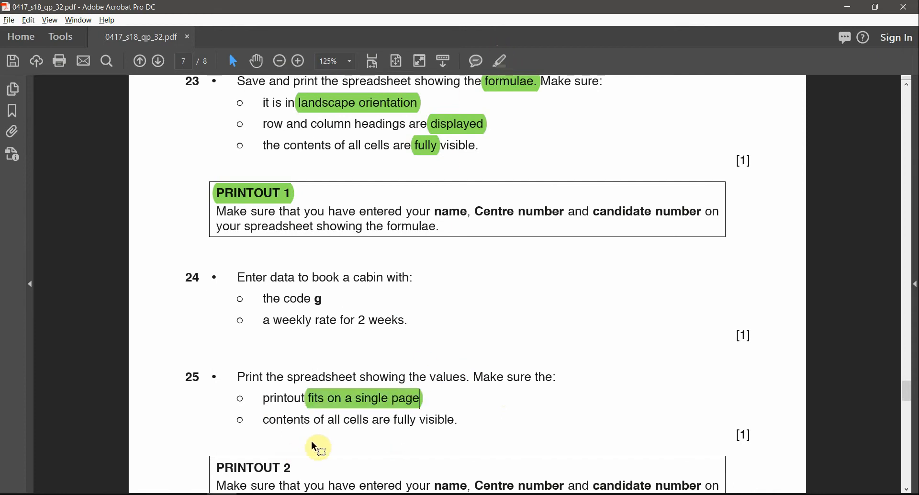
- Open the booking workbook's print preview in Excel and compare it with the task 25 requirements in the exam paper
{"action": "key", "text": "alt+Tab"}
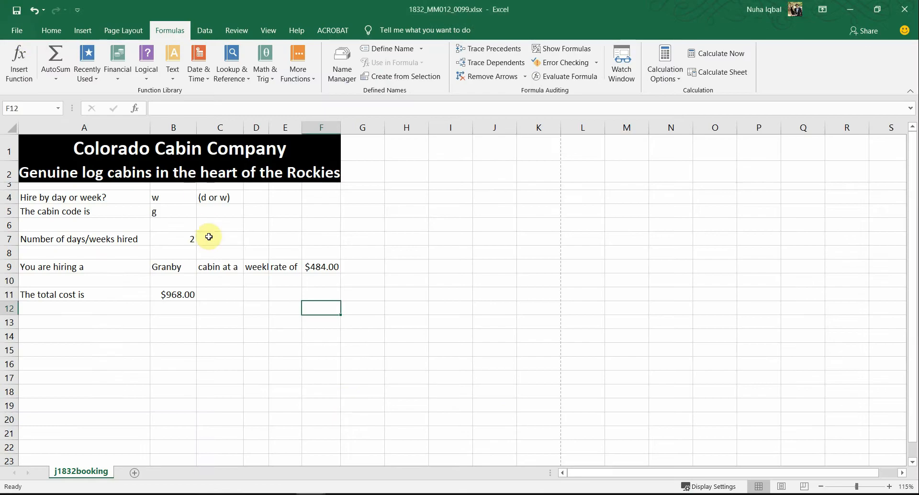
{"action": "left_click", "coordinate": [16, 30]}
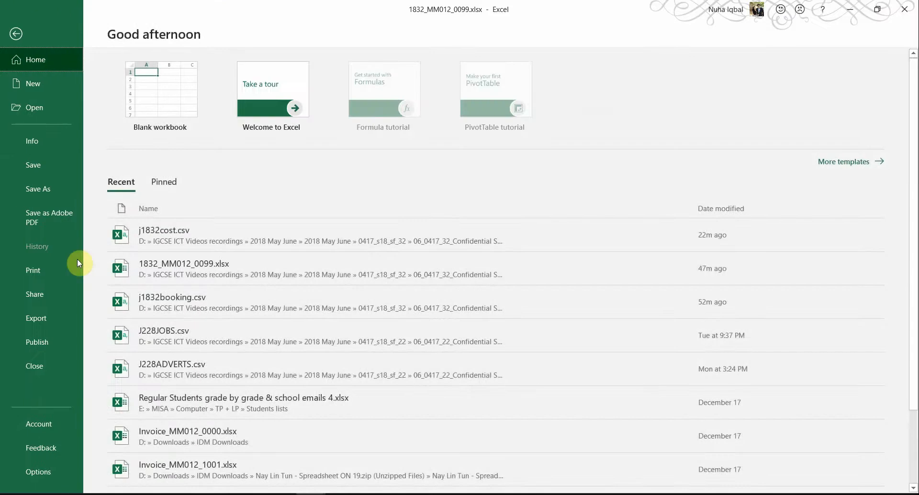
{"action": "left_click", "coordinate": [53, 274]}
{"action": "key", "text": "alt+Tab"}
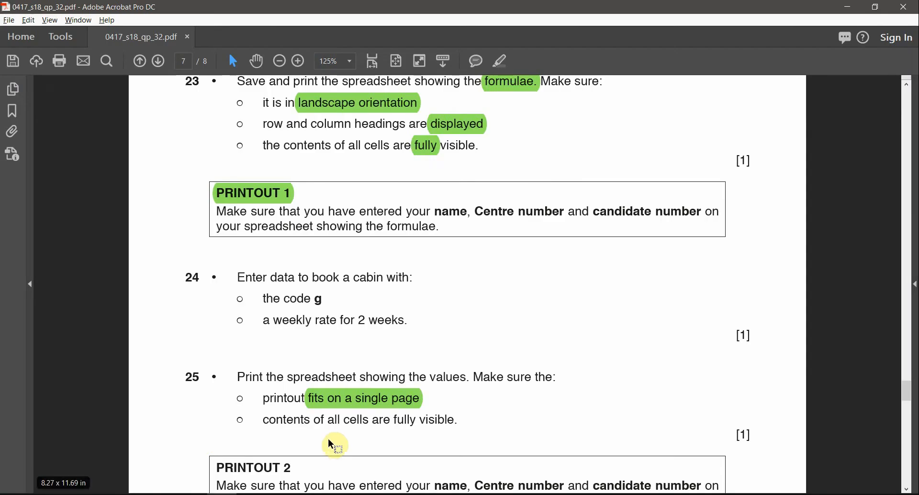
{"action": "key", "text": "alt+Tab"}
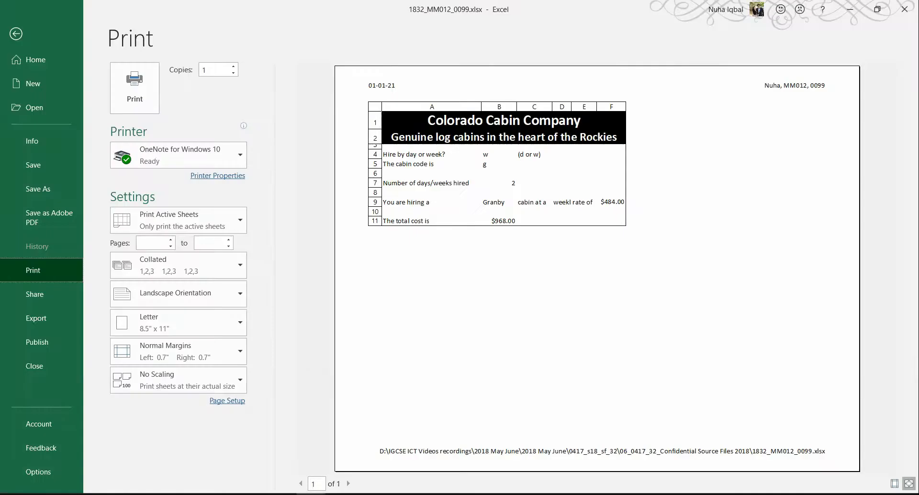
{"action": "key", "text": "alt+Tab"}
{"action": "left_click_drag", "start_coordinate": [374, 420], "coordinate": [423, 421]}
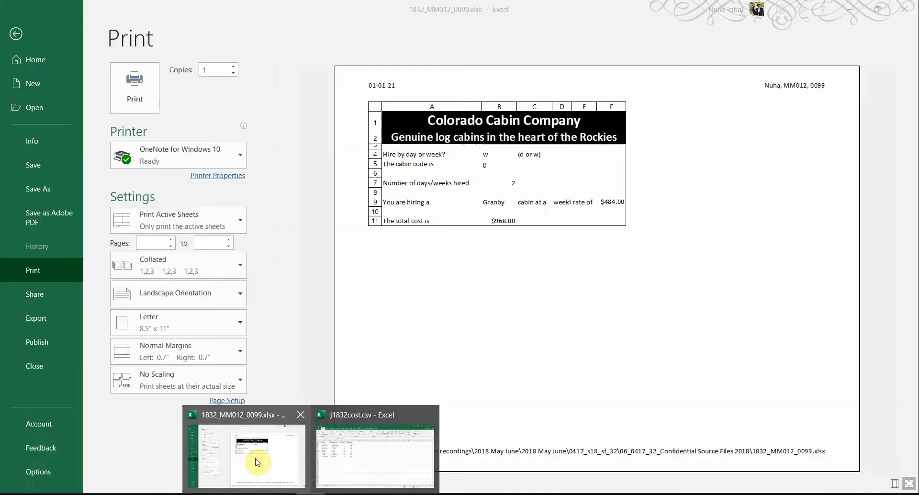
{"action": "left_click", "coordinate": [256, 460]}
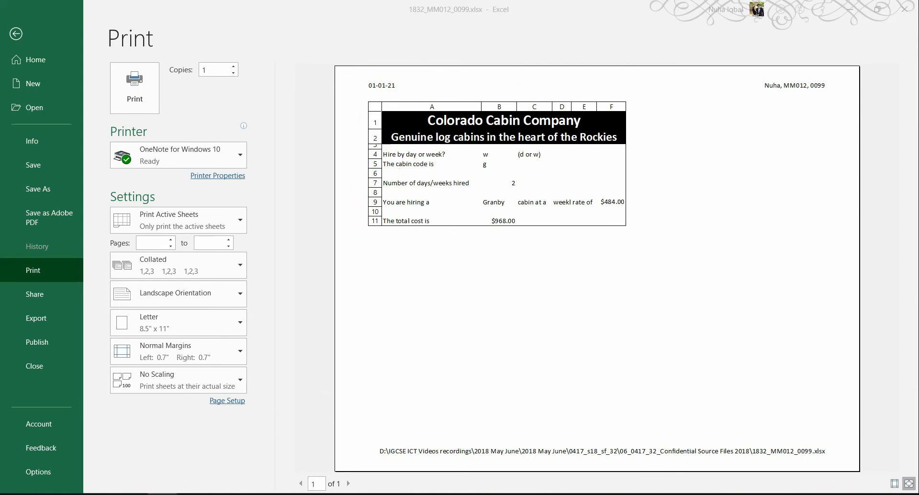
- Turn off the printing of row and column headings in the booking sheet's page setup
{"action": "mouse_move", "coordinate": [248, 494]}
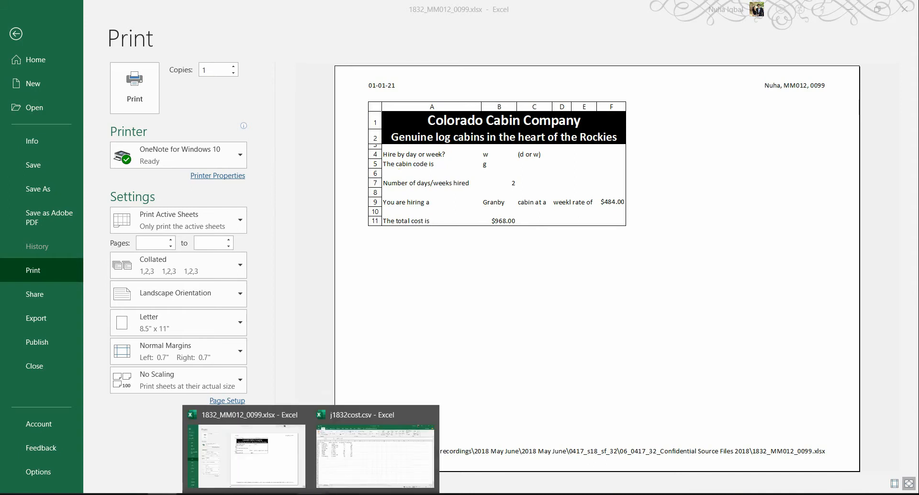
{"action": "left_click", "coordinate": [221, 402]}
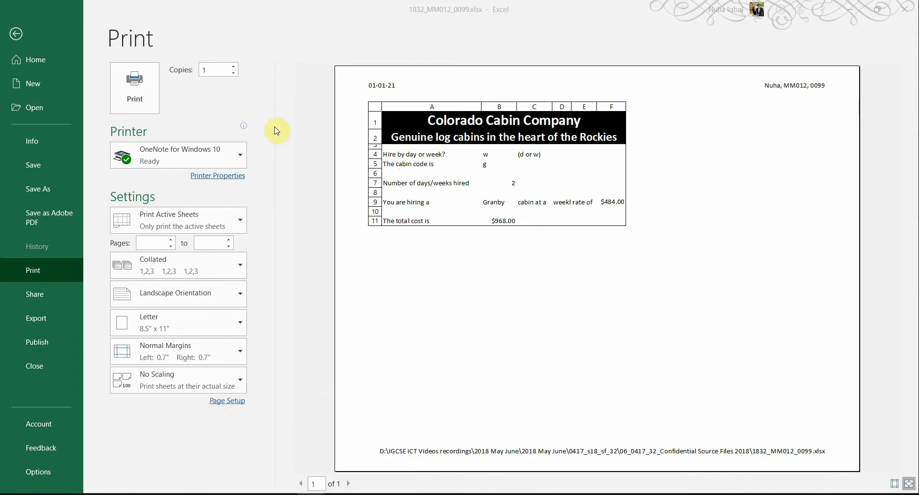
{"action": "left_click", "coordinate": [422, 159]}
{"action": "left_click", "coordinate": [472, 159]}
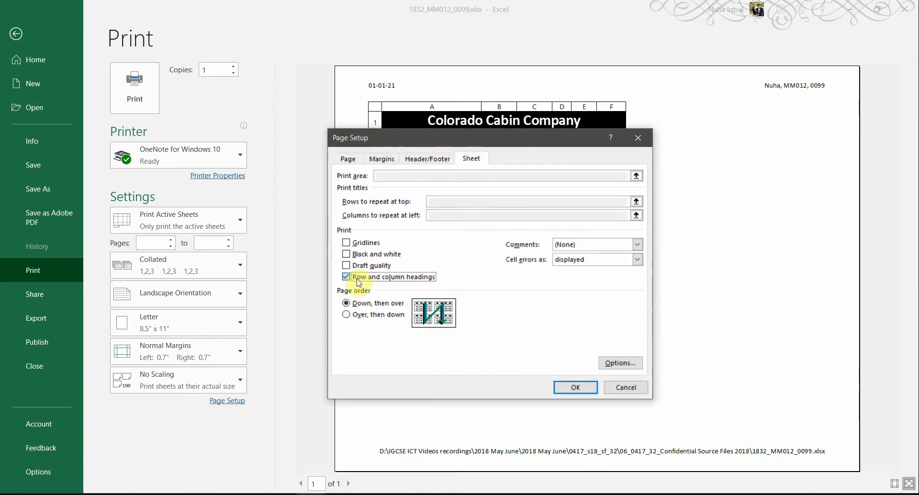
{"action": "left_click", "coordinate": [565, 385]}
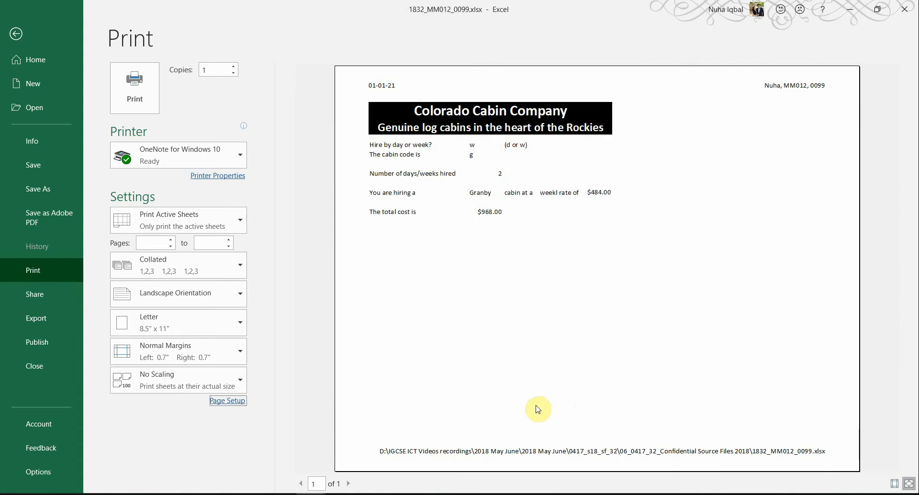
{"action": "left_click", "coordinate": [229, 405]}
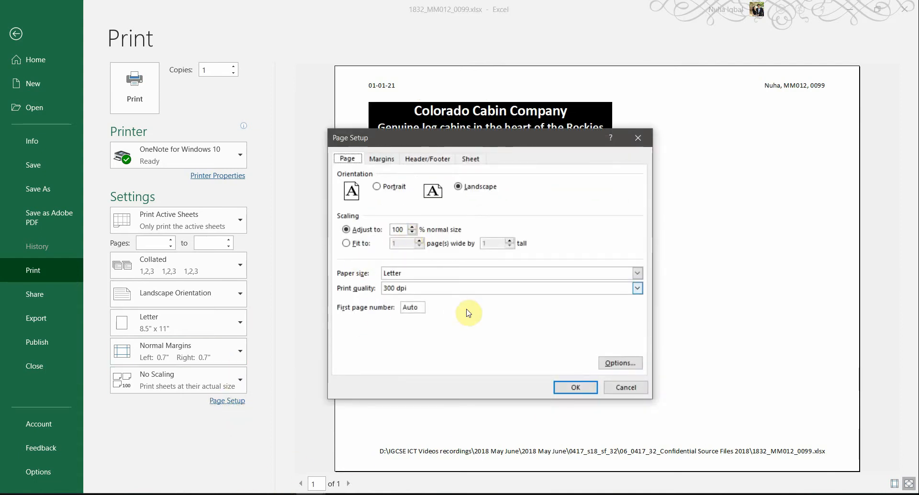
{"action": "left_click", "coordinate": [621, 394]}
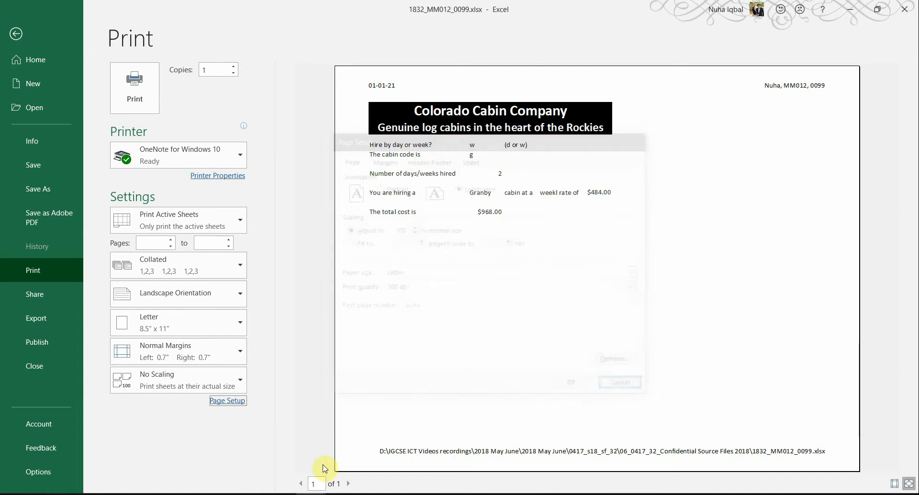
- Switch to the exam paper in Acrobat and review the booking and printout requirements of tasks 24 and 25
{"action": "left_click", "coordinate": [258, 493]}
{"action": "scroll", "coordinate": [393, 407], "scroll_direction": "down", "scroll_amount": 1}
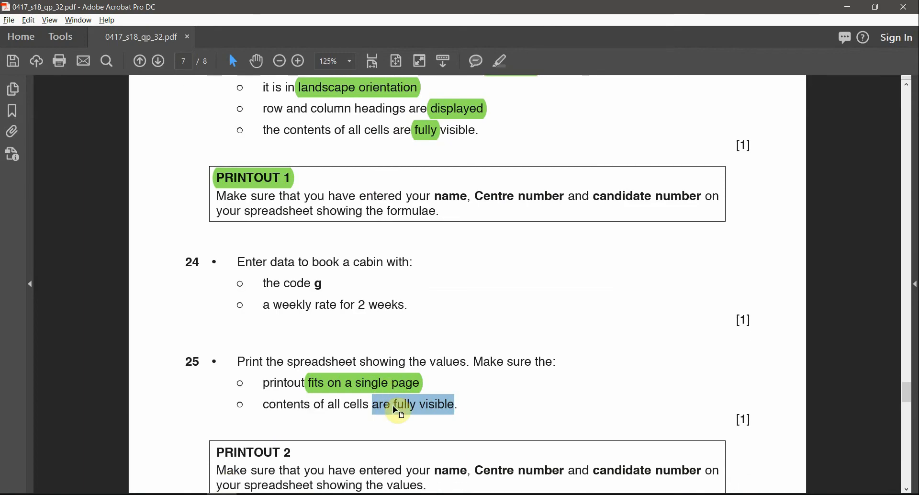
{"action": "left_click", "coordinate": [307, 382]}
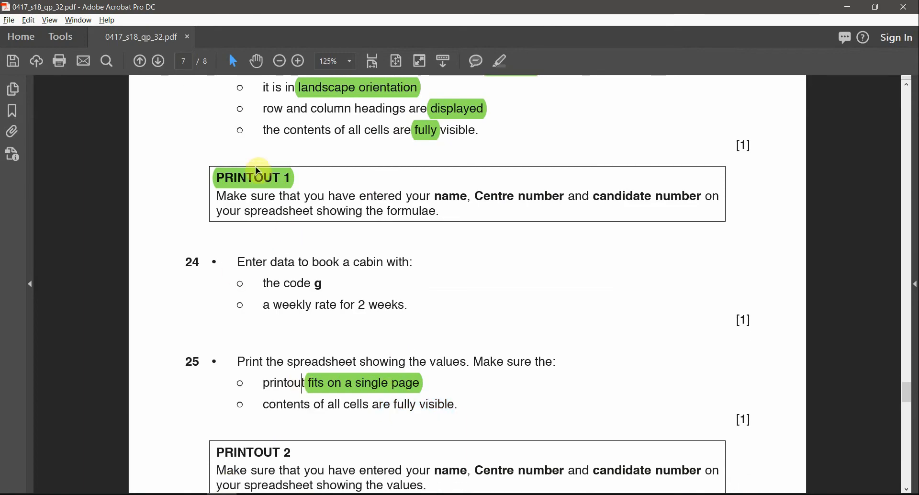
{"action": "scroll", "coordinate": [261, 242], "scroll_direction": "down", "scroll_amount": 3}
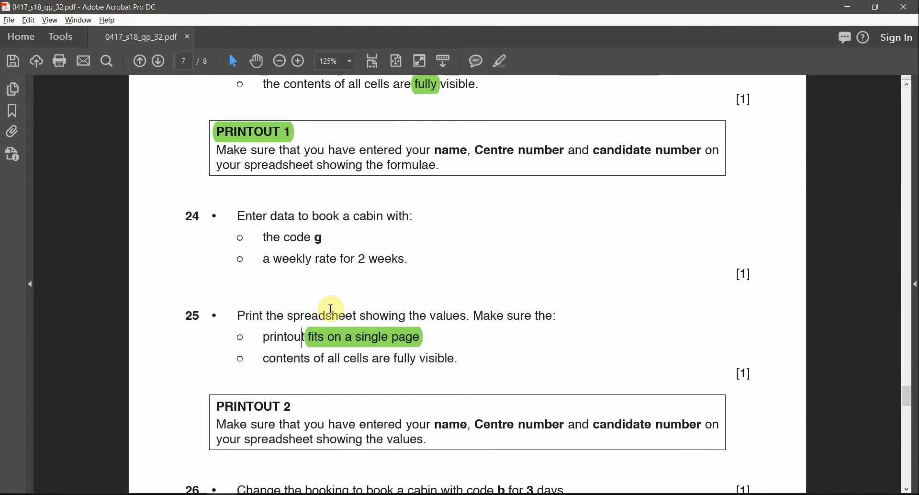
{"action": "left_click_drag", "start_coordinate": [238, 216], "coordinate": [501, 264]}
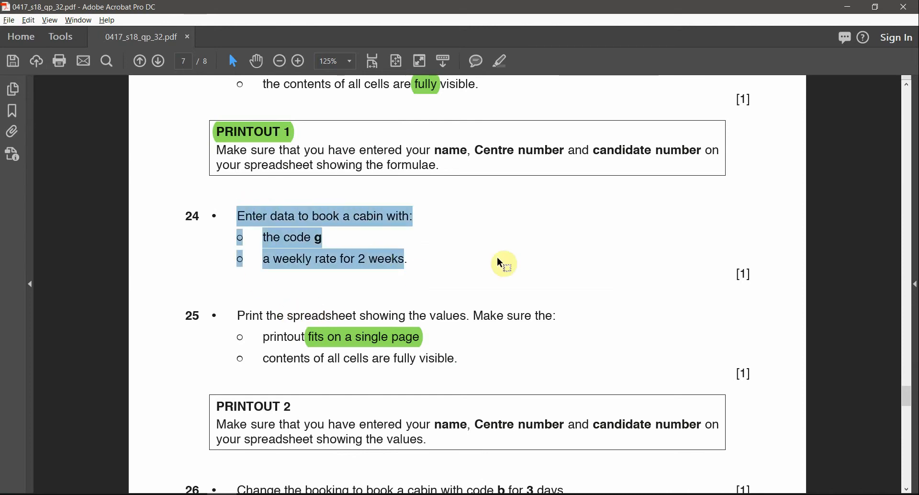
{"action": "scroll", "coordinate": [493, 258], "scroll_direction": "up", "scroll_amount": 2}
{"action": "left_click", "coordinate": [327, 246]}
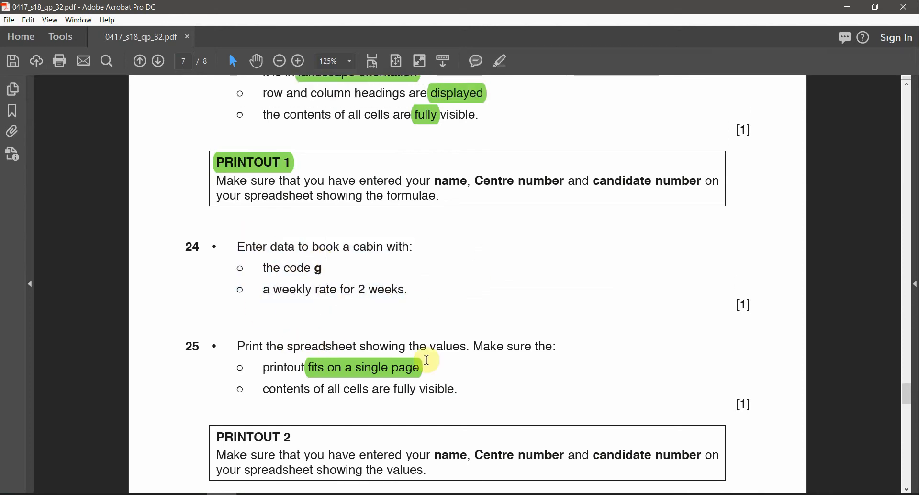
{"action": "scroll", "coordinate": [428, 360], "scroll_direction": "down", "scroll_amount": 2}
{"action": "left_click_drag", "start_coordinate": [289, 324], "coordinate": [406, 325]}
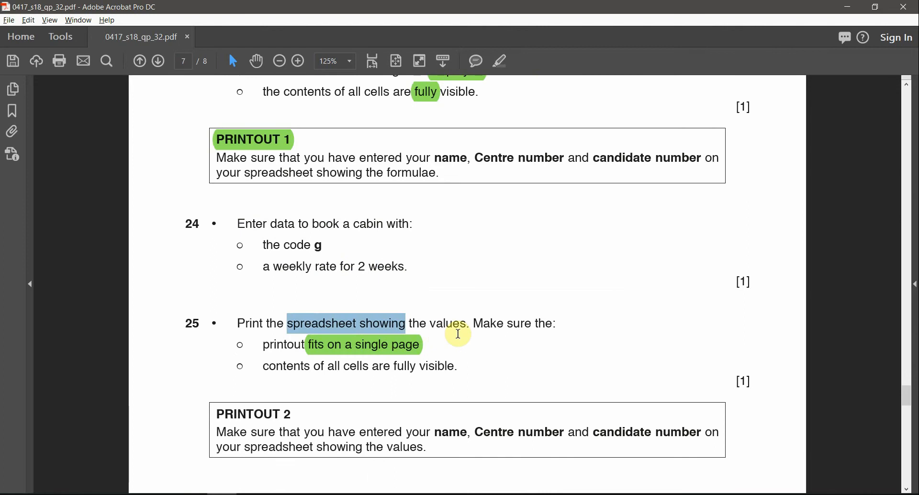
{"action": "scroll", "coordinate": [489, 335], "scroll_direction": "down", "scroll_amount": 2}
{"action": "left_click", "coordinate": [332, 331]}
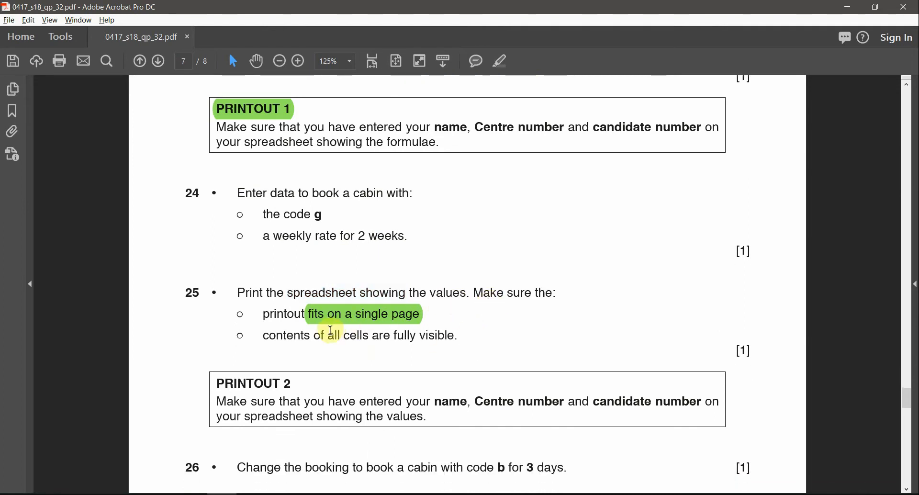
- Highlight the PRINTOUT 2 heading below task 25 in green
{"action": "left_click_drag", "start_coordinate": [331, 331], "coordinate": [401, 336]}
{"action": "left_click_drag", "start_coordinate": [213, 383], "coordinate": [293, 383]}
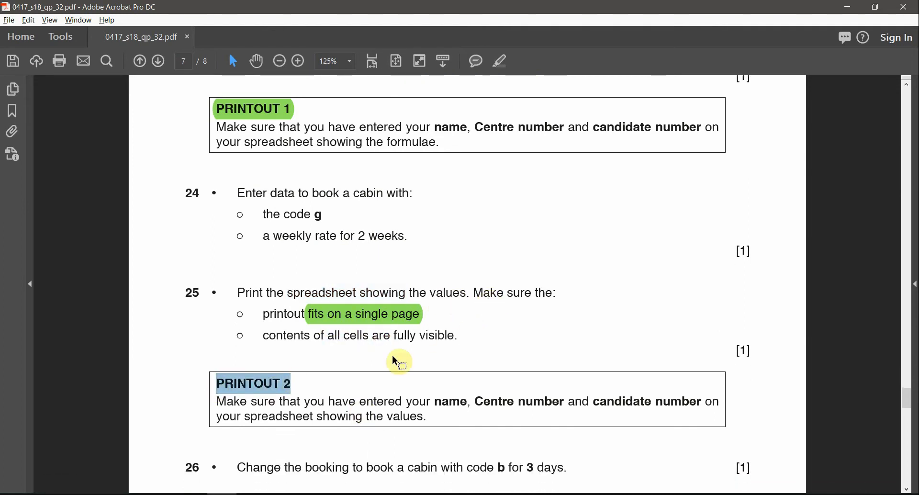
{"action": "left_click", "coordinate": [501, 60]}
- Read the booking change in task 26 and the printout requirements of task 27 in the exam paper
{"action": "scroll", "coordinate": [450, 364], "scroll_direction": "down", "scroll_amount": 5}
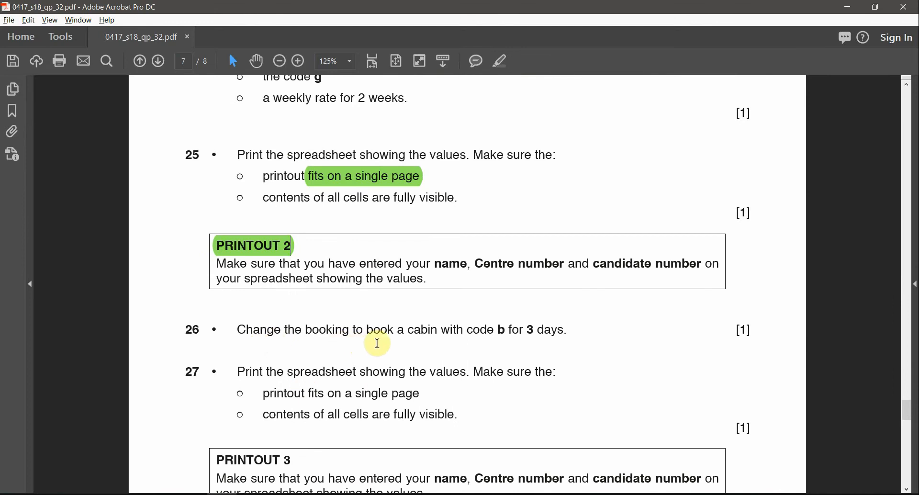
{"action": "left_click_drag", "start_coordinate": [496, 332], "coordinate": [556, 330]}
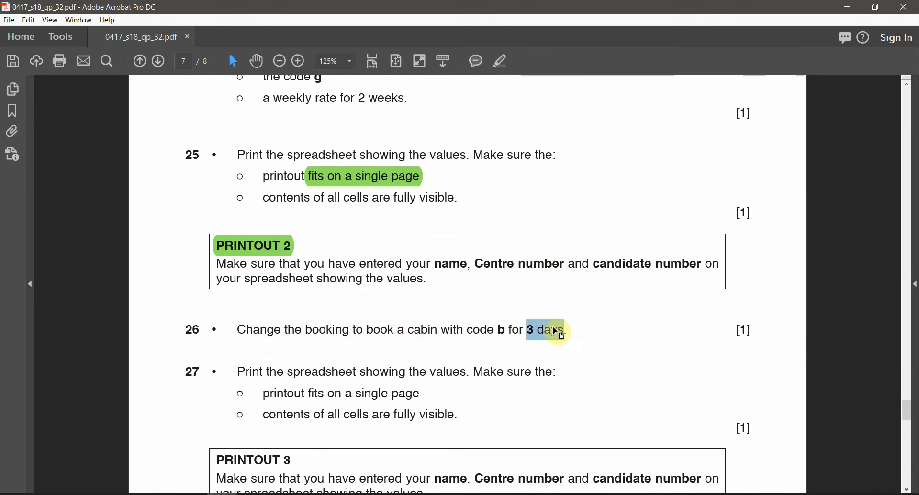
{"action": "double_click", "coordinate": [321, 329]}
{"action": "left_click_drag", "start_coordinate": [367, 325], "coordinate": [437, 330]}
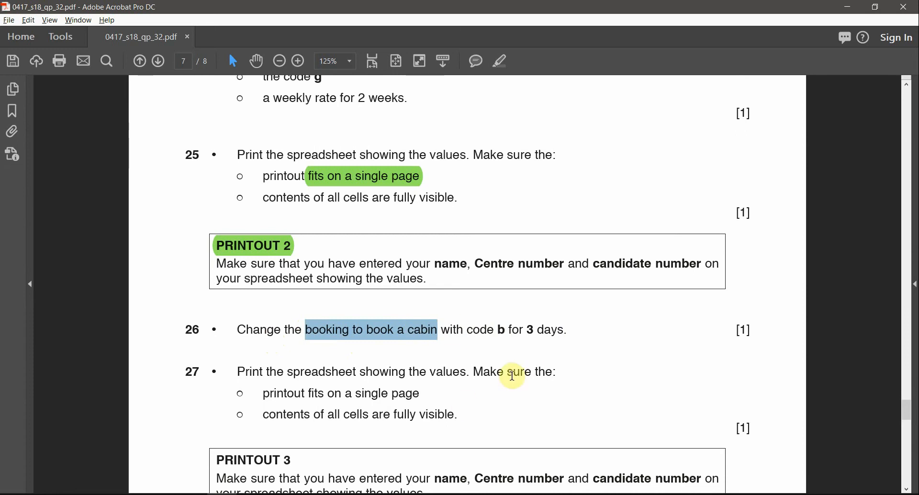
{"action": "scroll", "coordinate": [416, 363], "scroll_direction": "down", "scroll_amount": 1}
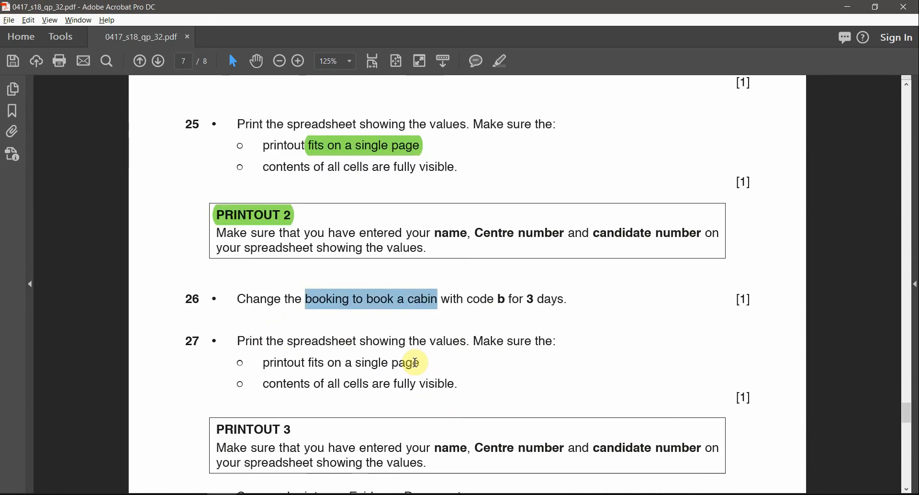
- Switch to the booking workbook in Excel, leave the print preview and set the cabin code in B5 to b
{"action": "key", "text": "alt+Tab"}
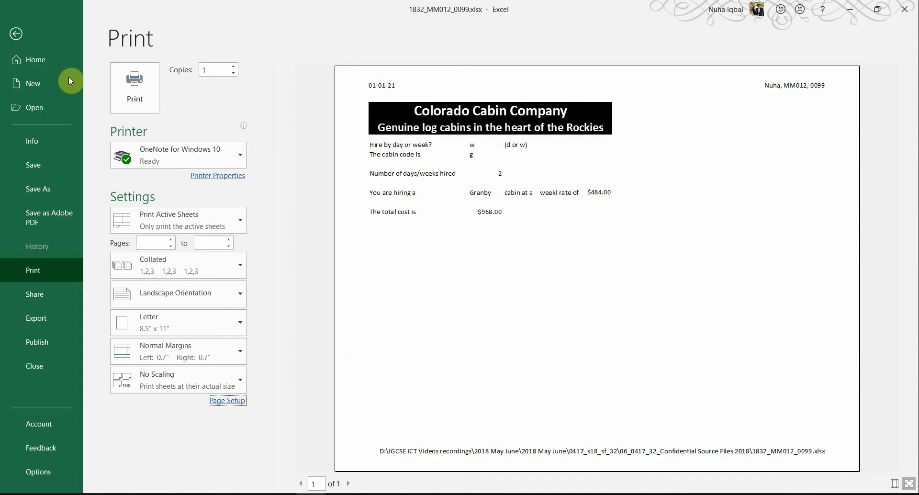
{"action": "left_click", "coordinate": [24, 28]}
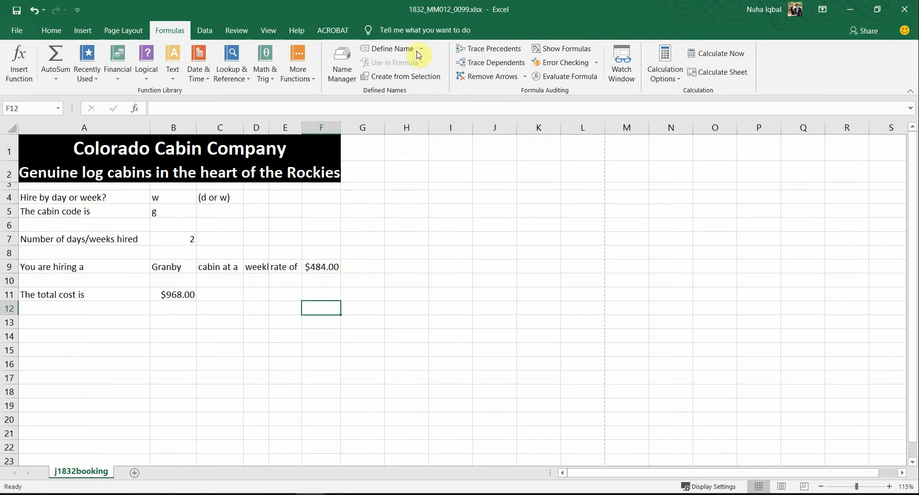
{"action": "left_click_drag", "start_coordinate": [426, 8], "coordinate": [455, 322]}
{"action": "double_click", "coordinate": [455, 324]}
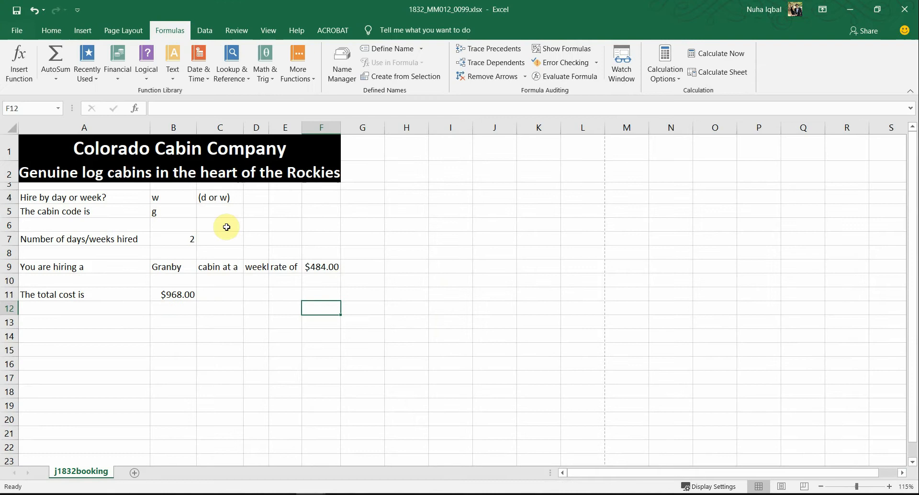
{"action": "left_click", "coordinate": [181, 215]}
{"action": "type", "text": "b"}
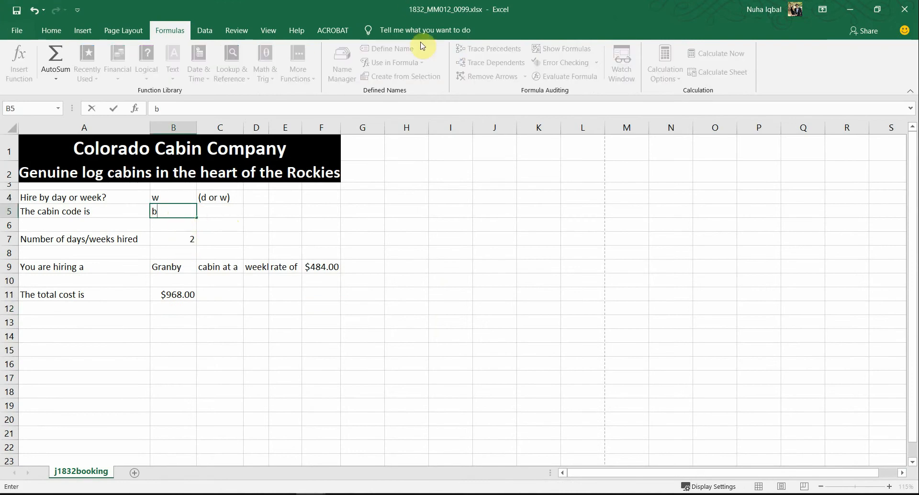
- Bring the exam paper in Acrobat into view and highlight the word "days." in task 26 in green
{"action": "left_click_drag", "start_coordinate": [423, 10], "coordinate": [536, 366]}
{"action": "double_click", "coordinate": [552, 301]}
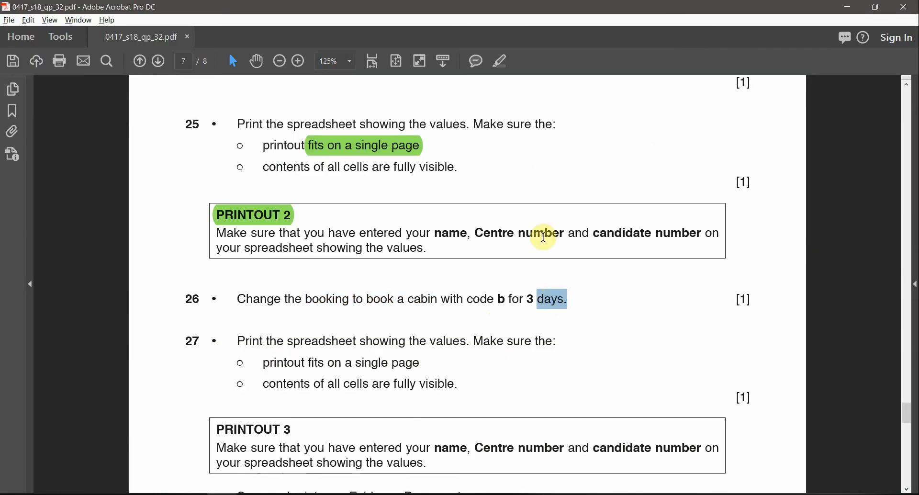
{"action": "left_click", "coordinate": [496, 66]}
- Return to the booking workbook in Excel and set the hire period in B4 to d from its validation list
{"action": "key", "text": "alt+Tab"}
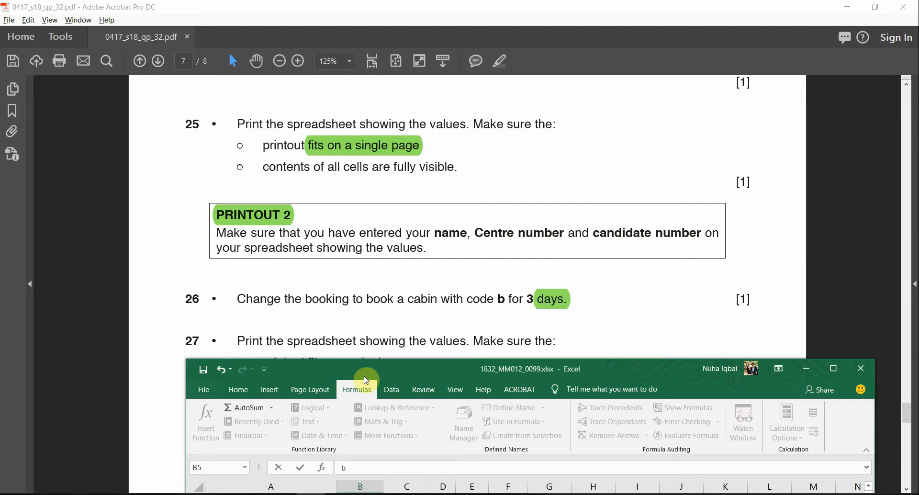
{"action": "double_click", "coordinate": [434, 375]}
{"action": "left_click", "coordinate": [189, 199]}
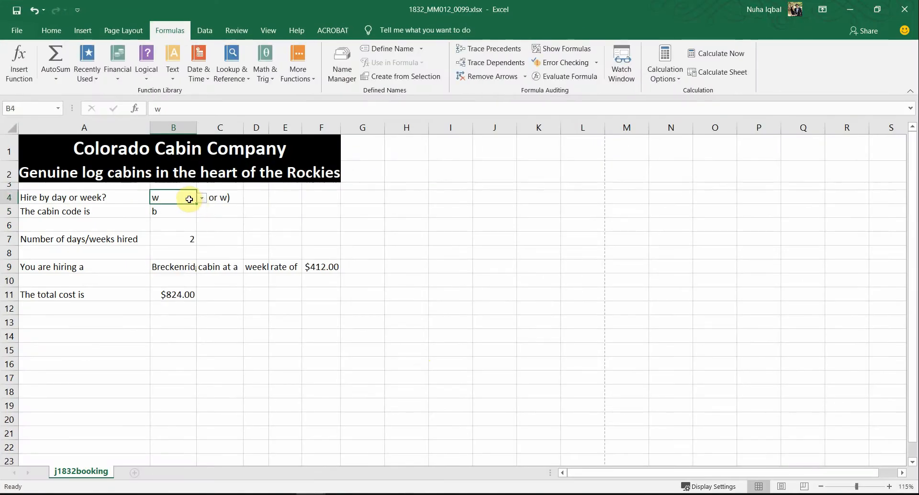
{"action": "left_click", "coordinate": [208, 198]}
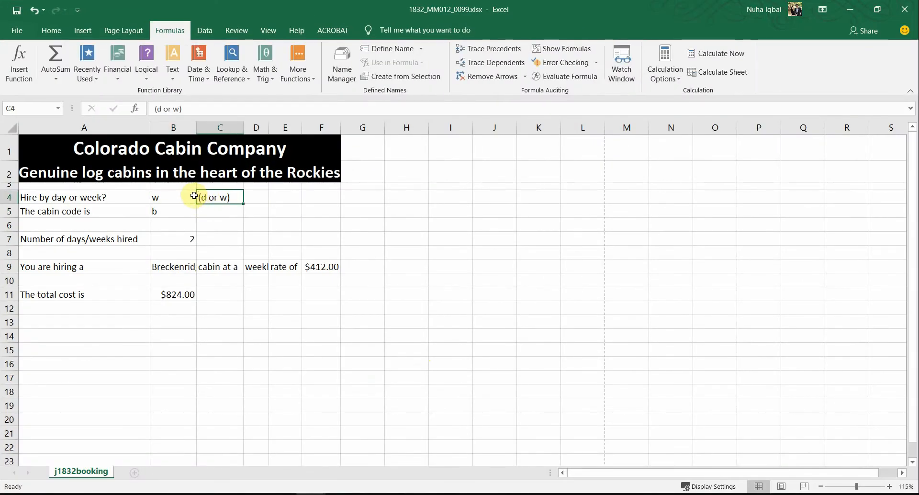
{"action": "left_click", "coordinate": [194, 195]}
{"action": "left_click", "coordinate": [201, 197]}
{"action": "left_click", "coordinate": [182, 214]}
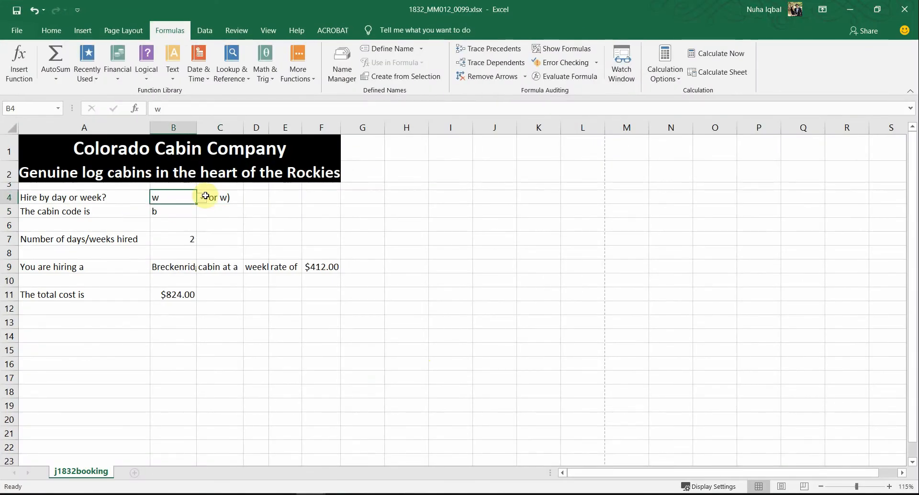
{"action": "left_click", "coordinate": [202, 198]}
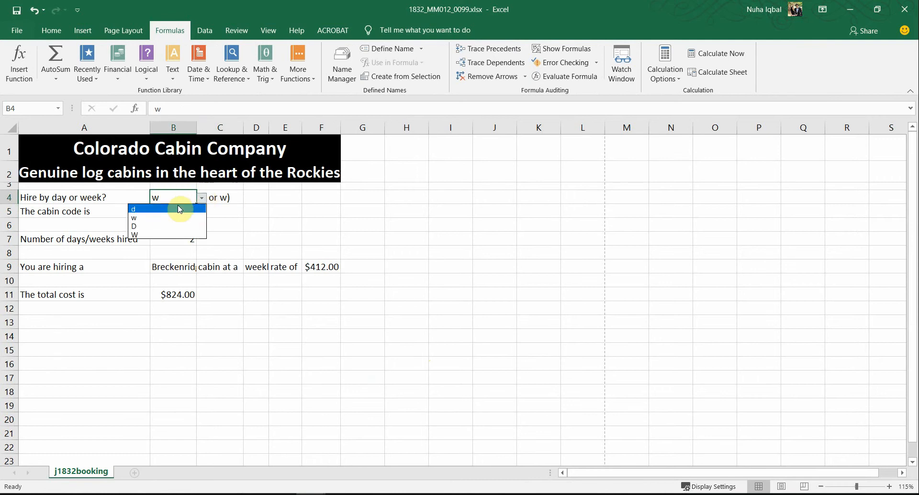
{"action": "left_click", "coordinate": [182, 214]}
- Check task 26 in the exam paper and set the number of days/weeks hired in B7 to 3 in Excel
{"action": "key", "text": "alt+Tab"}
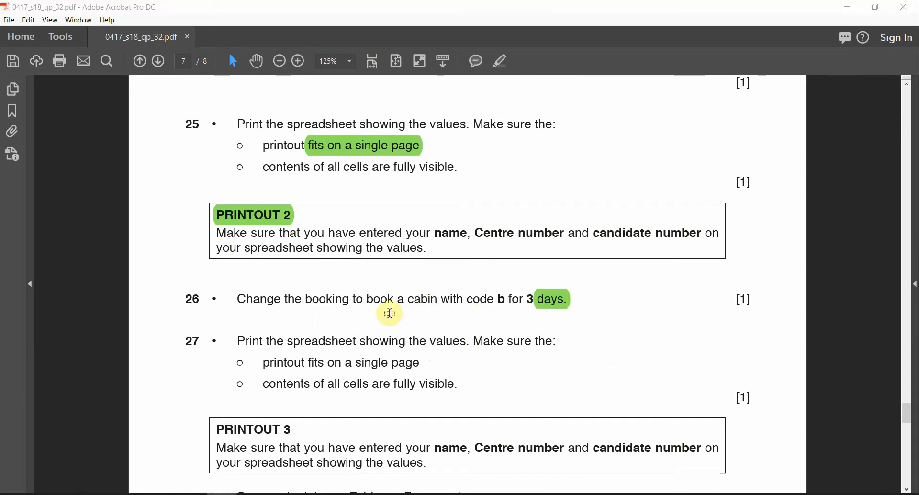
{"action": "key", "text": "alt+Tab"}
{"action": "left_click", "coordinate": [189, 238]}
{"action": "type", "text": "3"}
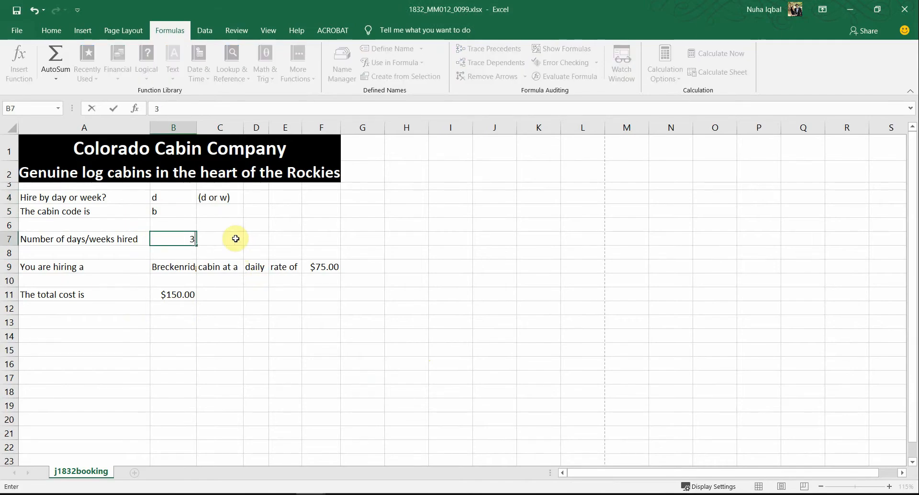
{"action": "left_click", "coordinate": [236, 238]}
- Review the task 27 and PRINTOUT 3 requirements in Acrobat and compare them with the booking sheet in Excel
{"action": "key", "text": "alt+Tab"}
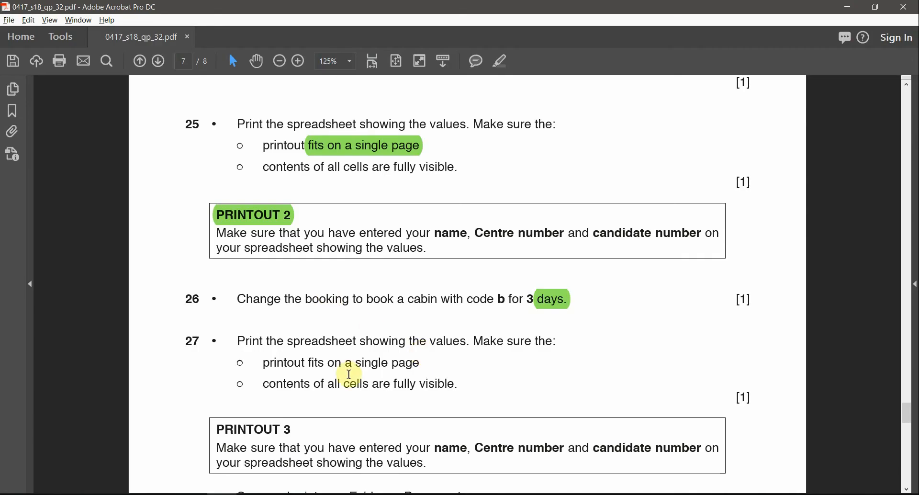
{"action": "double_click", "coordinate": [382, 341]}
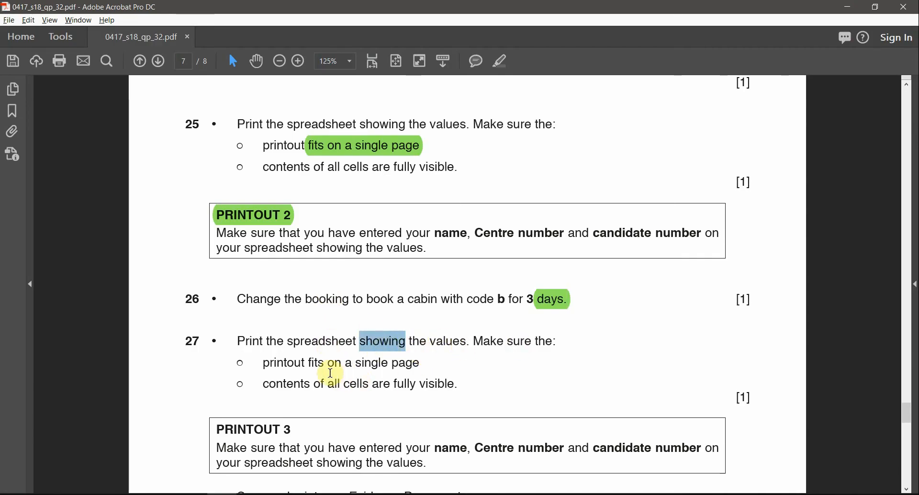
{"action": "left_click_drag", "start_coordinate": [421, 364], "coordinate": [361, 369]}
{"action": "scroll", "coordinate": [376, 368], "scroll_direction": "down", "scroll_amount": 2}
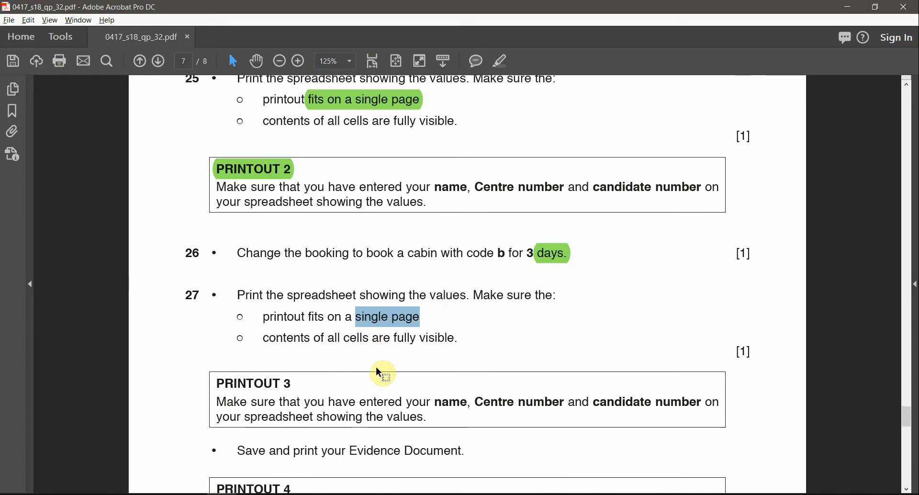
{"action": "left_click_drag", "start_coordinate": [420, 338], "coordinate": [345, 339]}
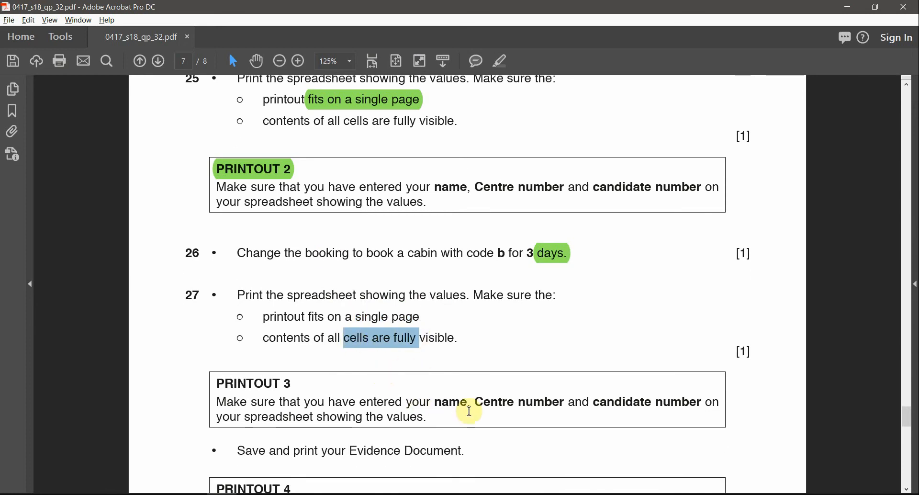
{"action": "left_click_drag", "start_coordinate": [408, 403], "coordinate": [508, 405]}
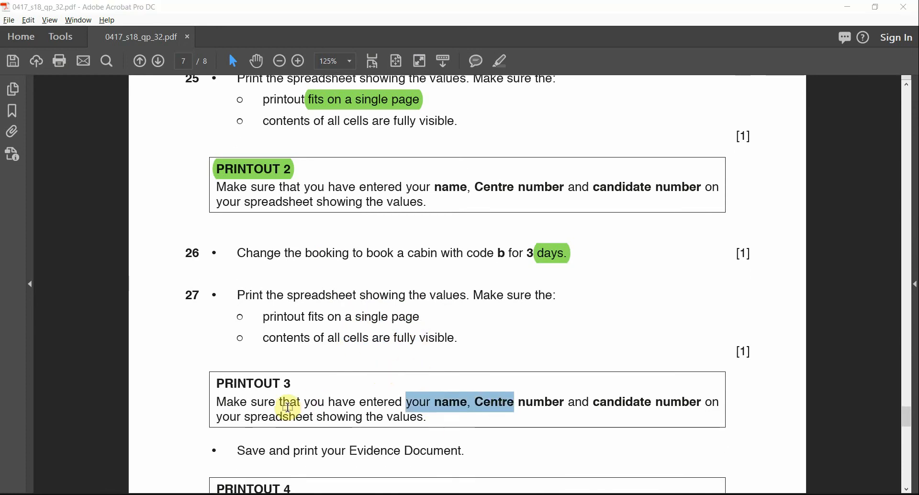
{"action": "key", "text": "alt+Tab"}
{"action": "left_click", "coordinate": [252, 281]}
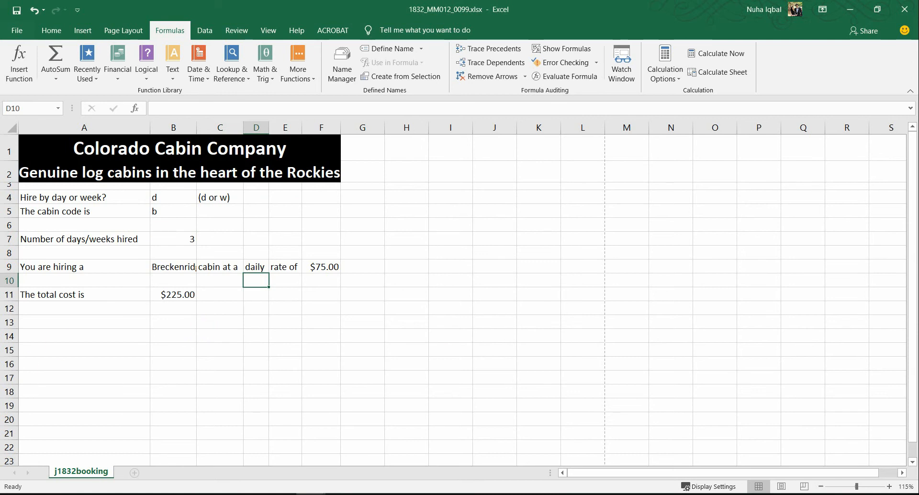
- Switch to the exam paper in Acrobat and highlight the PRINTOUT 3 heading and "Make sure that" below it in green
{"action": "key", "text": "alt+Tab"}
{"action": "left_click_drag", "start_coordinate": [306, 388], "coordinate": [214, 381]}
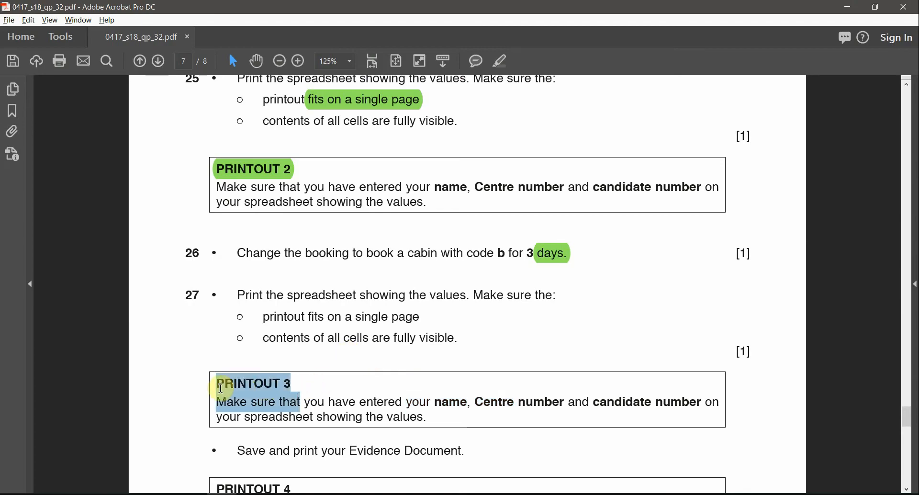
{"action": "left_click", "coordinate": [501, 61]}
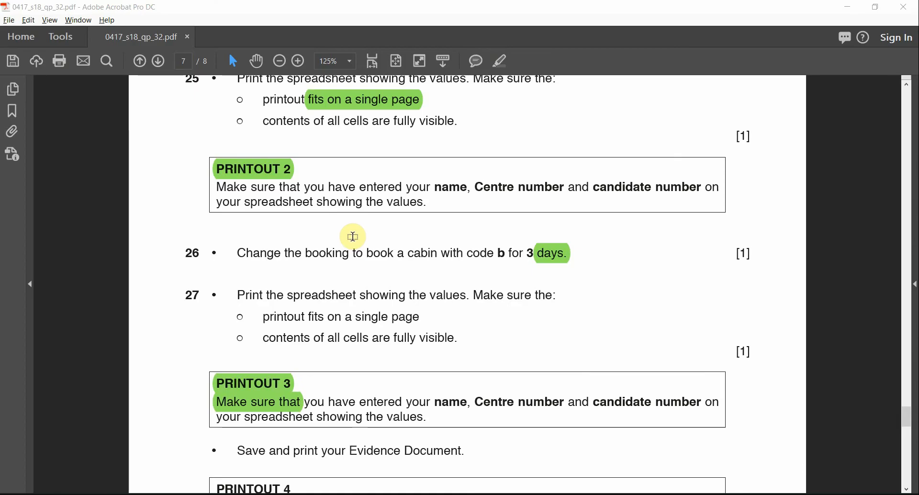
- Switch to Excel and open the booking workbook's print preview for printout 3
{"action": "key", "text": "alt+Tab"}
{"action": "left_click", "coordinate": [13, 29]}
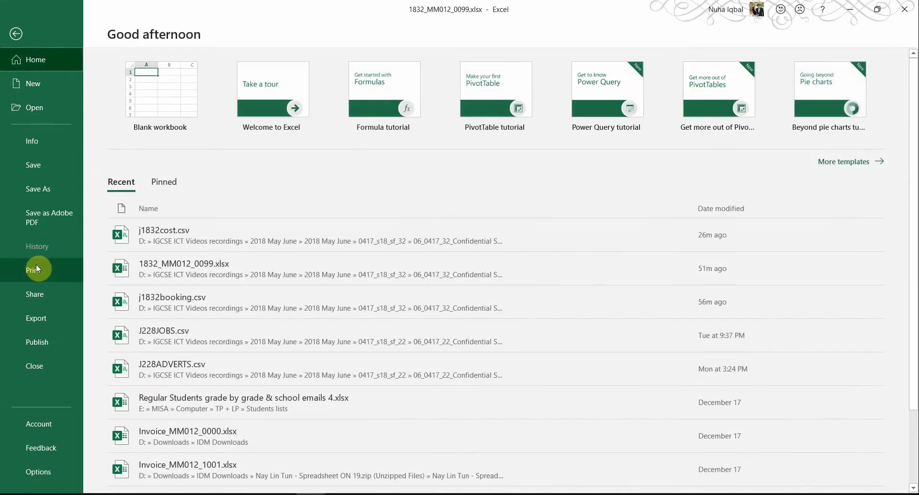
{"action": "left_click", "coordinate": [31, 269]}
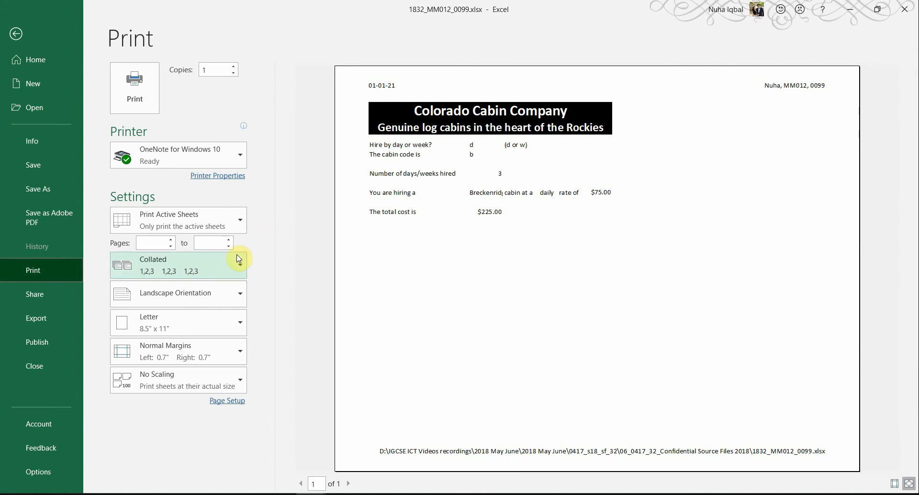
- Switch to the exam paper in Acrobat and read the Evidence Document and PRINTOUT 4 instructions
{"action": "left_click", "coordinate": [282, 494]}
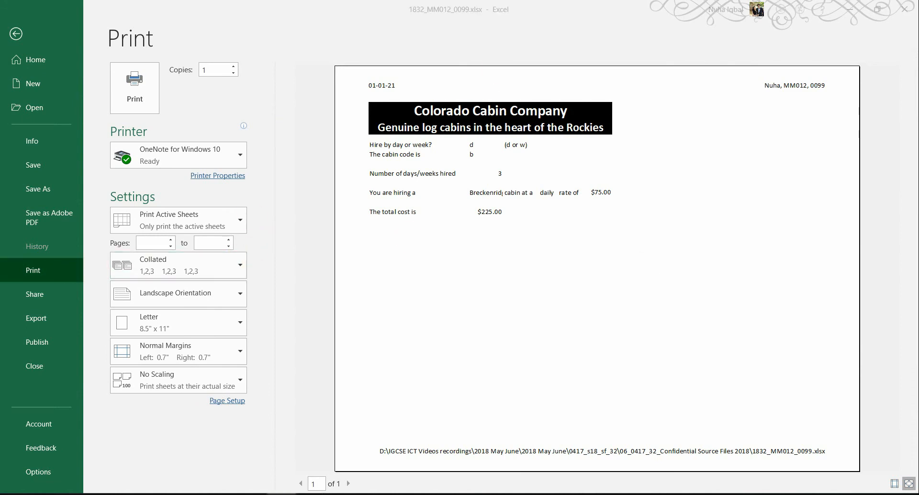
{"action": "left_click", "coordinate": [222, 494]}
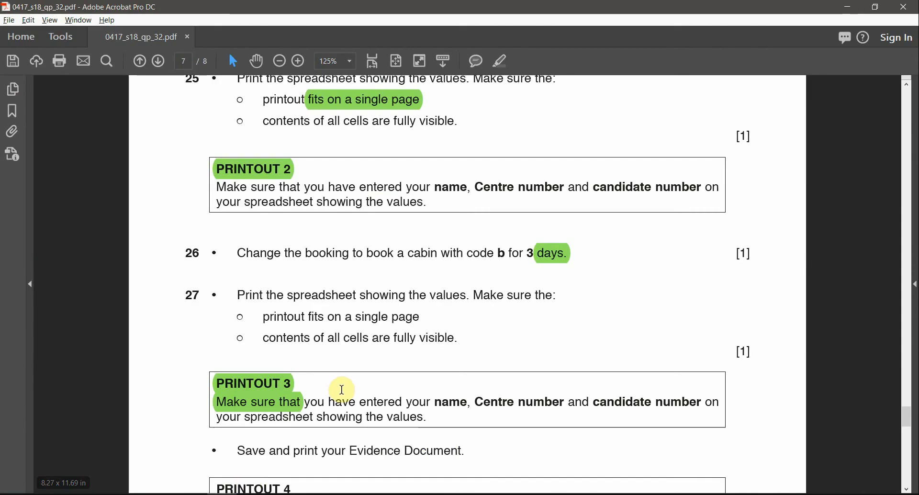
{"action": "scroll", "coordinate": [342, 390], "scroll_direction": "down", "scroll_amount": 1}
{"action": "scroll", "coordinate": [343, 394], "scroll_direction": "down", "scroll_amount": 1}
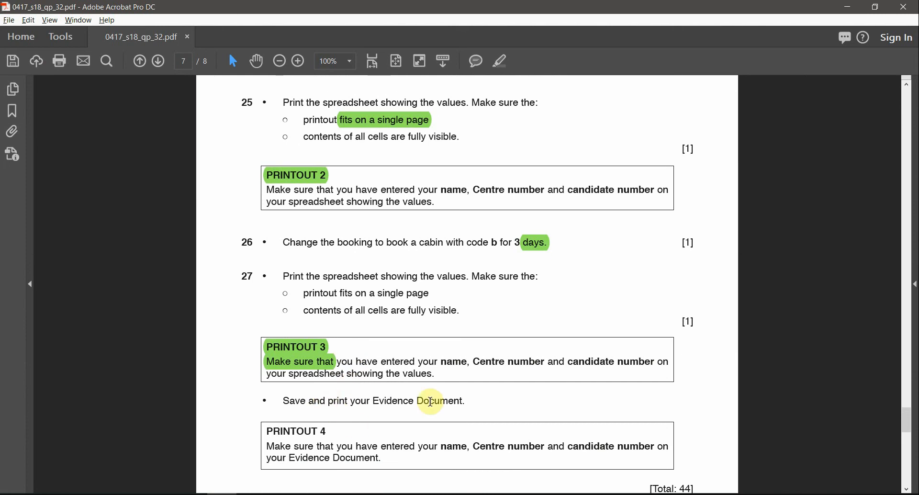
{"action": "scroll", "coordinate": [316, 439], "scroll_direction": "down", "scroll_amount": 1}
- Examine all pages of the evidence document in Word against the PRINTOUT 4 requirements in the exam paper
{"action": "left_click", "coordinate": [261, 494]}
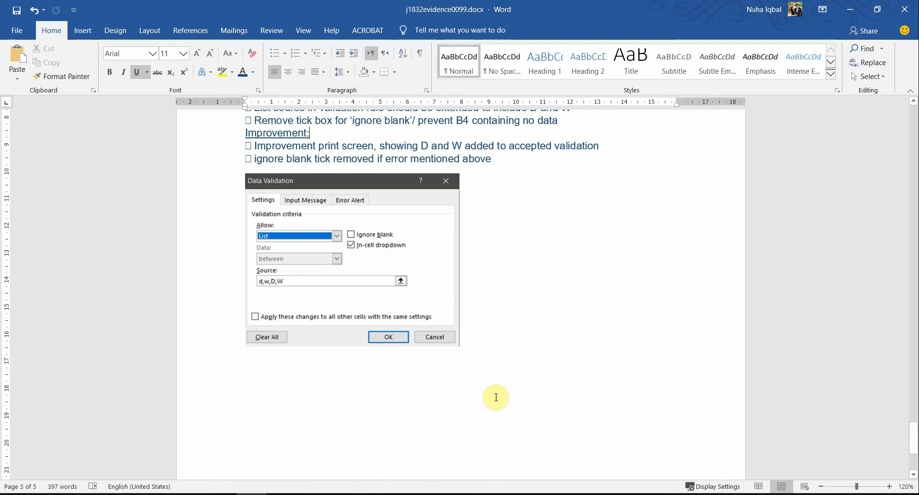
{"action": "scroll", "coordinate": [534, 371], "scroll_direction": "down", "scroll_amount": 5}
{"action": "scroll", "coordinate": [534, 371], "scroll_direction": "up", "scroll_amount": 2}
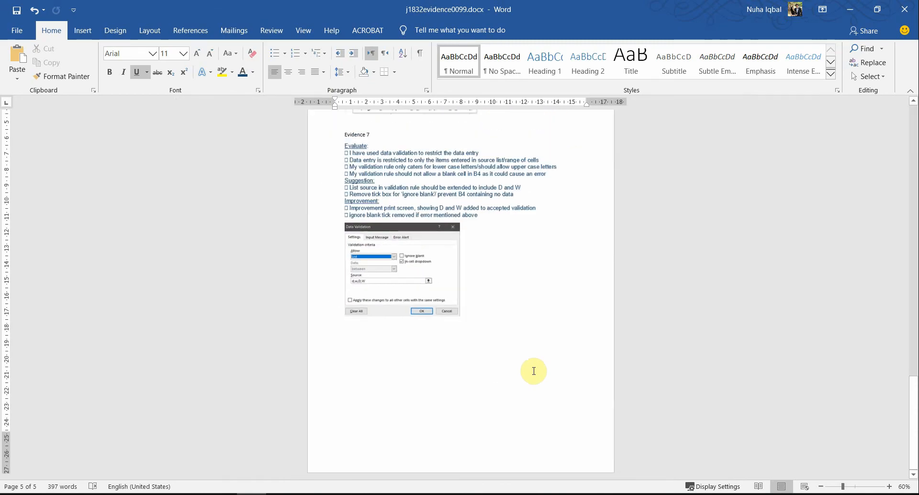
{"action": "scroll", "coordinate": [533, 370], "scroll_direction": "down", "scroll_amount": 1}
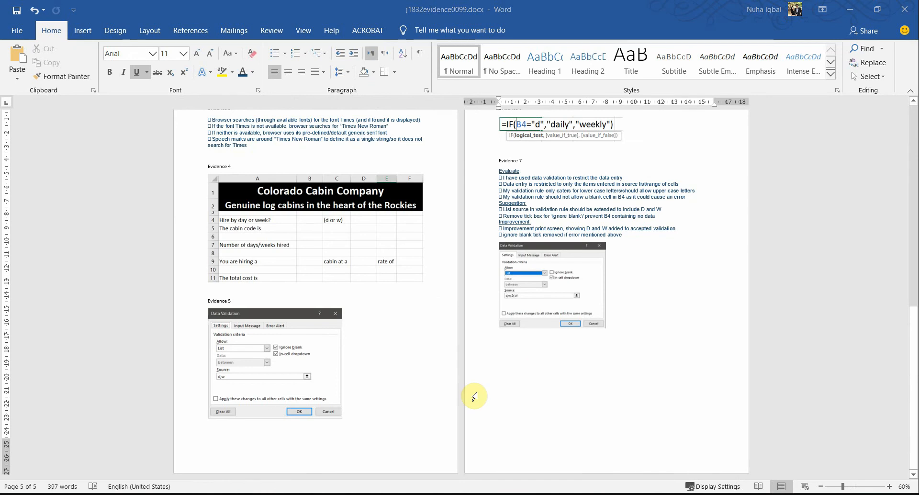
{"action": "key", "text": "alt+Tab"}
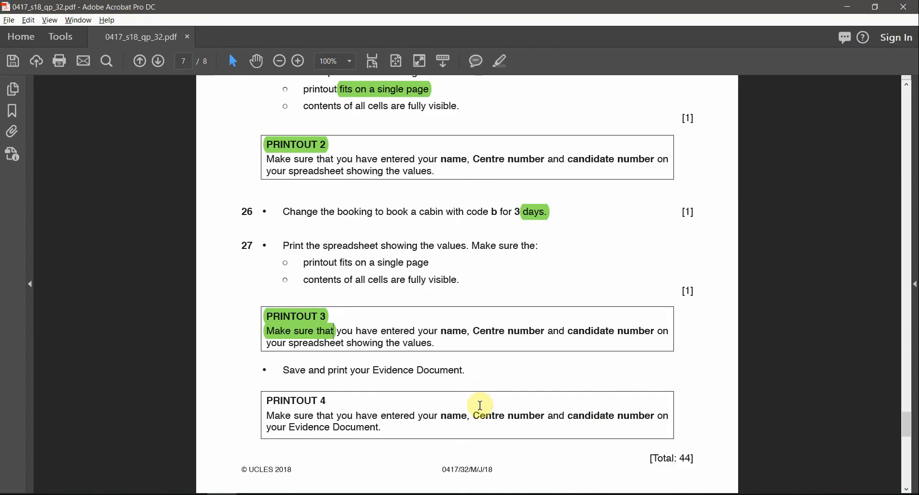
{"action": "scroll", "coordinate": [478, 403], "scroll_direction": "down", "scroll_amount": 1}
{"action": "scroll", "coordinate": [481, 406], "scroll_direction": "up", "scroll_amount": 1}
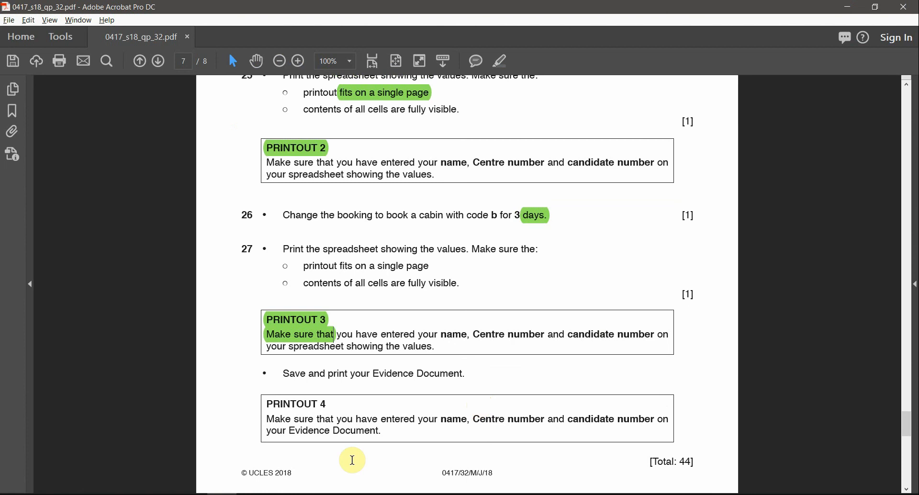
{"action": "left_click", "coordinate": [262, 494]}
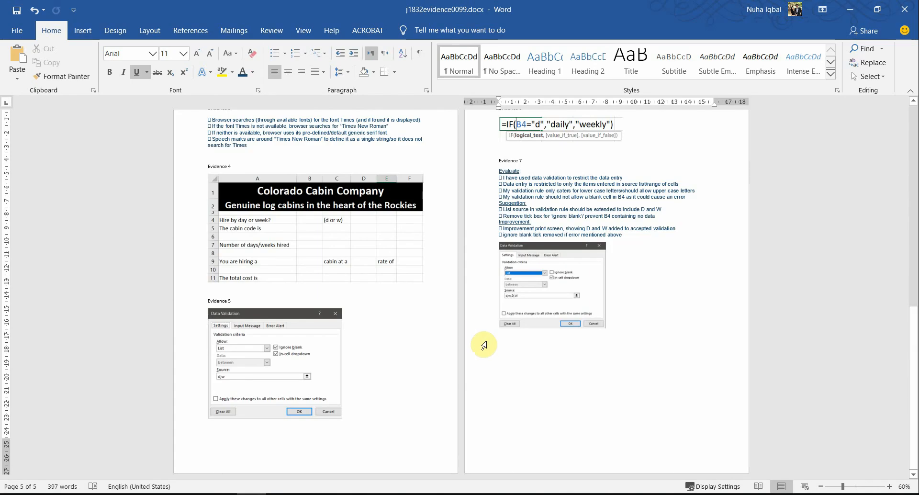
{"action": "scroll", "coordinate": [484, 345], "scroll_direction": "down", "scroll_amount": 3, "text": "ctrl"}
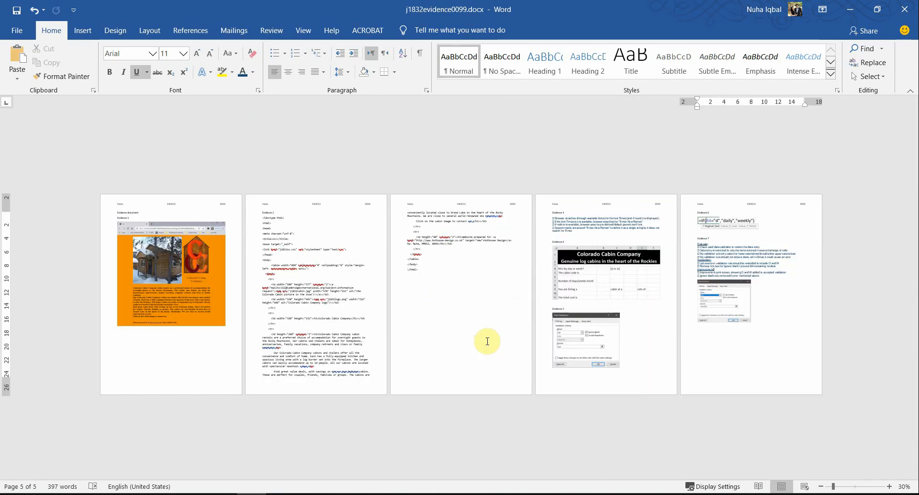
{"action": "scroll", "coordinate": [487, 341], "scroll_direction": "up", "scroll_amount": 4, "text": "ctrl"}
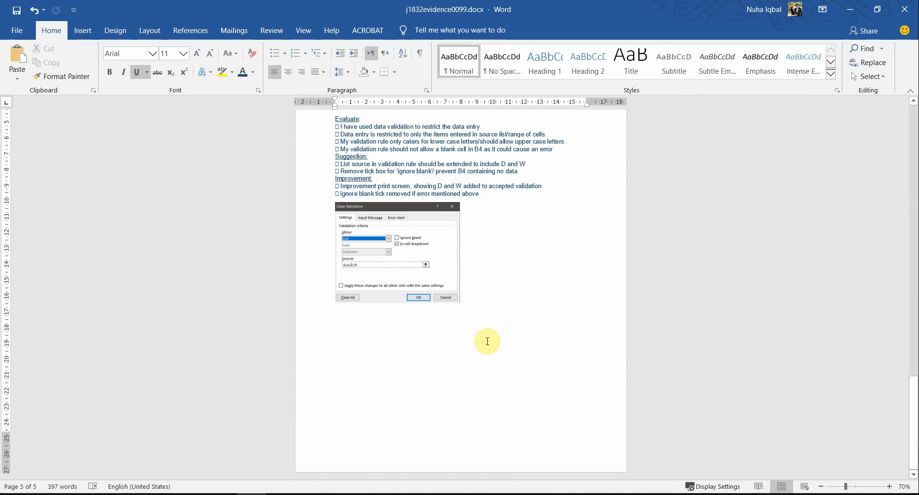